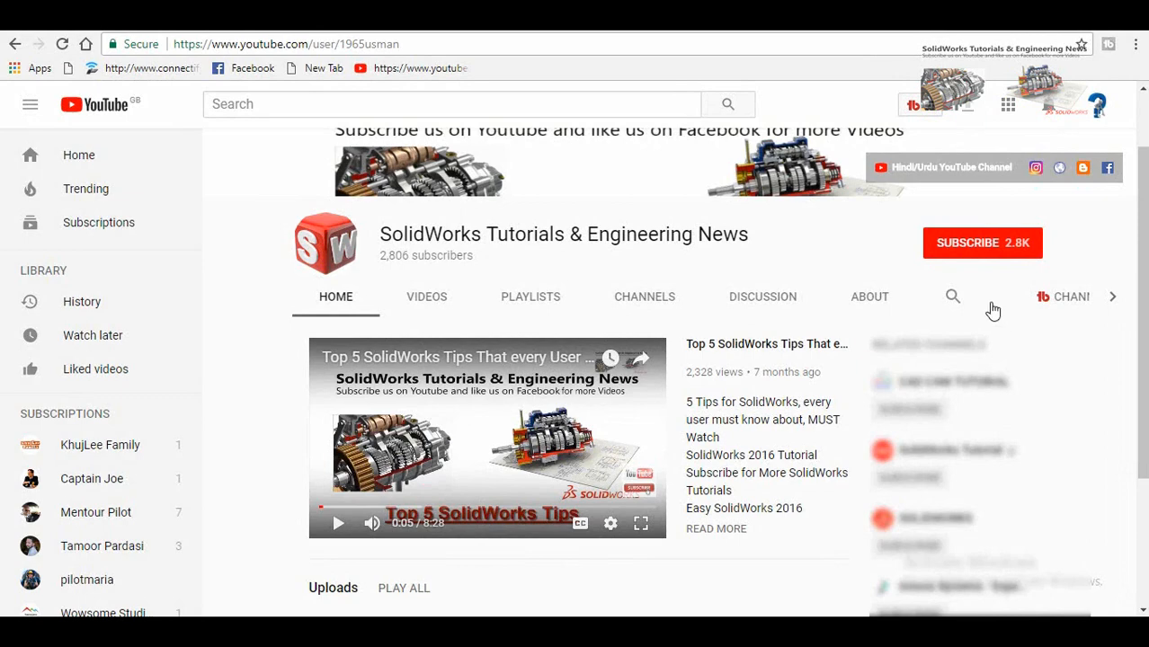
pyautogui.click(956, 248)
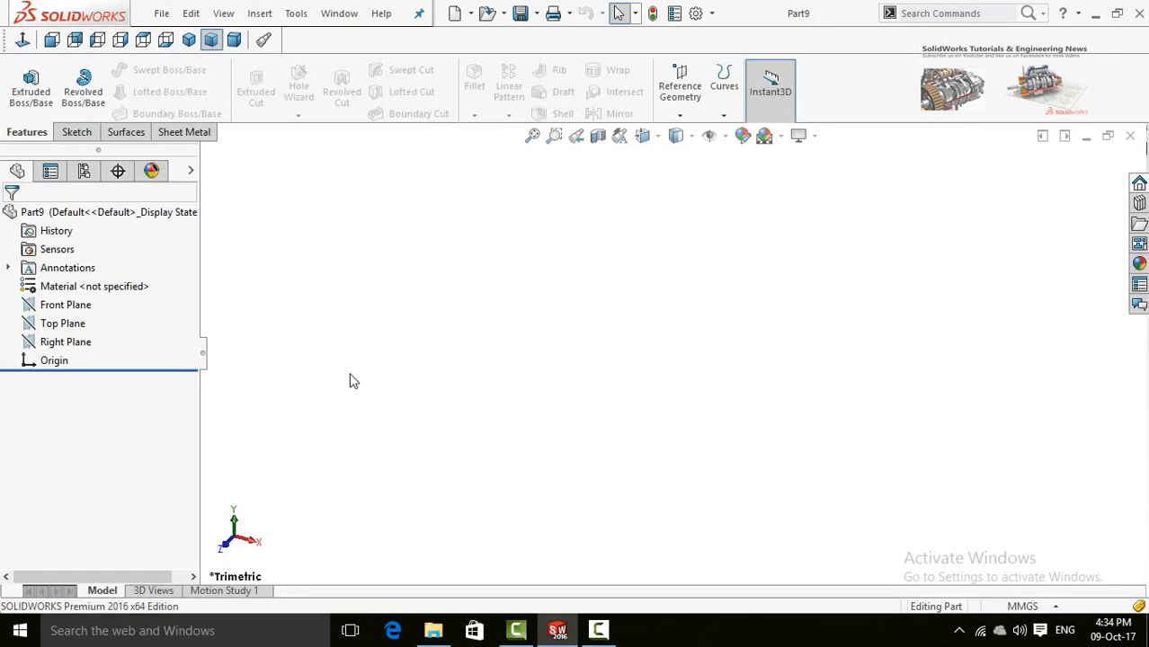
# - Start a sketch on the Front Plane and draw a horizontal construction centerline extending left from the origin
pyautogui.click(63, 306)
pyautogui.click(65, 284)
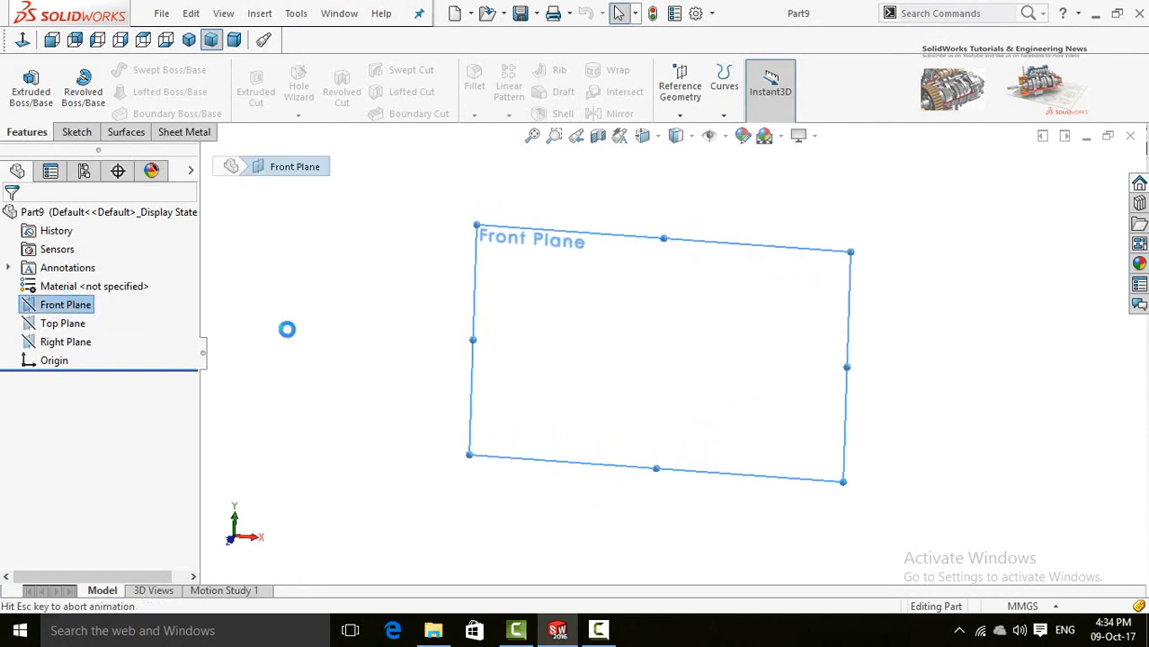
pyautogui.click(127, 66)
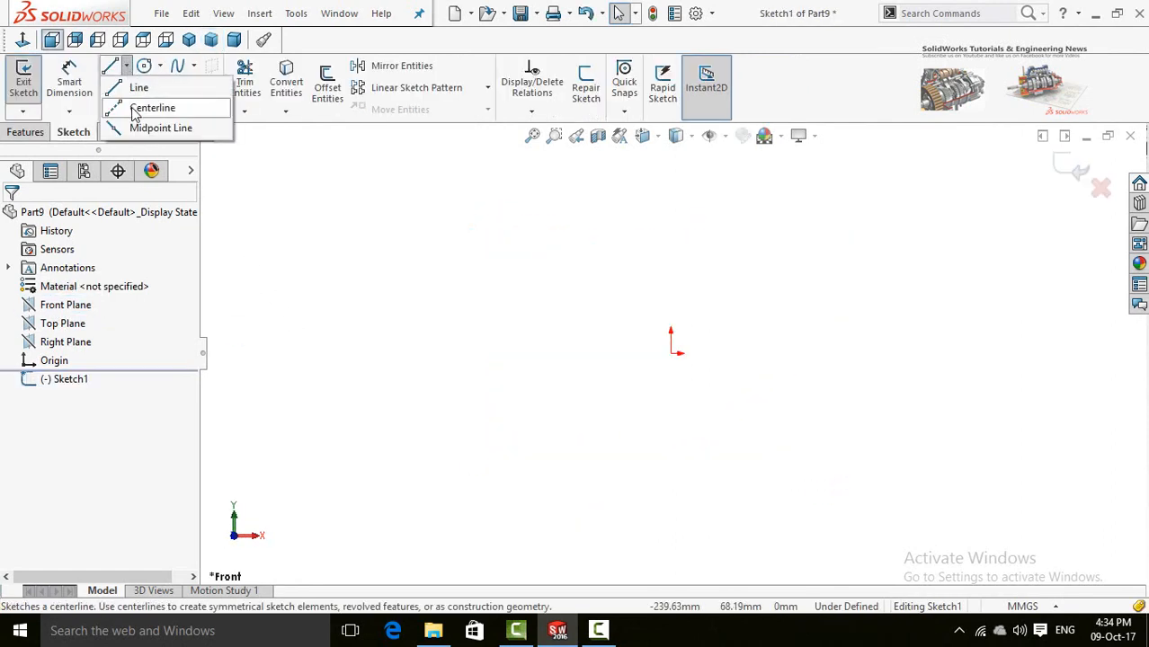
pyautogui.click(148, 108)
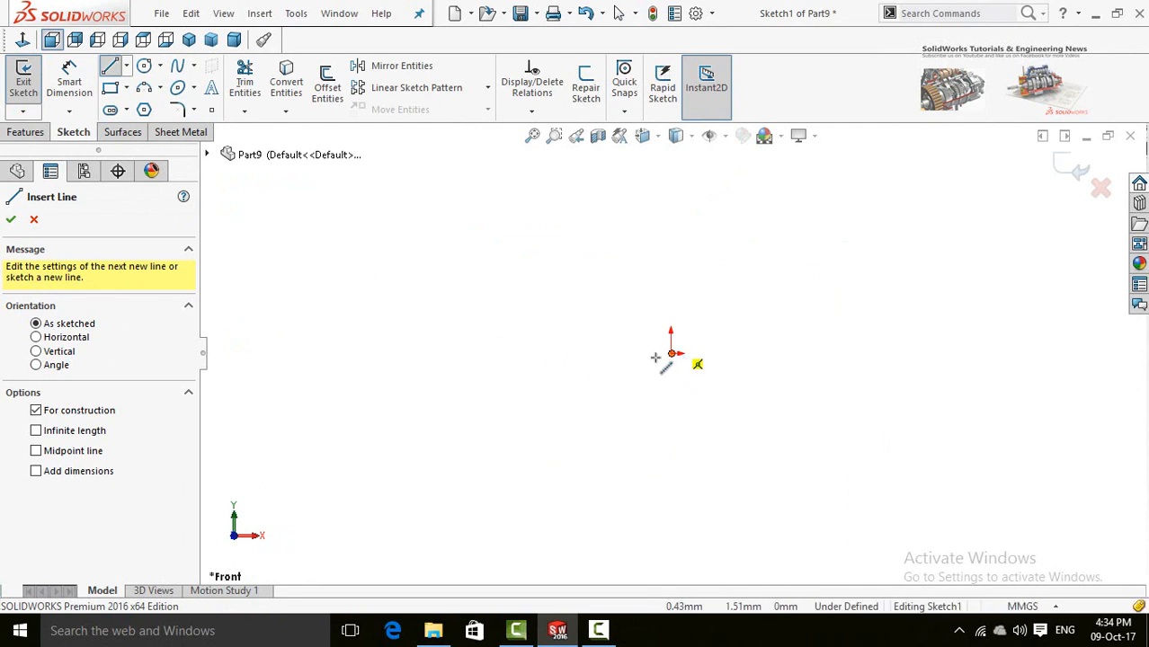
pyautogui.moveTo(672, 354)
pyautogui.mouseDown()
pyautogui.moveTo(456, 366)
pyautogui.moveTo(379, 353)
pyautogui.mouseUp()
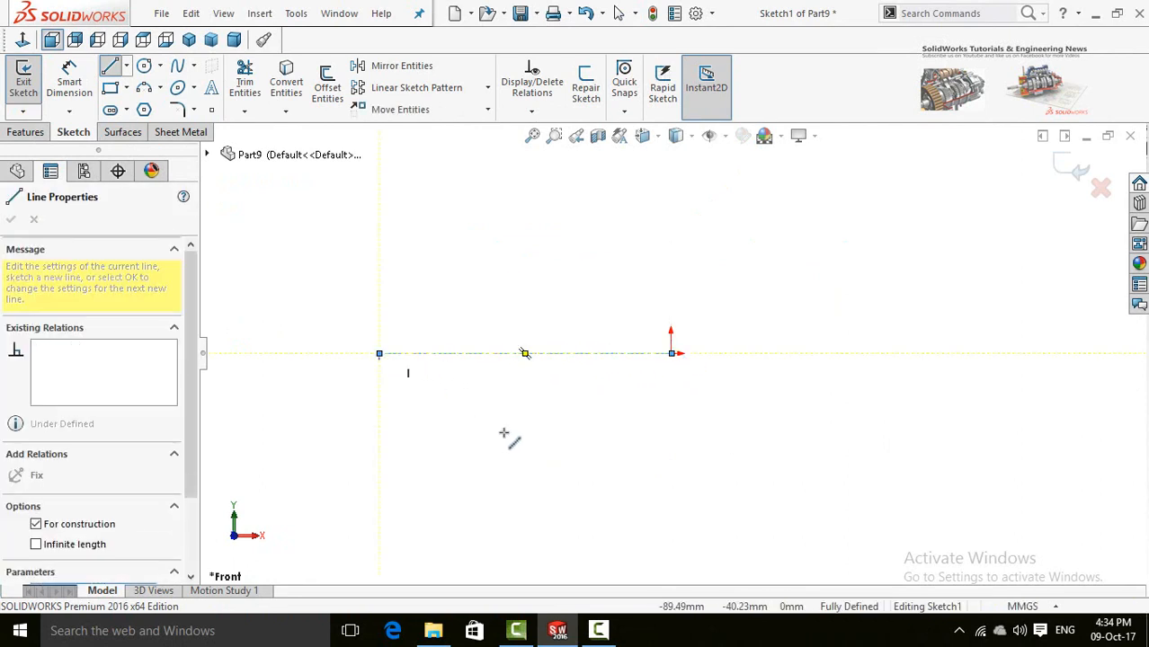
pyautogui.press('Escape')
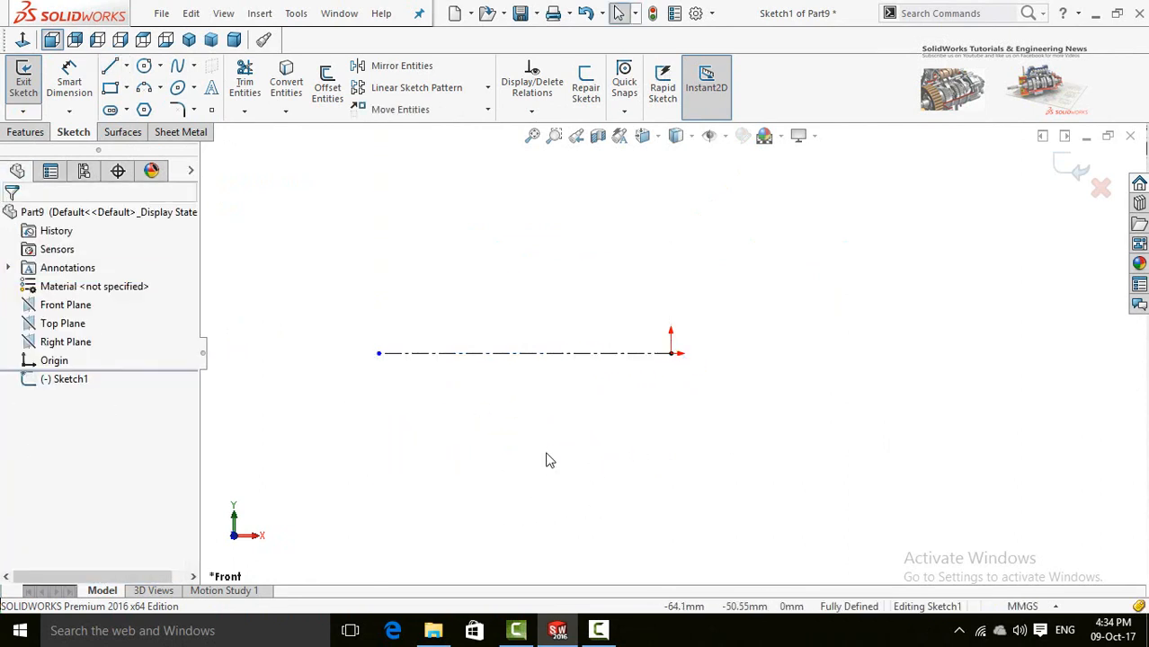
# - Draw the profile's lower edge above the centerline, running left from directly above the origin, with a small raised rectangular notch
pyautogui.press('l')
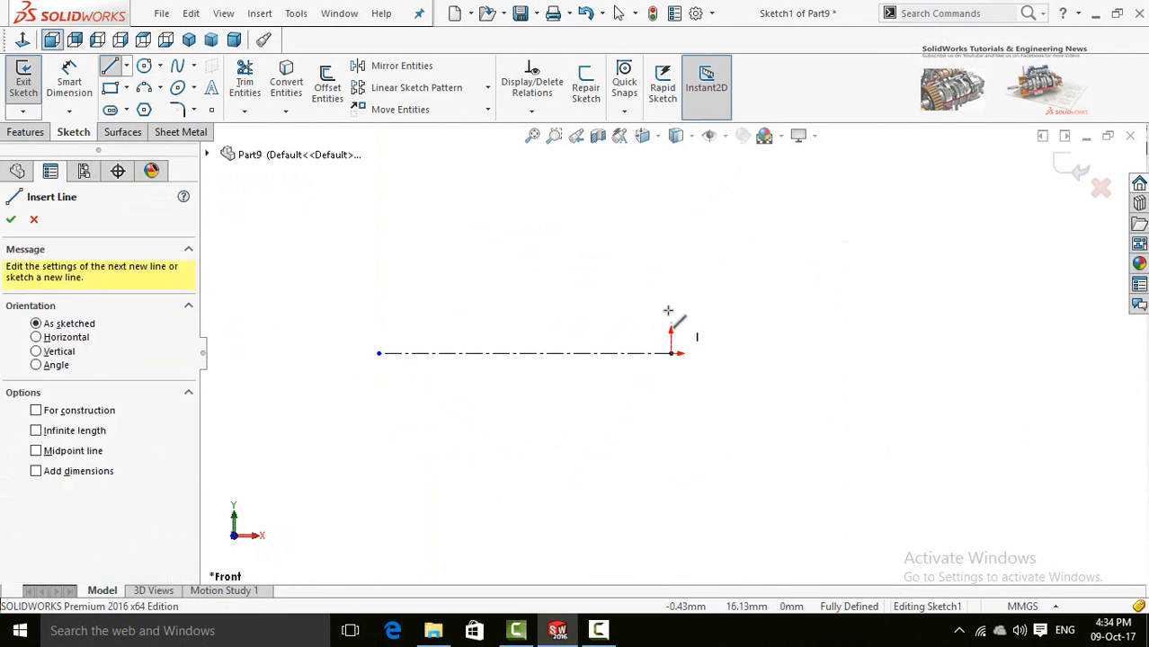
pyautogui.moveTo(669, 298); pyautogui.dragTo(547, 298)
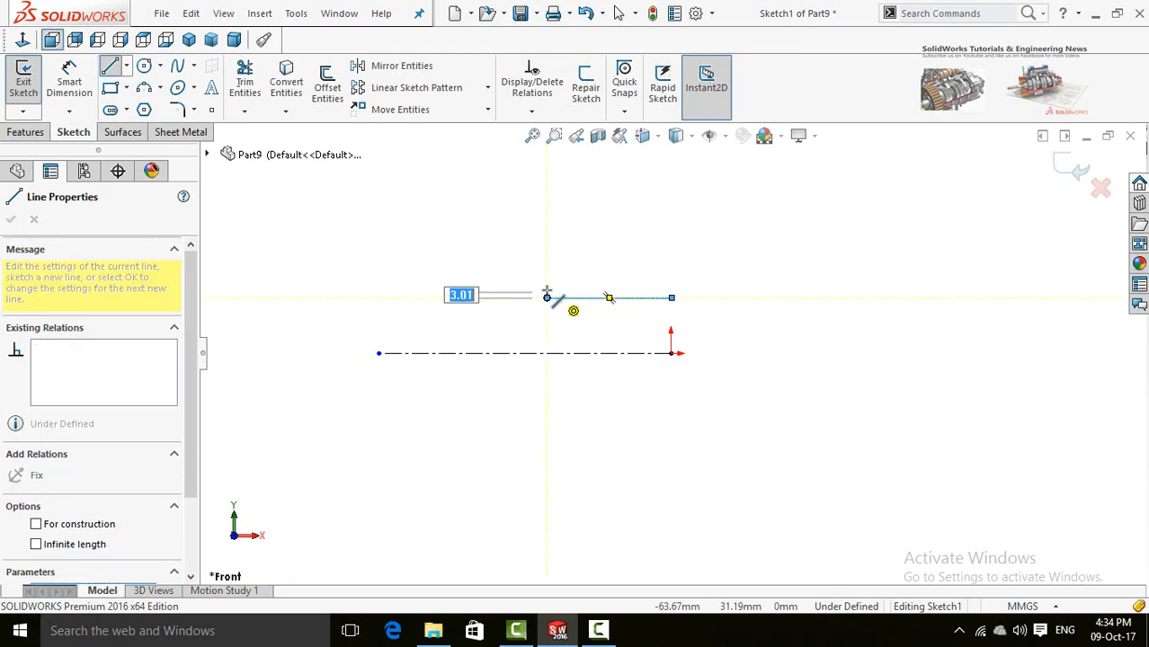
pyautogui.click(547, 285)
pyautogui.click(499, 285)
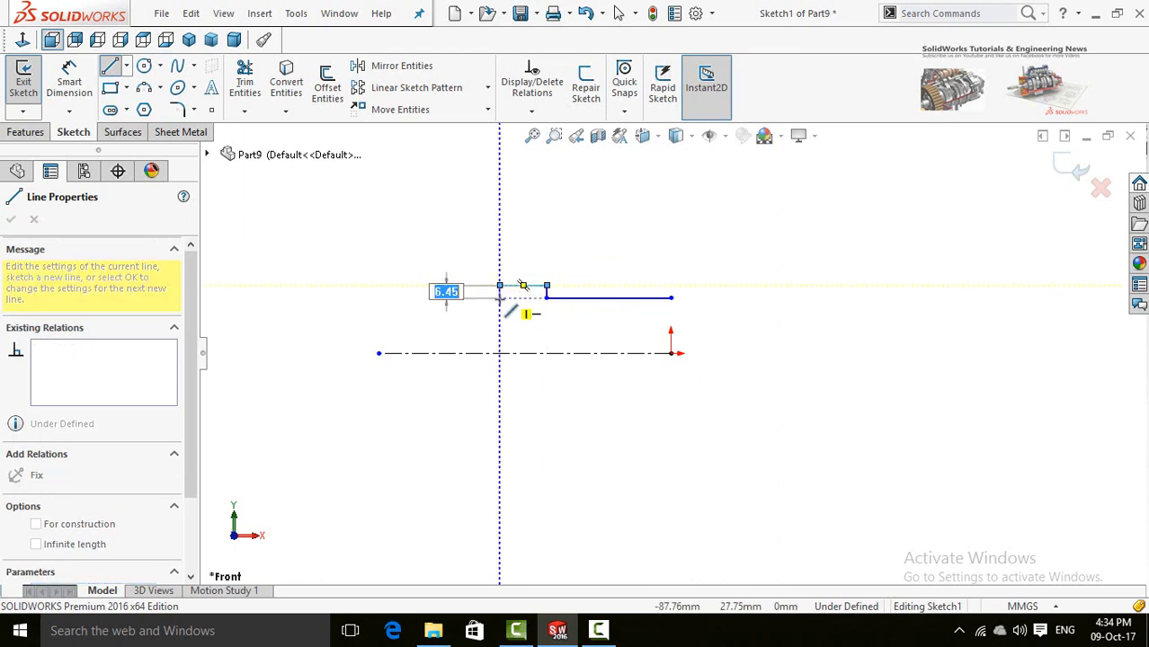
pyautogui.click(500, 297)
pyautogui.click(447, 298)
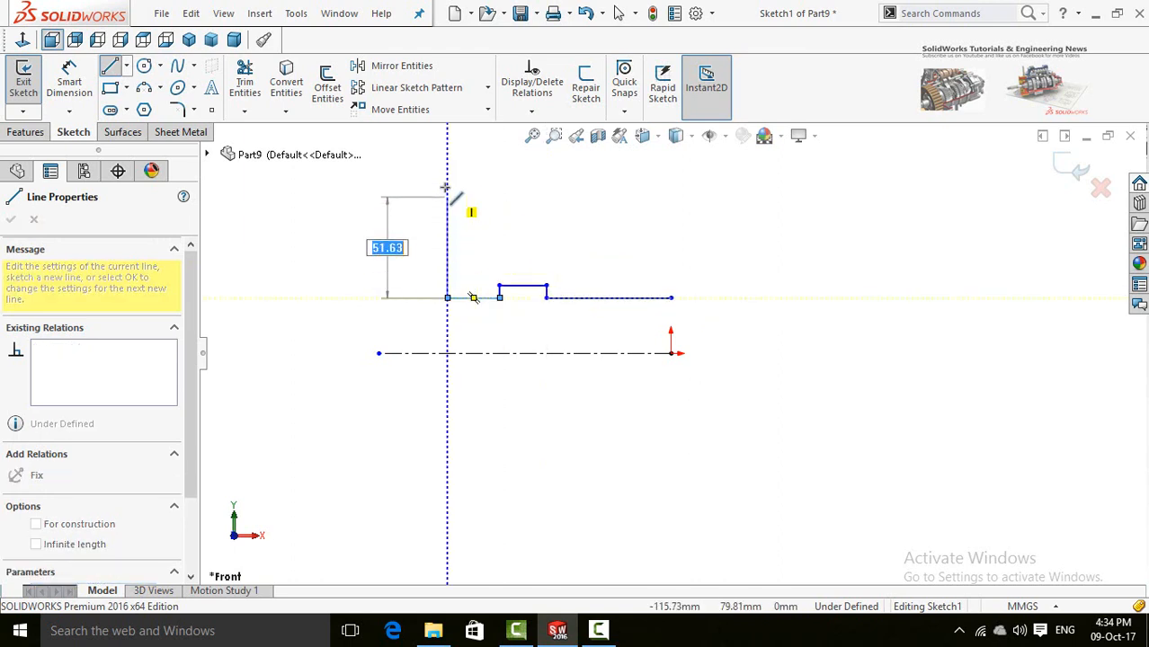
# - Close the profile with a vertical left side, a downward-sloping top edge containing a stepped groove, and a vertical right side
pyautogui.click(448, 183)
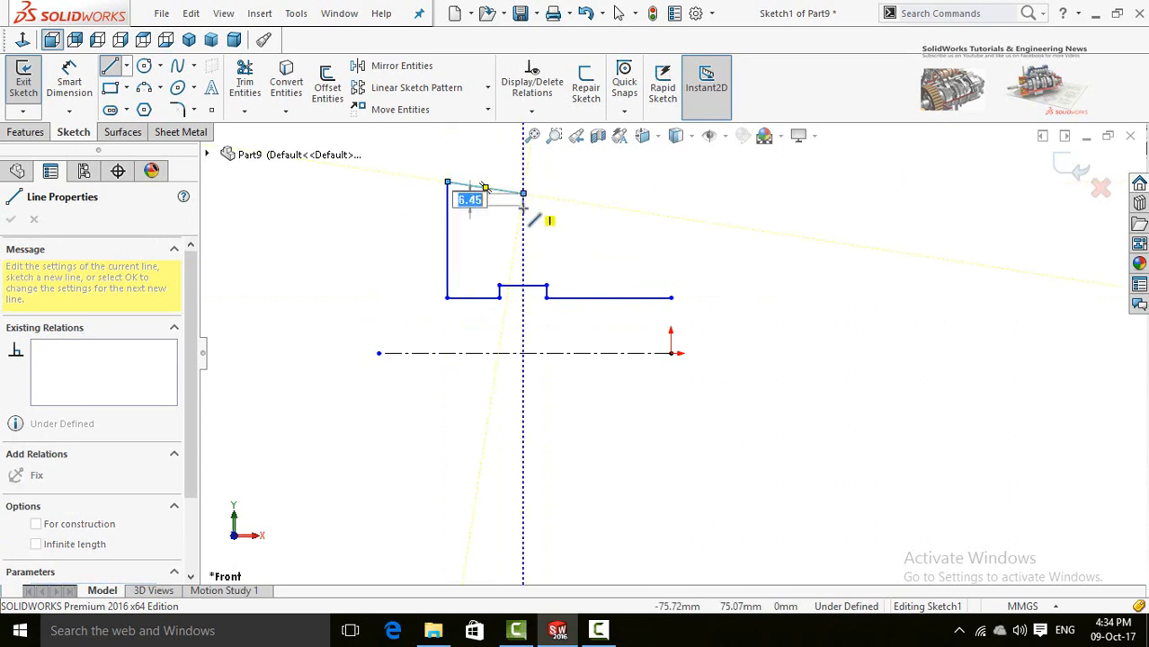
pyautogui.click(523, 194)
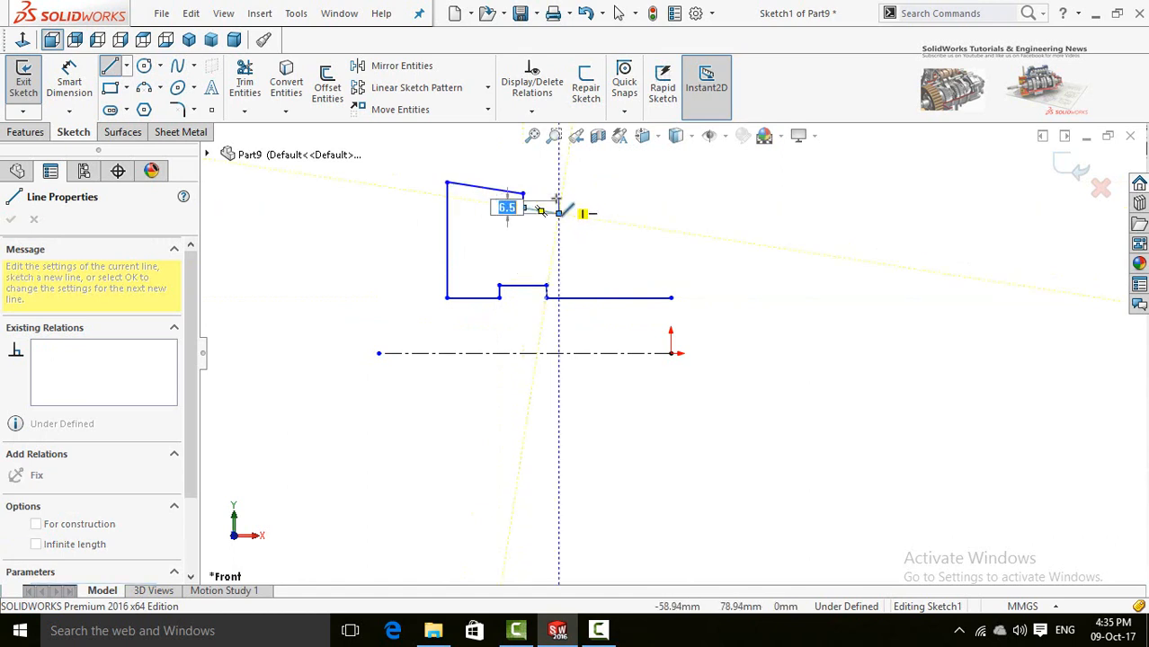
pyautogui.click(558, 206)
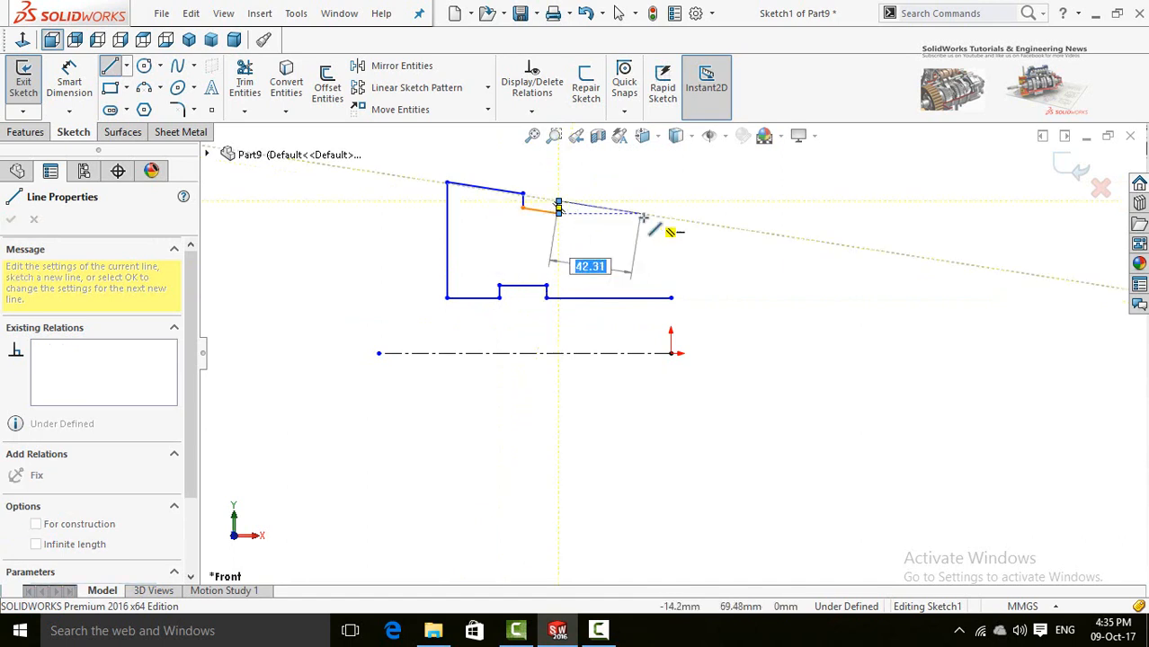
pyautogui.click(672, 224)
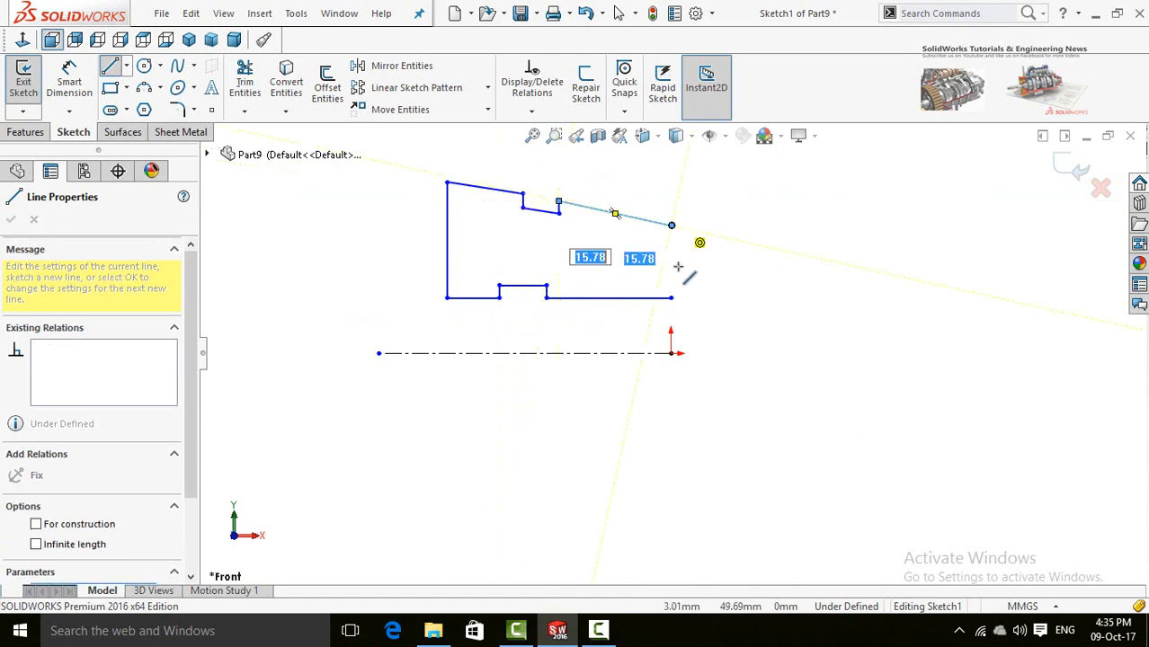
pyautogui.click(672, 298)
pyautogui.scroll(-2, 737, 368)
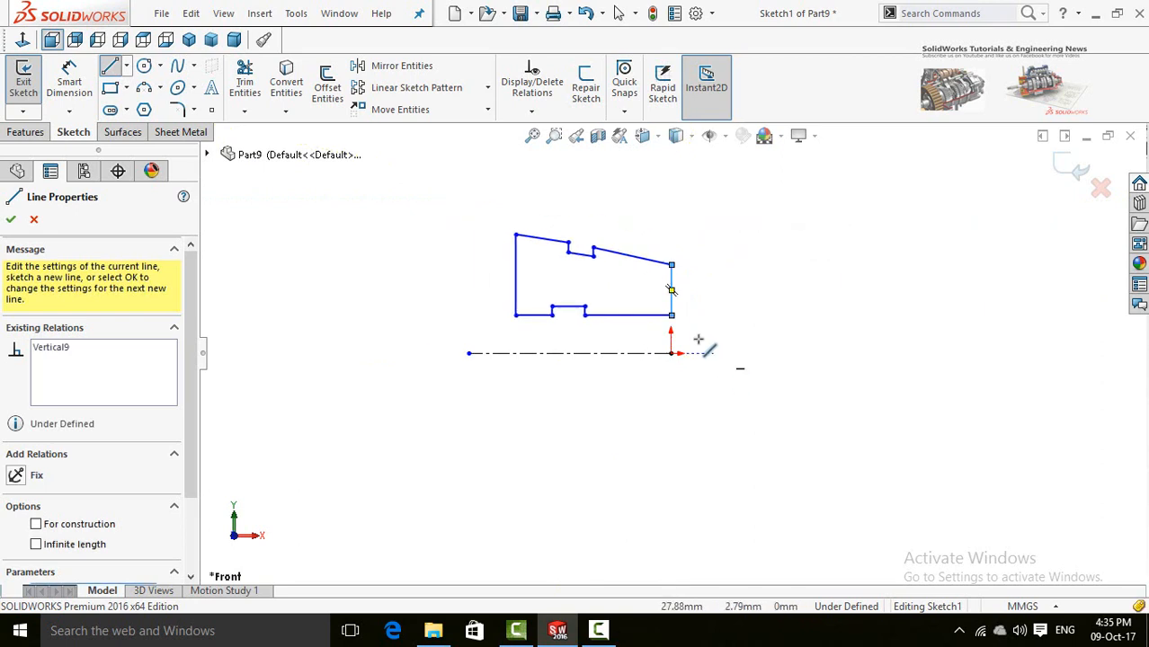
pyautogui.press('Escape')
# - Add an equal-length relation between the lower notch's horizontal edge and the upper groove's sloped bottom edge
pyautogui.scroll(-1, 610, 256)
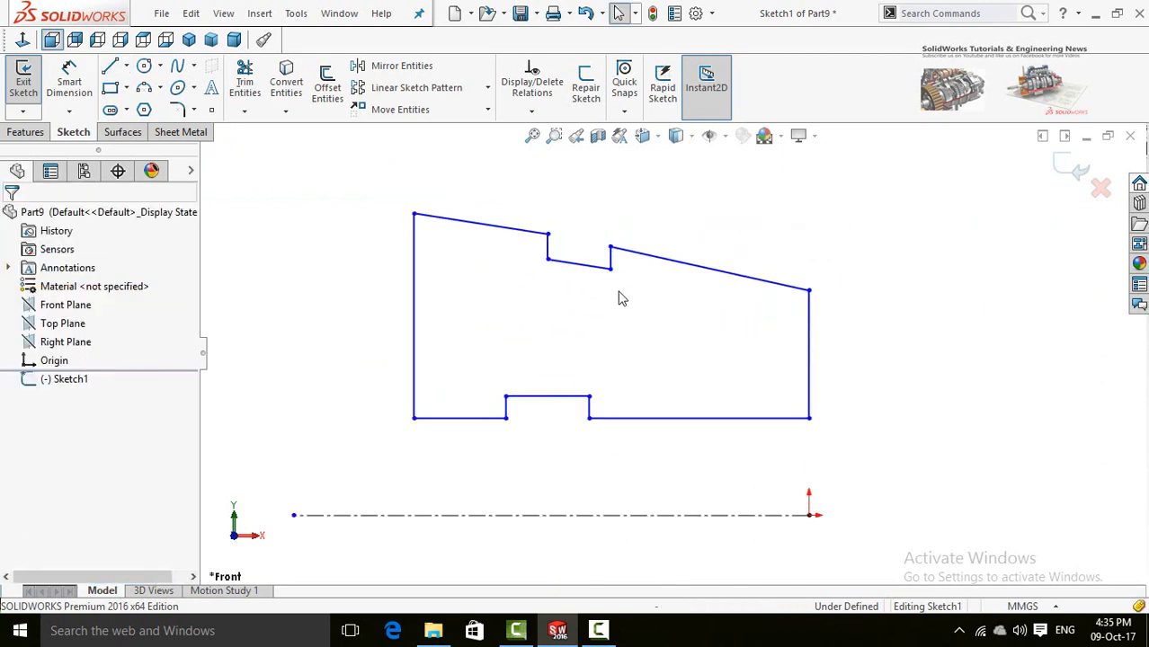
pyautogui.scroll(-1, 603, 292)
pyautogui.scroll(-1, 598, 289)
pyautogui.scroll(2, 618, 315)
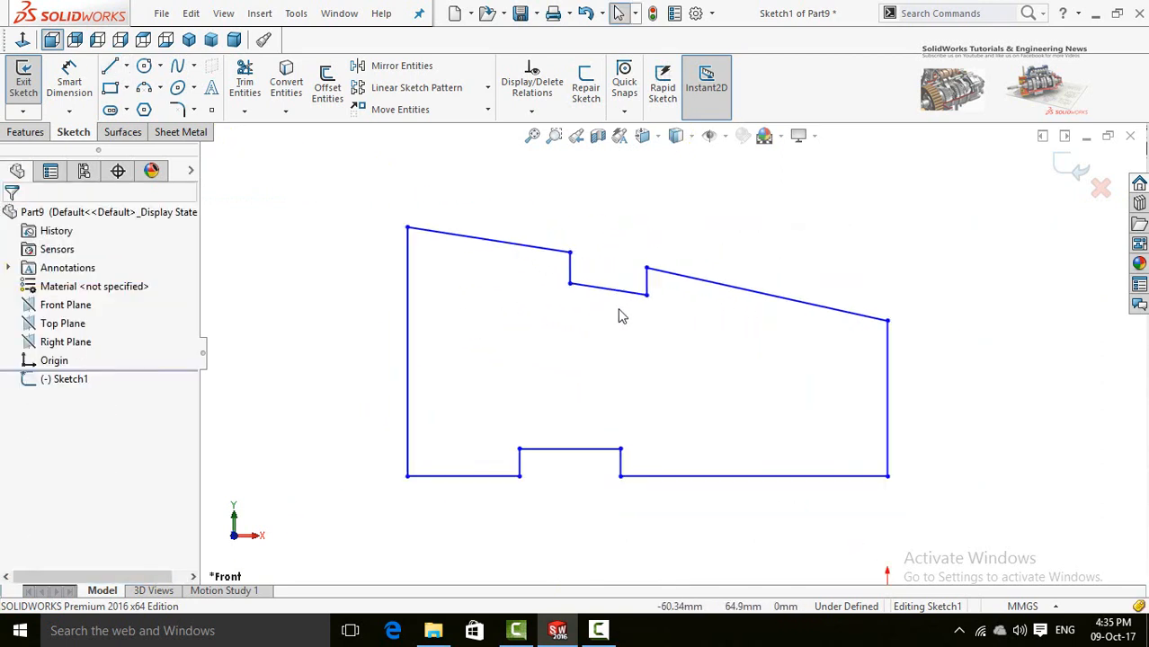
pyautogui.click(606, 436)
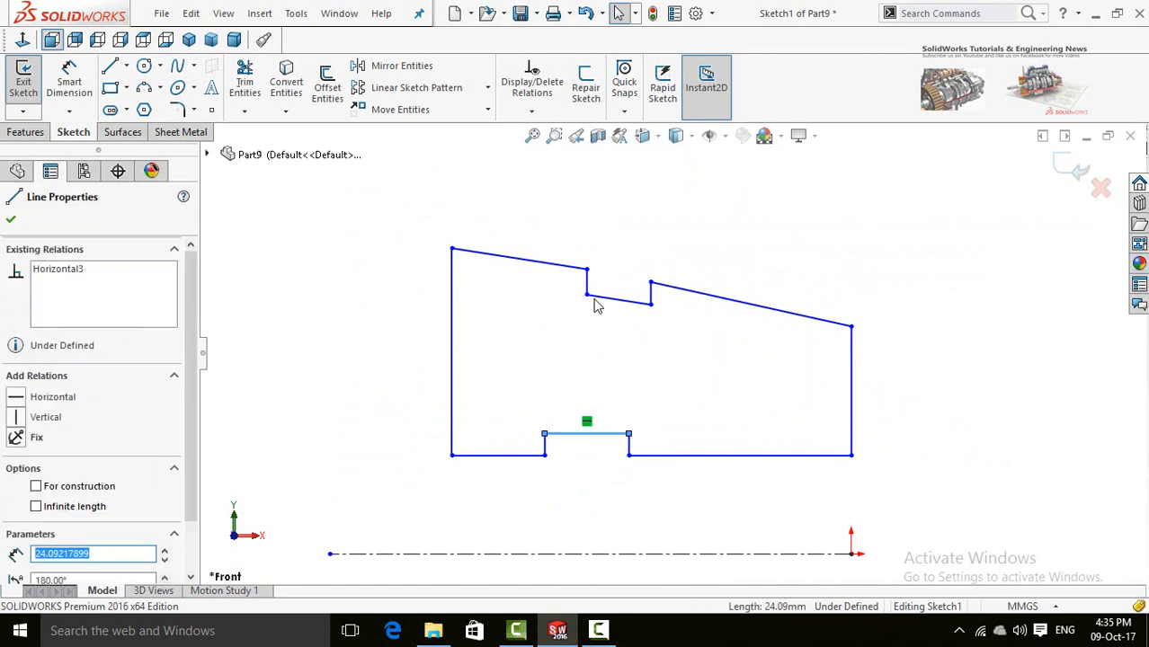
pyautogui.keyDown('ctrl'); pyautogui.click(600, 299); pyautogui.keyUp('ctrl')
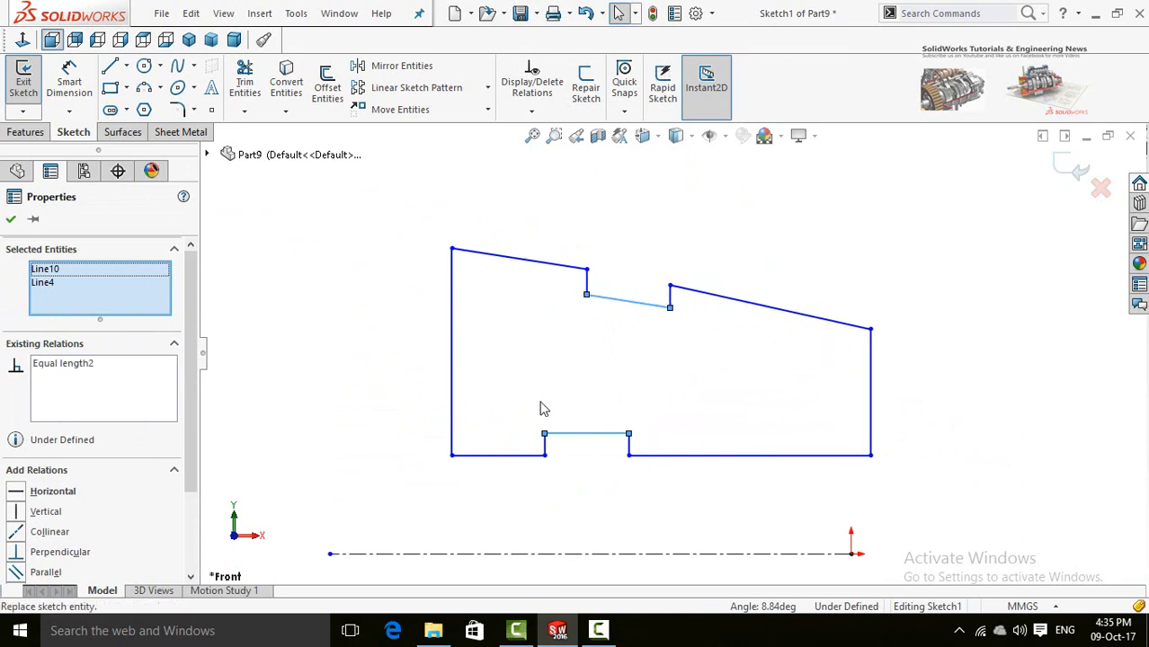
pyautogui.click(641, 397)
# - Align the lower notch's upper-right corner with the upper groove's lower-right corner using a vertical relation
pyautogui.scroll(1, 649, 385)
pyautogui.scroll(-1, 649, 403)
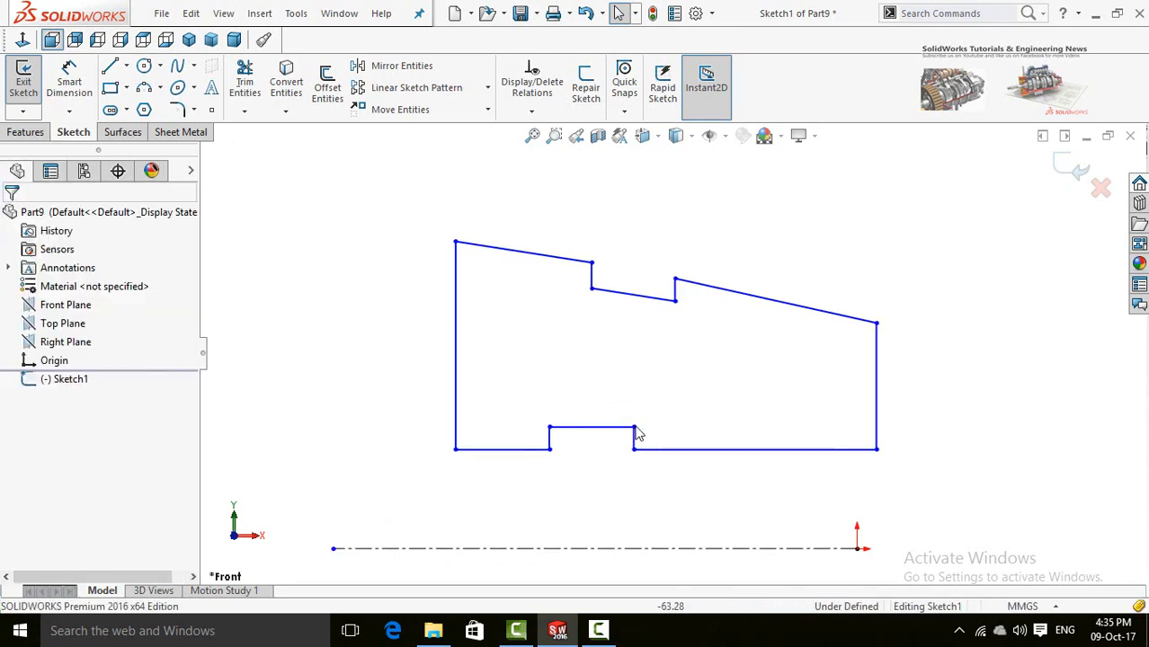
pyautogui.click(635, 432)
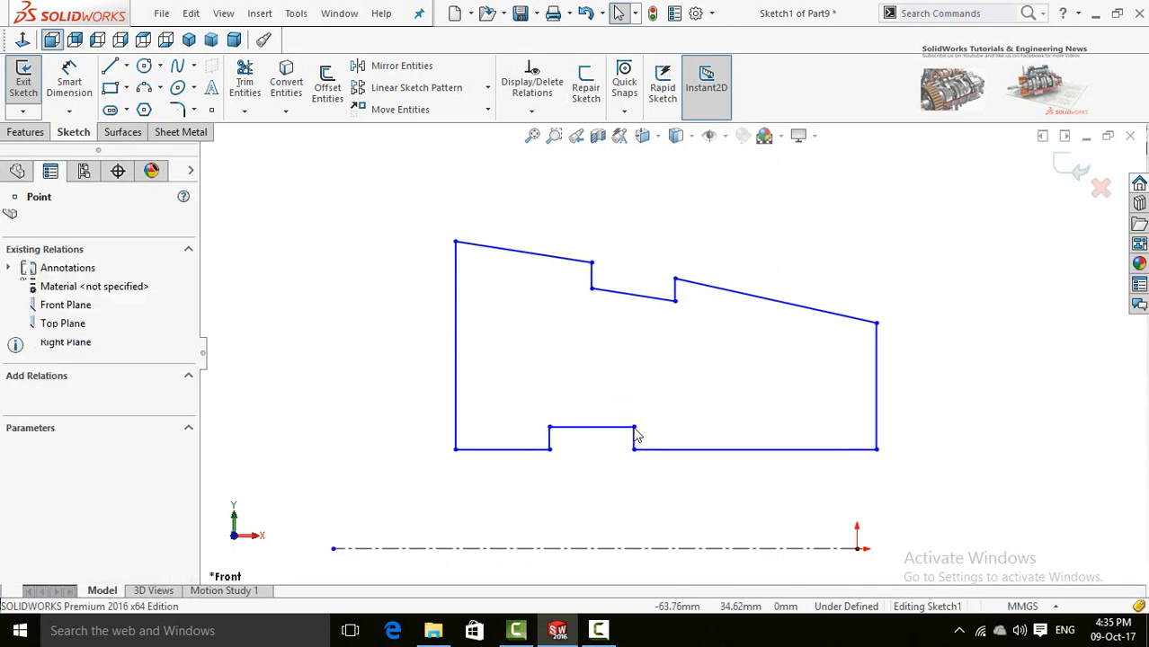
pyautogui.keyDown('ctrl'); pyautogui.click(675, 301); pyautogui.keyUp('ctrl')
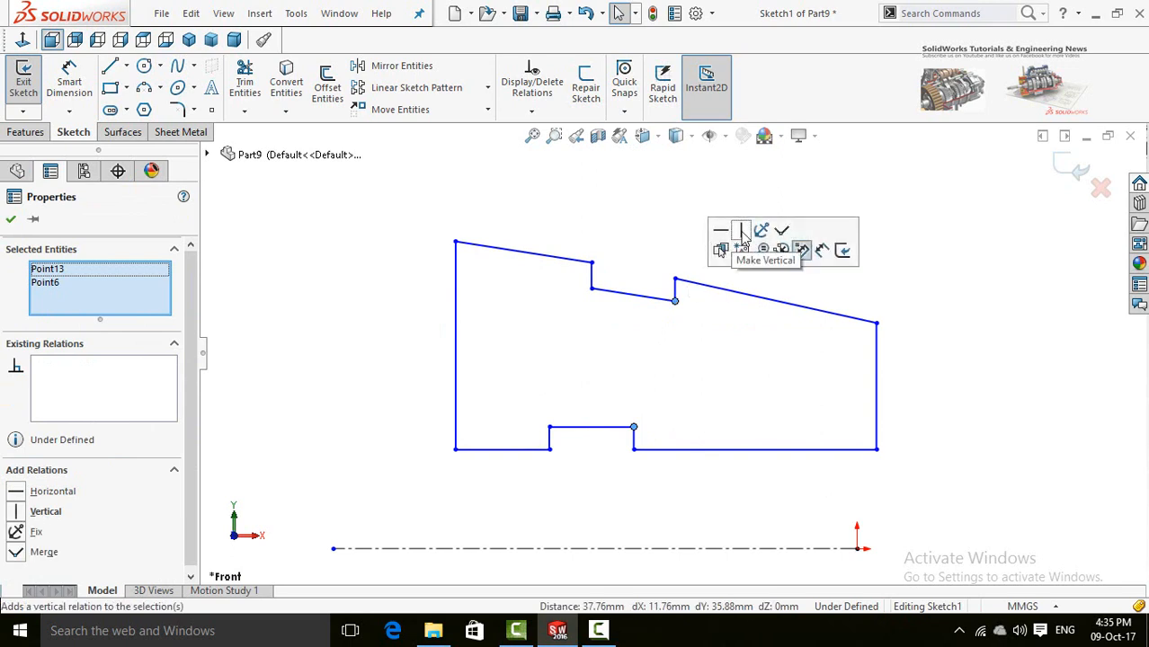
pyautogui.click(742, 236)
pyautogui.click(703, 378)
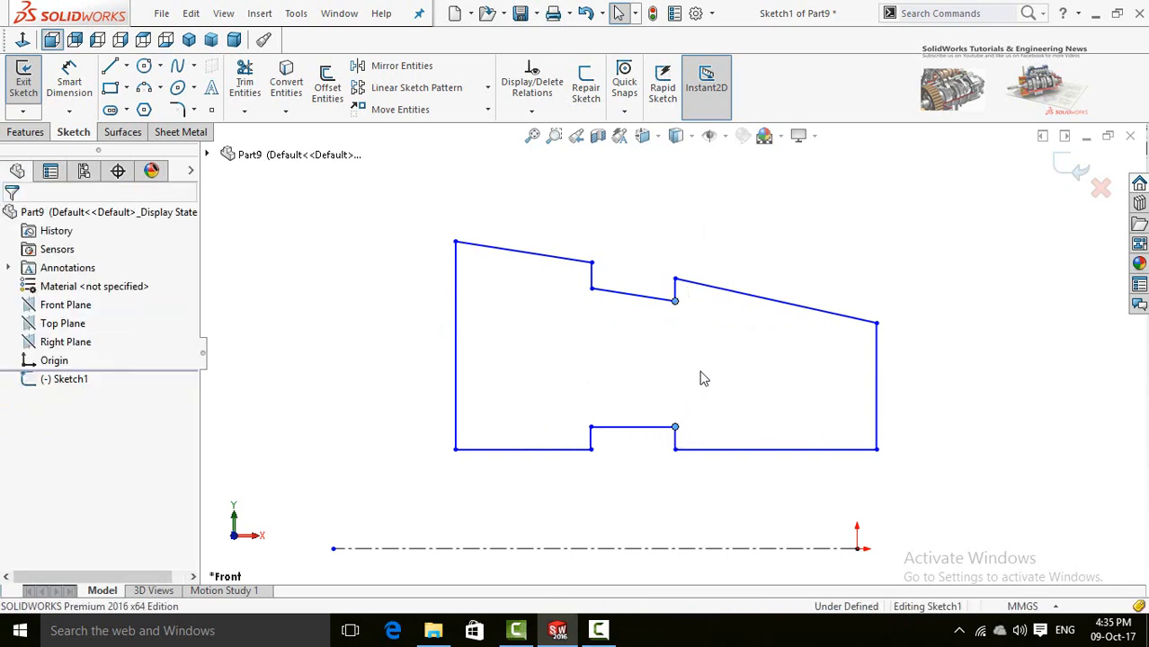
# - Make the two sloped top segments on either side of the groove collinear
pyautogui.press('z')
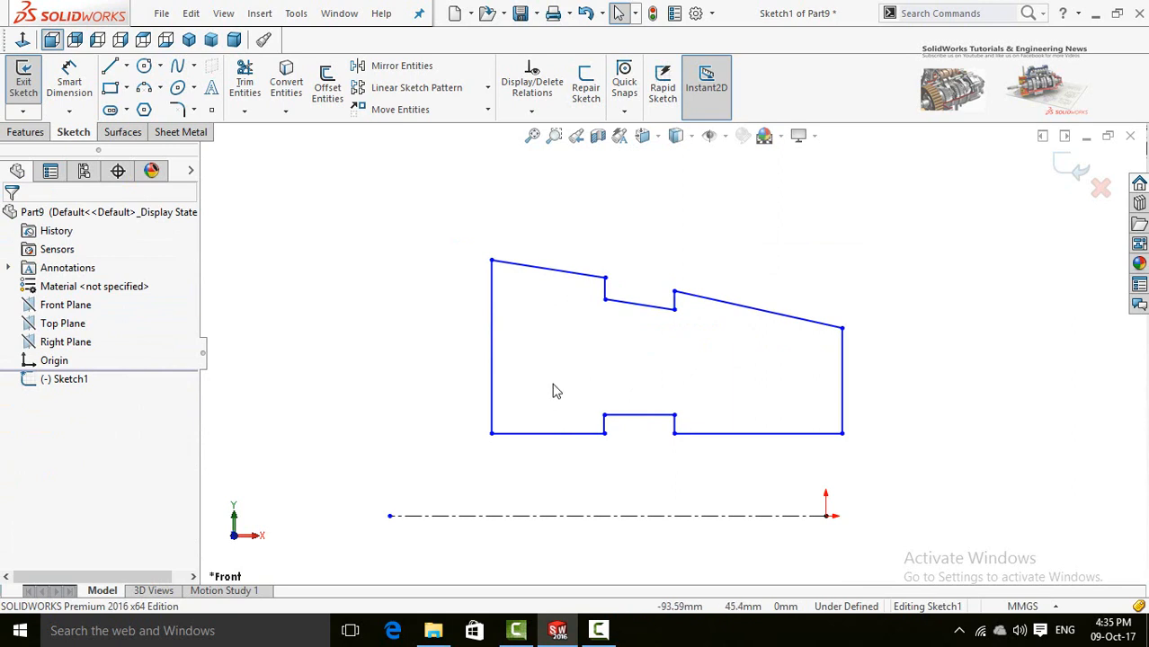
pyautogui.press('z')
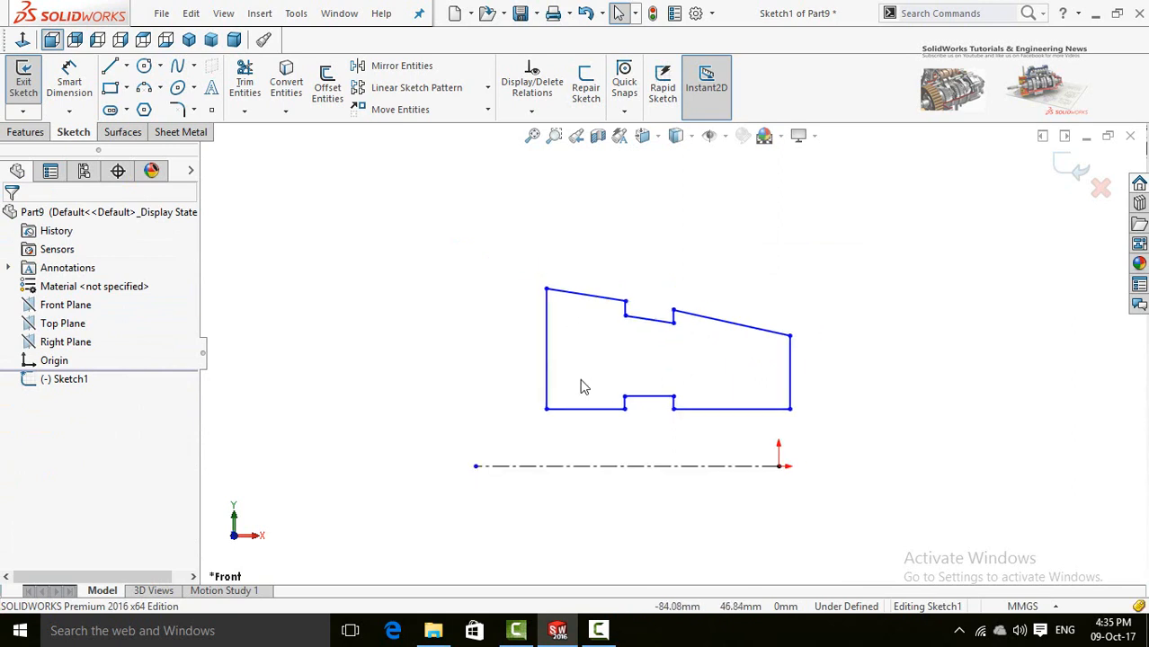
pyautogui.scroll(-3, 660, 334)
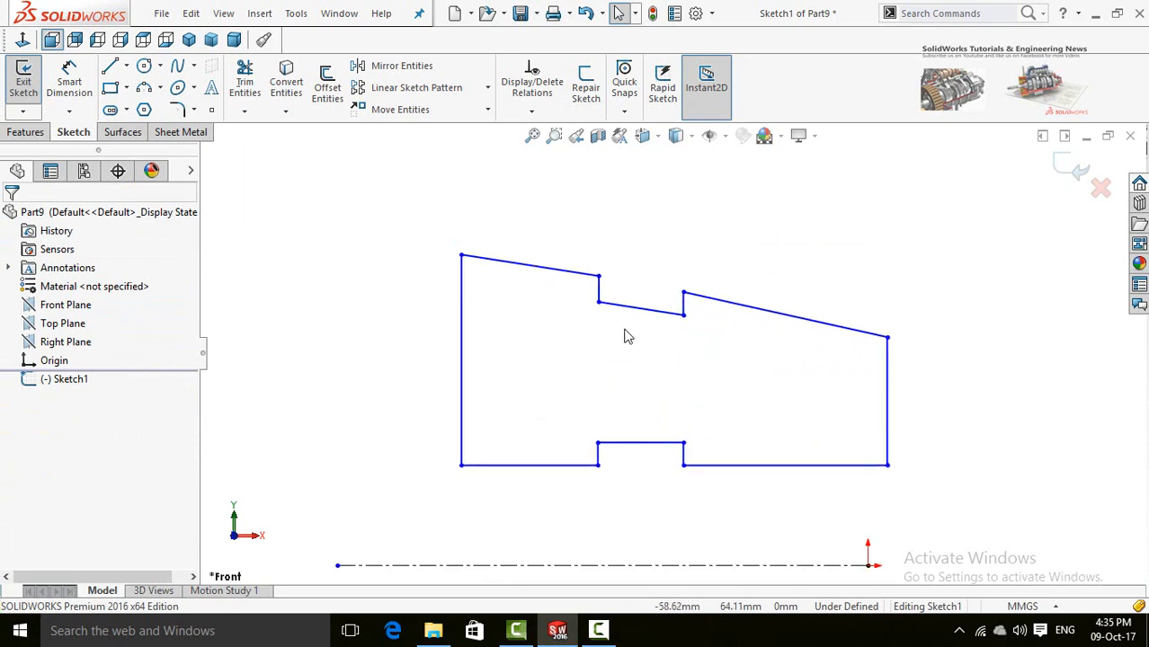
pyautogui.click(506, 263)
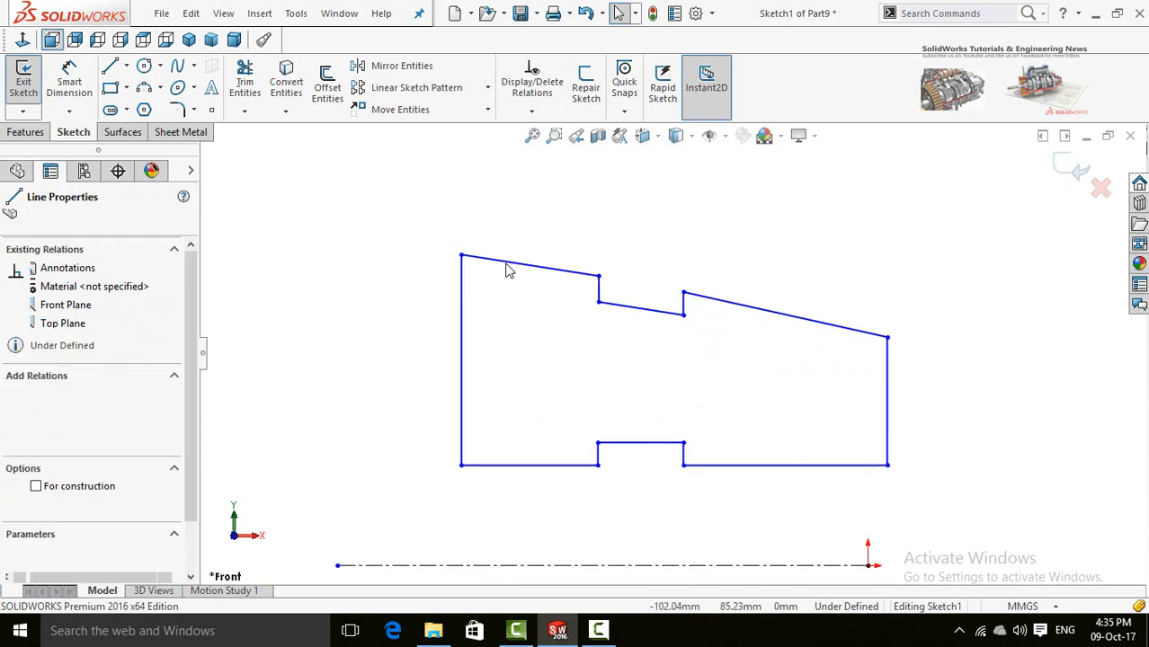
pyautogui.keyDown('ctrl'); pyautogui.click(739, 308); pyautogui.keyUp('ctrl')
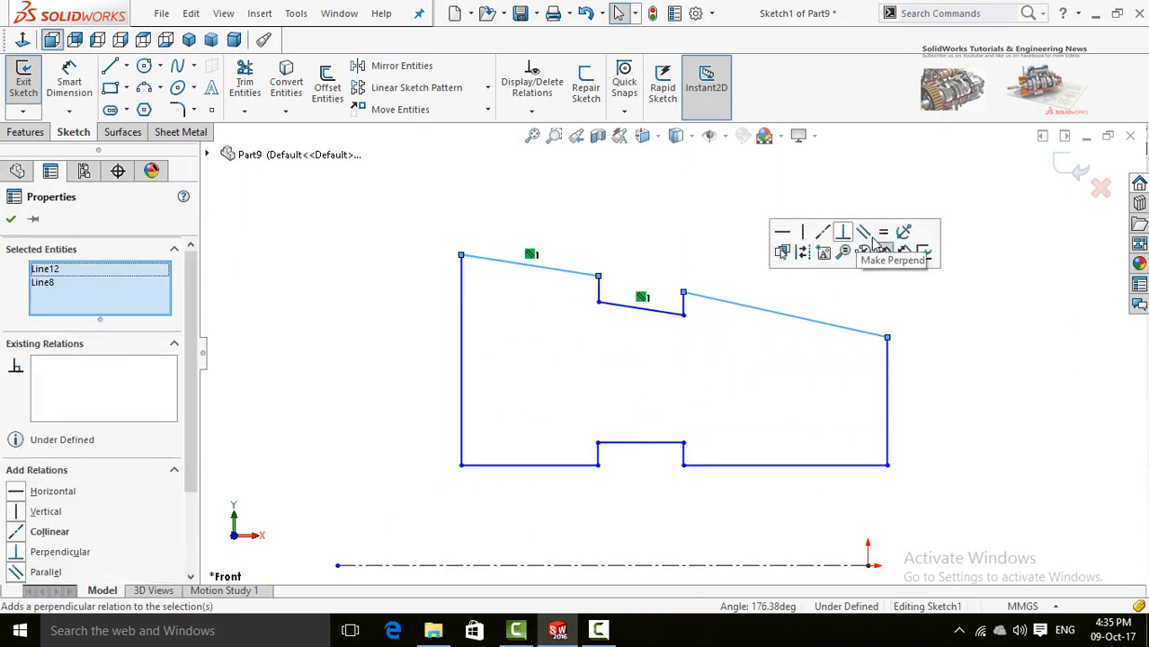
pyautogui.click(821, 236)
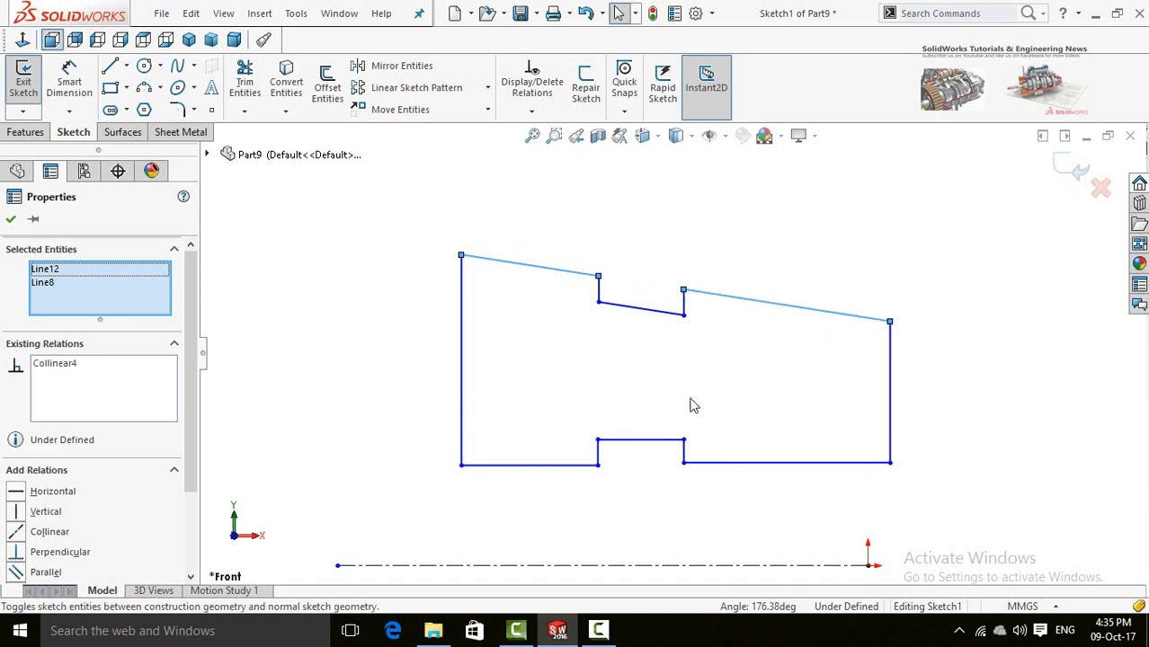
pyautogui.click(556, 383)
# - Make the upper groove's bottom edge parallel to the sloped top edge left of the groove
pyautogui.scroll(-2, 534, 321)
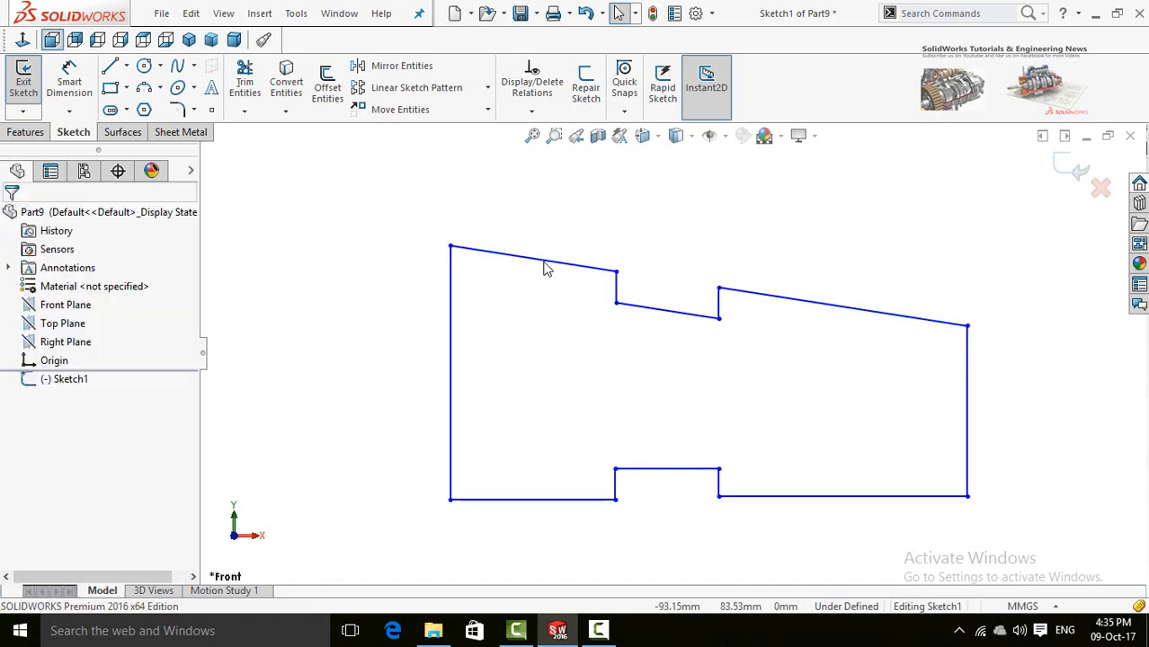
pyautogui.click(541, 259)
pyautogui.keyDown('ctrl'); pyautogui.click(636, 312); pyautogui.keyUp('ctrl')
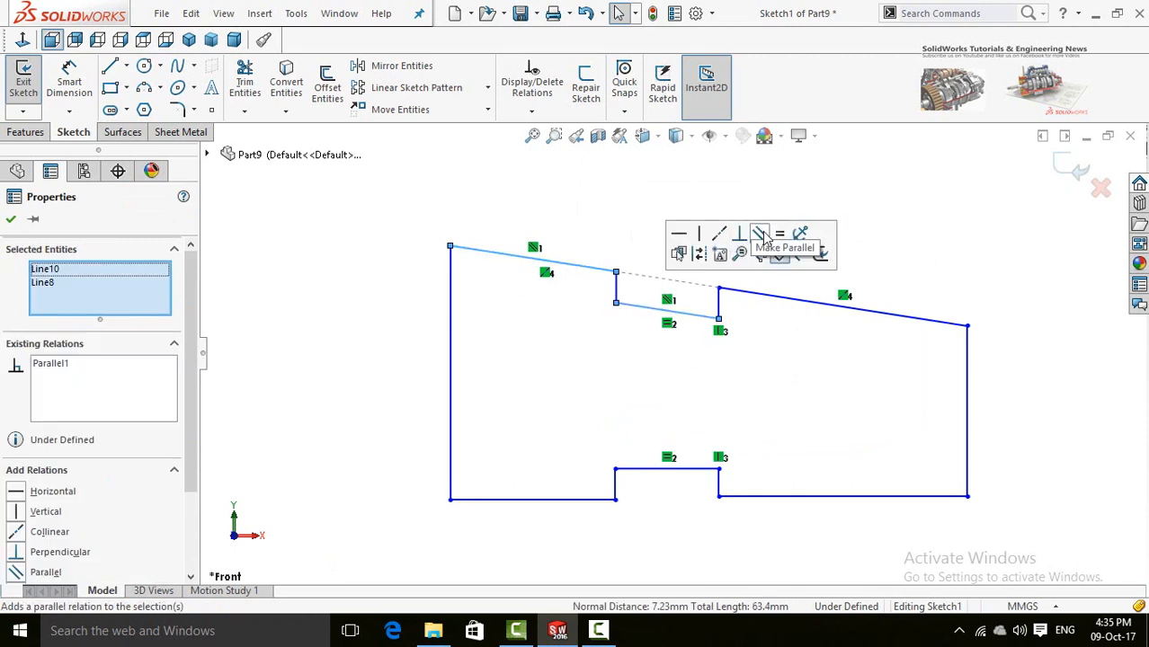
pyautogui.click(564, 384)
# - Dimension the upper groove's depth as 0.5 mm between the sloped top edge and the groove's bottom edge
pyautogui.scroll(1, 563, 376)
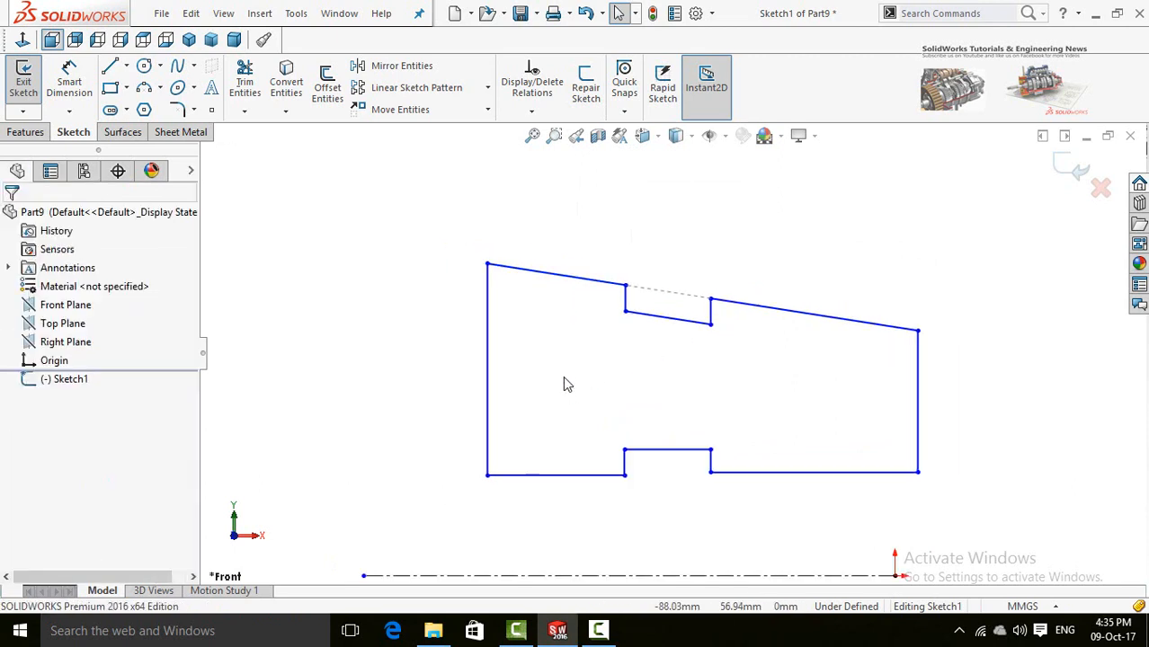
pyautogui.scroll(-1, 666, 372)
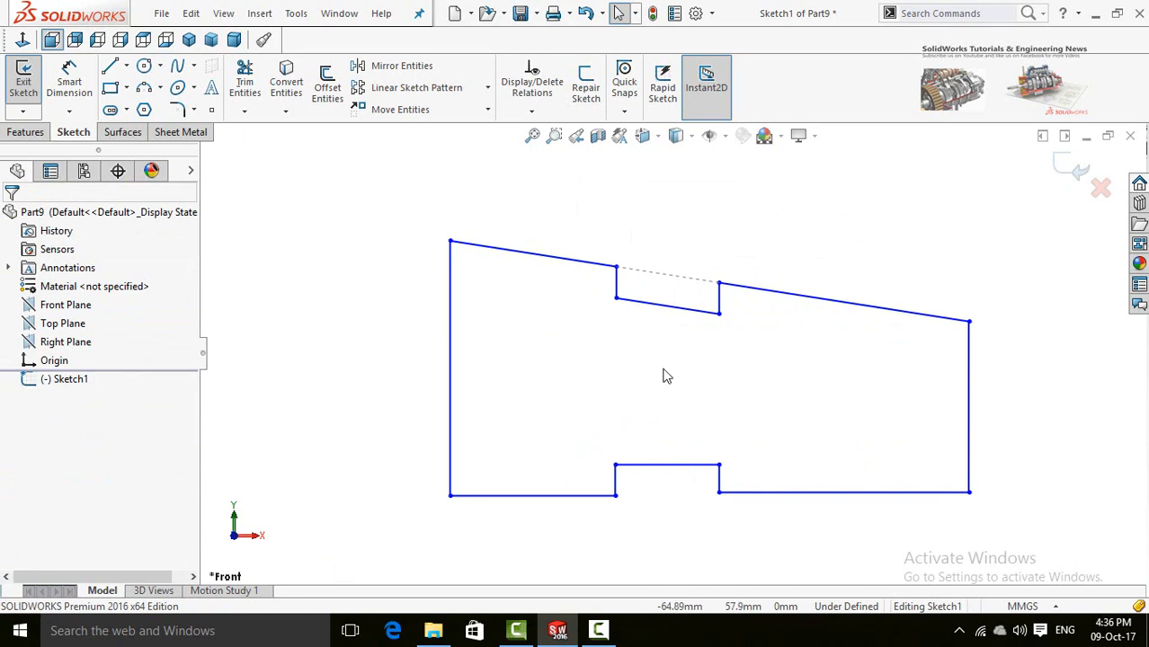
pyautogui.scroll(1, 653, 372)
pyautogui.moveTo(595, 382); pyautogui.dragTo(589, 280, button='right')
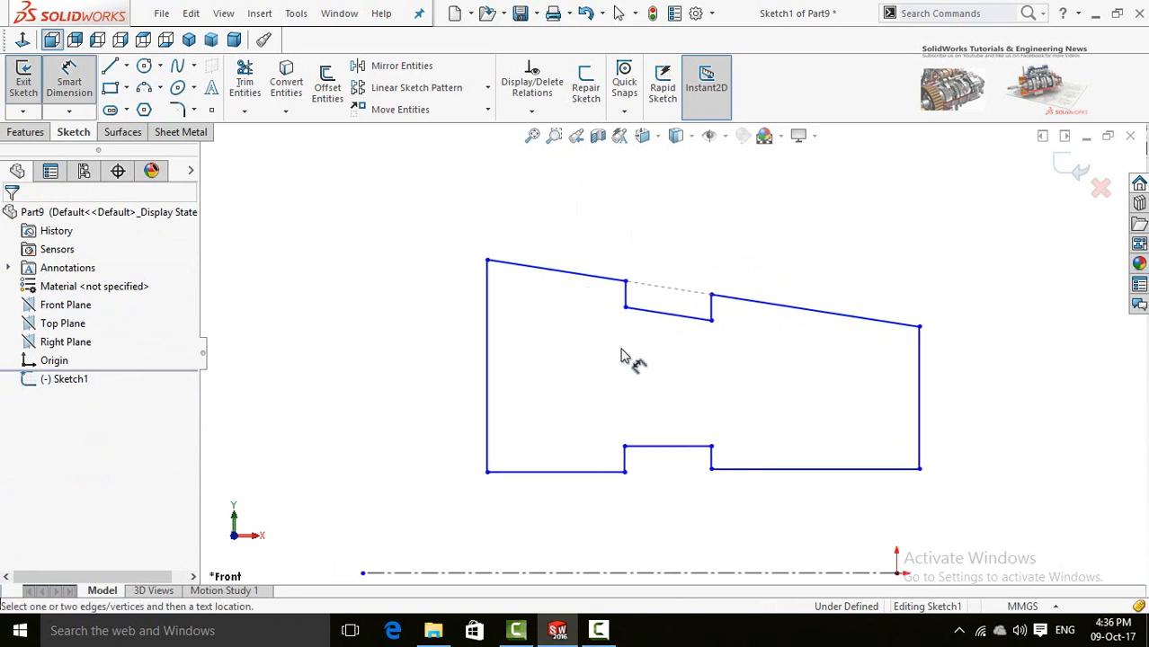
pyautogui.scroll(-2, 620, 350)
pyautogui.click(603, 249)
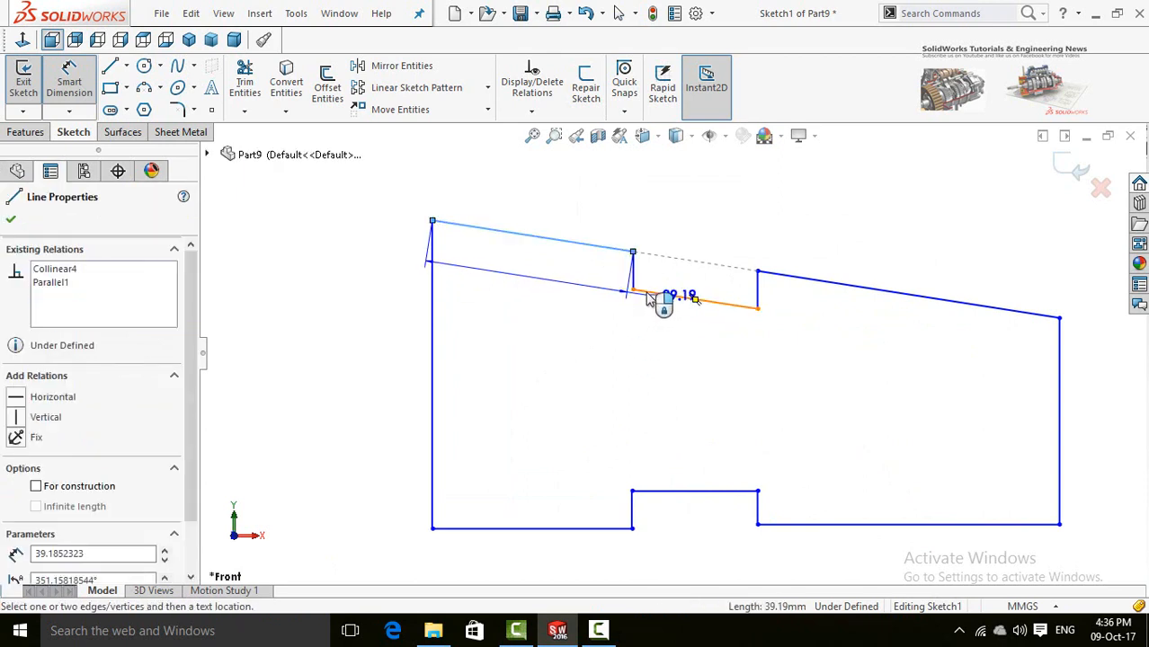
pyautogui.click(661, 293)
pyautogui.click(547, 357)
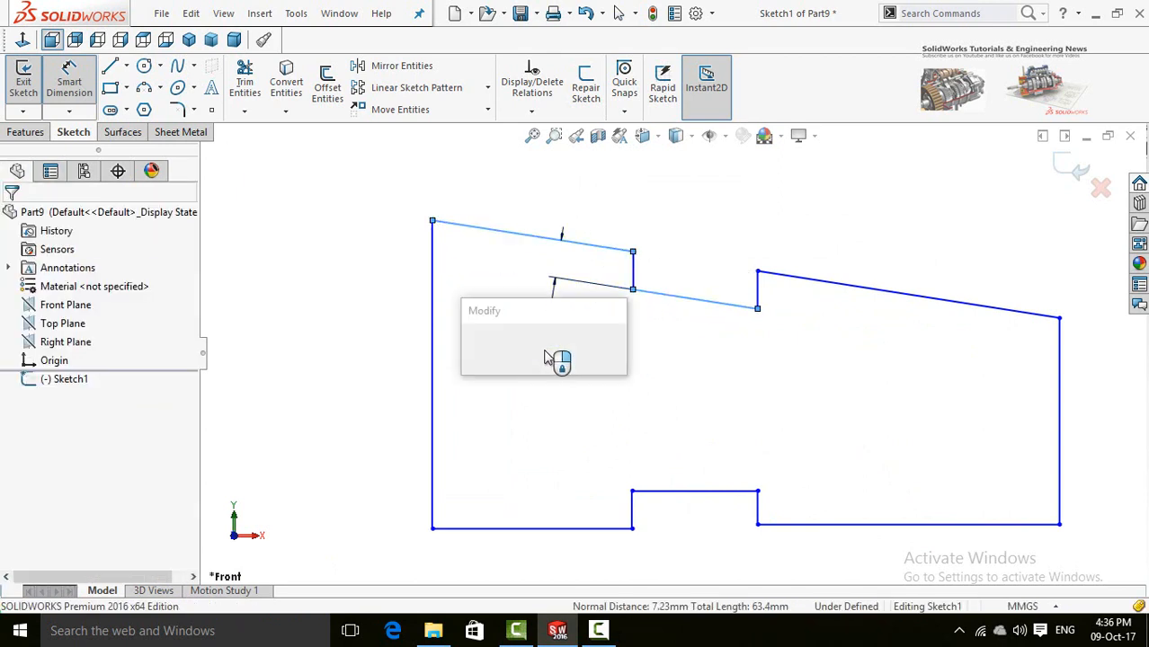
pyautogui.write('0.')
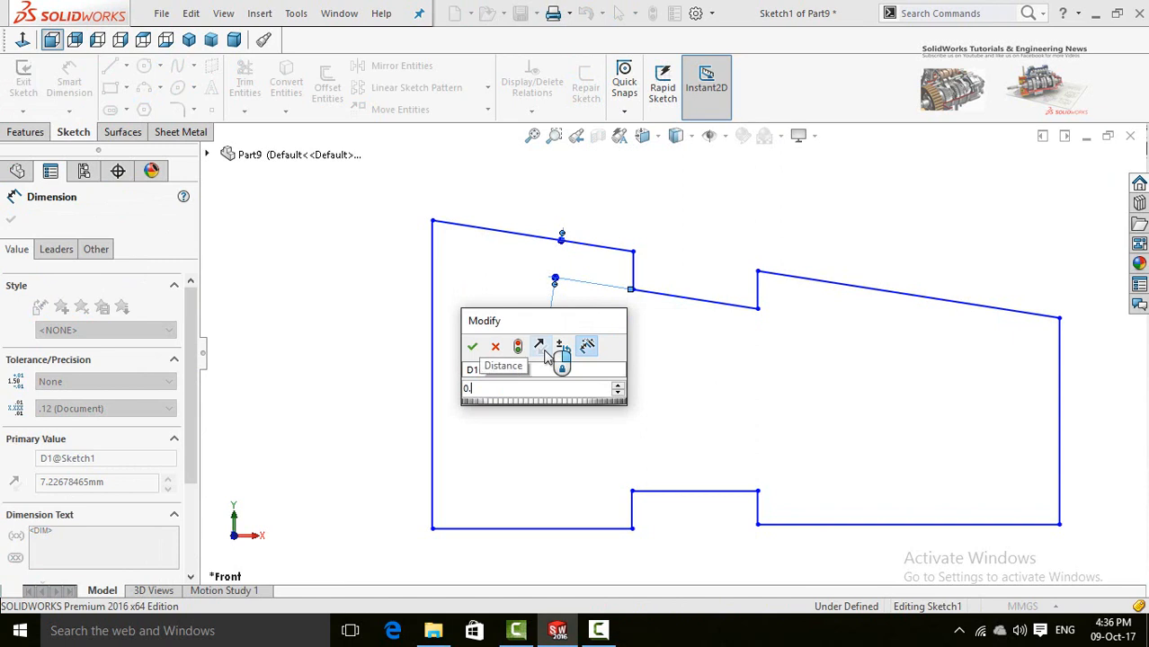
pyautogui.write('5')
pyautogui.press('Return')
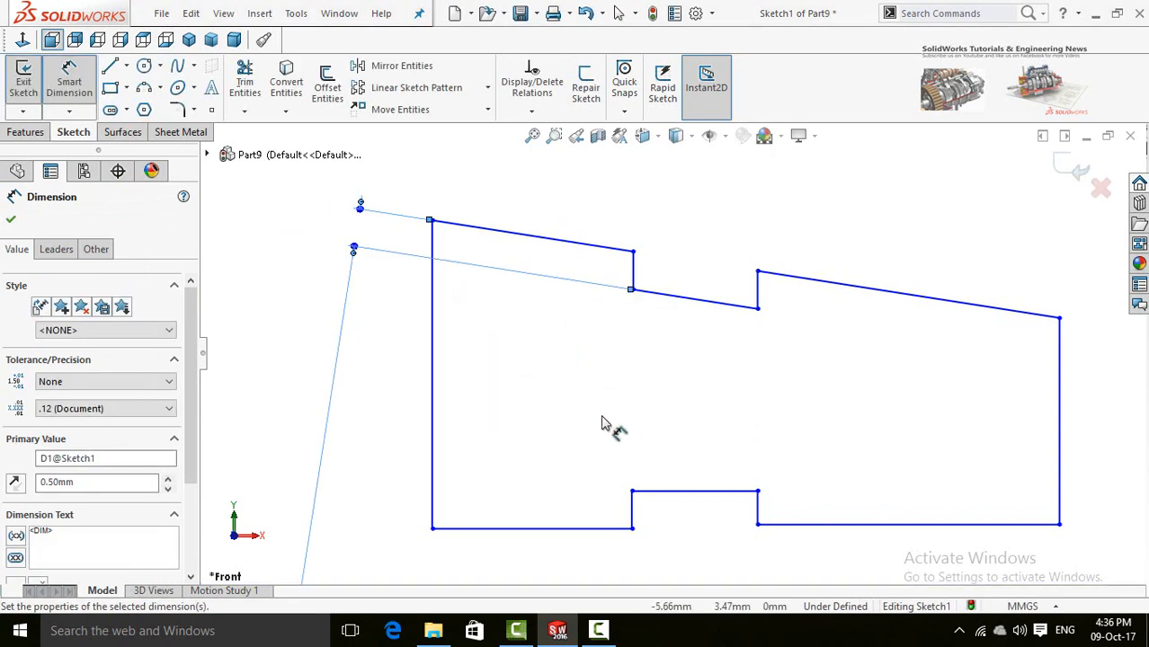
# - Dimension the lower notch's short vertical side as 0.50 mm
pyautogui.click(647, 444)
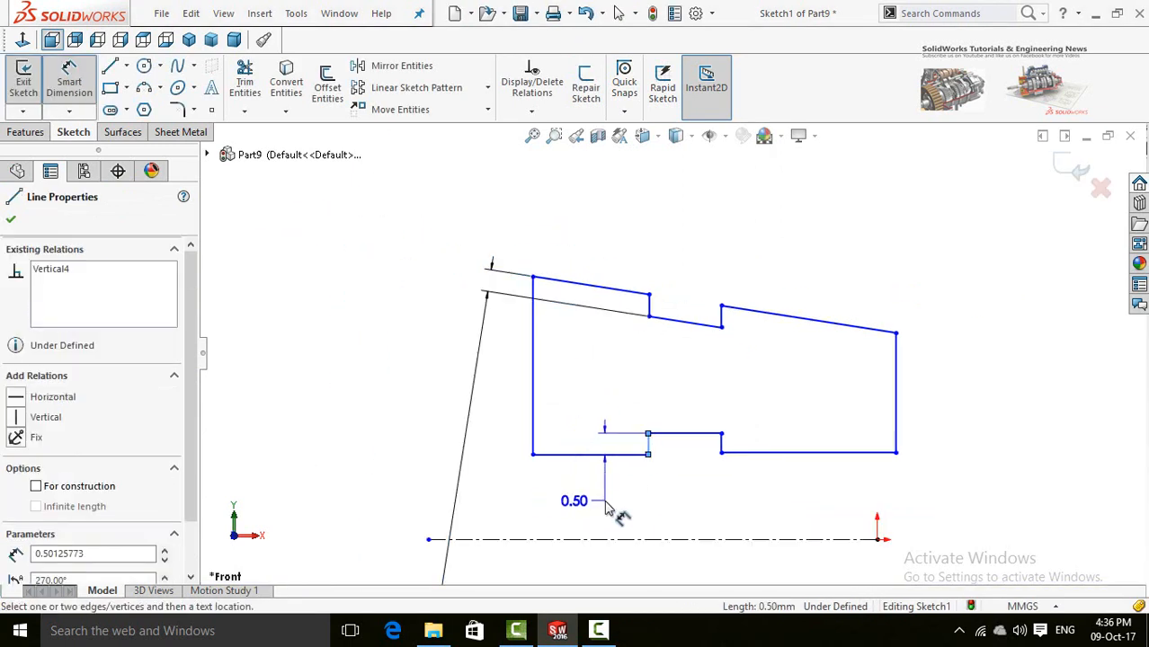
pyautogui.click(609, 511)
pyautogui.press('Return')
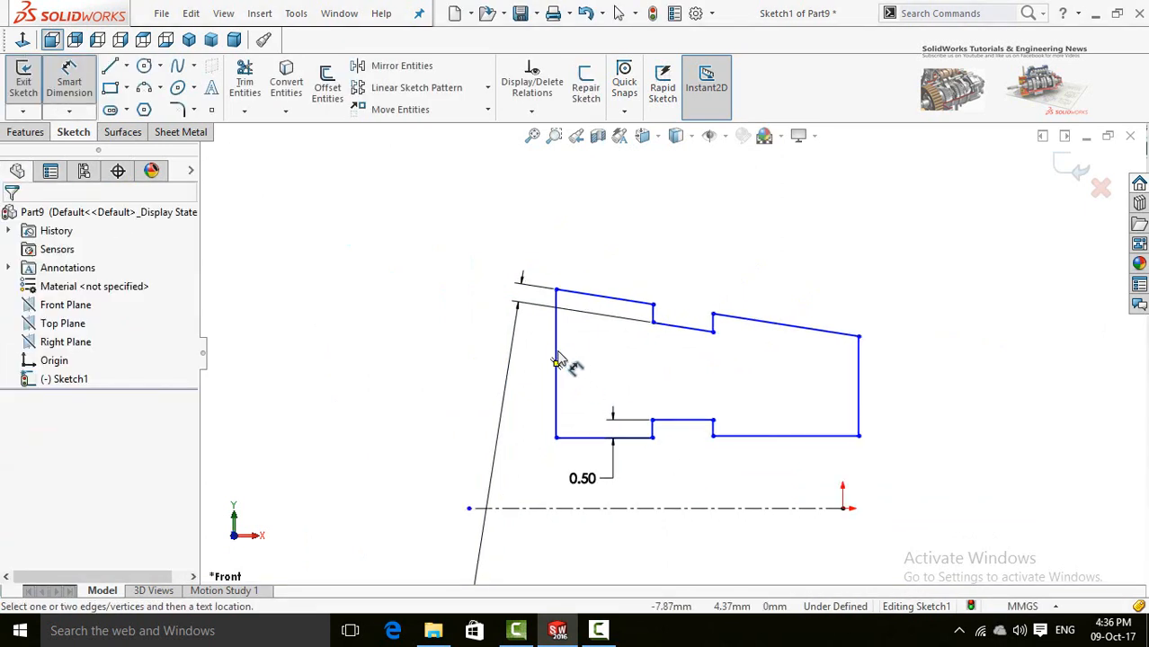
# - Dimension the profile's overall length between its two vertical end edges as 50 mm
pyautogui.click(555, 359)
pyautogui.click(859, 386)
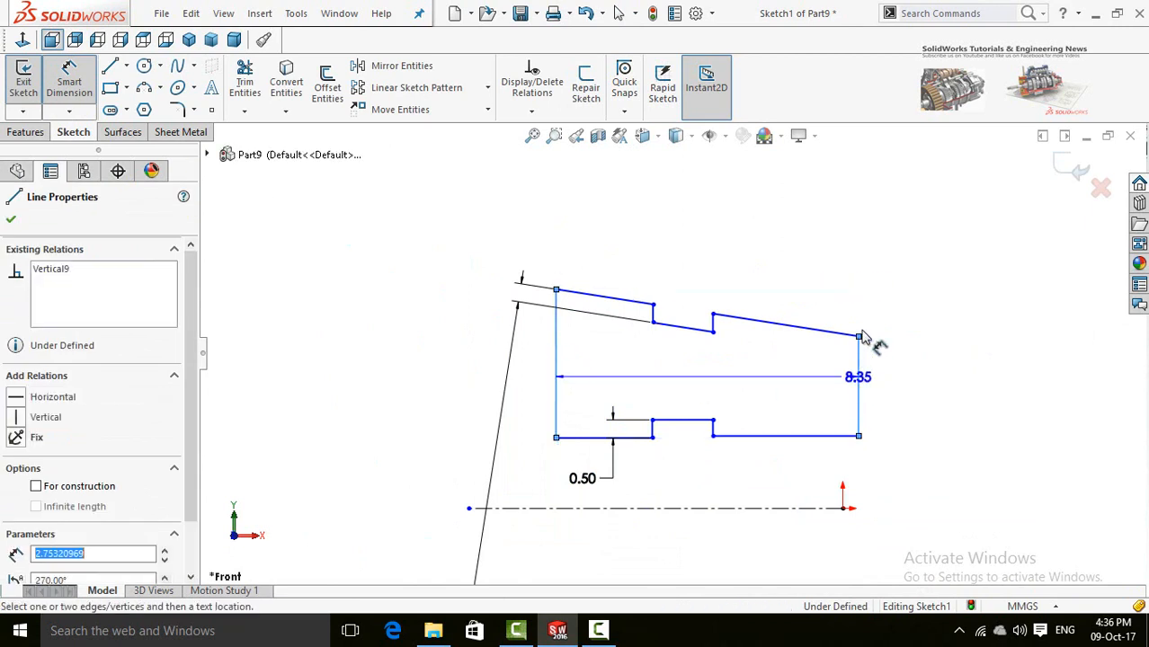
pyautogui.click(860, 182)
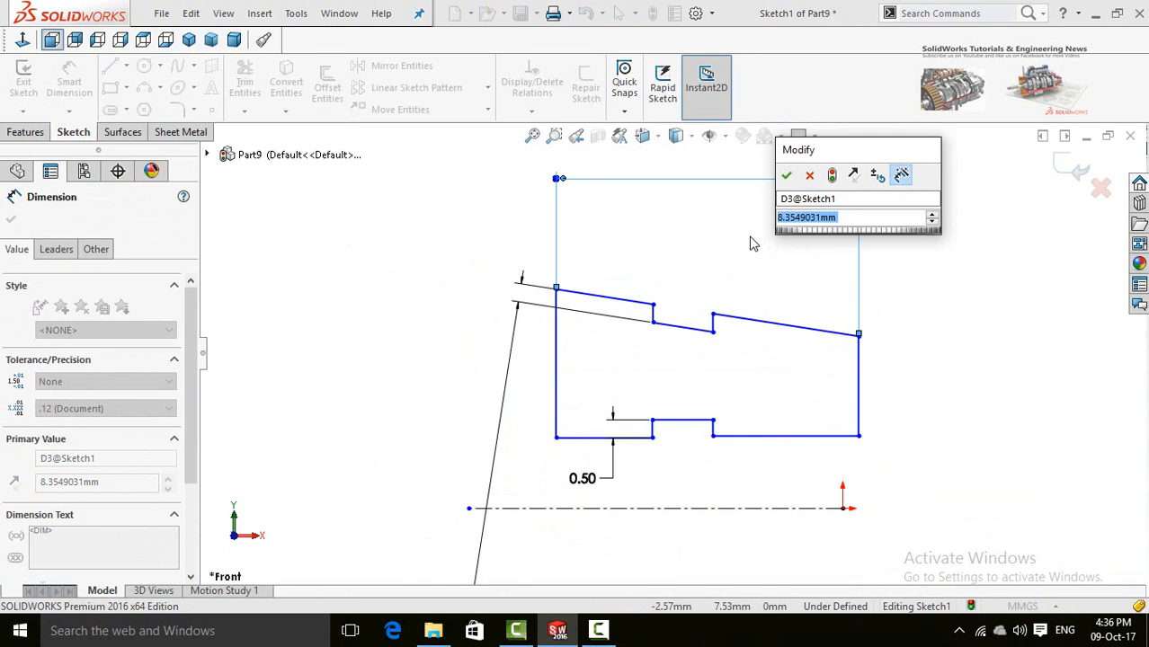
pyautogui.write('50')
pyautogui.press('Return')
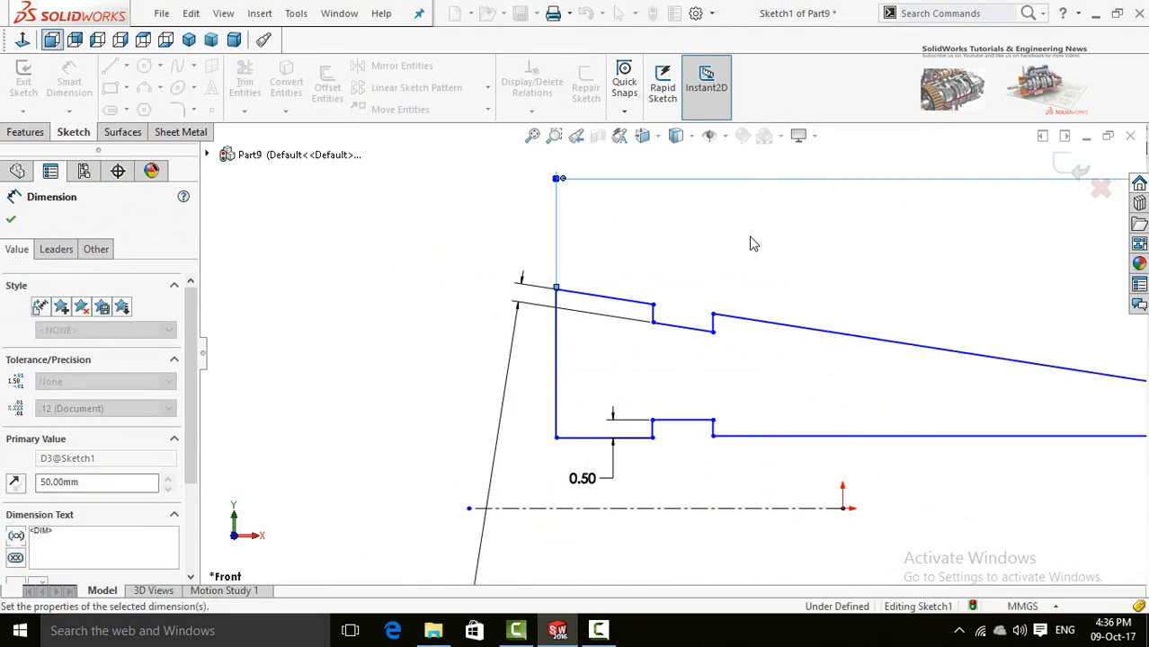
# - Move the profile's crossed right end back toward the origin so that the sloped top edge stays above the bottom edge
pyautogui.scroll(6, 751, 327)
pyautogui.scroll(3, 854, 403)
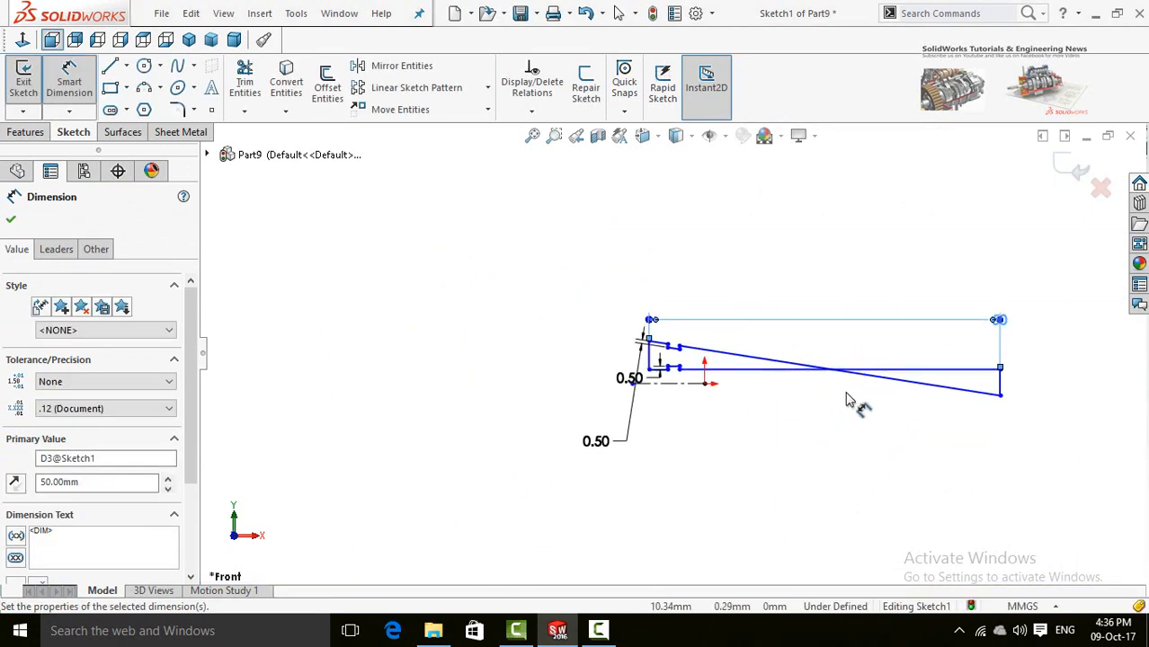
pyautogui.scroll(-3, 864, 381)
pyautogui.scroll(-2, 759, 384)
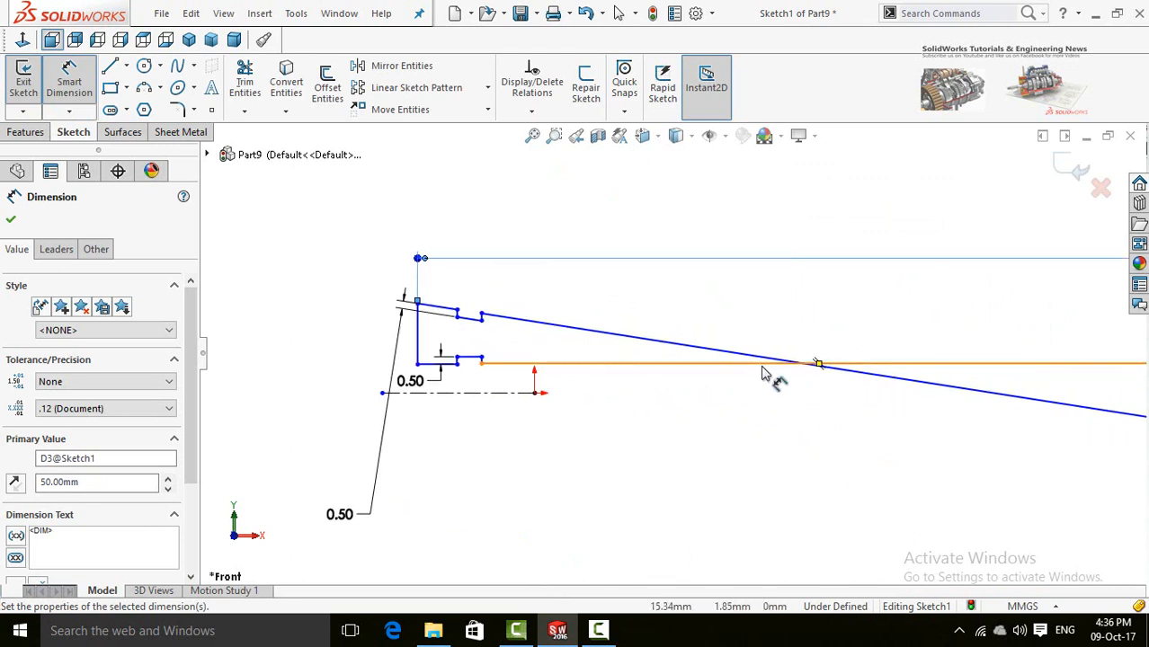
pyautogui.scroll(3, 813, 394)
pyautogui.press('Escape')
pyautogui.moveTo(1008, 398); pyautogui.dragTo(681, 361)
pyautogui.click(684, 421)
pyautogui.scroll(4, 674, 425)
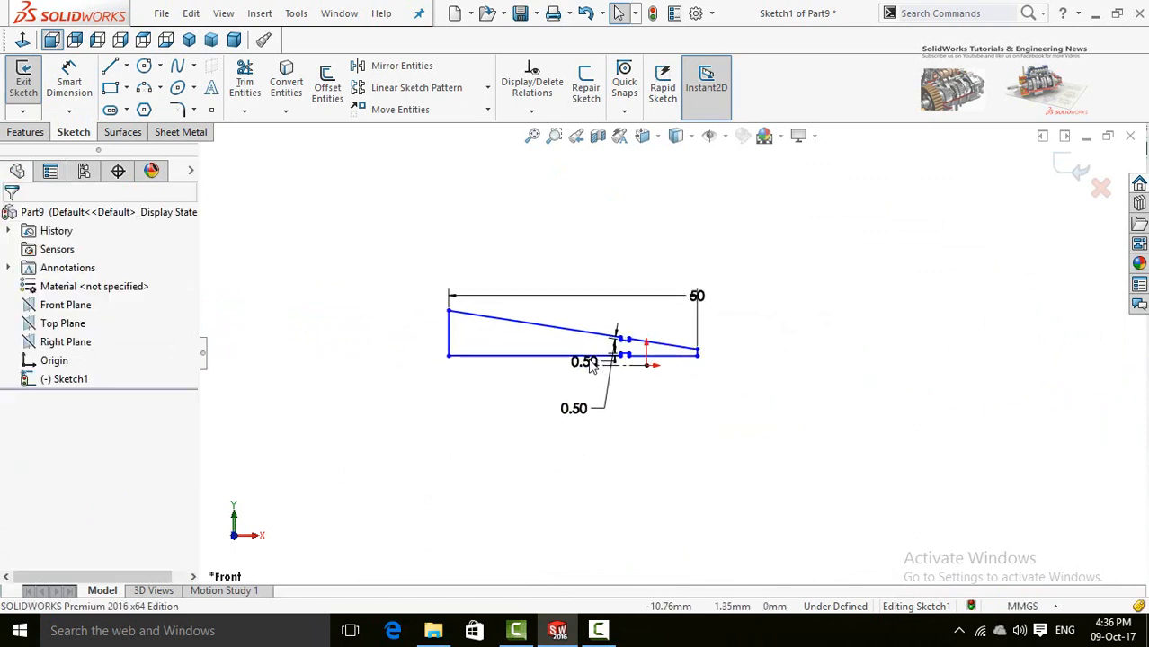
pyautogui.scroll(-4, 581, 367)
# - Dimension the profile's upper-right corner about the centerline as a 94 mm diameter
pyautogui.moveTo(735, 449); pyautogui.dragTo(727, 340, button='right')
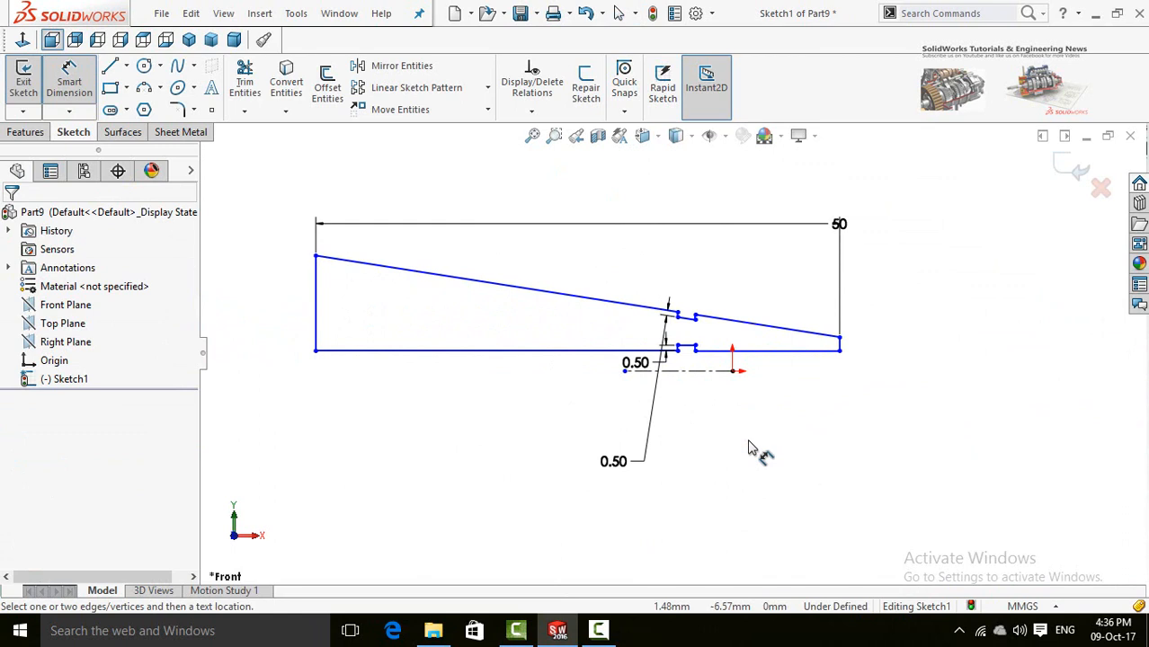
pyautogui.scroll(-1, 865, 440)
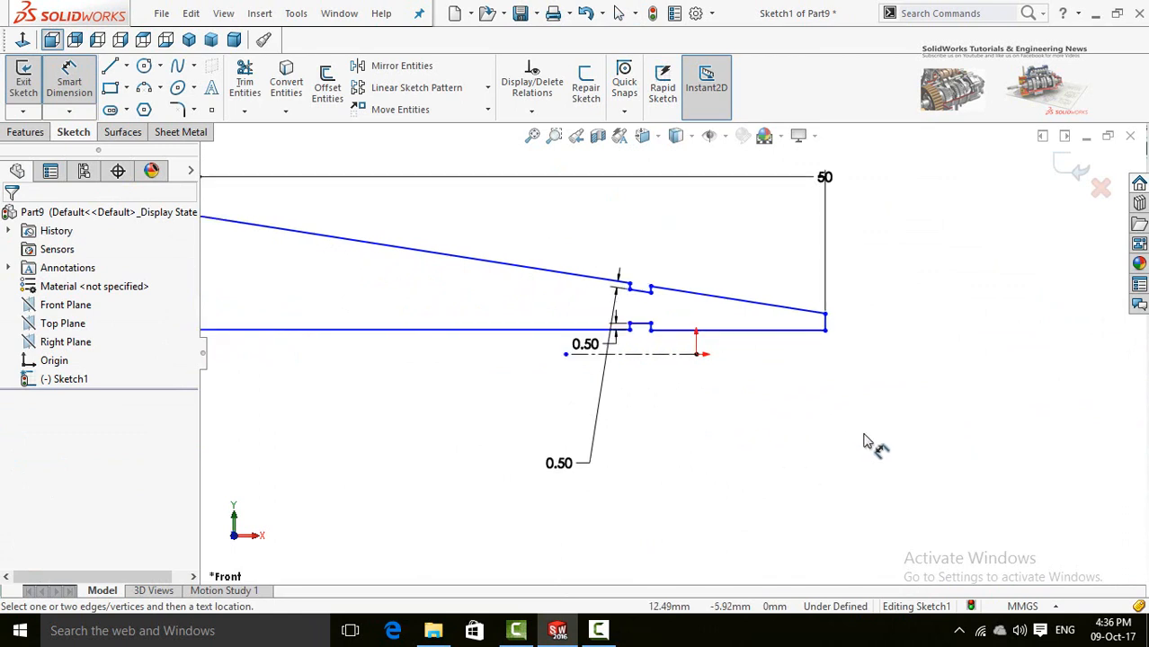
pyautogui.click(826, 315)
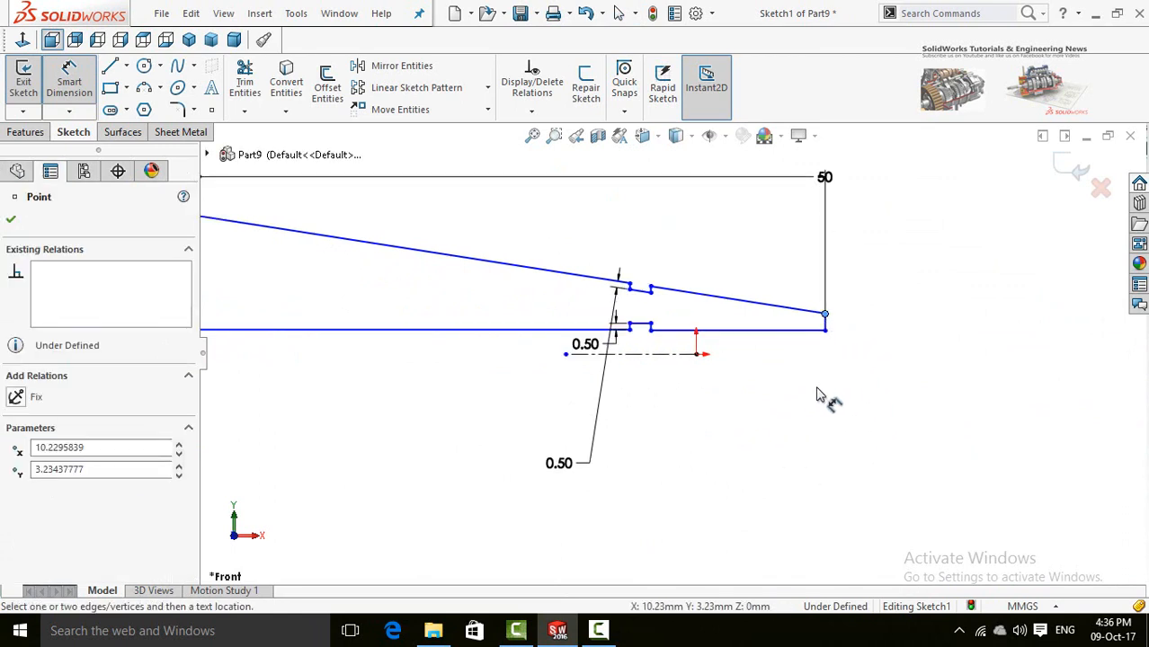
pyautogui.click(670, 356)
pyautogui.click(910, 446)
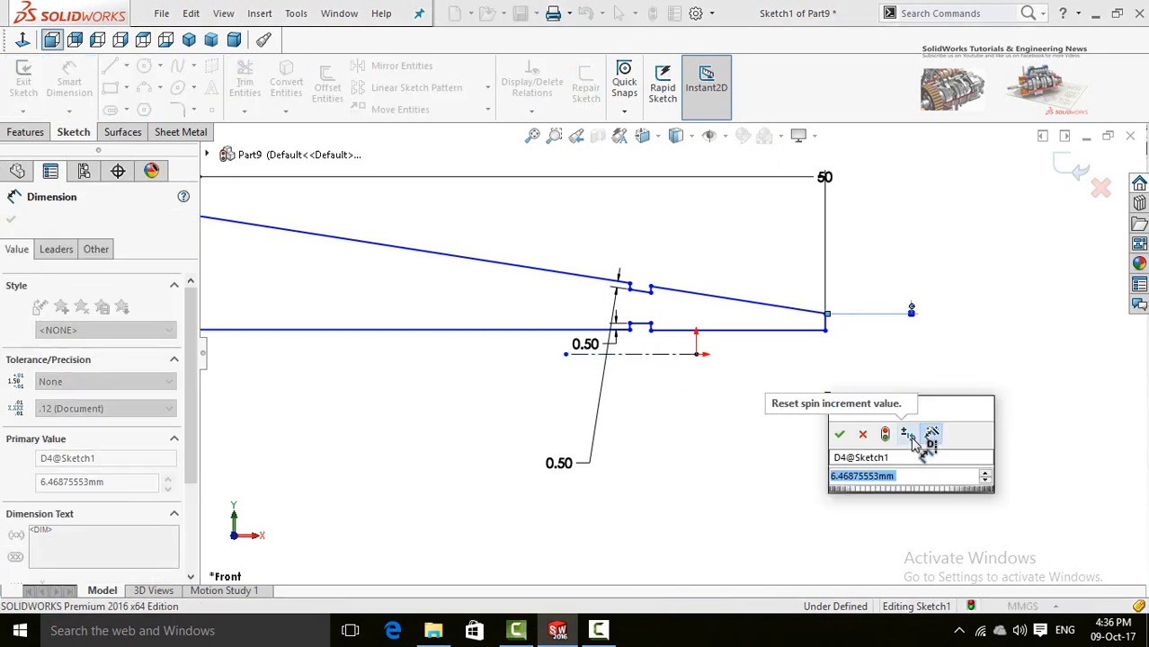
pyautogui.write('94')
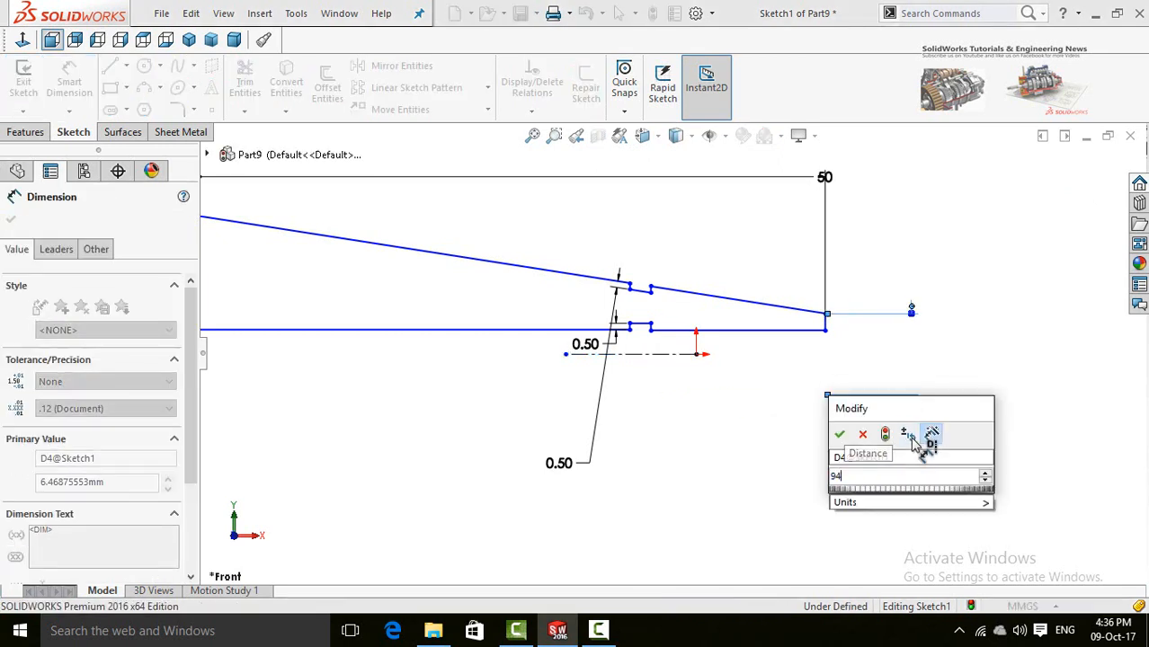
pyautogui.press('Return')
pyautogui.scroll(6, 911, 438)
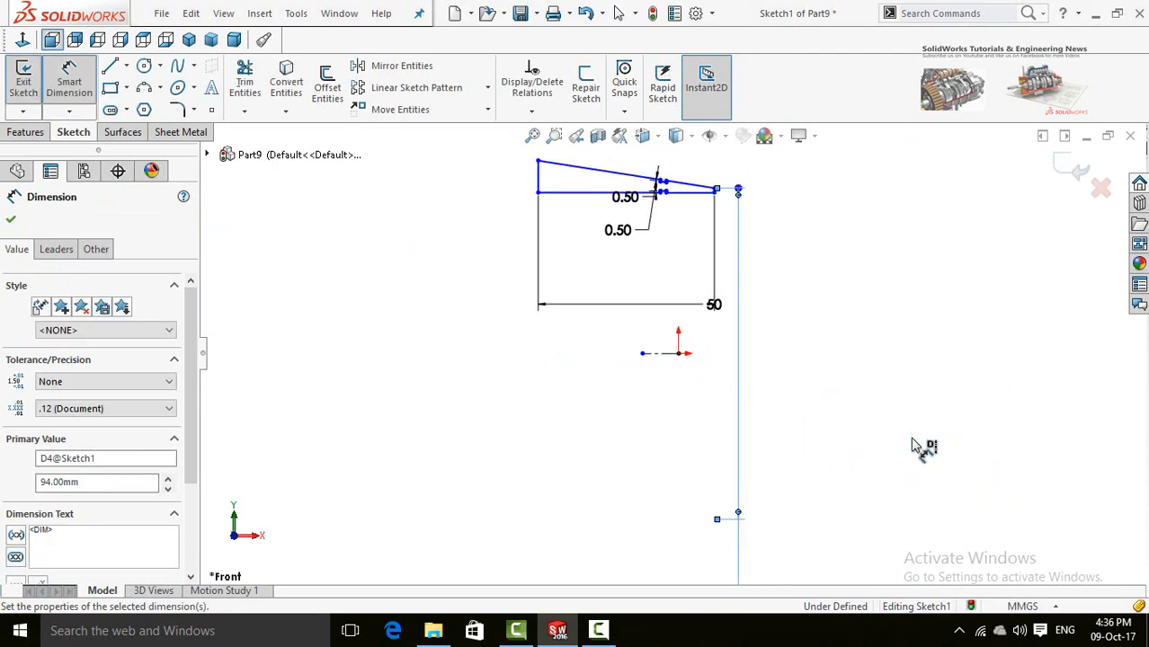
pyautogui.scroll(2, 681, 341)
pyautogui.scroll(-5, 653, 254)
pyautogui.click(764, 343)
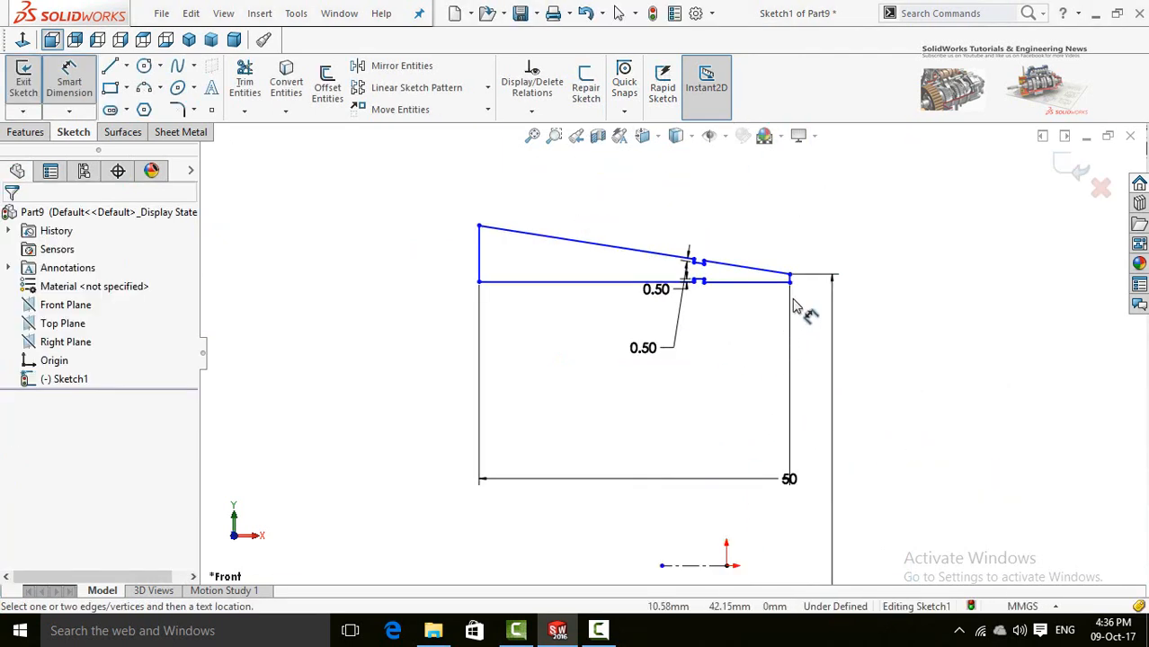
# - Dimension the bottom edge right of the lower notch about the centerline as a 42 mm diameter
pyautogui.click(790, 283)
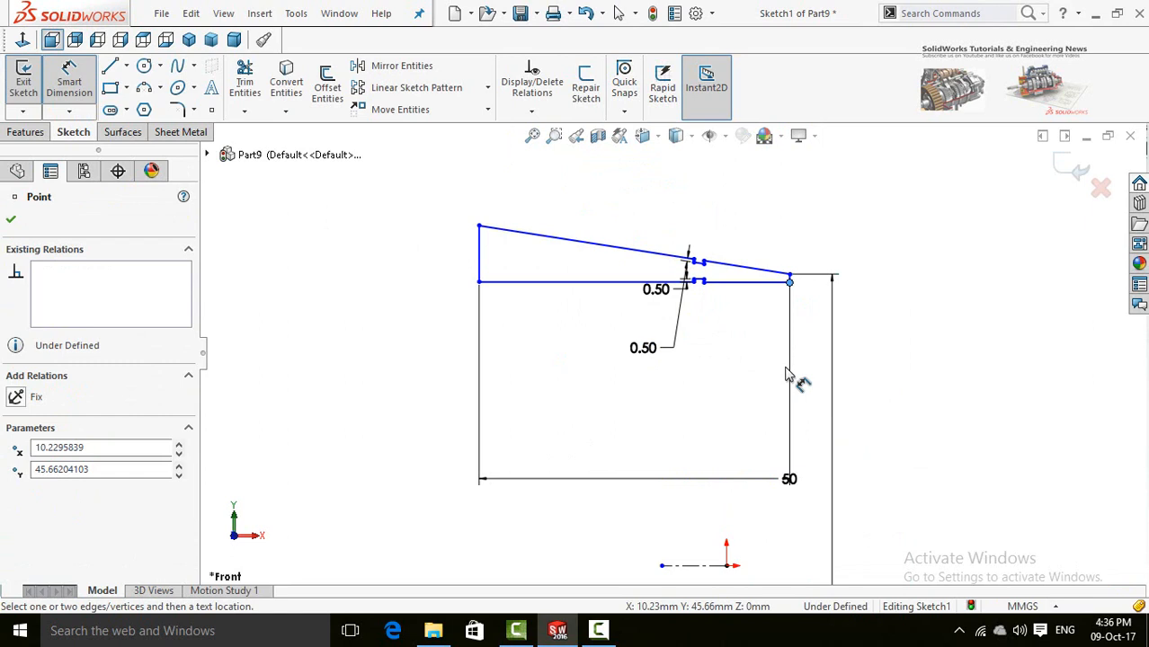
pyautogui.click(737, 294)
pyautogui.click(738, 295)
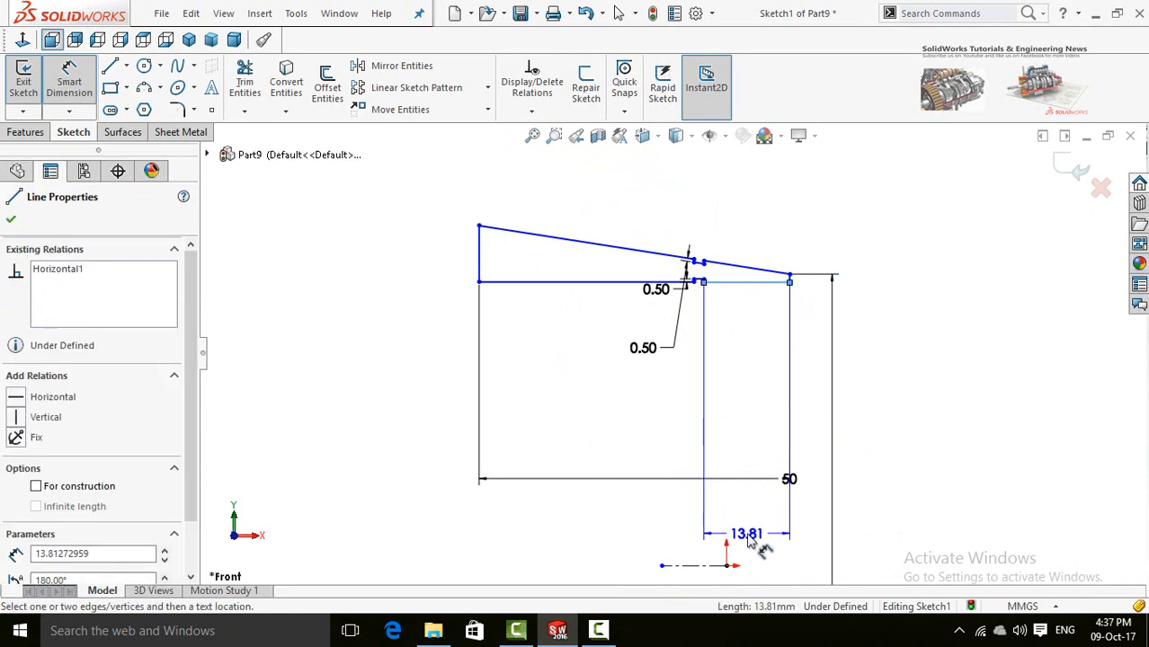
pyautogui.scroll(2, 674, 432)
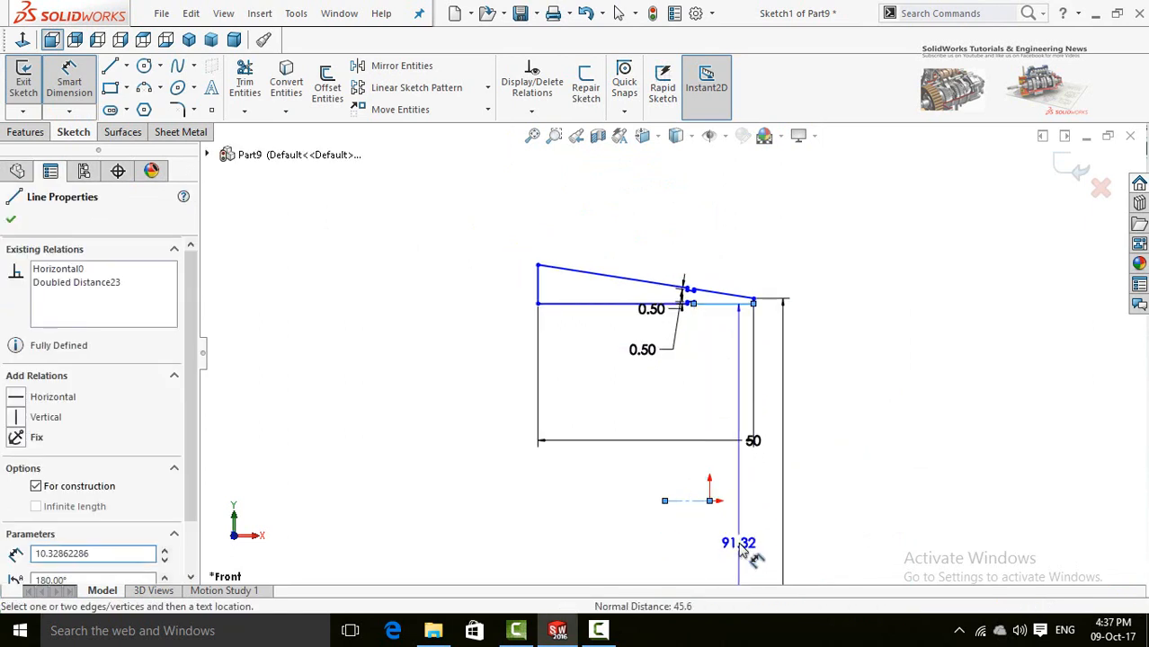
pyautogui.click(739, 550)
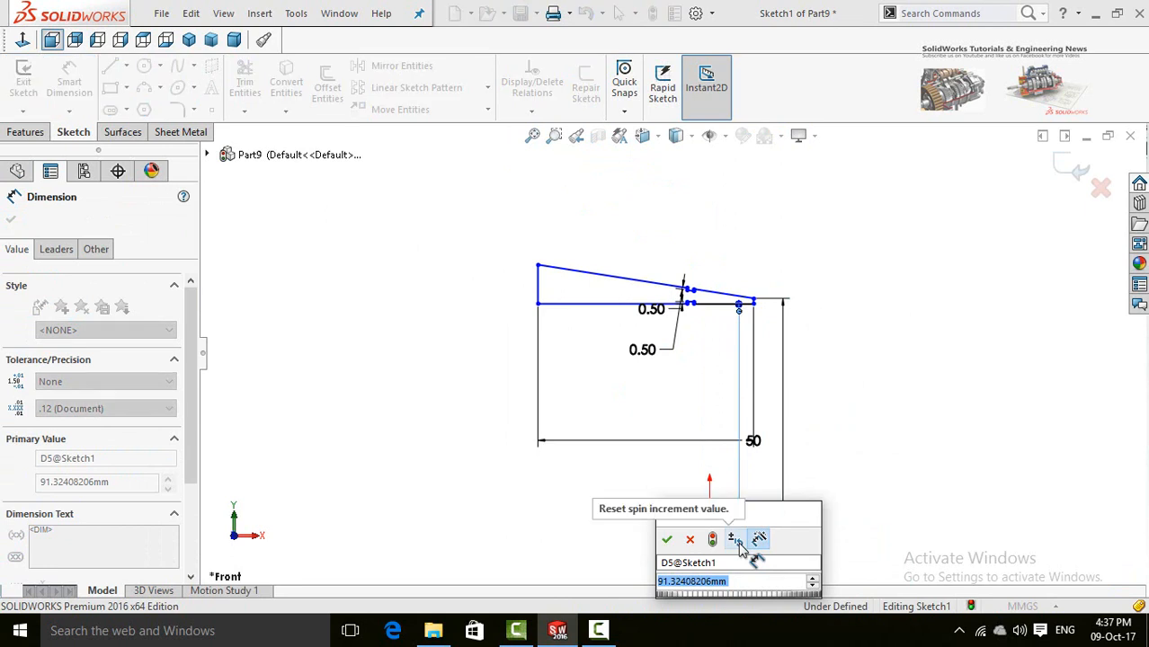
pyautogui.write('42')
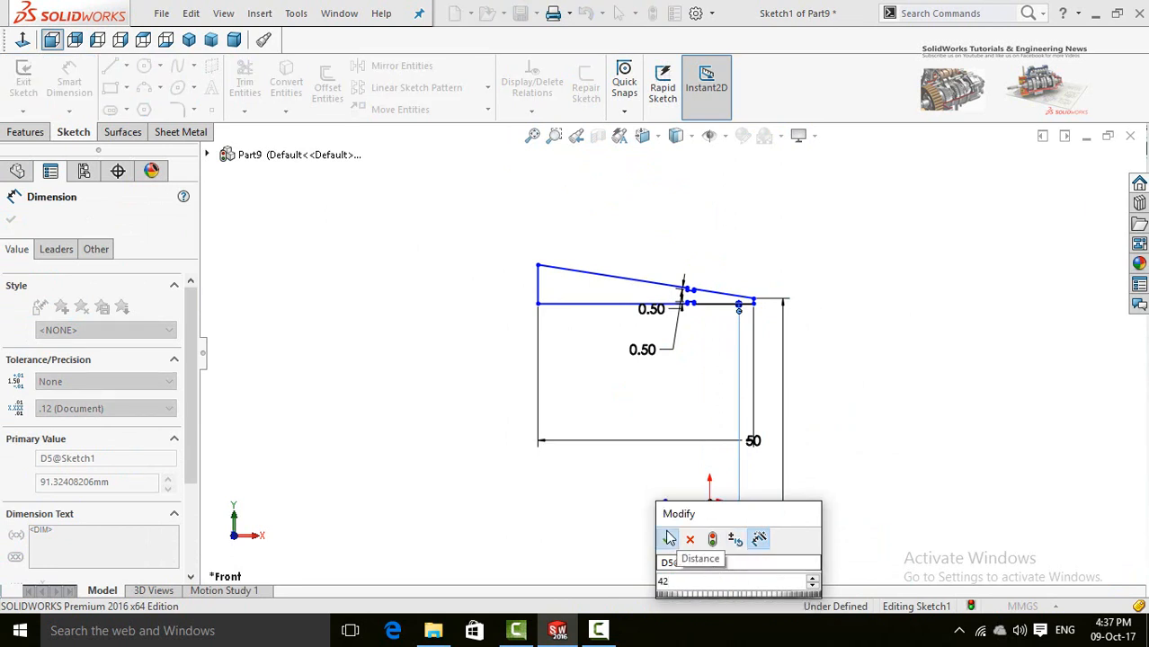
pyautogui.click(669, 538)
pyautogui.press('Escape')
# - Make the two bottom edges on either side of the lower notch collinear
pyautogui.scroll(-3, 611, 308)
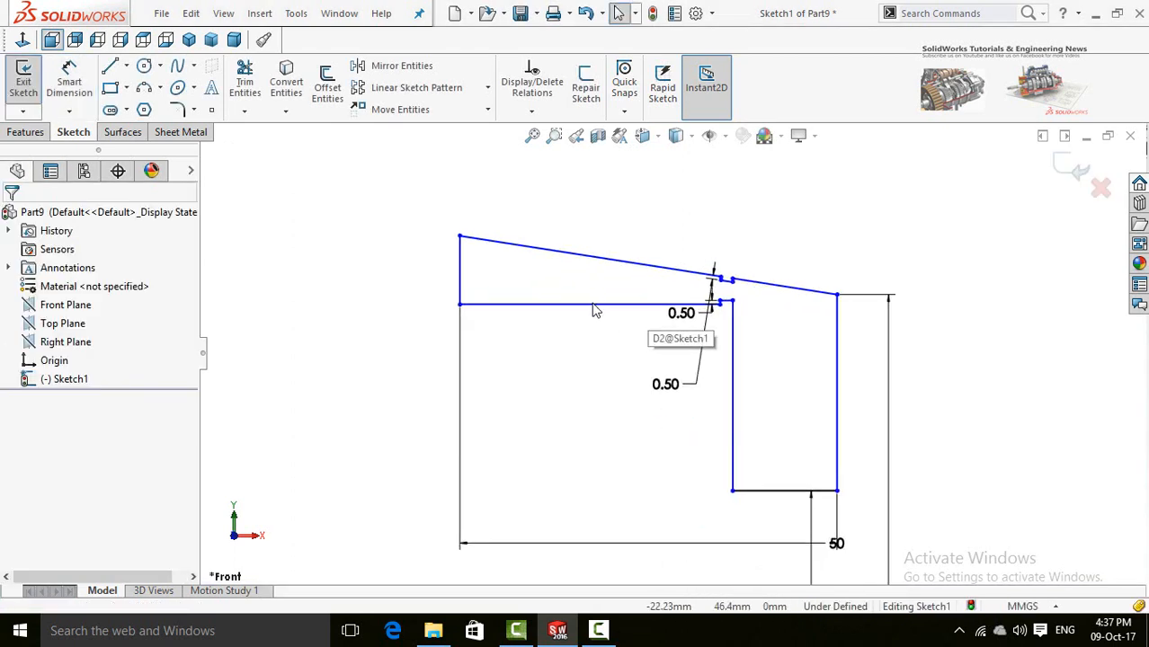
pyautogui.click(593, 305)
pyautogui.keyDown('ctrl'); pyautogui.click(776, 491); pyautogui.keyUp('ctrl')
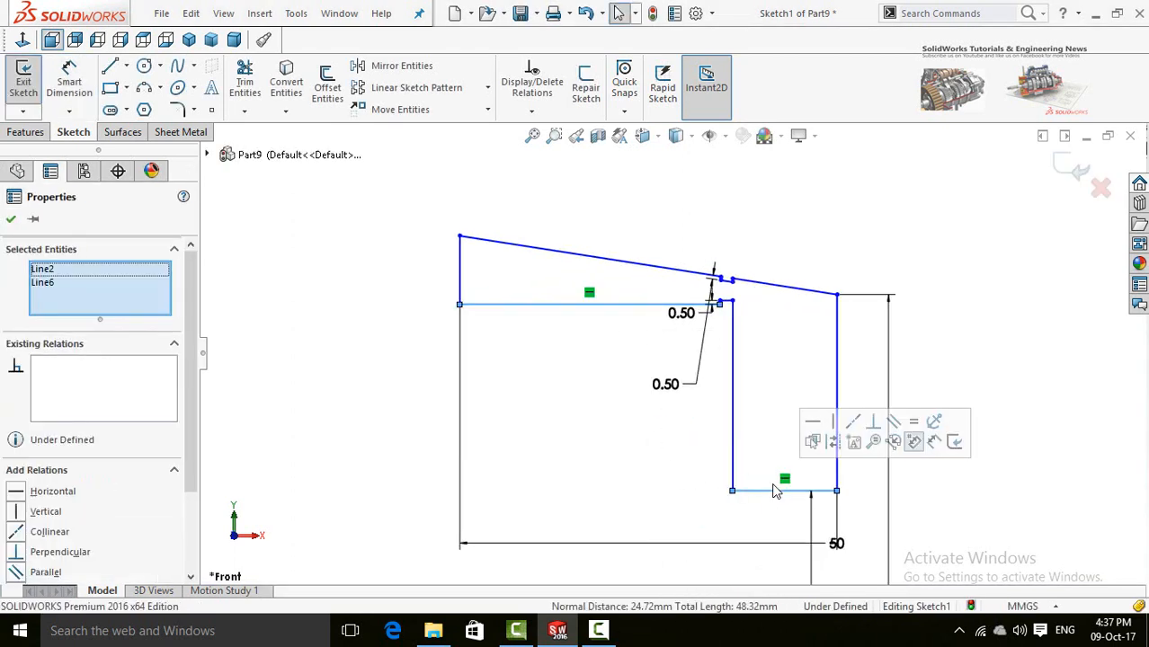
pyautogui.click(855, 422)
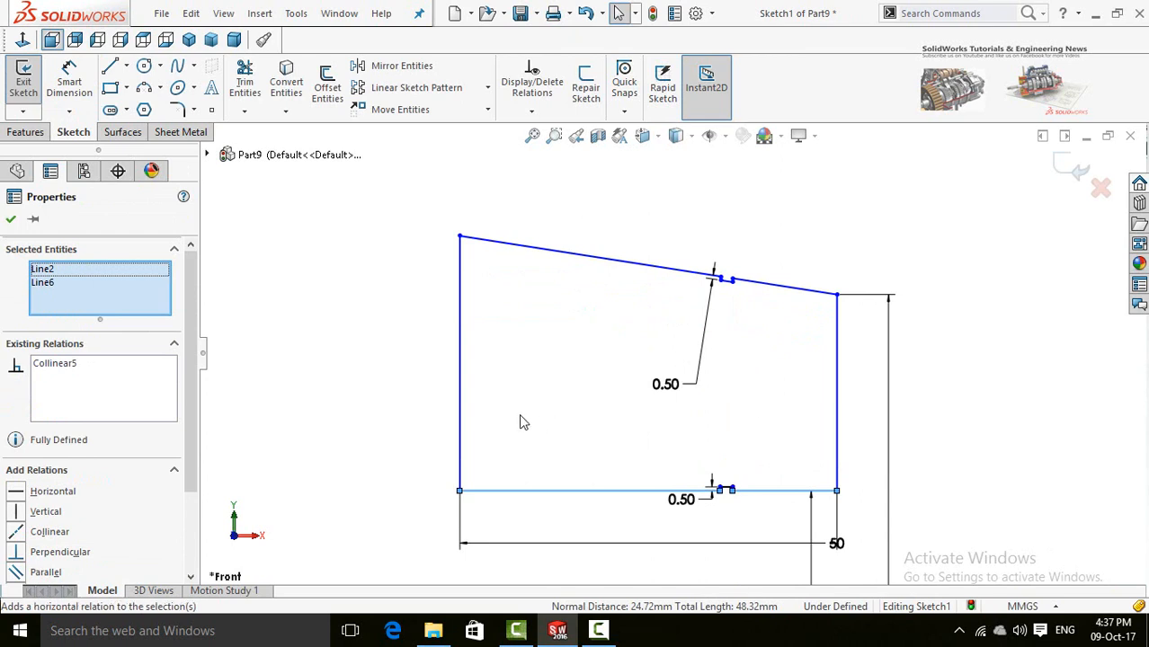
pyautogui.click(593, 434)
# - Dimension the profile's upper-left corner about the origin centerline as a 100 mm diameter
pyautogui.scroll(2, 602, 434)
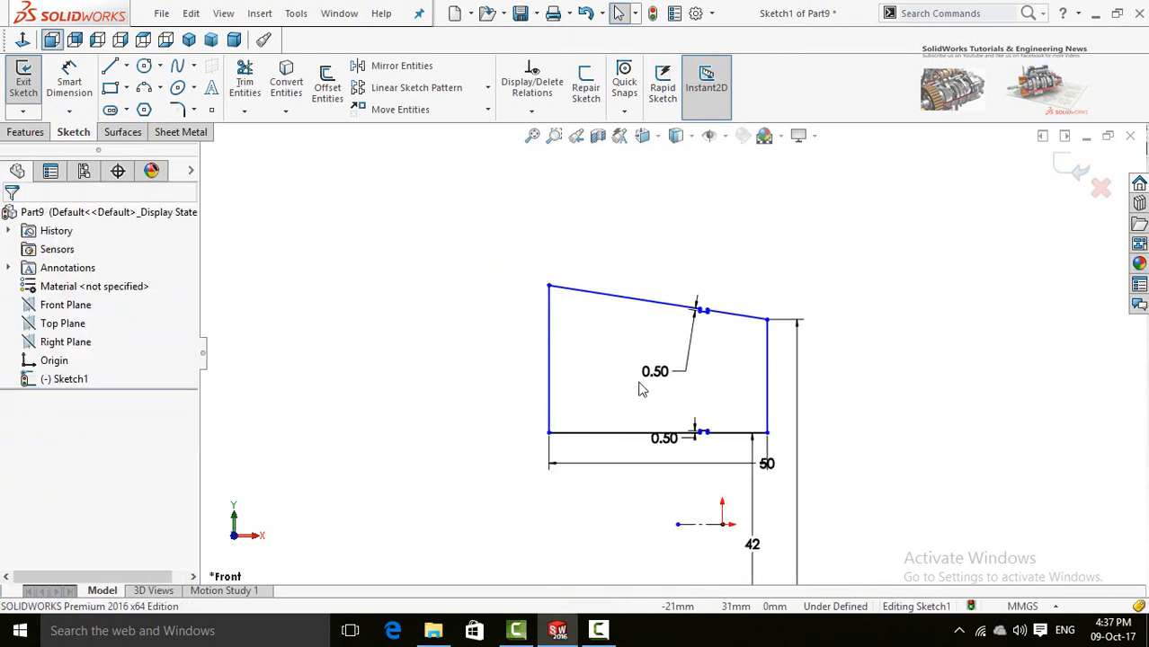
pyautogui.scroll(-1, 627, 386)
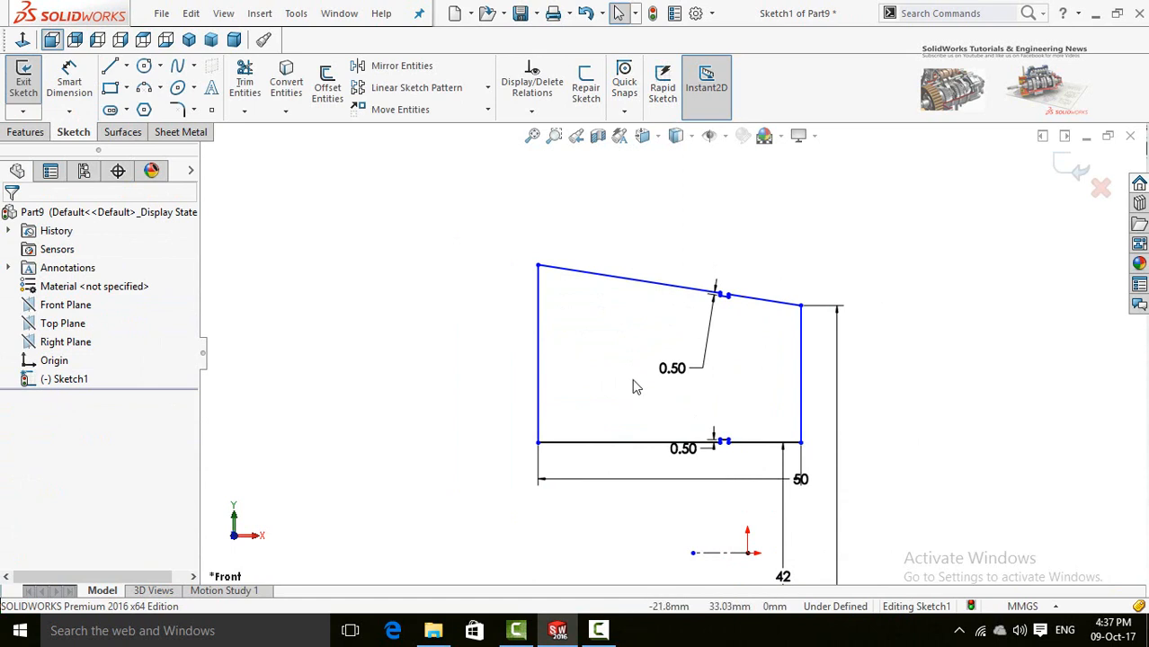
pyautogui.scroll(1, 634, 385)
pyautogui.moveTo(482, 409); pyautogui.dragTo(490, 263, button='right')
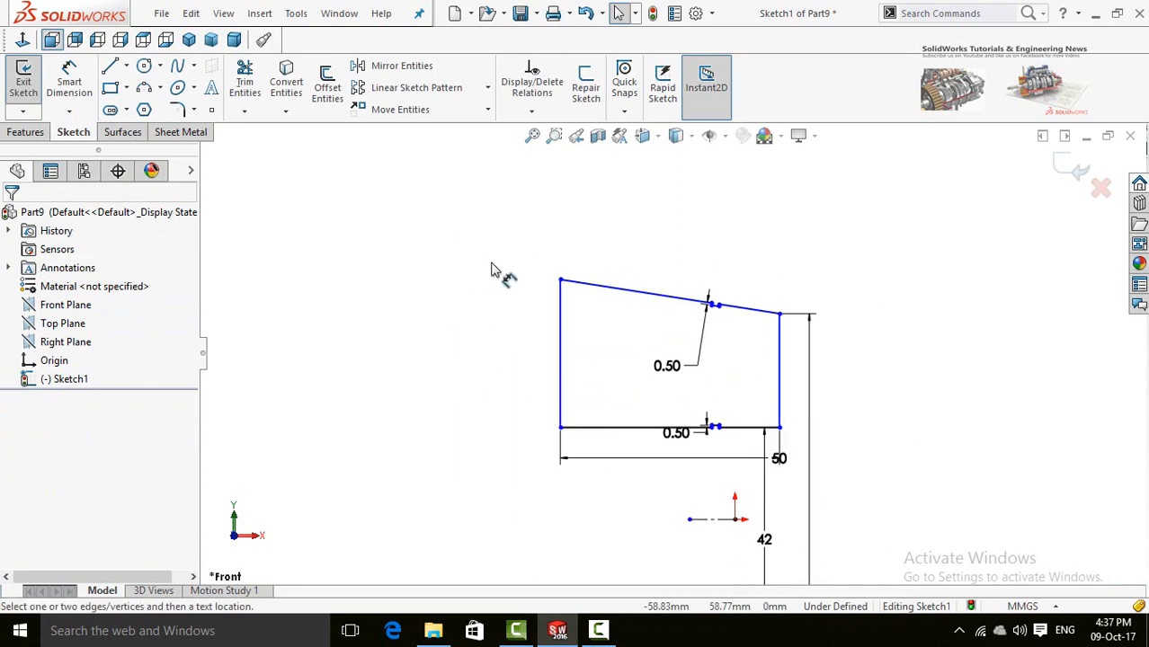
pyautogui.click(561, 279)
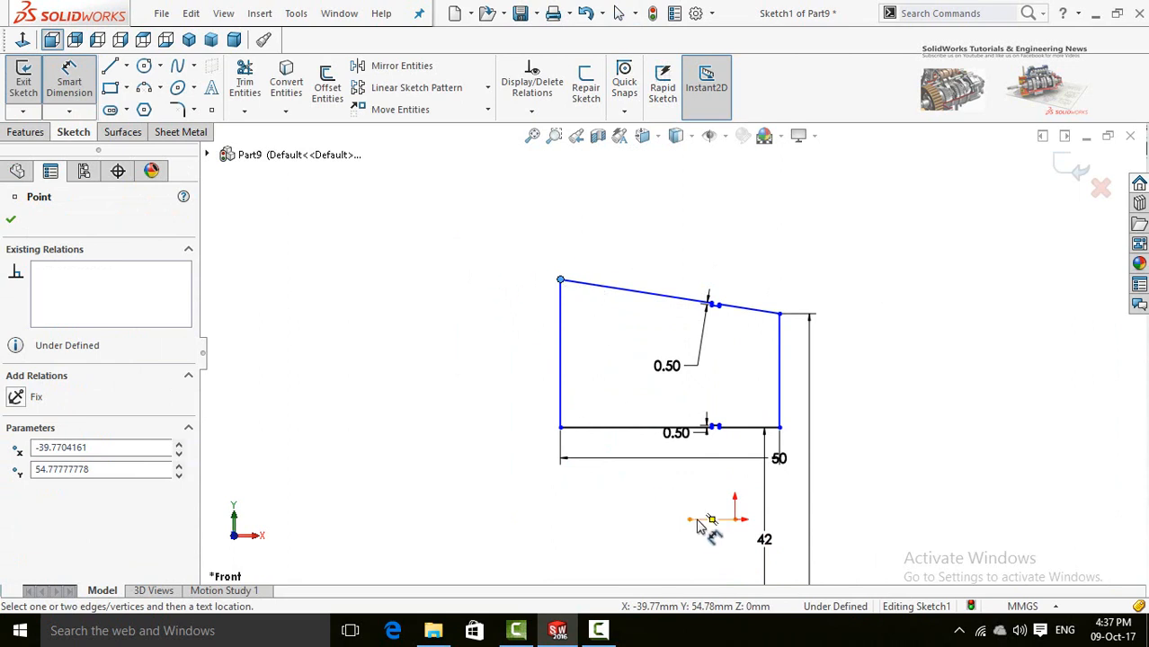
pyautogui.click(697, 522)
pyautogui.press('z')
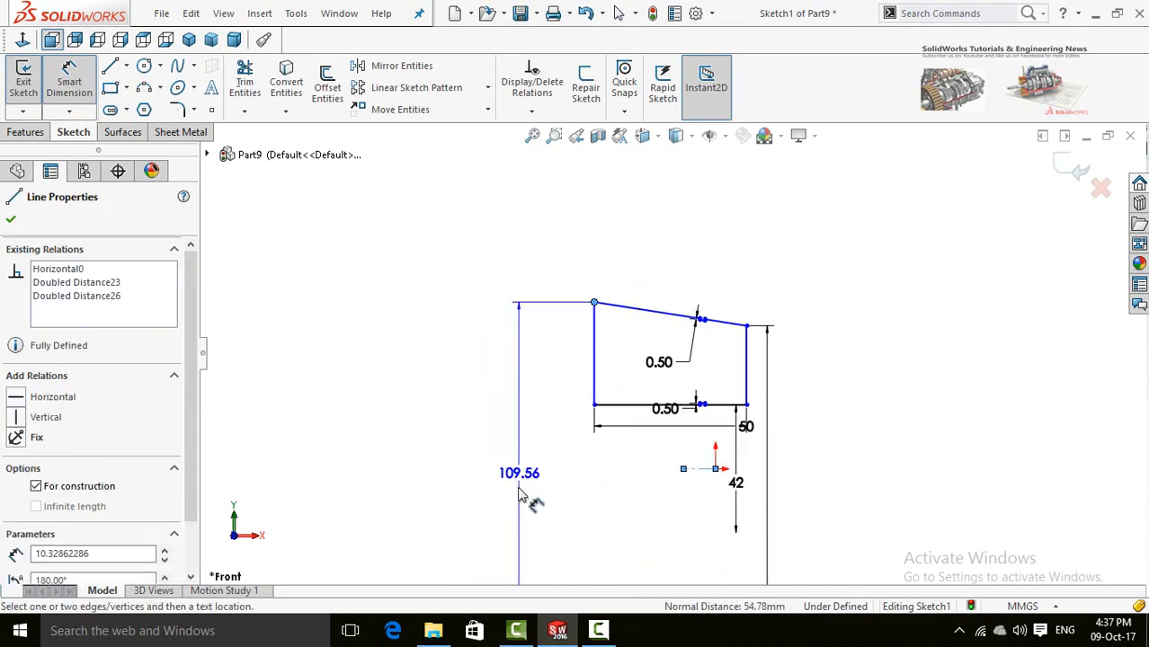
pyautogui.click(526, 506)
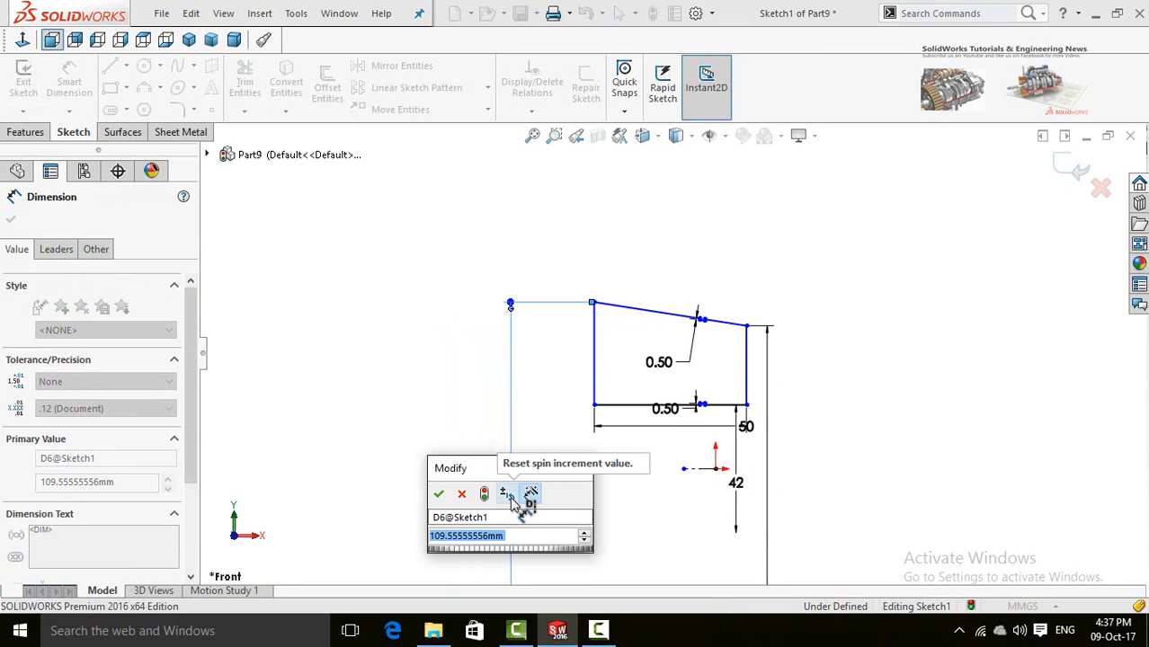
pyautogui.write('100')
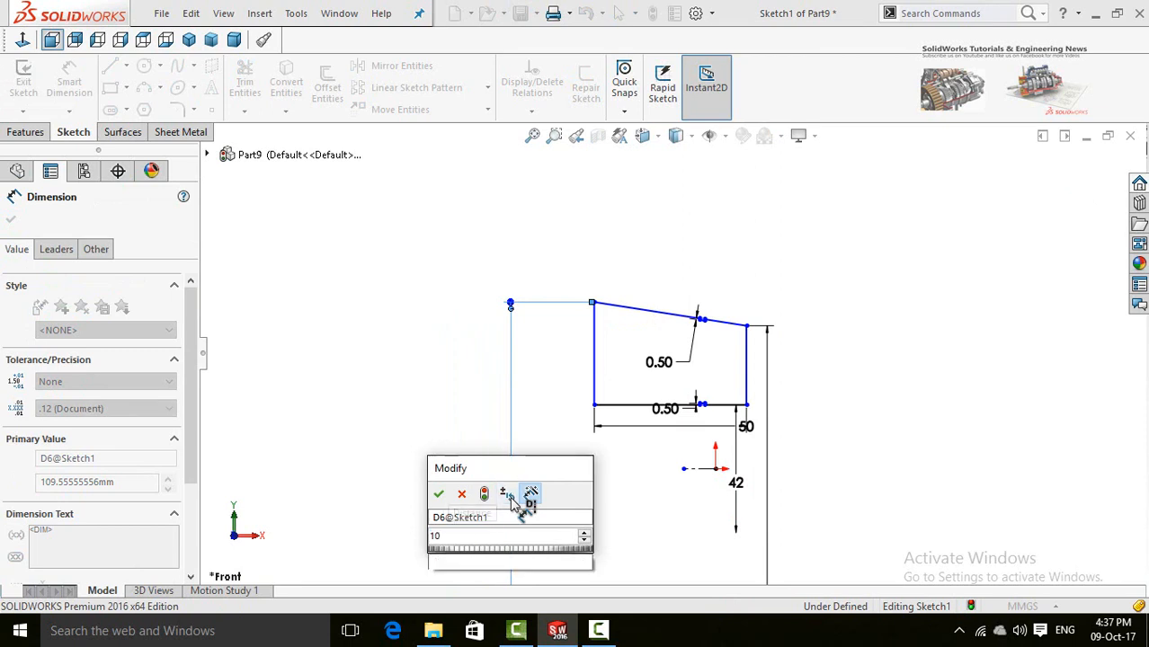
pyautogui.press('Return')
# - Dimension the width of the lower notch as 10 mm
pyautogui.scroll(-3, 680, 367)
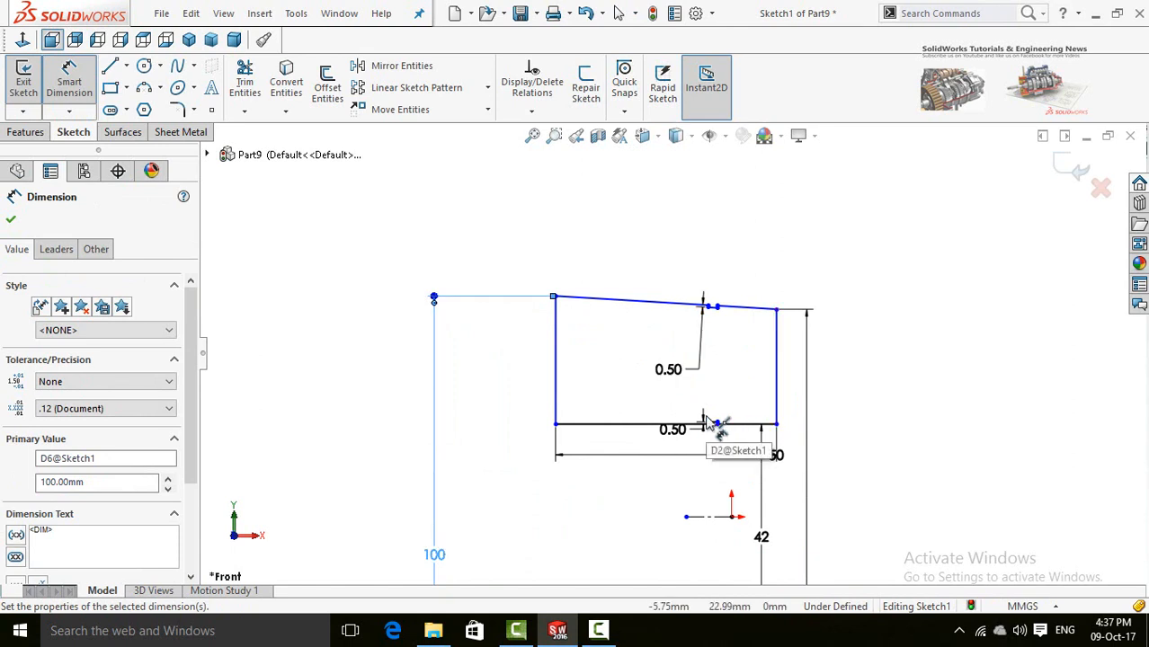
pyautogui.scroll(-1, 702, 401)
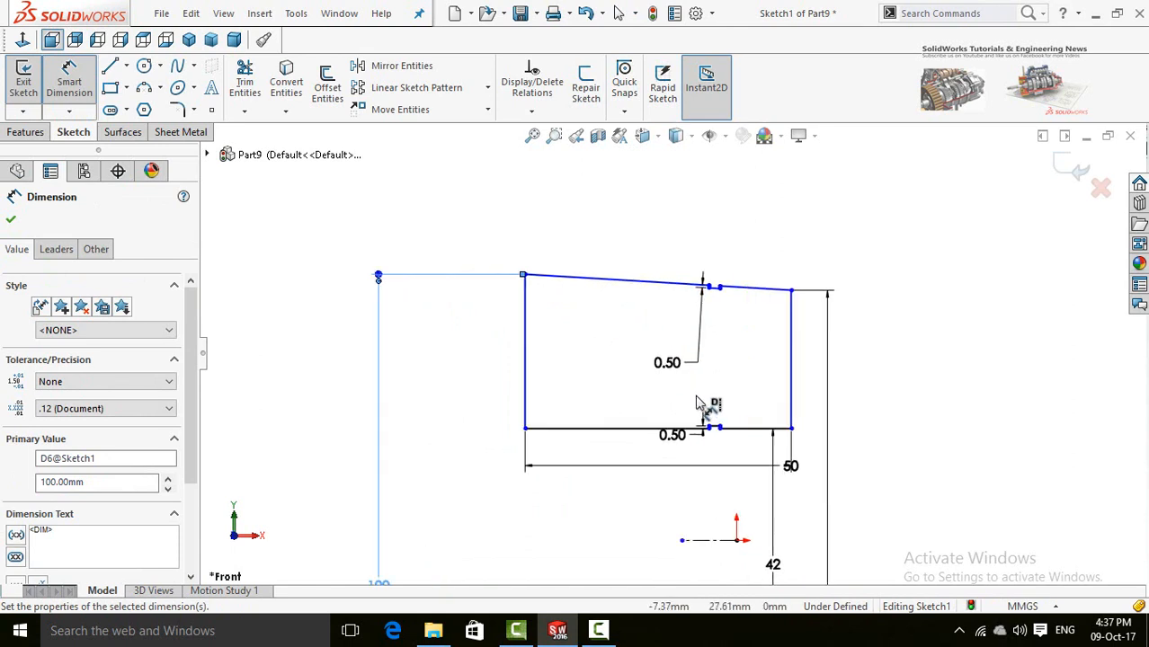
pyautogui.click(615, 369)
pyautogui.scroll(-7, 727, 429)
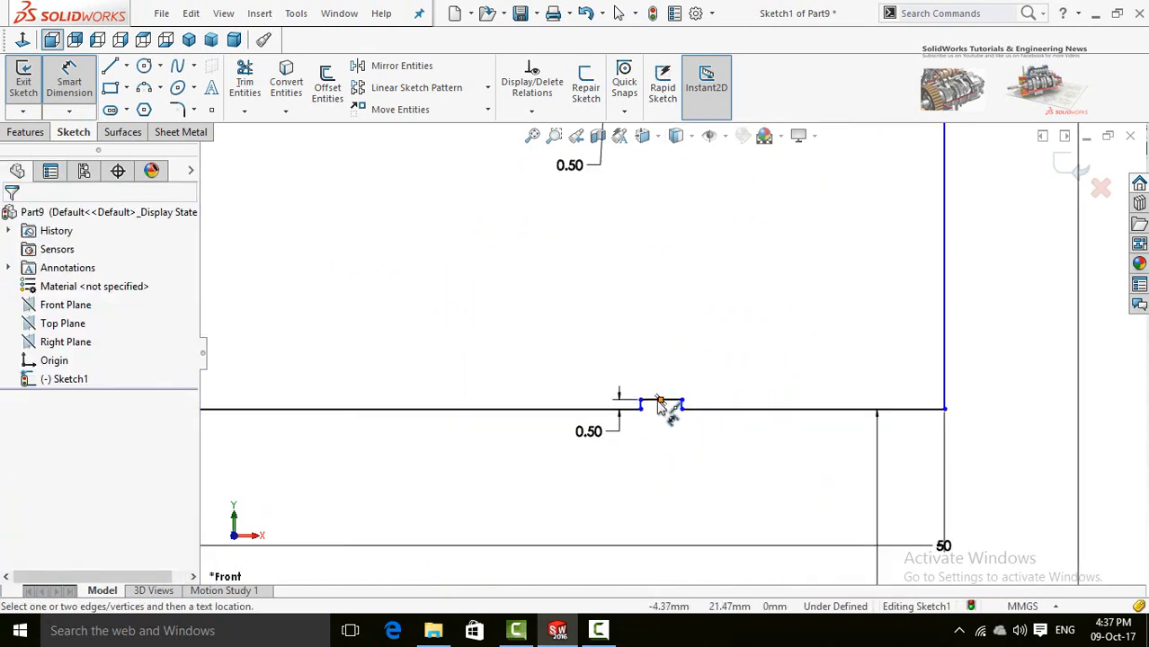
pyautogui.click(661, 402)
pyautogui.click(565, 287)
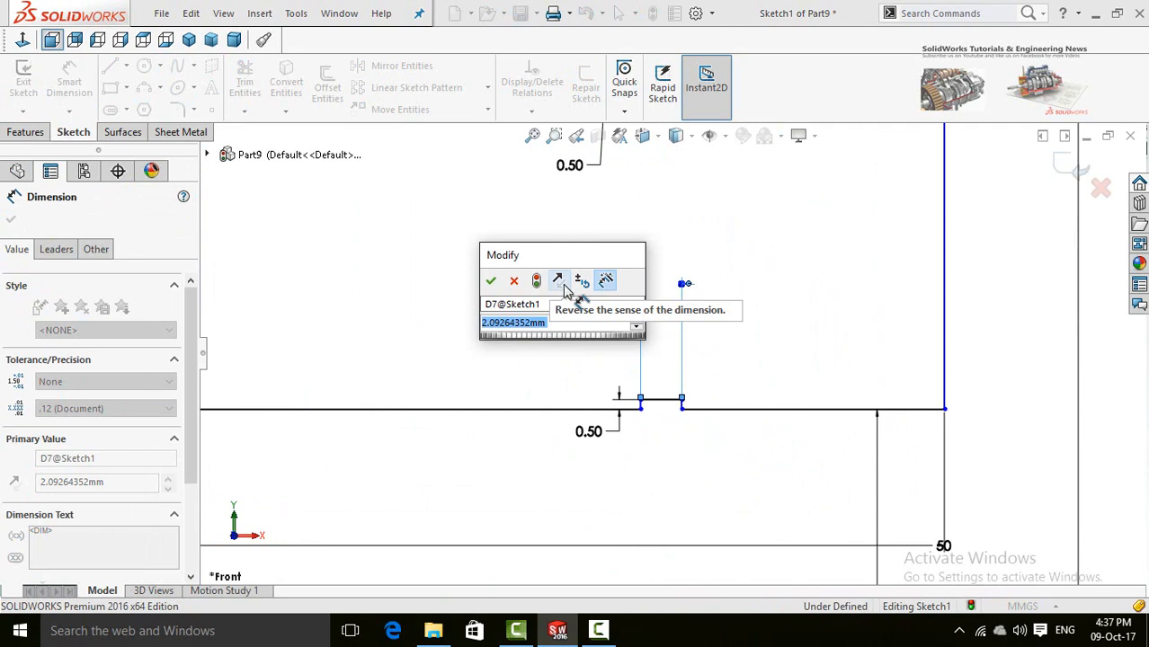
pyautogui.write('10')
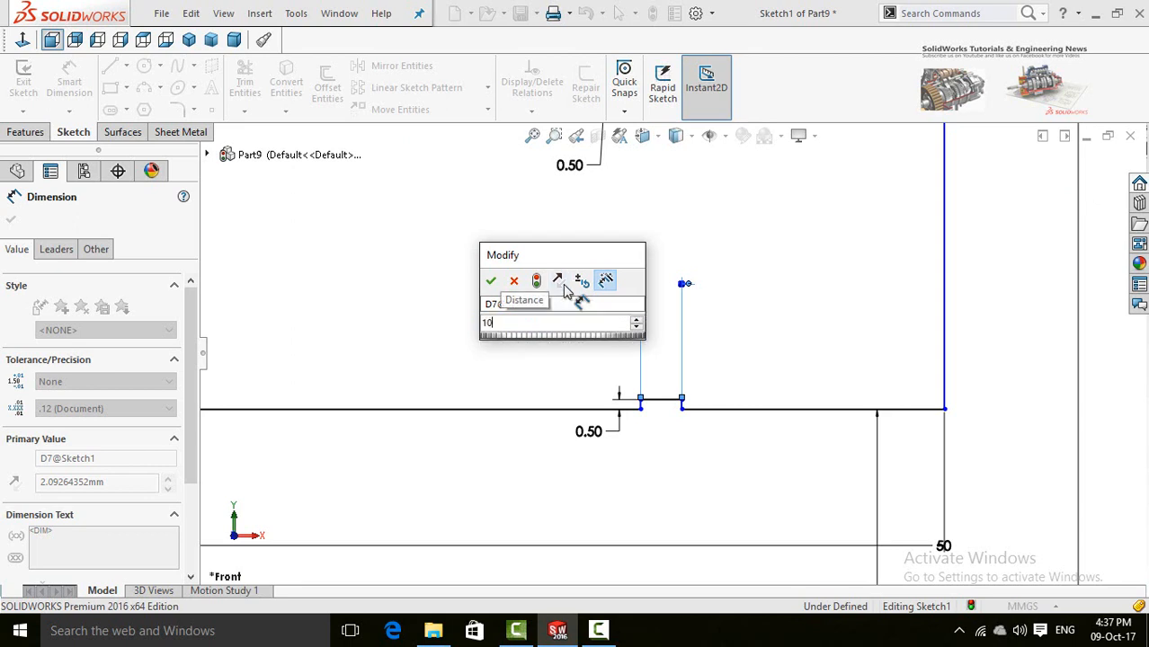
pyautogui.press('Return')
pyautogui.press('z')
pyautogui.press('z')
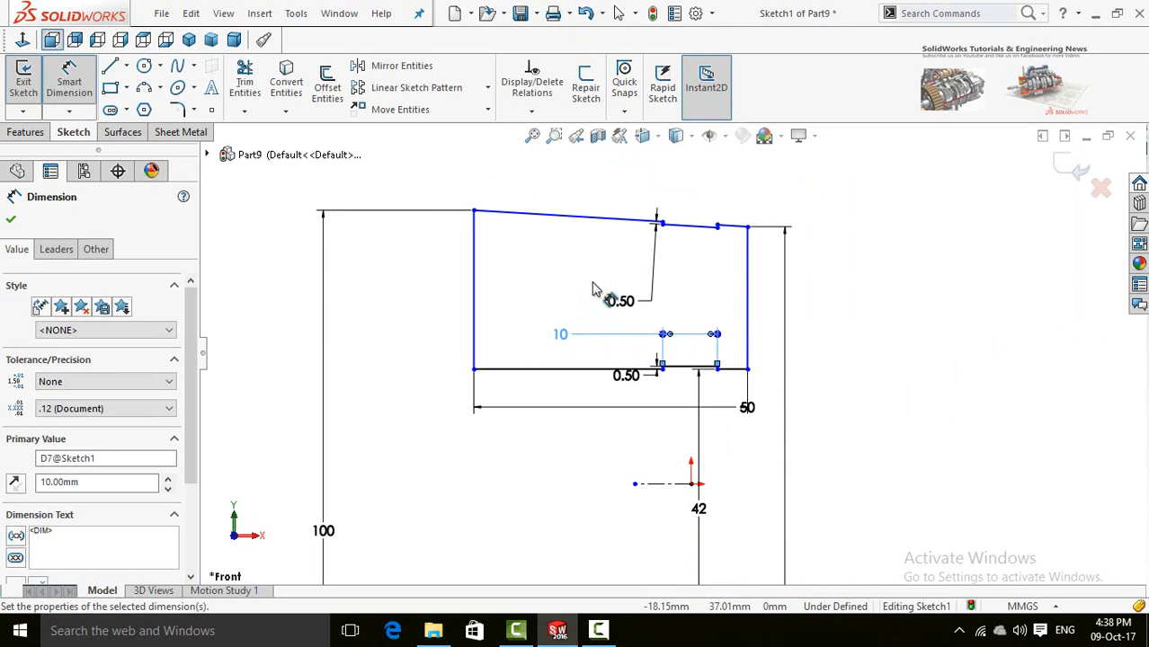
pyautogui.scroll(-2, 708, 320)
pyautogui.press('Escape')
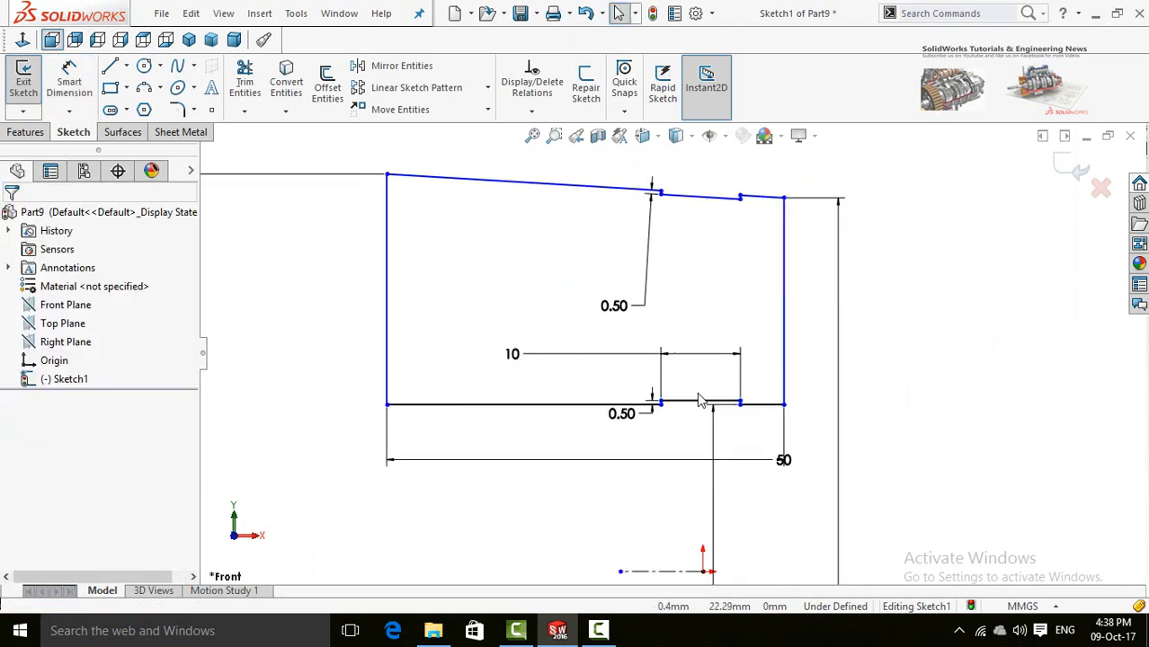
# - Slide the lower notch along the bottom edge toward the middle of the profile
pyautogui.moveTo(661, 403); pyautogui.dragTo(589, 402)
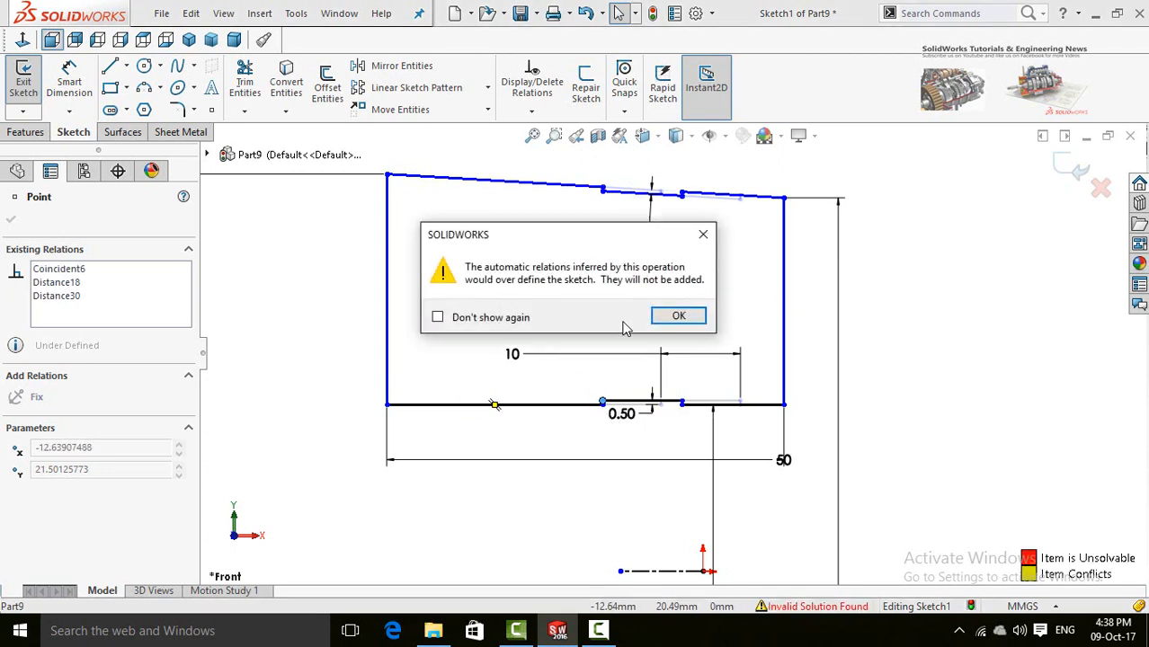
pyautogui.click(675, 315)
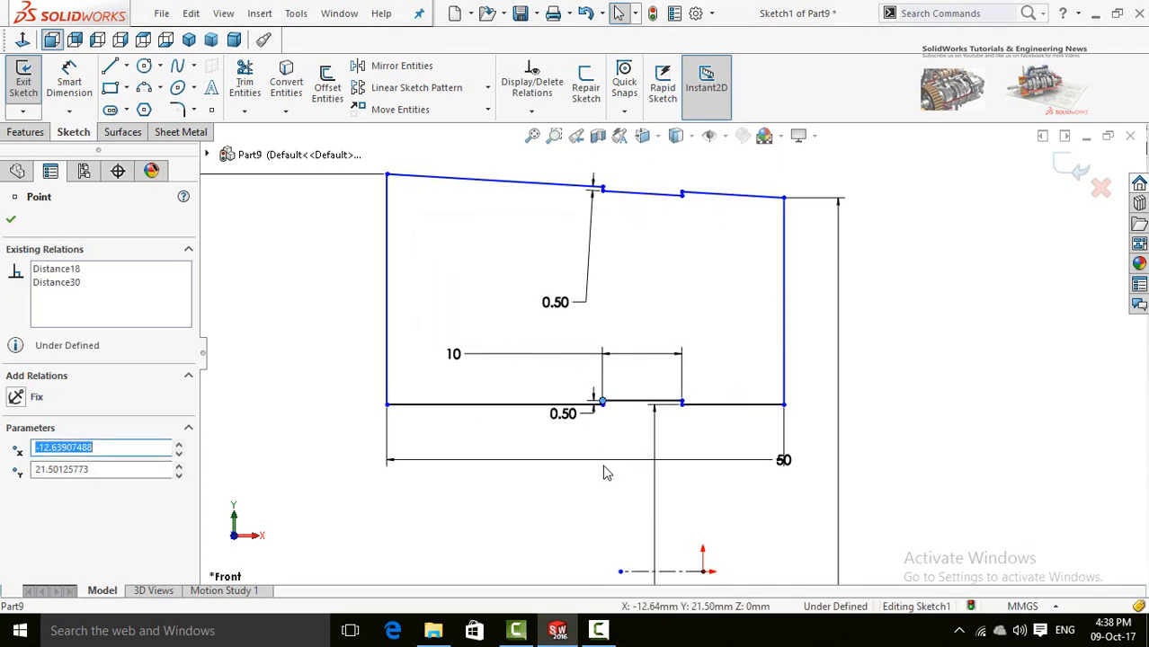
pyautogui.click(519, 488)
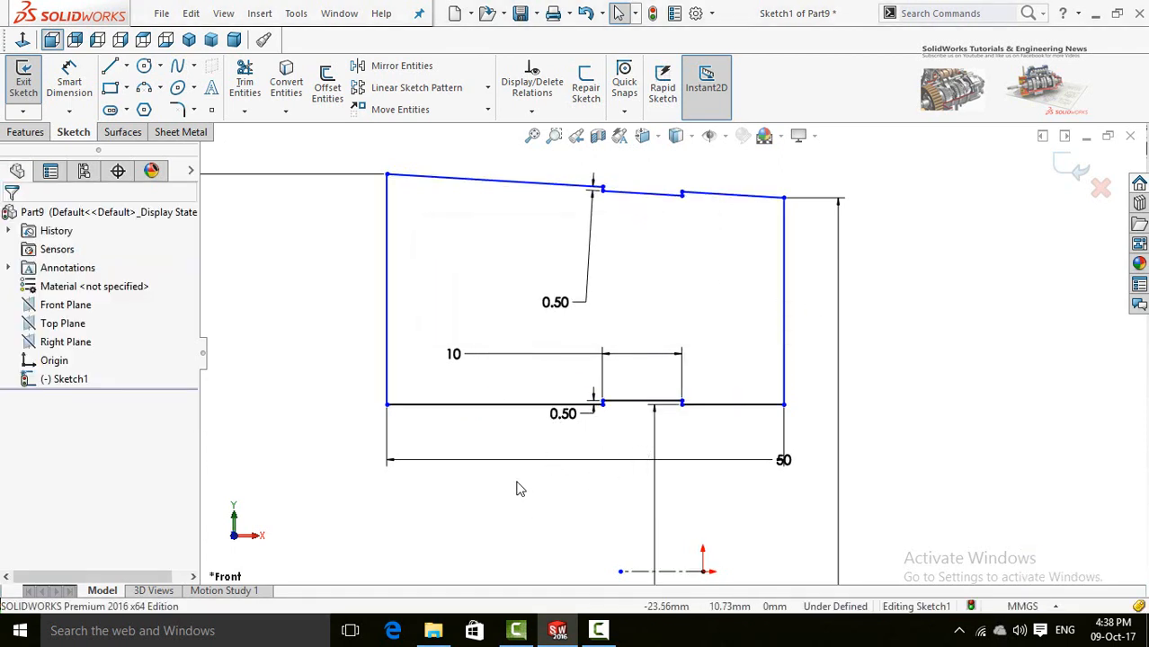
# - Sketch a horizontal centerline across the profile from the midpoint of the left edge to the right edge
pyautogui.click(126, 65)
pyautogui.click(157, 105)
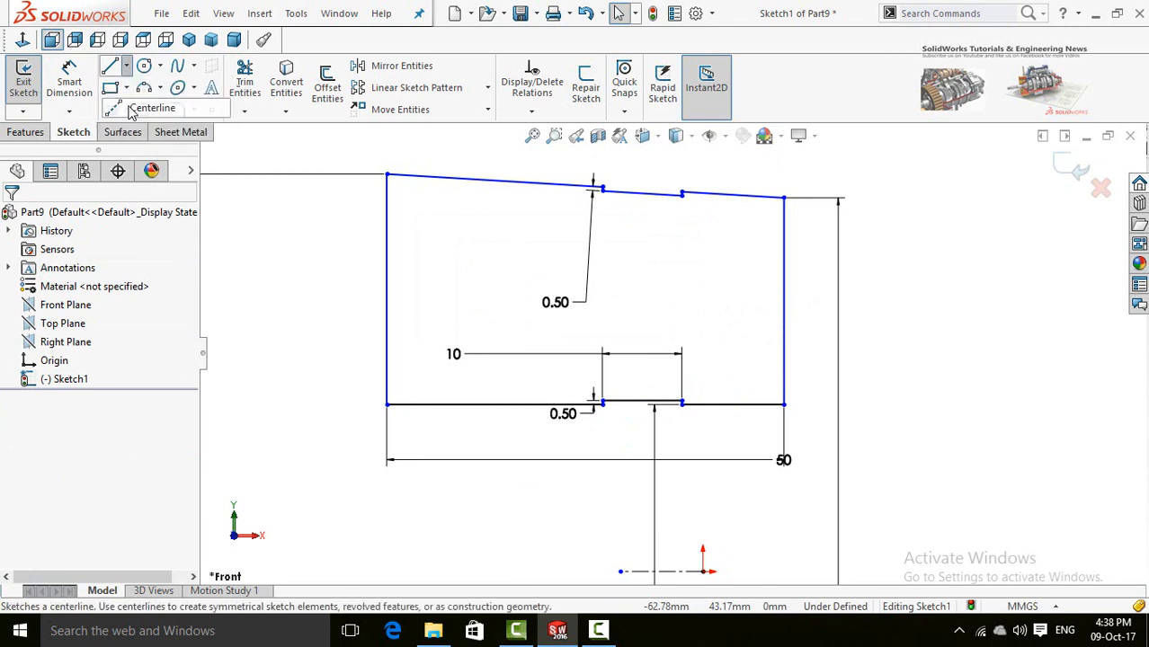
pyautogui.click(385, 288)
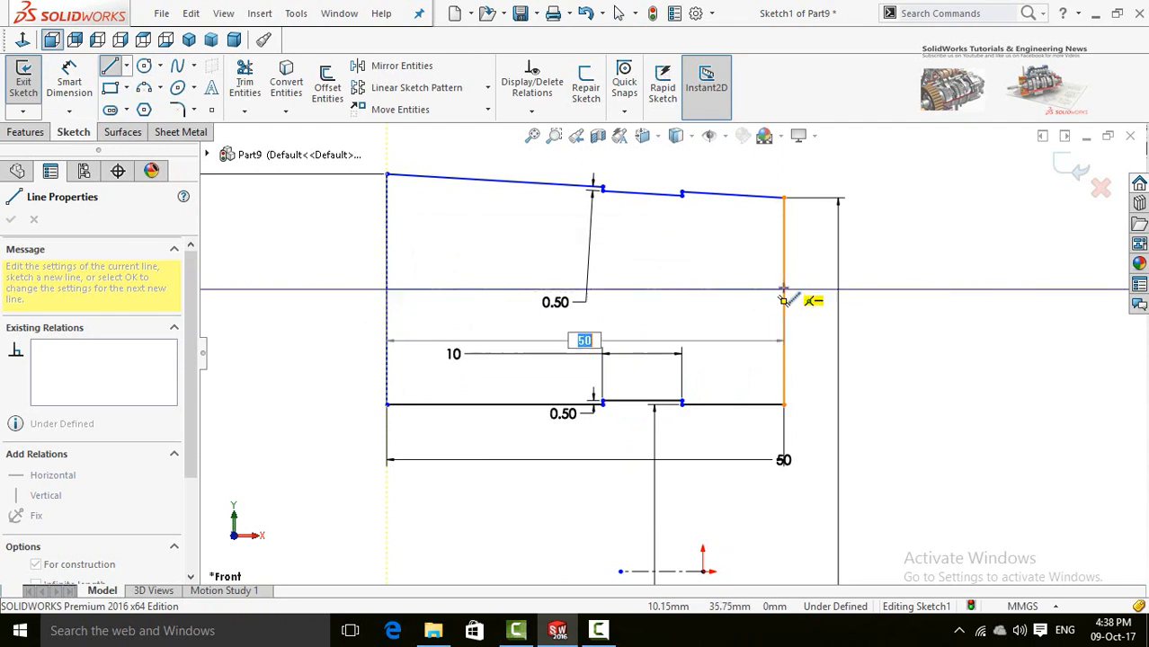
pyautogui.click(783, 295)
pyautogui.press('Escape')
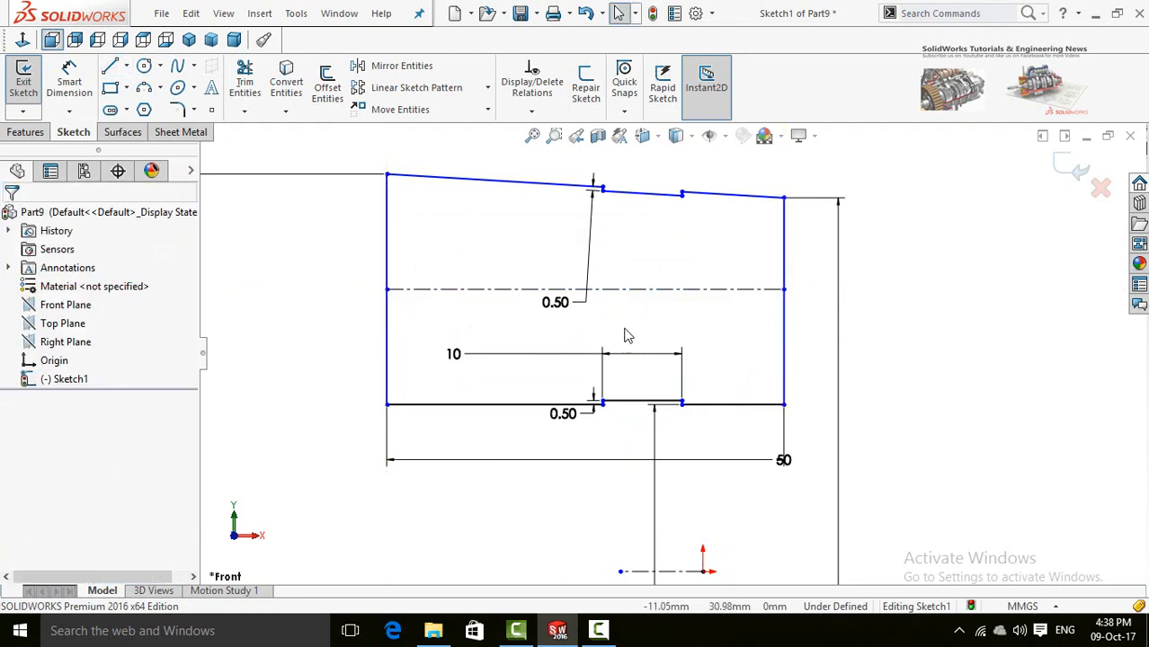
# - Sketch a centerline from the midpoint of the horizontal centerline to the midpoint of the lower notch's edge and make it vertical
pyautogui.click(127, 66)
pyautogui.click(135, 105)
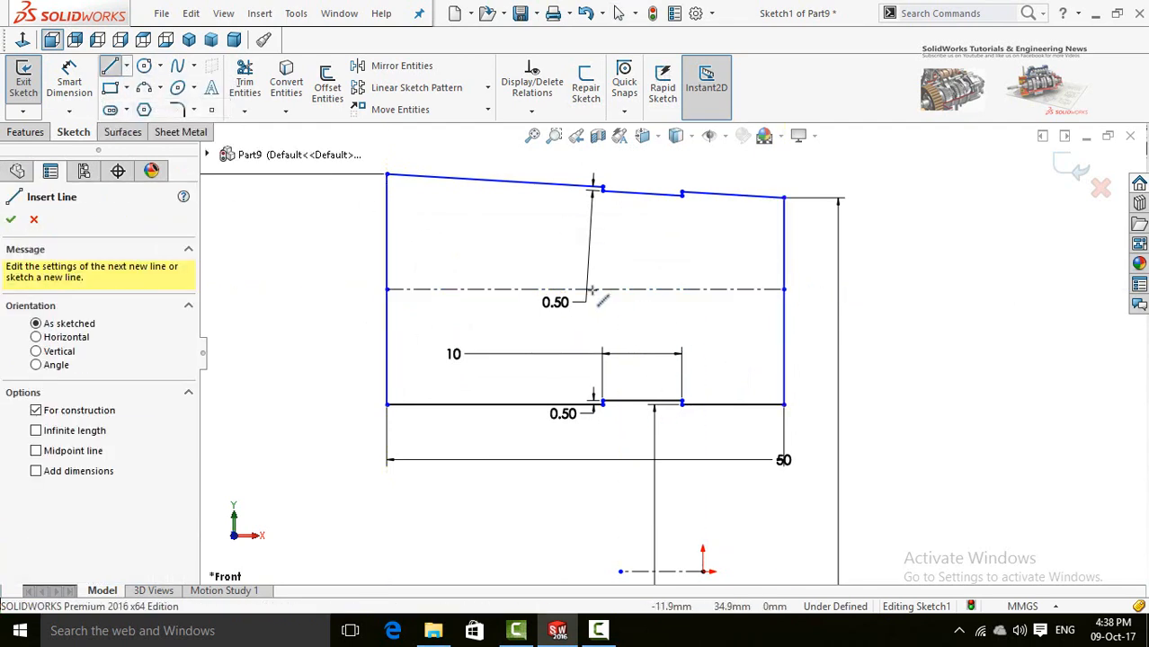
pyautogui.click(584, 290)
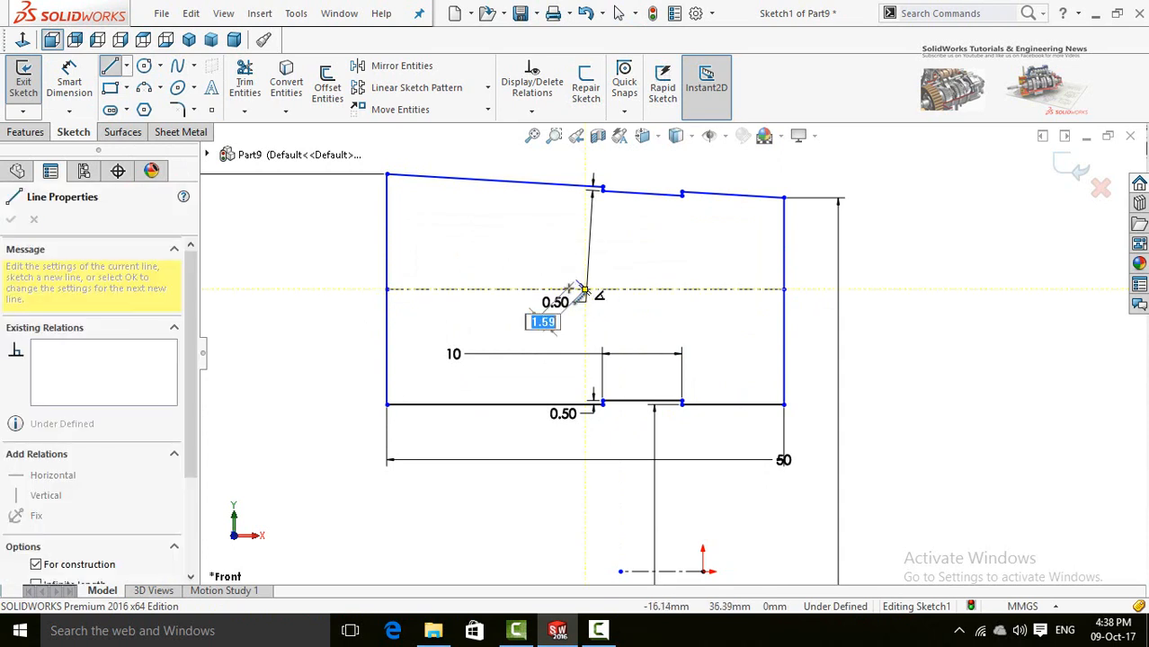
pyautogui.click(642, 401)
pyautogui.press('Escape')
pyautogui.click(627, 375)
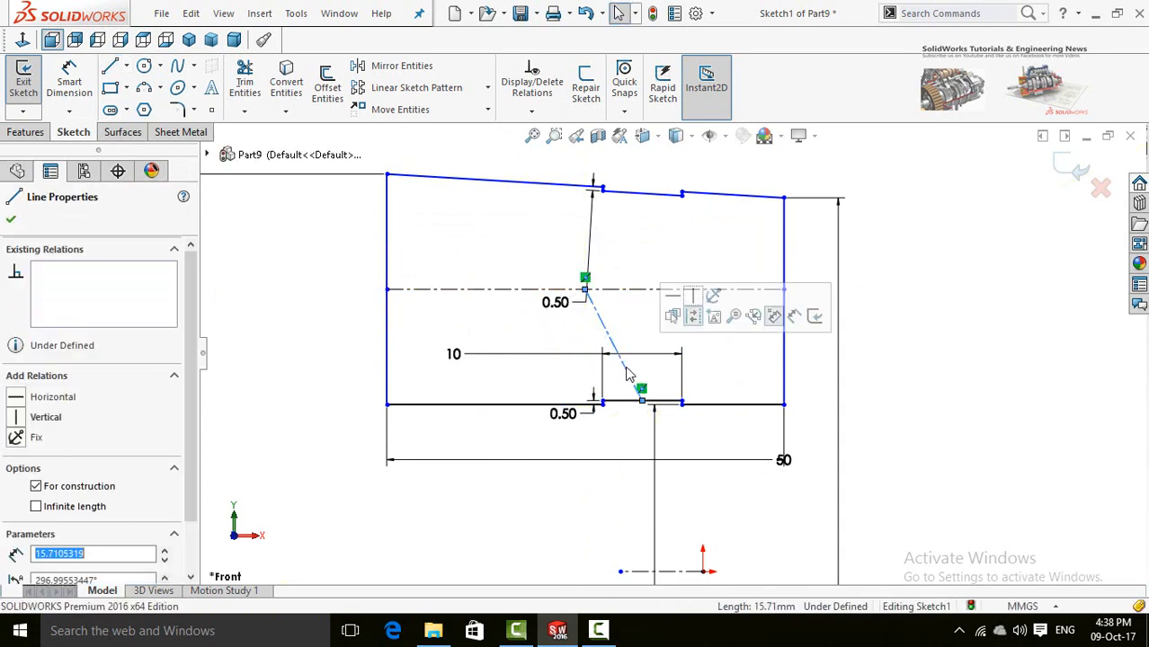
pyautogui.click(693, 300)
pyautogui.scroll(2, 786, 346)
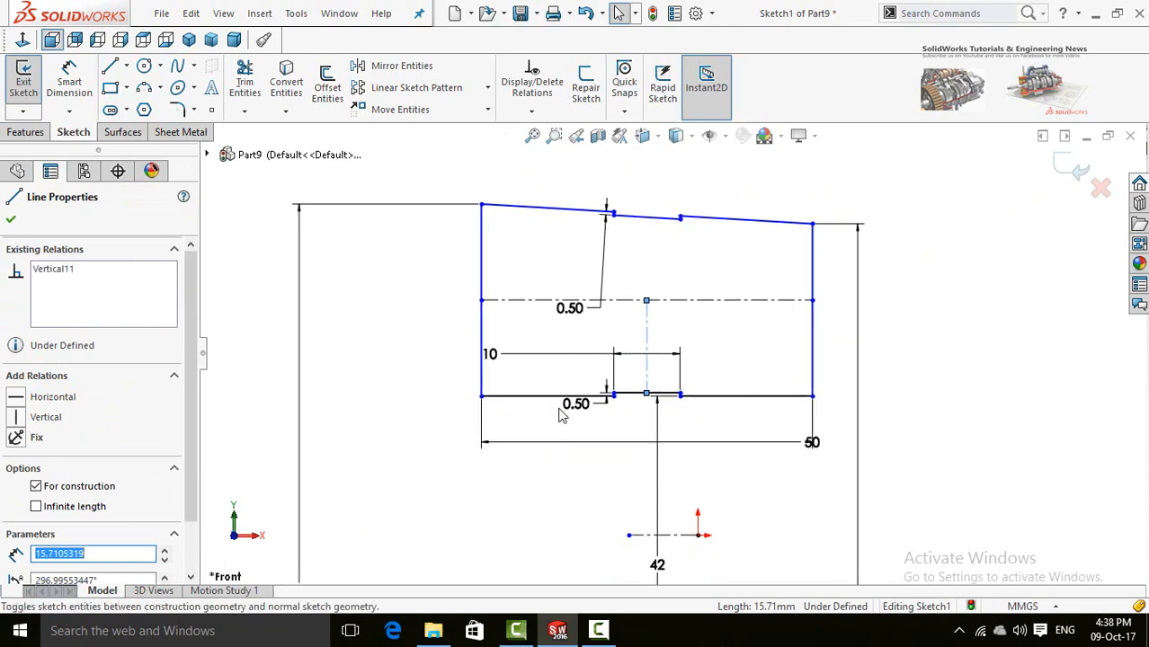
pyautogui.click(458, 405)
# - Lengthen the centerline at the origin toward the left to about 45 mm
pyautogui.scroll(2, 683, 422)
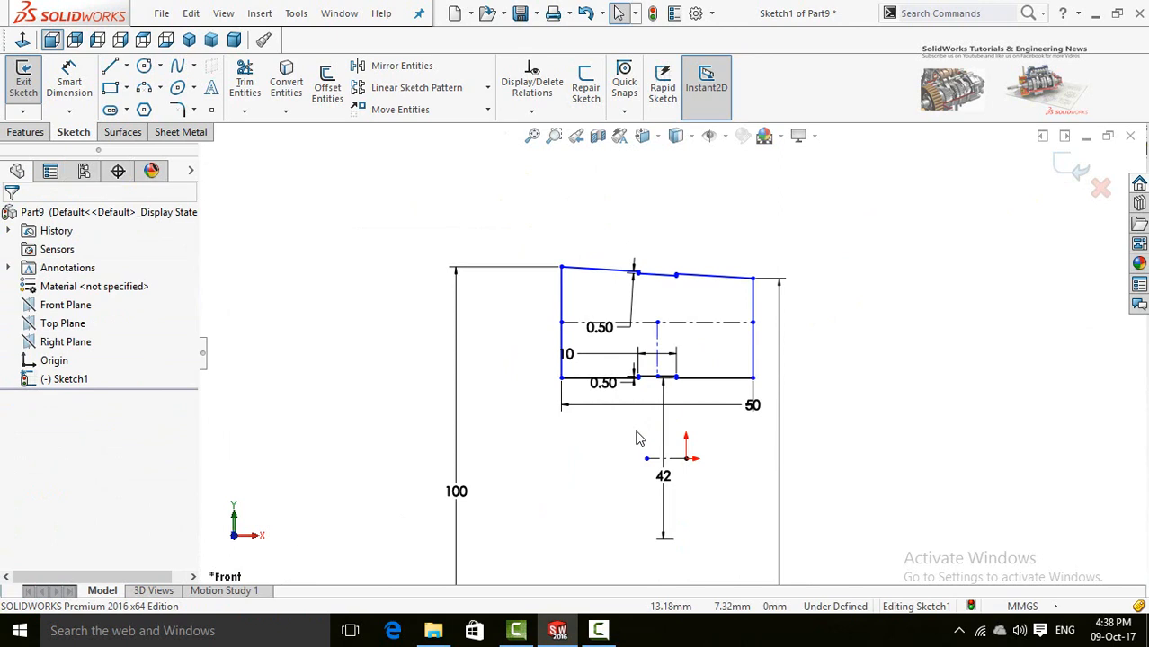
pyautogui.scroll(-2, 737, 400)
pyautogui.scroll(-1, 778, 389)
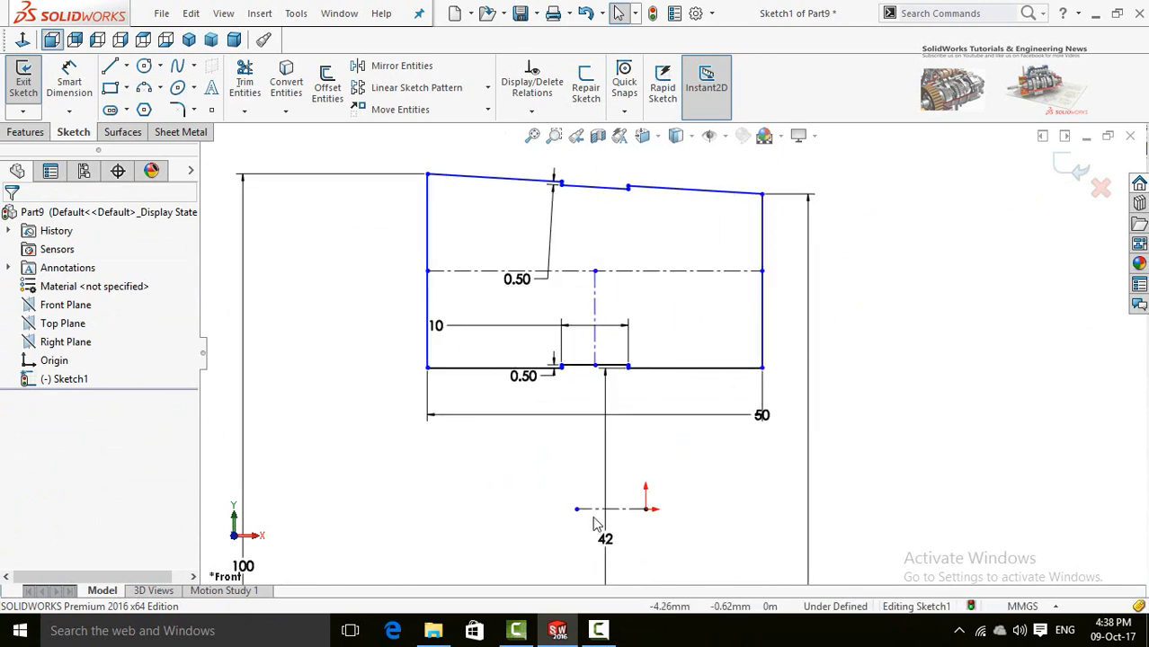
pyautogui.moveTo(578, 510); pyautogui.dragTo(346, 510)
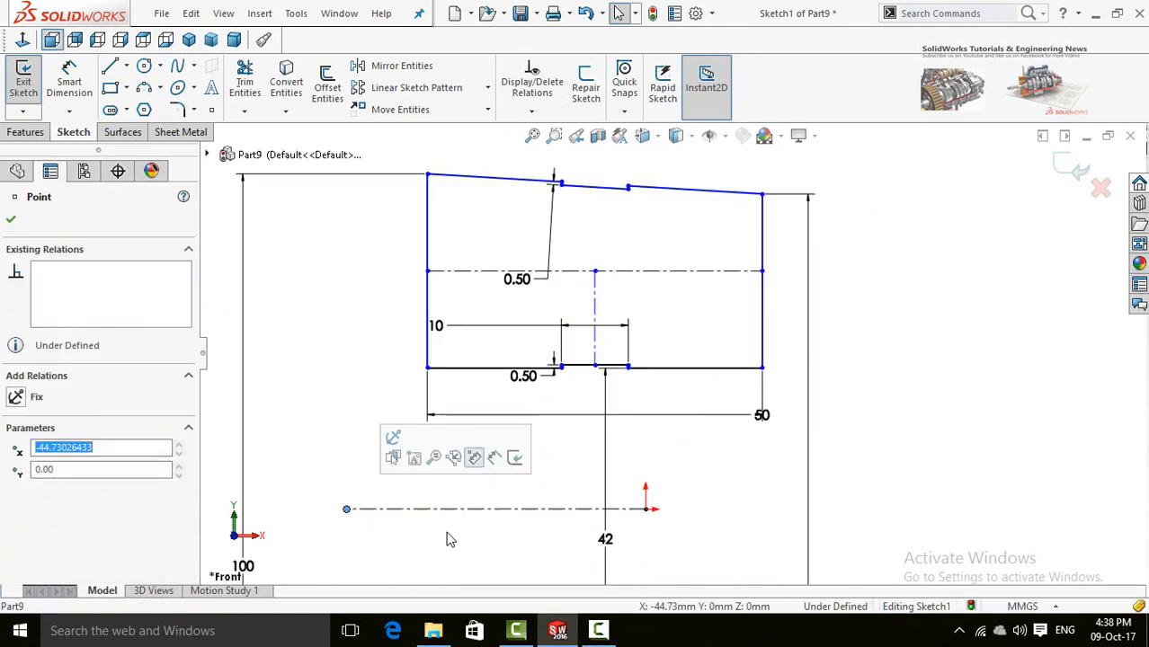
pyautogui.click(698, 534)
# - Align the profile's lower-right corner vertically with the origin
pyautogui.click(647, 511)
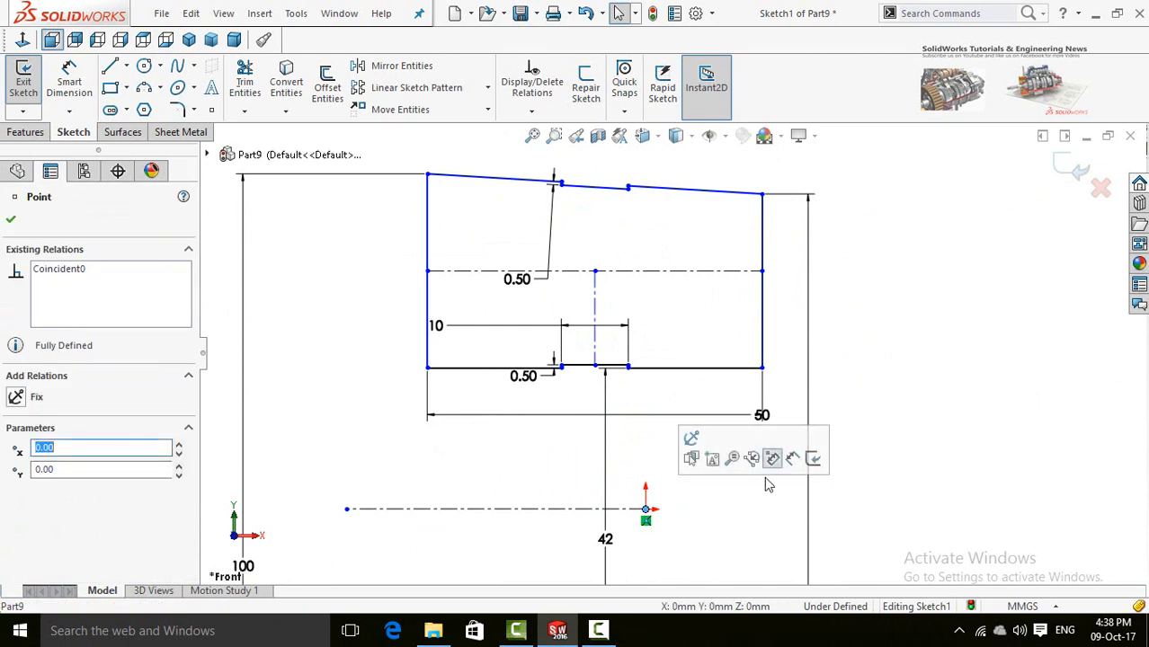
pyautogui.keyDown('ctrl'); pyautogui.click(762, 368); pyautogui.keyUp('ctrl')
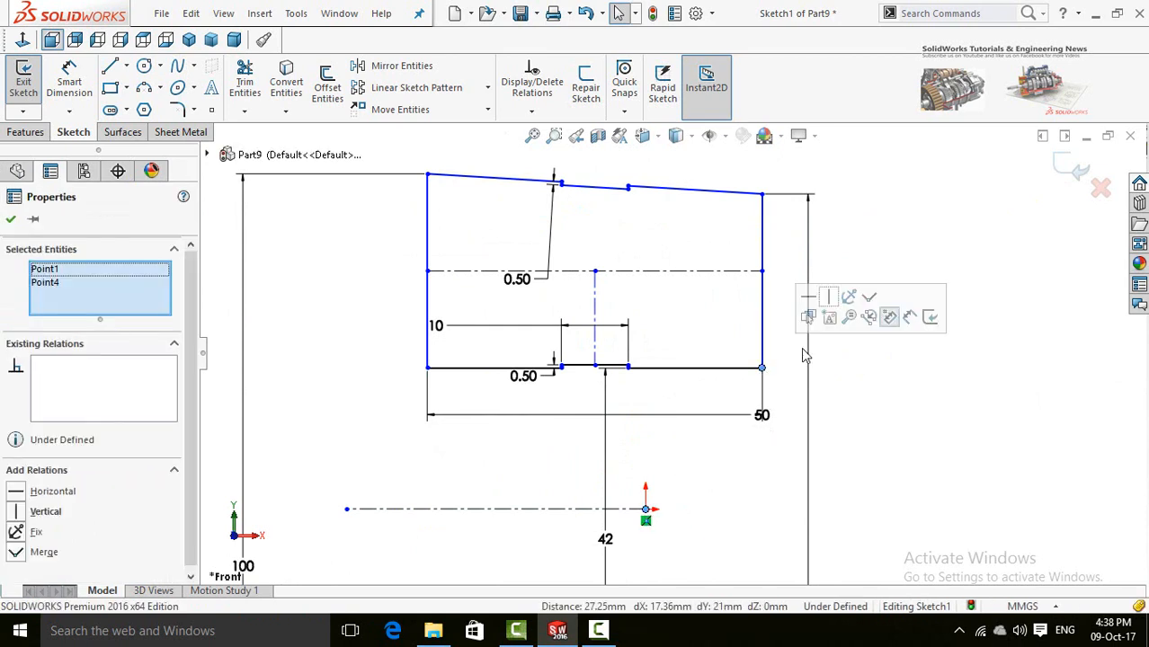
pyautogui.click(827, 297)
pyautogui.click(776, 431)
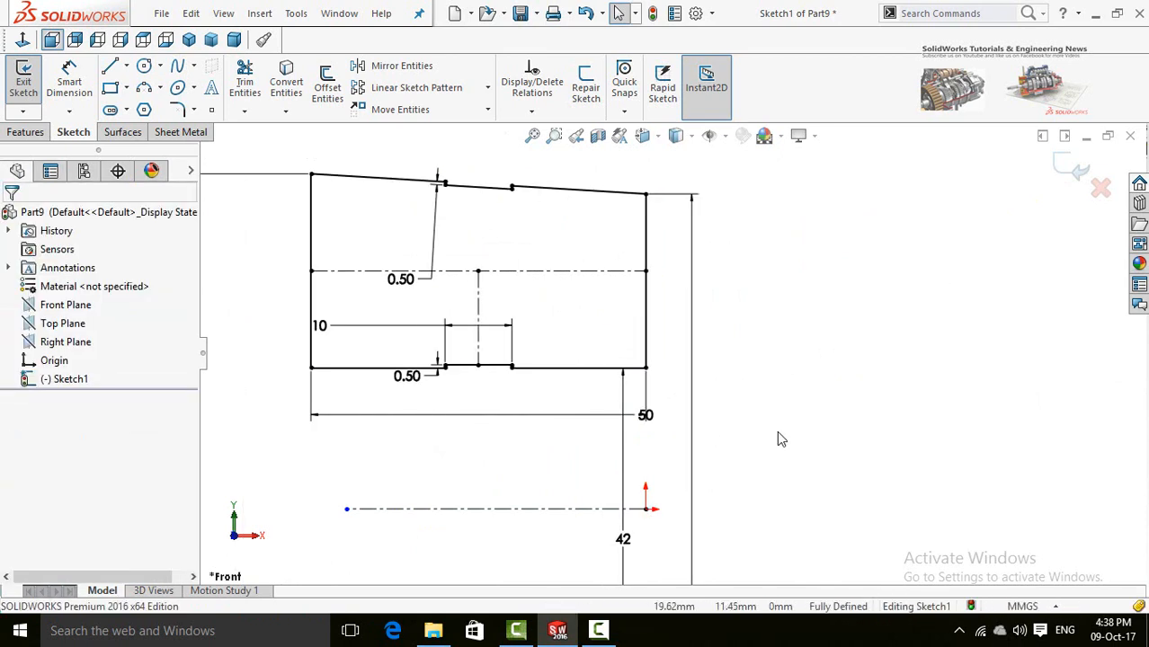
# - Revolve the profile 360 degrees about the origin centerline into a solid
pyautogui.scroll(5, 777, 431)
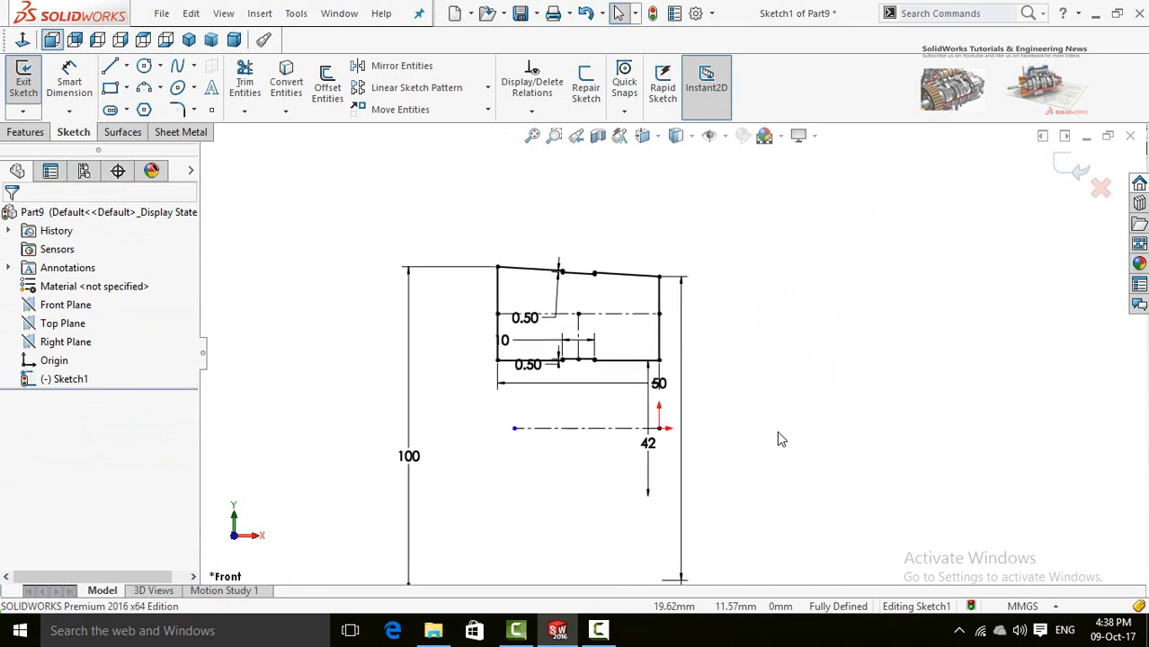
pyautogui.click(571, 416)
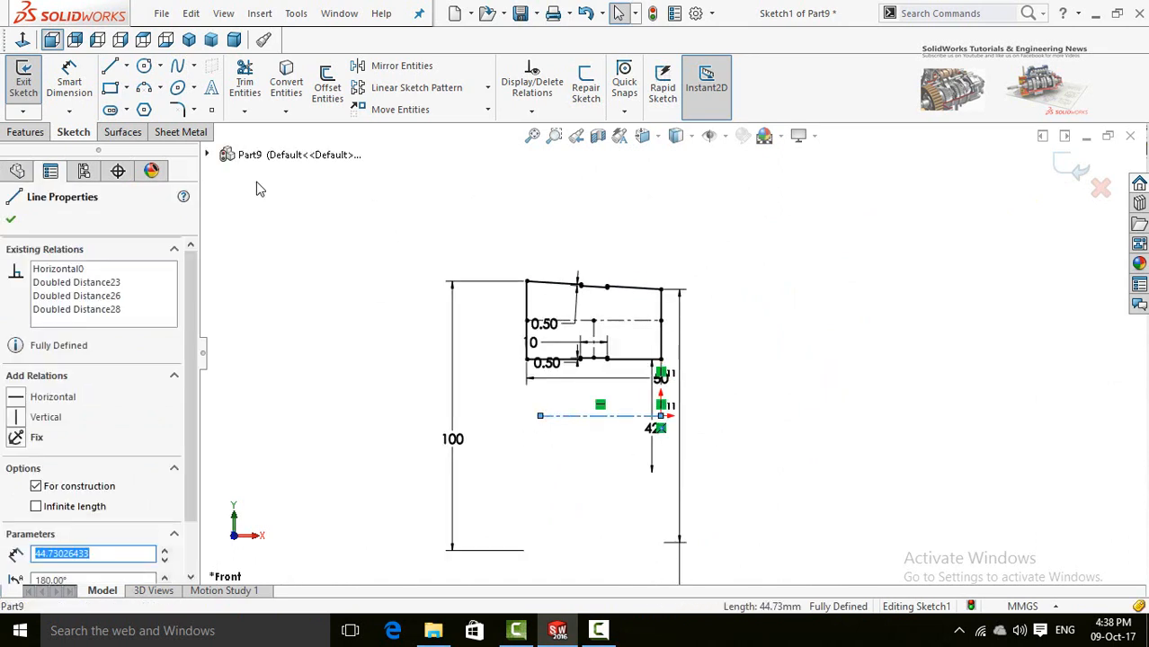
pyautogui.click(25, 133)
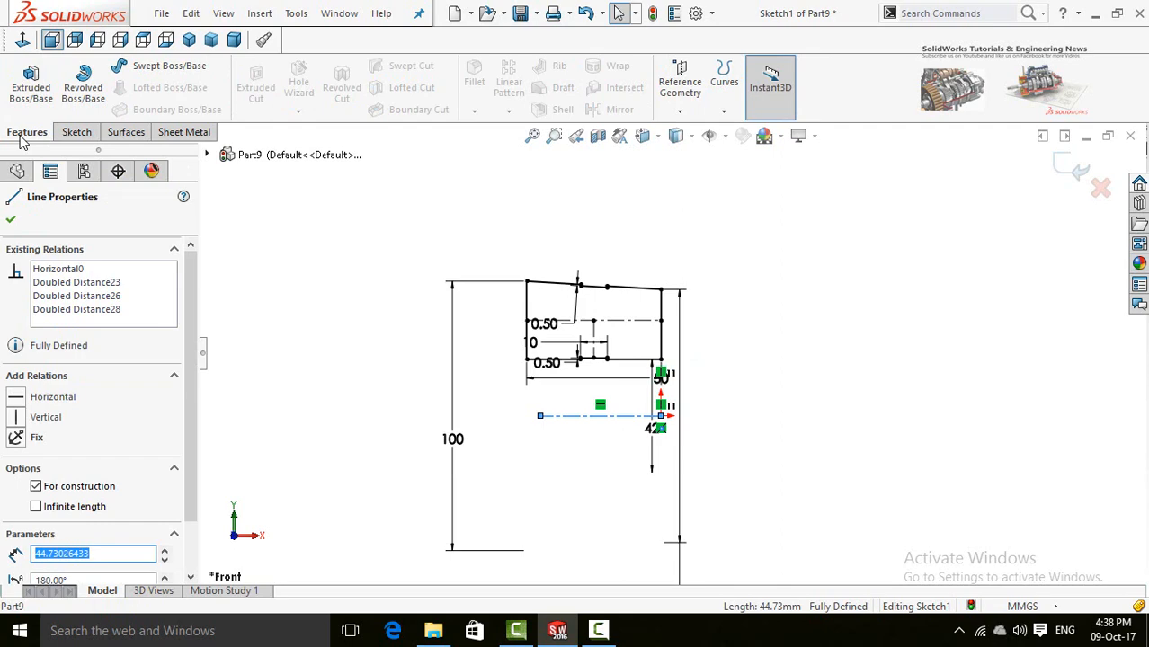
pyautogui.click(87, 102)
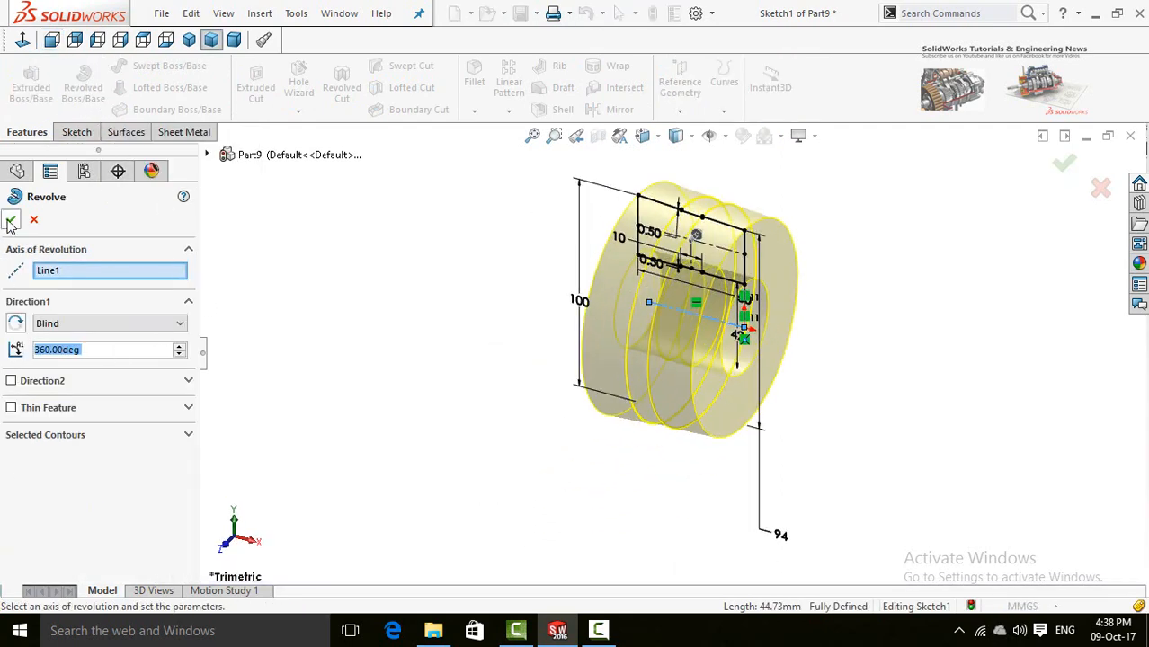
pyautogui.click(12, 221)
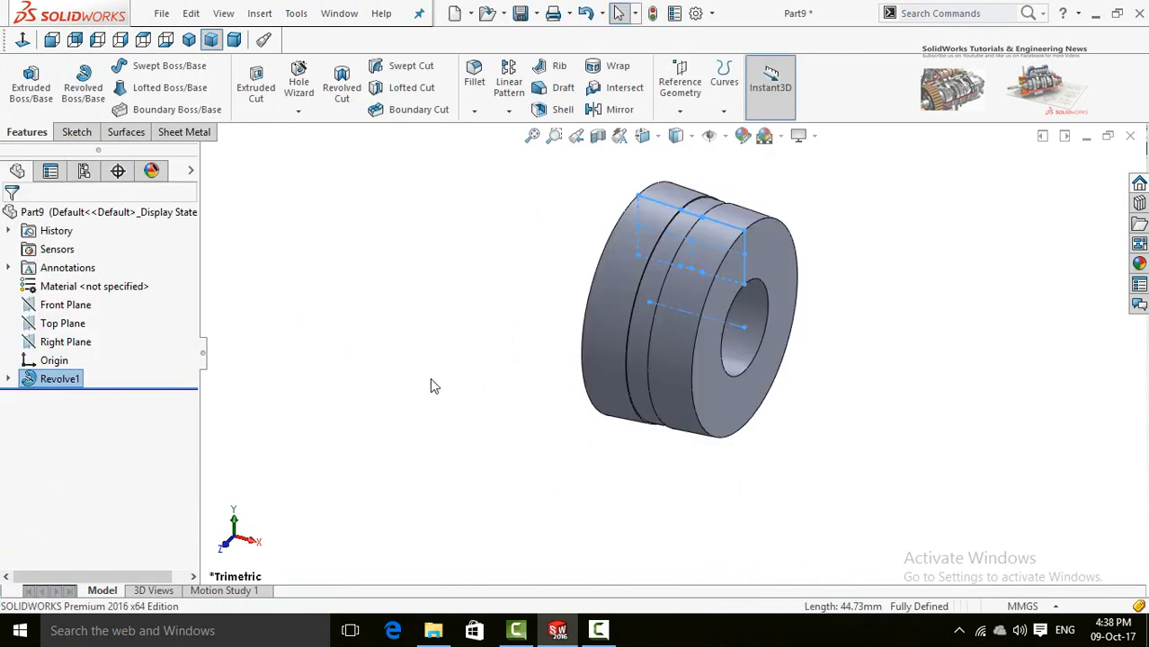
# - Start a sketch on the flat end face of the ring and view it face-on
pyautogui.click(432, 387)
pyautogui.moveTo(761, 496); pyautogui.dragTo(703, 449, button='middle')
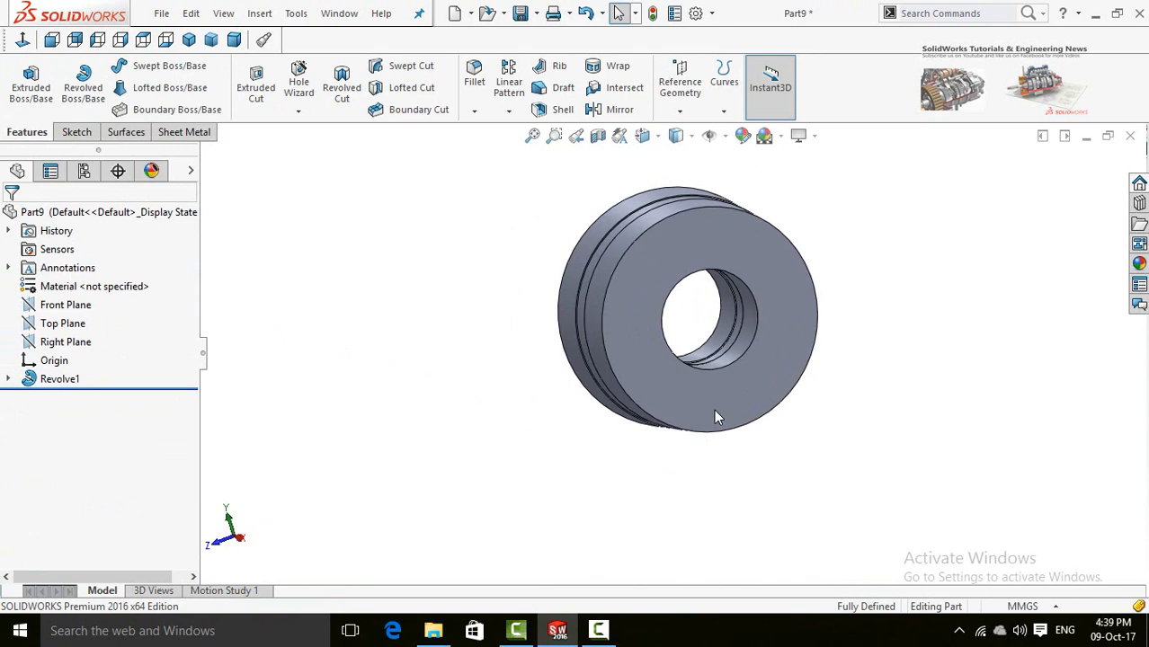
pyautogui.scroll(3, 590, 511)
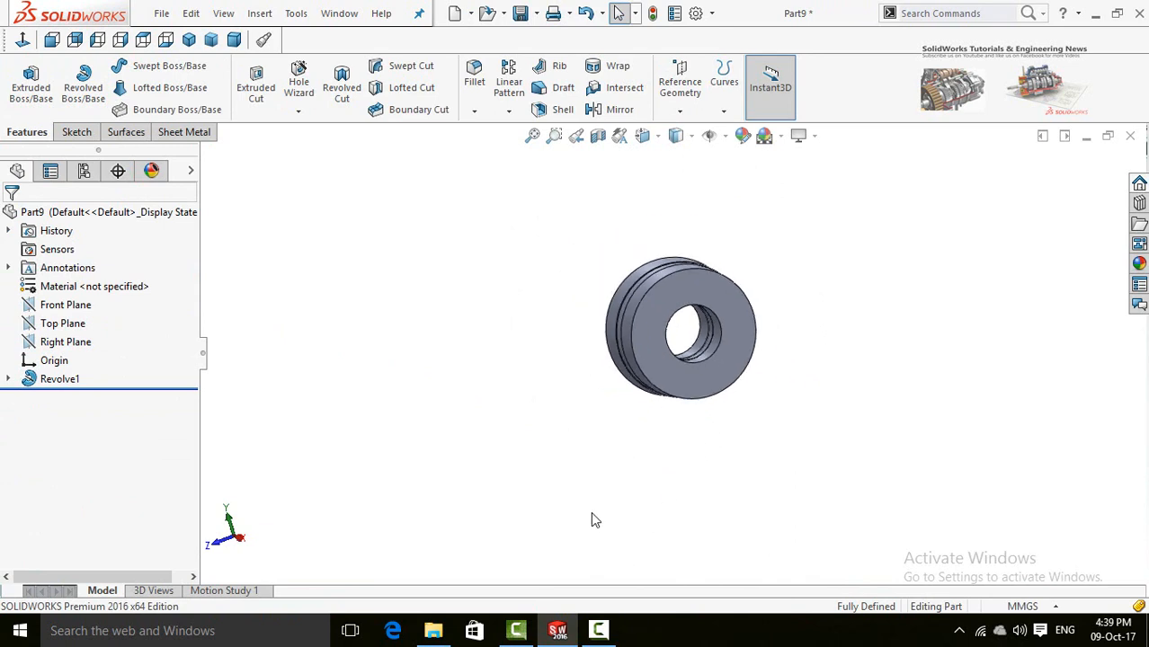
pyautogui.moveTo(591, 511); pyautogui.dragTo(728, 513, button='middle')
pyautogui.scroll(-2, 649, 437)
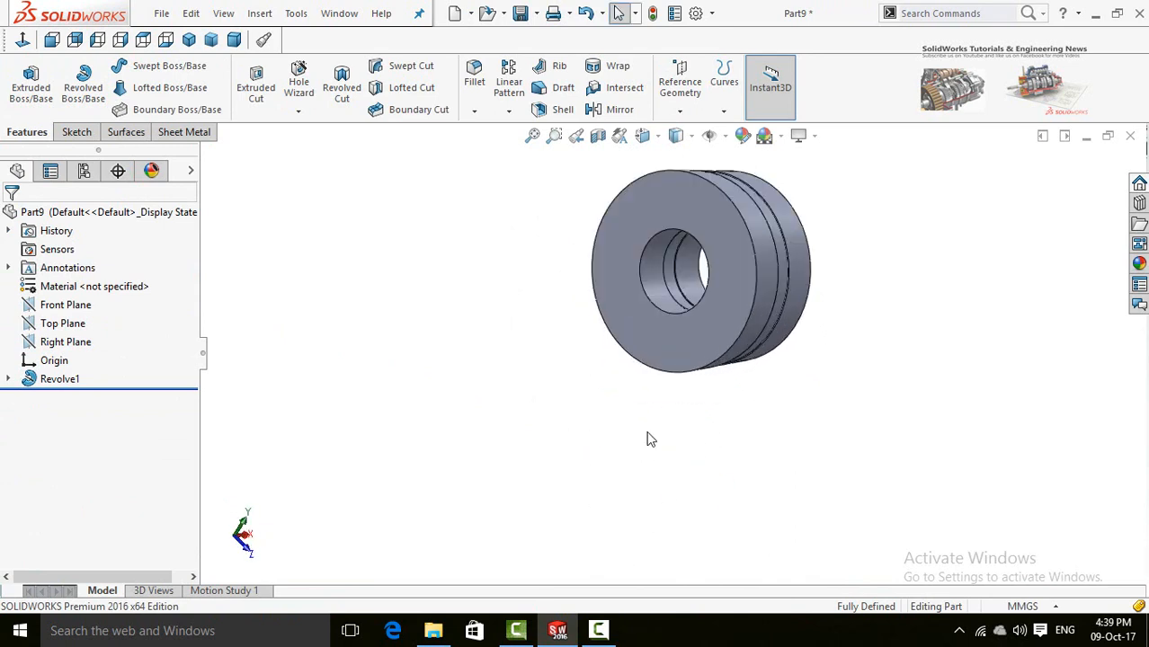
pyautogui.click(663, 325)
pyautogui.click(739, 269)
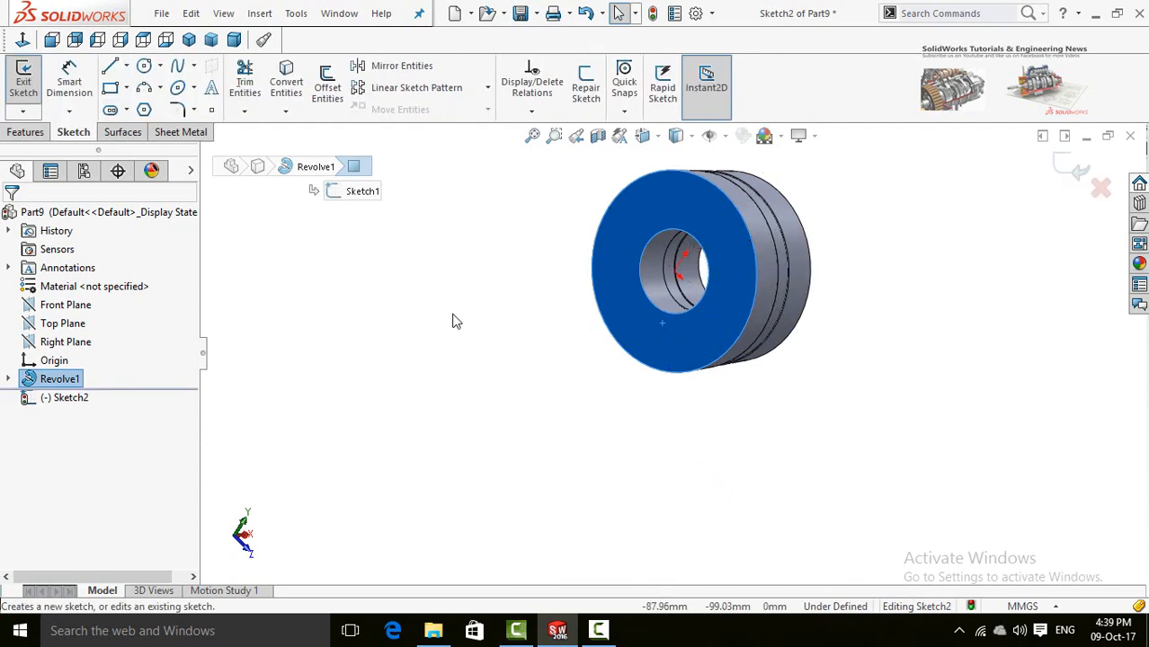
pyautogui.click(23, 40)
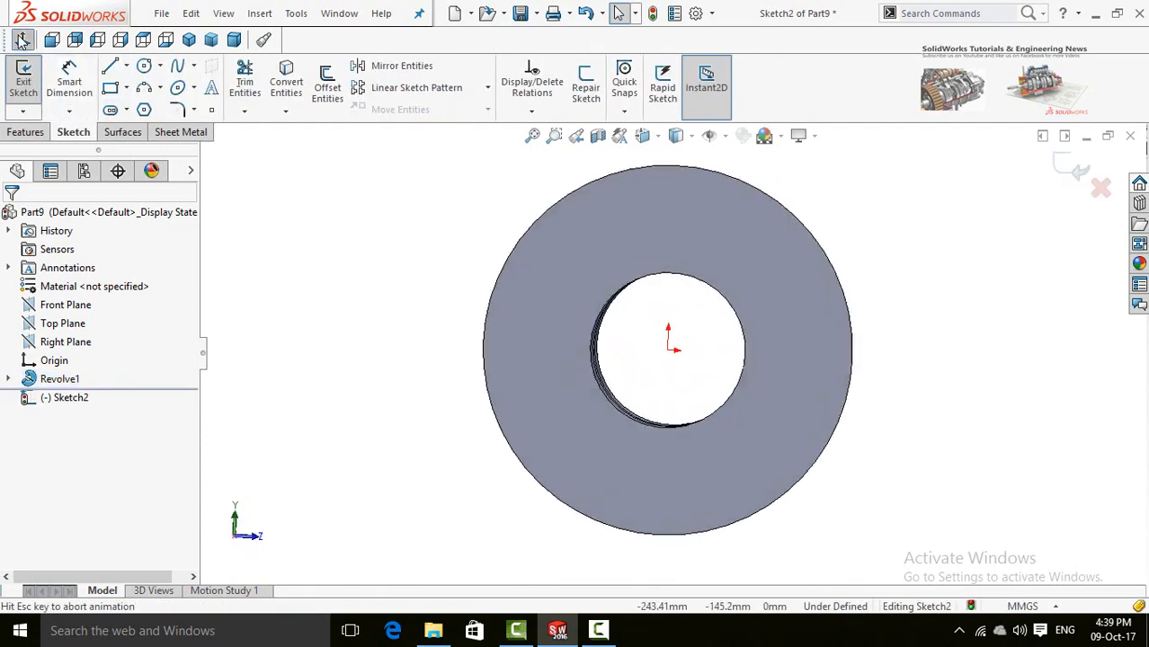
# - Draw a construction circle about 83 mm in diameter centred on the origin, between the bore and the outer edge
pyautogui.click(143, 66)
pyautogui.click(672, 354)
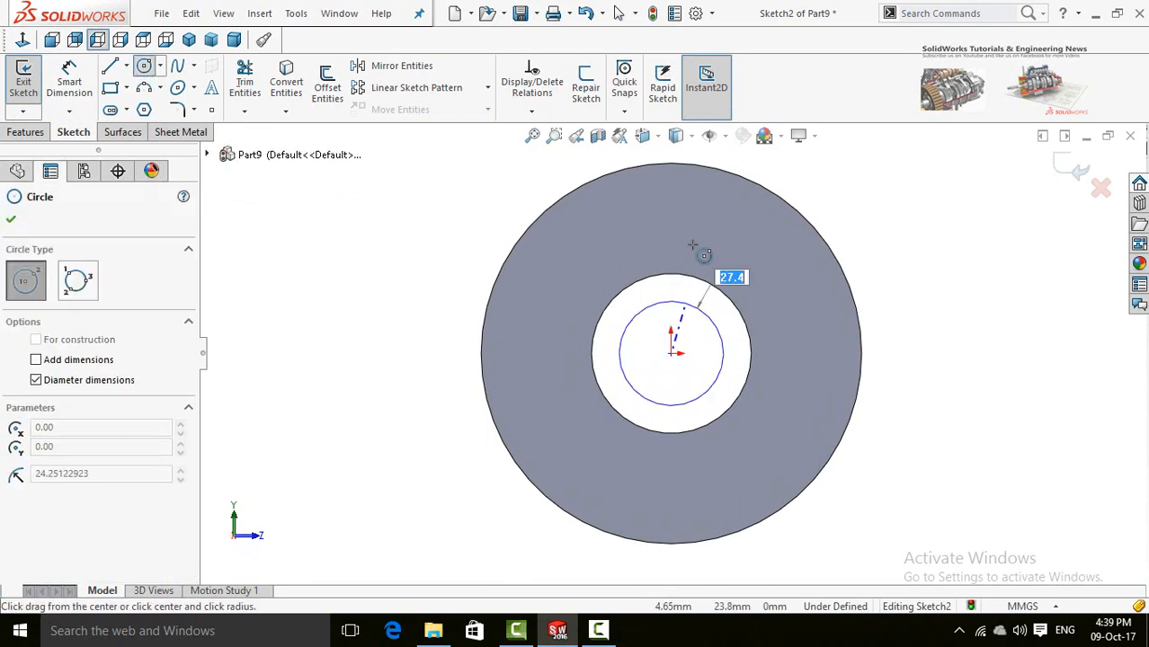
pyautogui.click(697, 195)
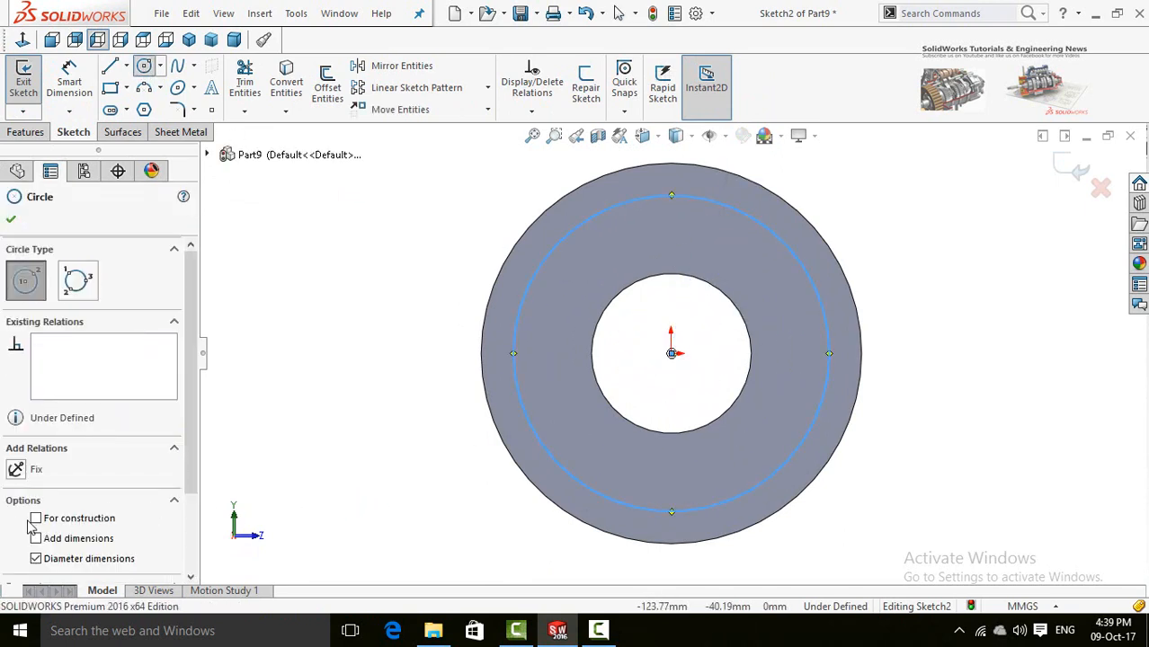
pyautogui.click(11, 221)
# - Draw a small circle about 10 mm in diameter centred on the construction circle's top quadrant point
pyautogui.click(143, 66)
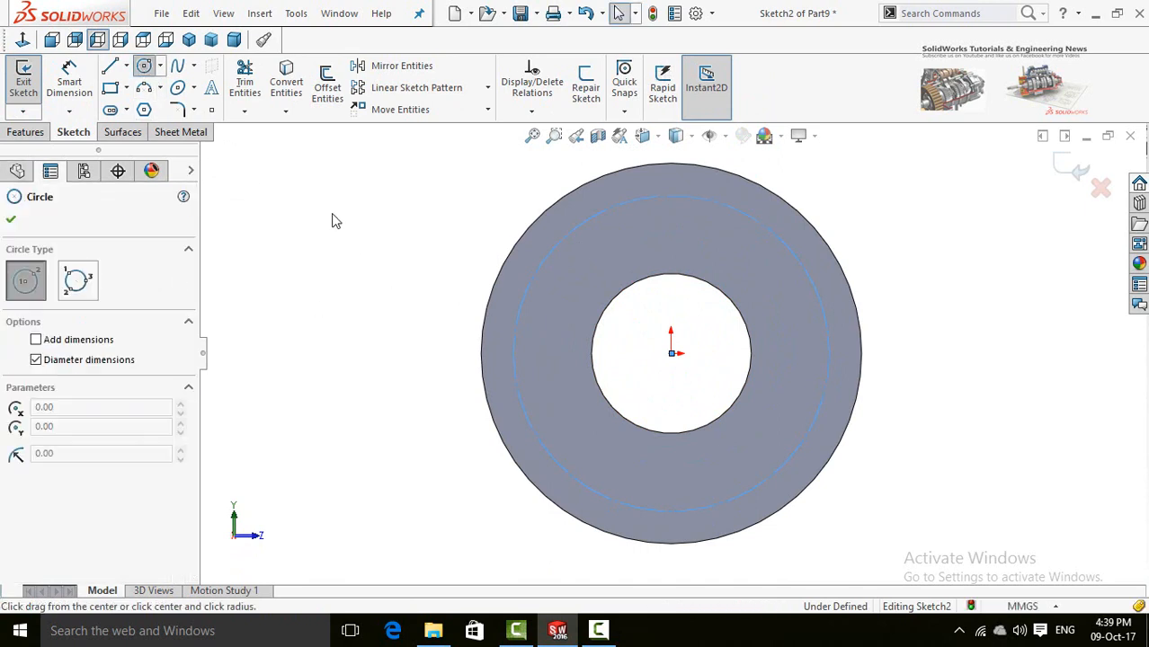
pyautogui.click(671, 194)
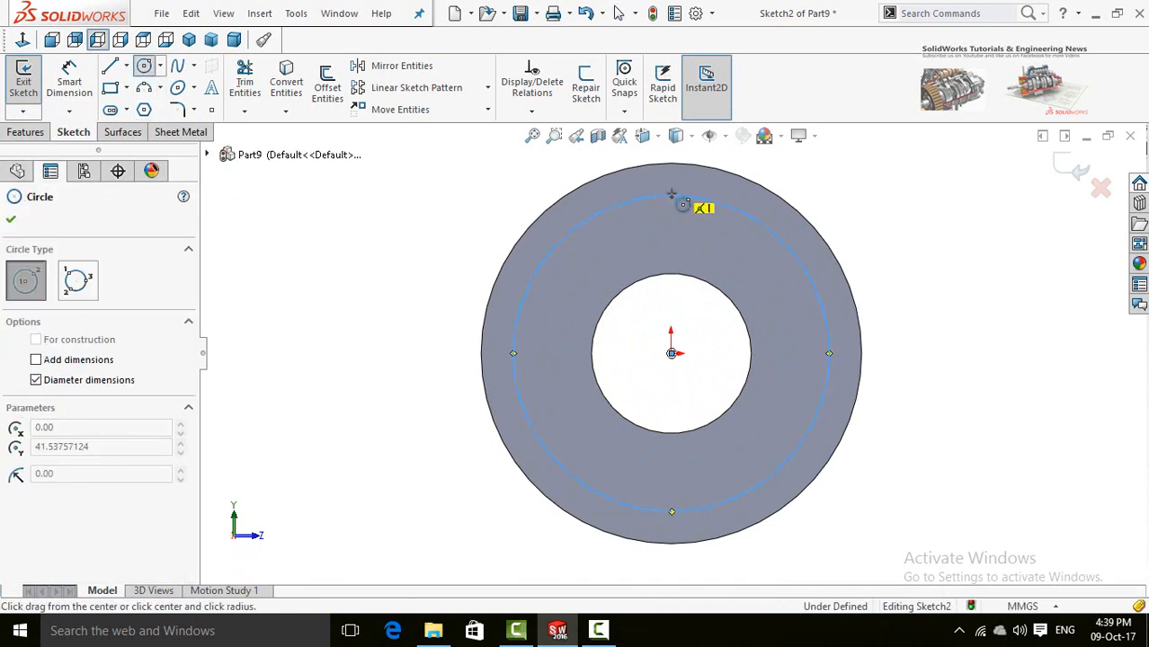
pyautogui.click(685, 209)
pyautogui.press('Escape')
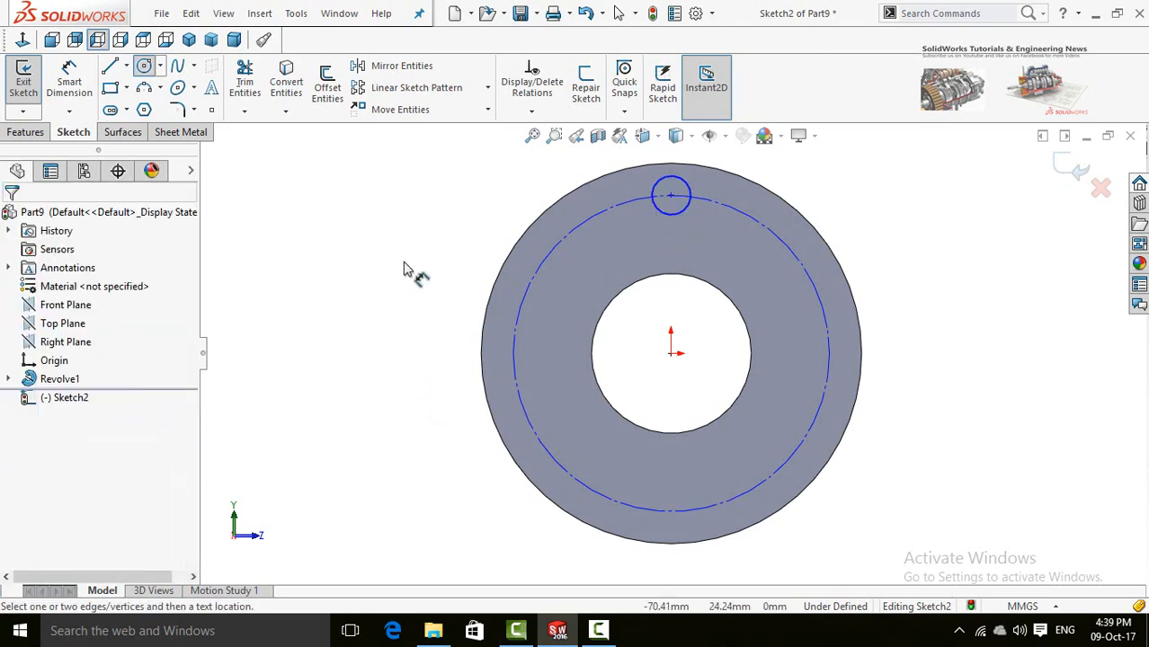
# - Dimension the construction circle's diameter to 70 mm
pyautogui.click(522, 398)
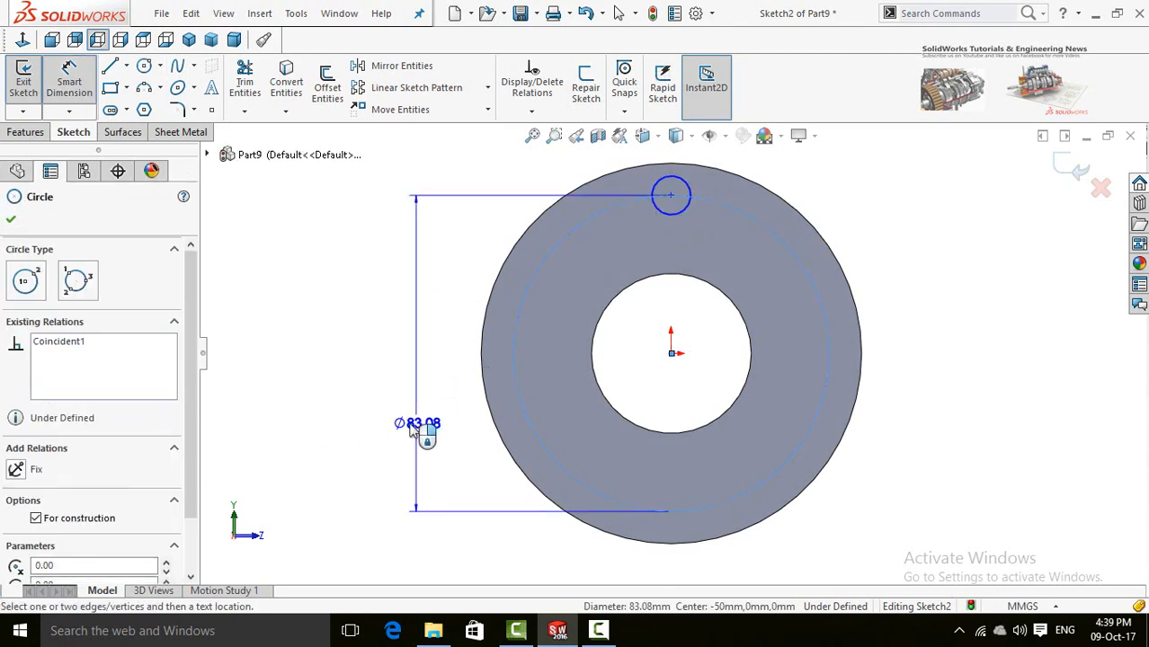
pyautogui.click(298, 417)
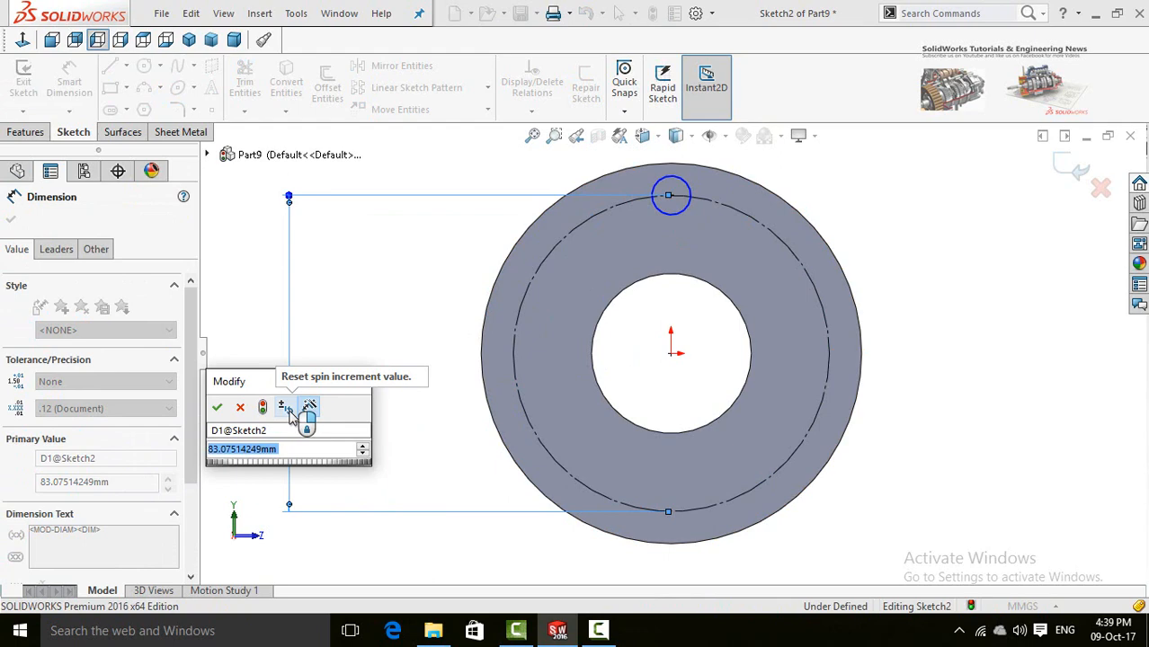
pyautogui.write('8')
pyautogui.press('BackSpace')
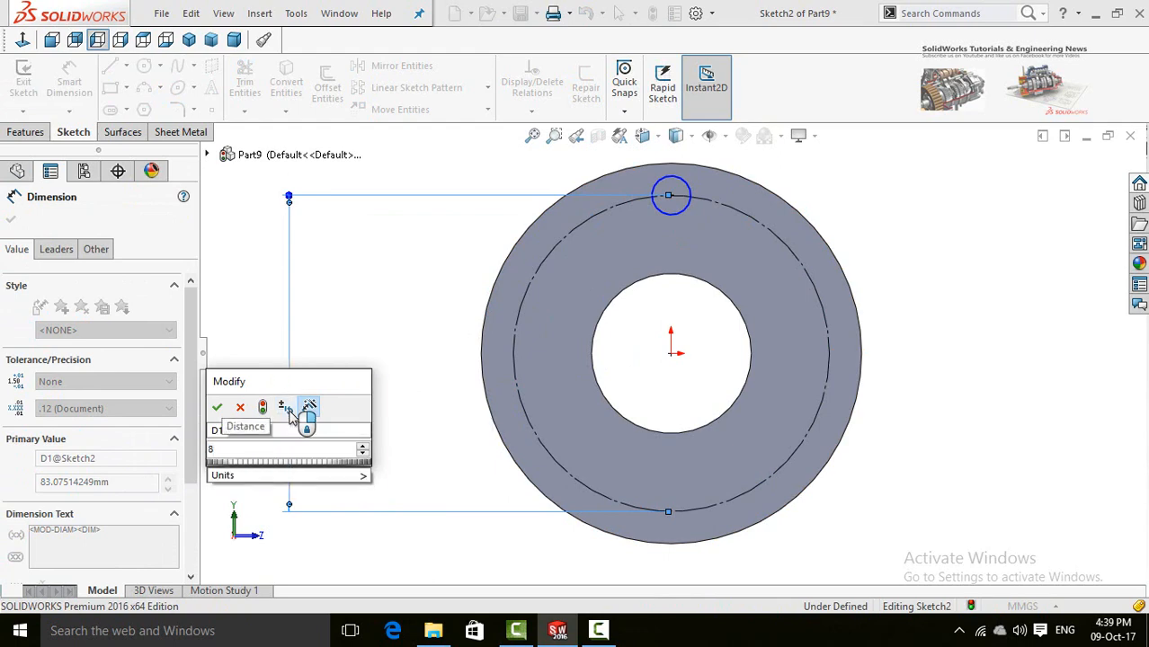
pyautogui.write('70')
pyautogui.press('Return')
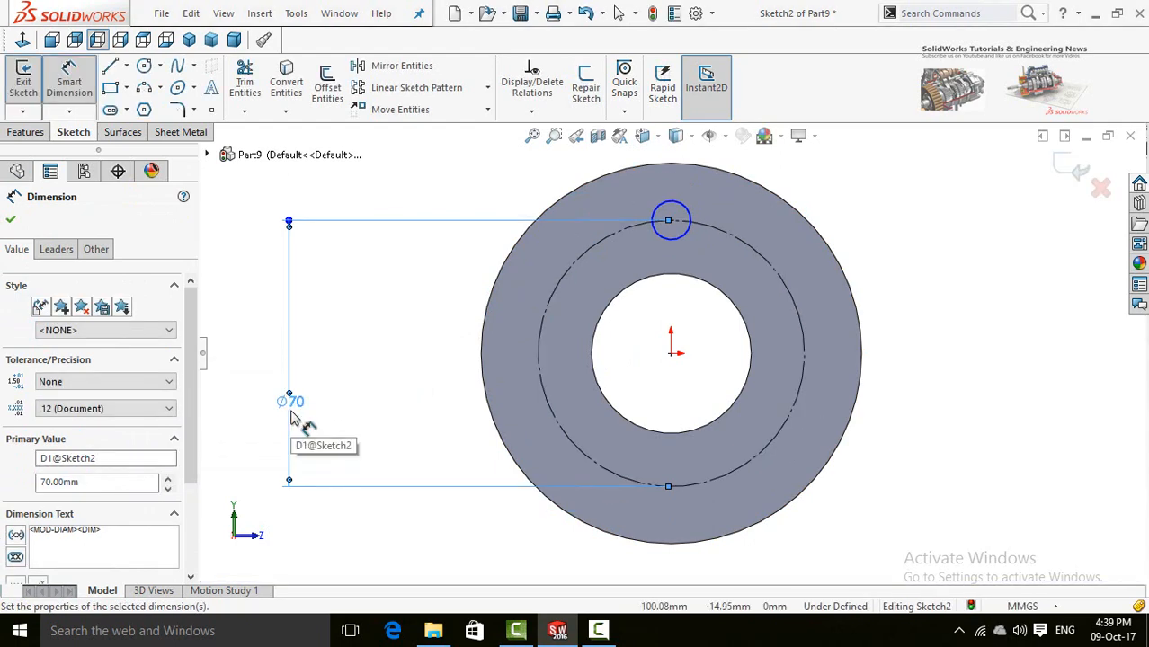
# - Dimension the small circle's diameter to 13.50 mm
pyautogui.press('f')
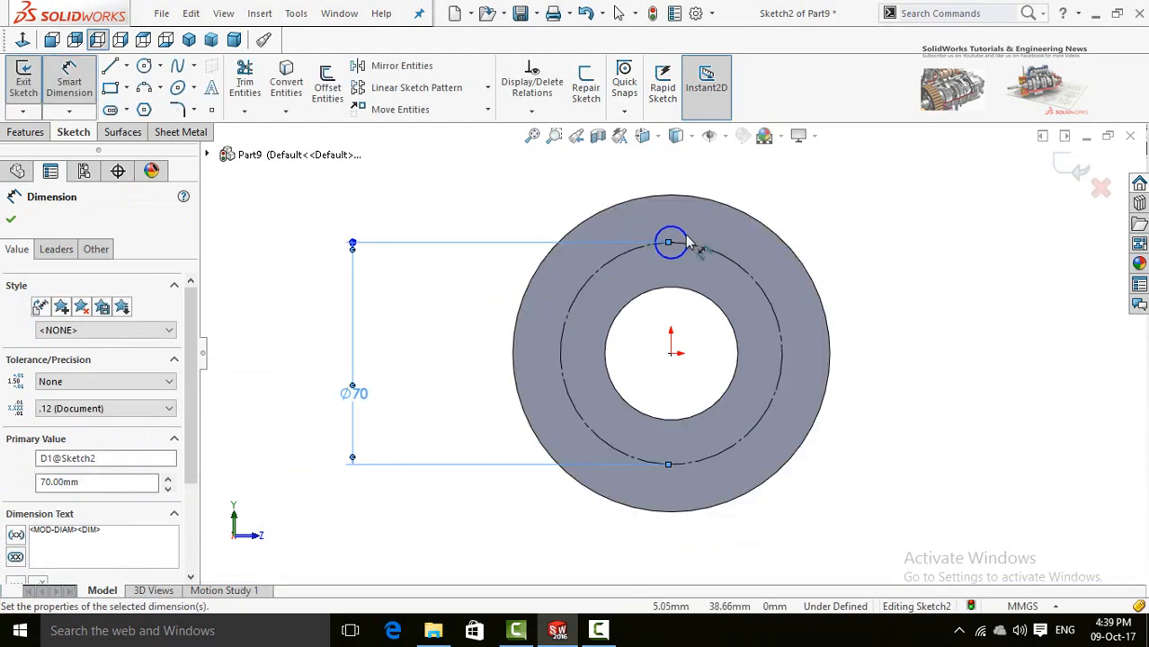
pyautogui.click(716, 233)
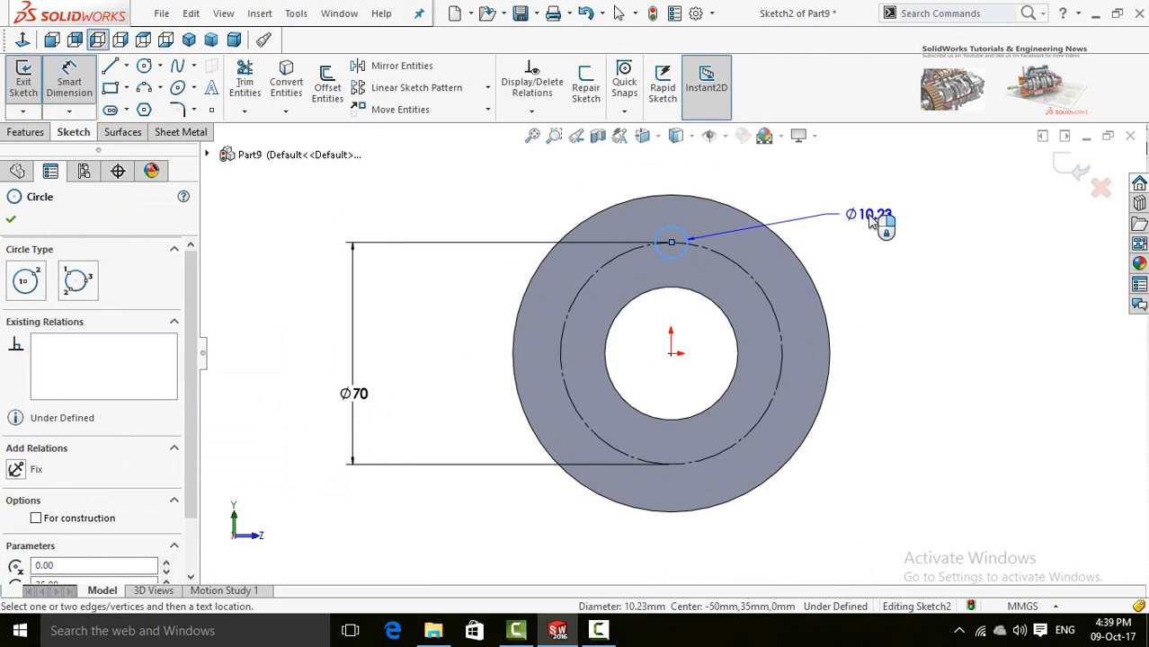
pyautogui.click(842, 209)
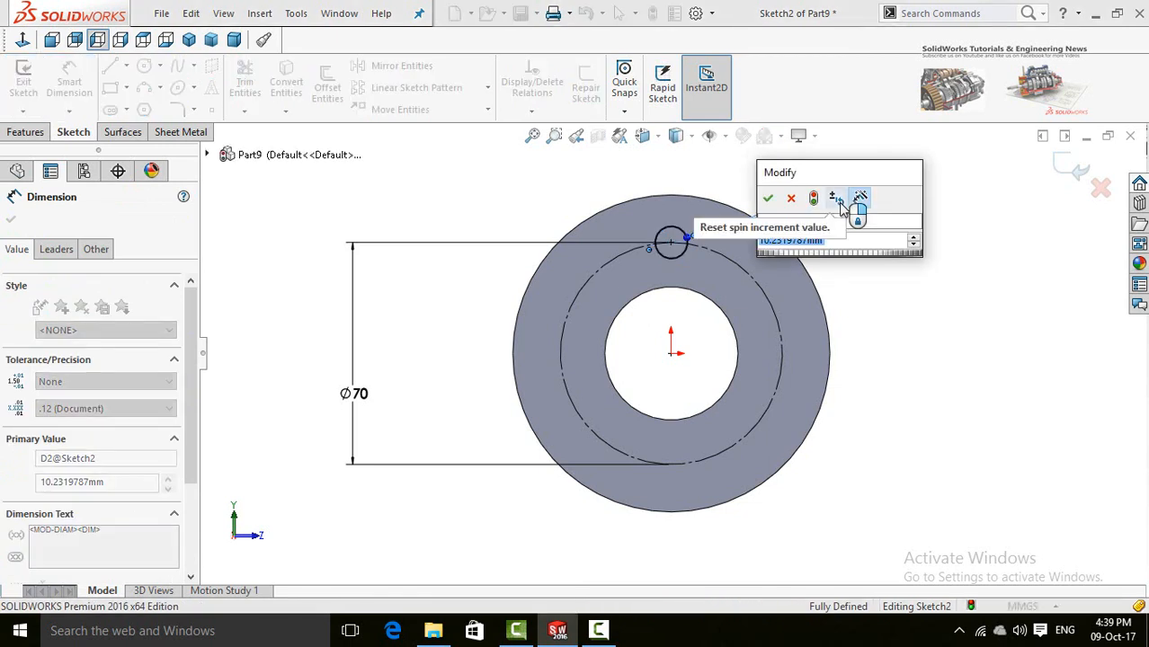
pyautogui.write('13/')
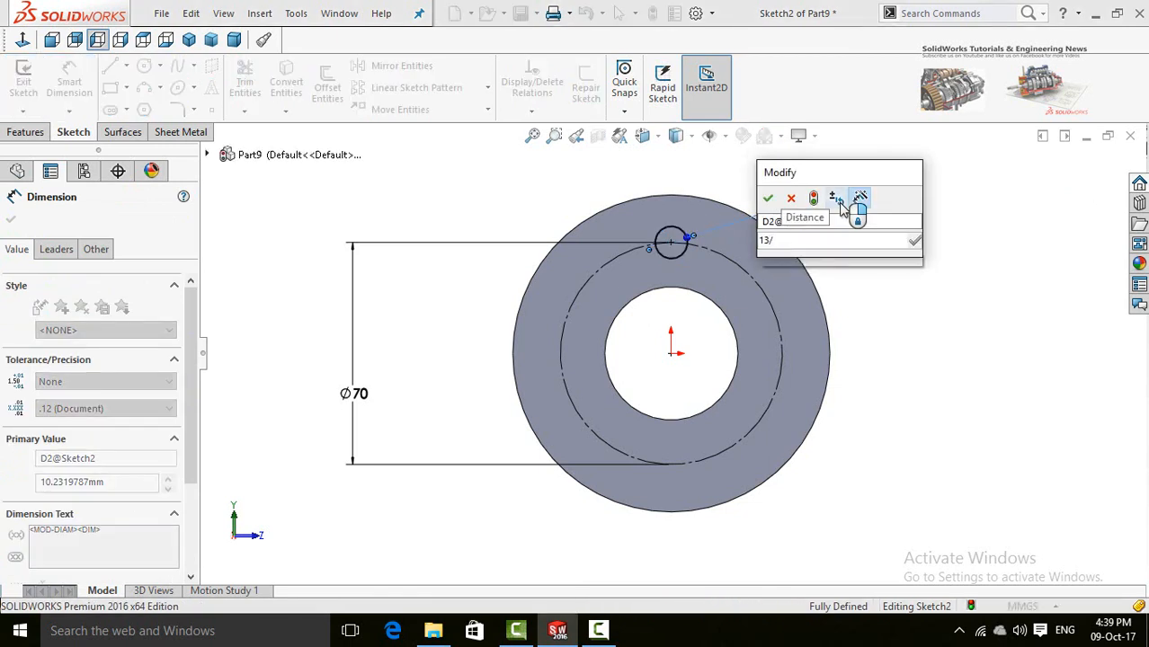
pyautogui.press('BackSpace')
pyautogui.write('.')
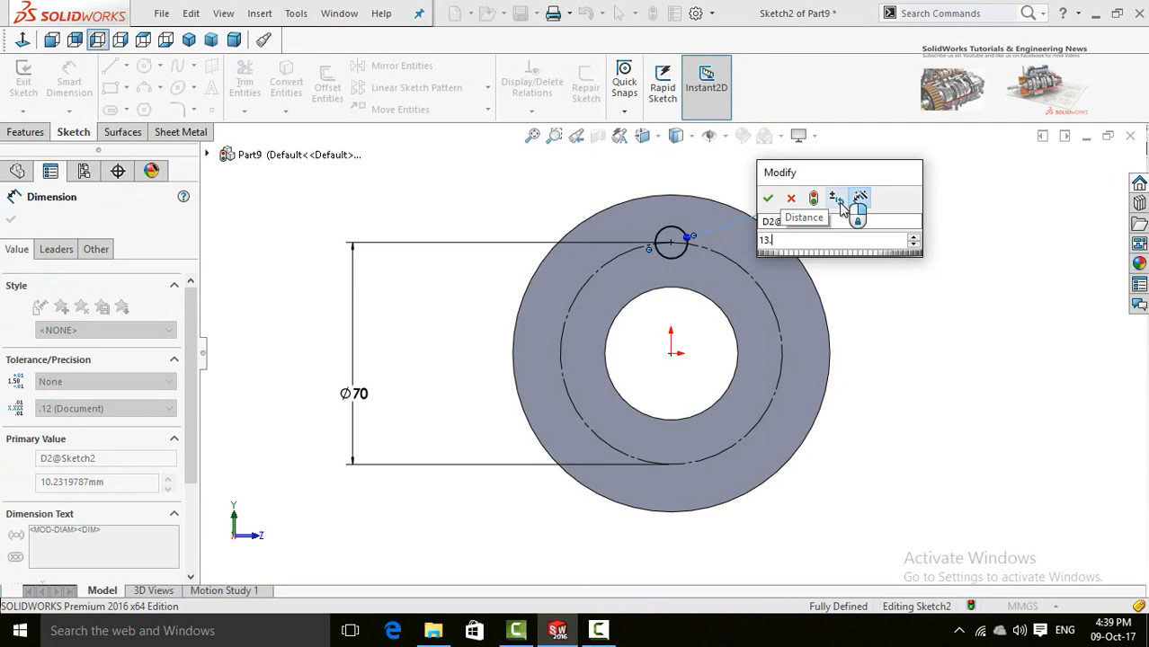
pyautogui.write('50')
pyautogui.press('Return')
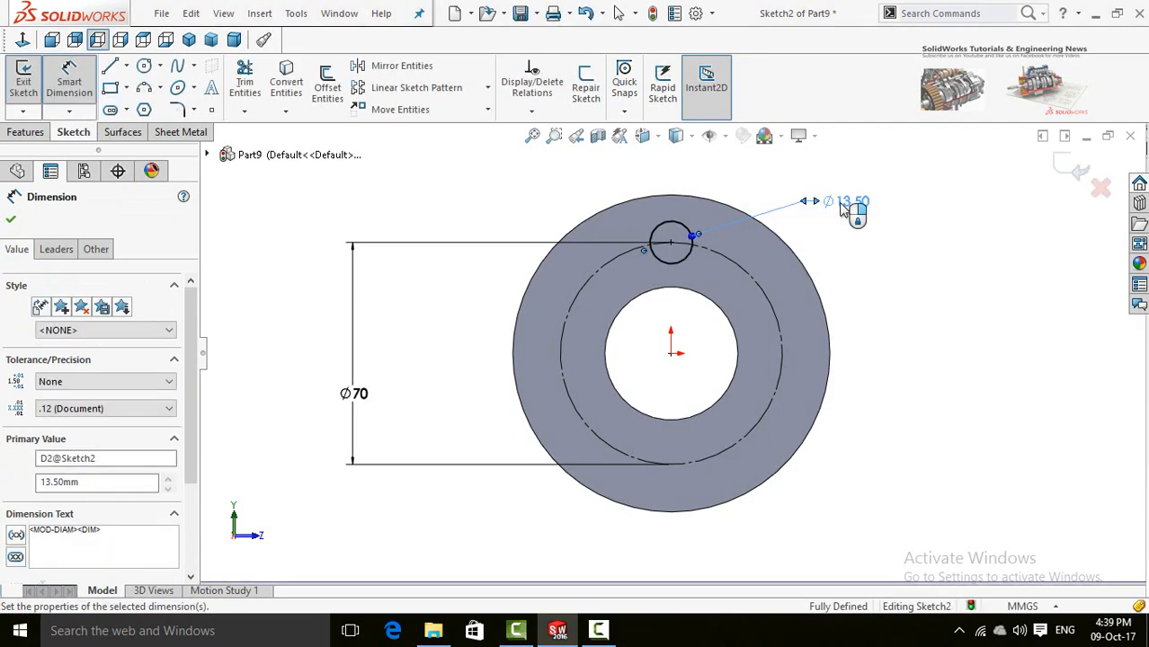
# - Cut the small circle through the ring as a blind extruded cut 69 mm deep
pyautogui.click(16, 135)
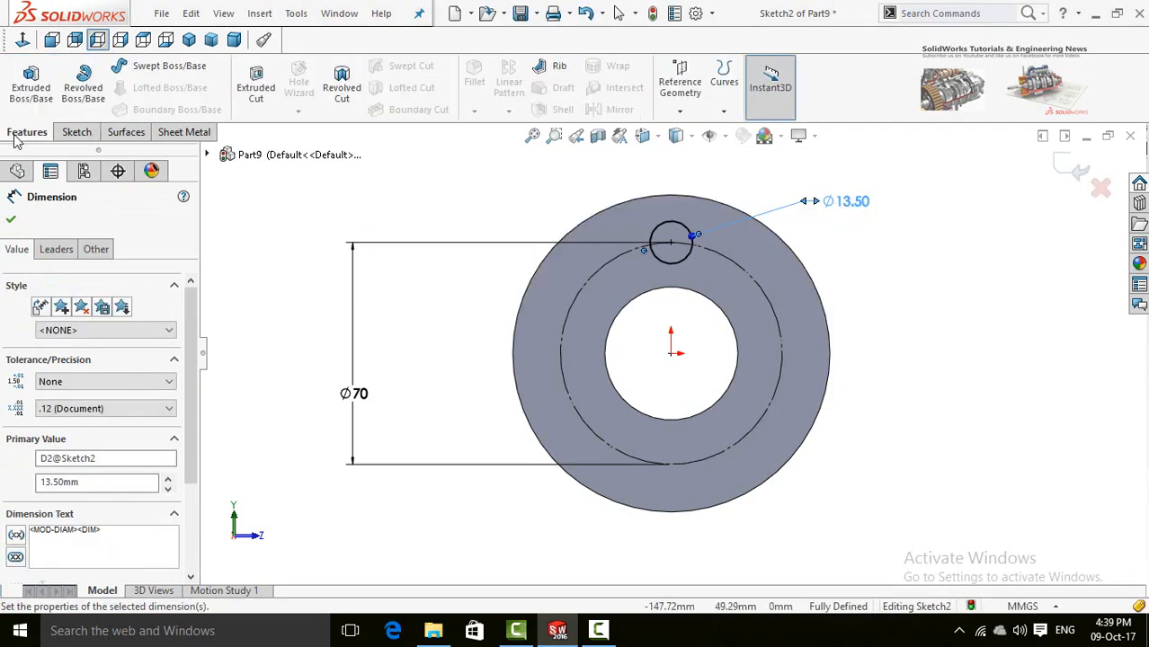
pyautogui.click(255, 85)
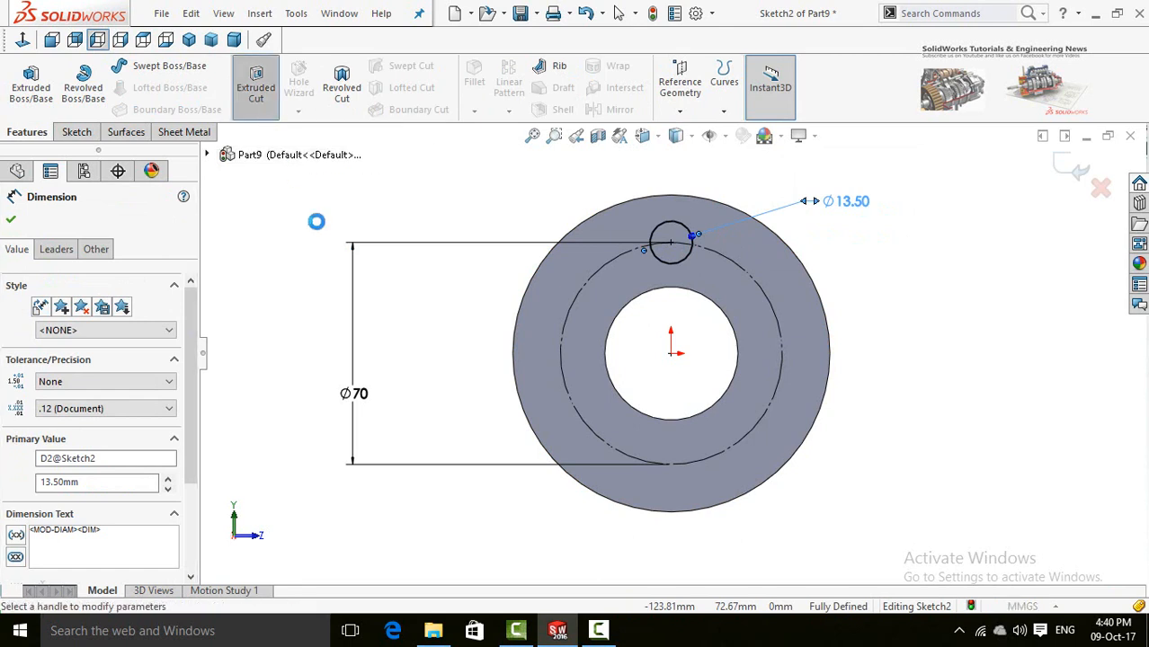
pyautogui.moveTo(346, 310); pyautogui.dragTo(451, 317, button='middle')
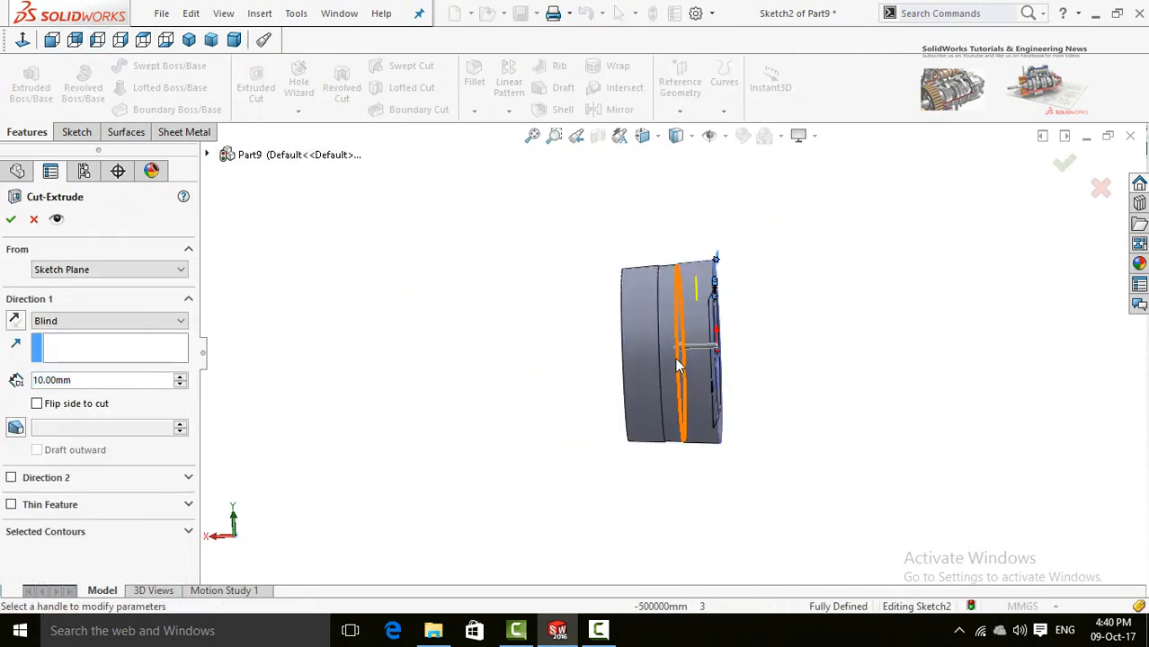
pyautogui.moveTo(680, 355); pyautogui.dragTo(586, 360)
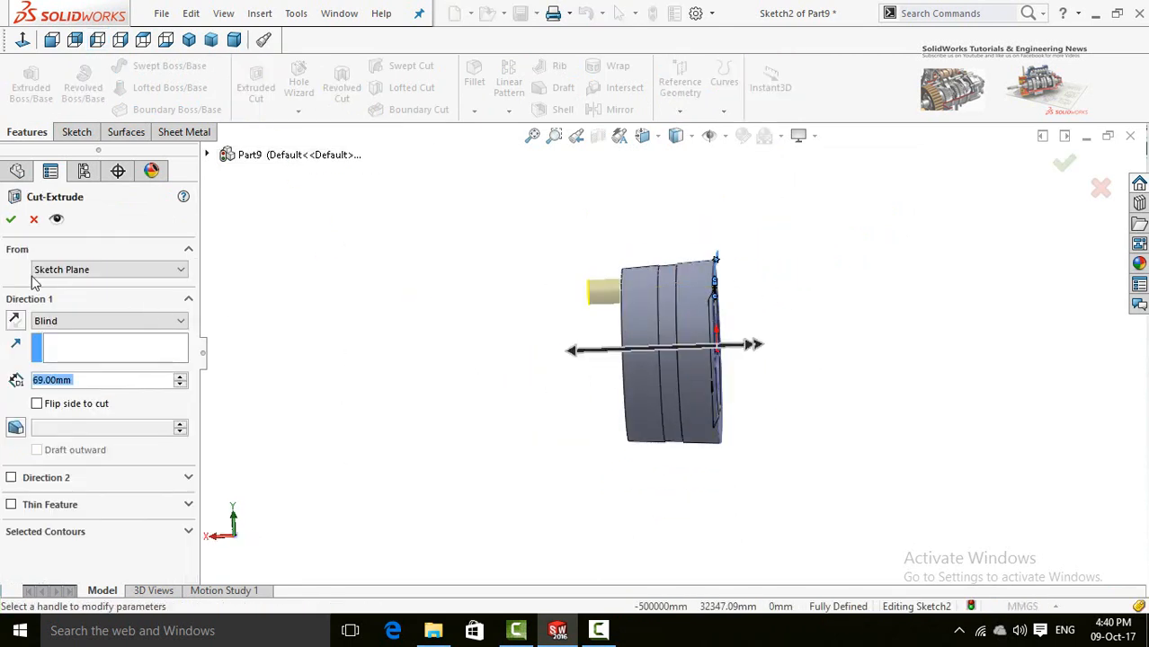
pyautogui.click(12, 221)
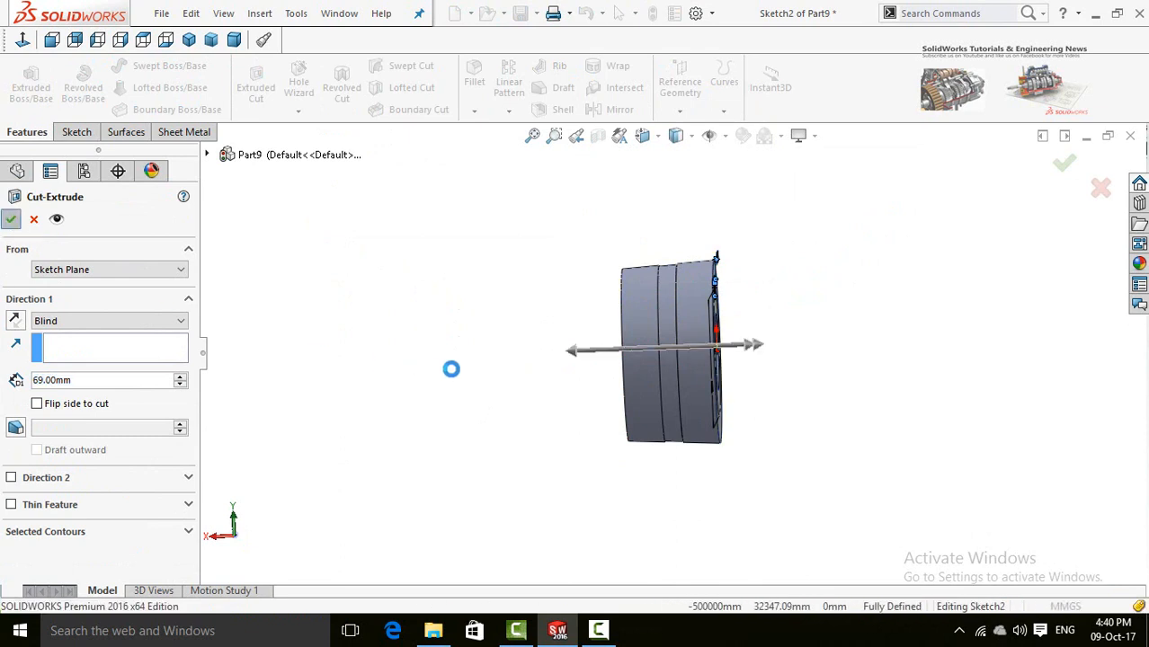
# - Create a circular pattern of the hole with 6 equally spaced instances over 360 degrees about the ring's outer circular edge
pyautogui.moveTo(548, 310); pyautogui.dragTo(421, 313, button='middle')
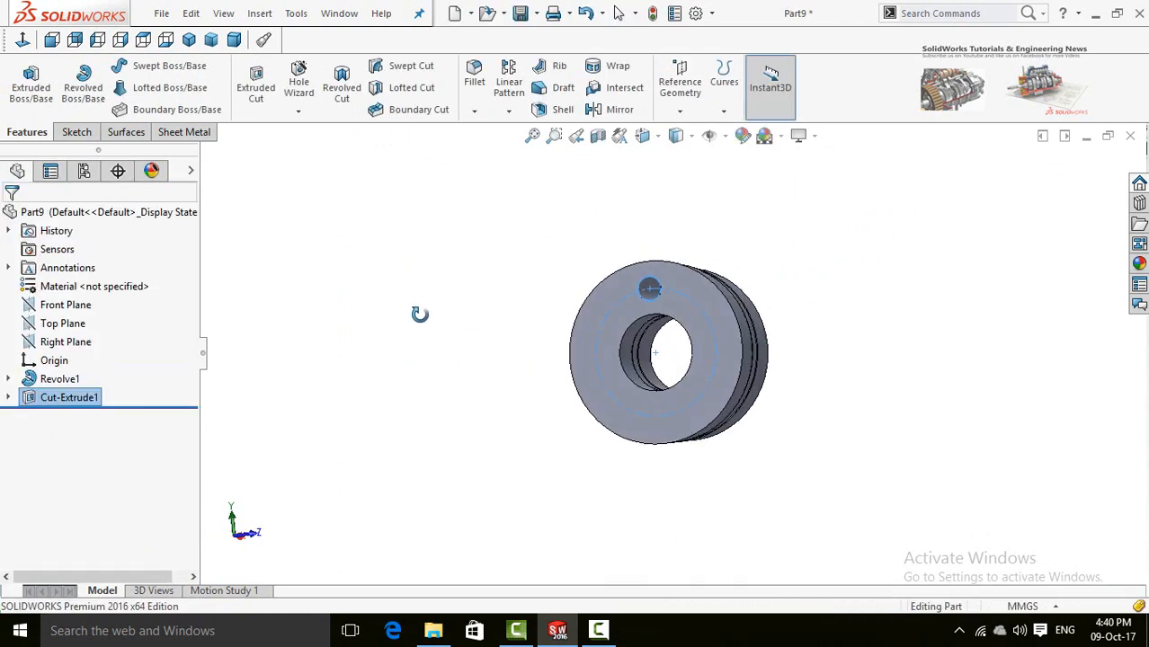
pyautogui.click(508, 113)
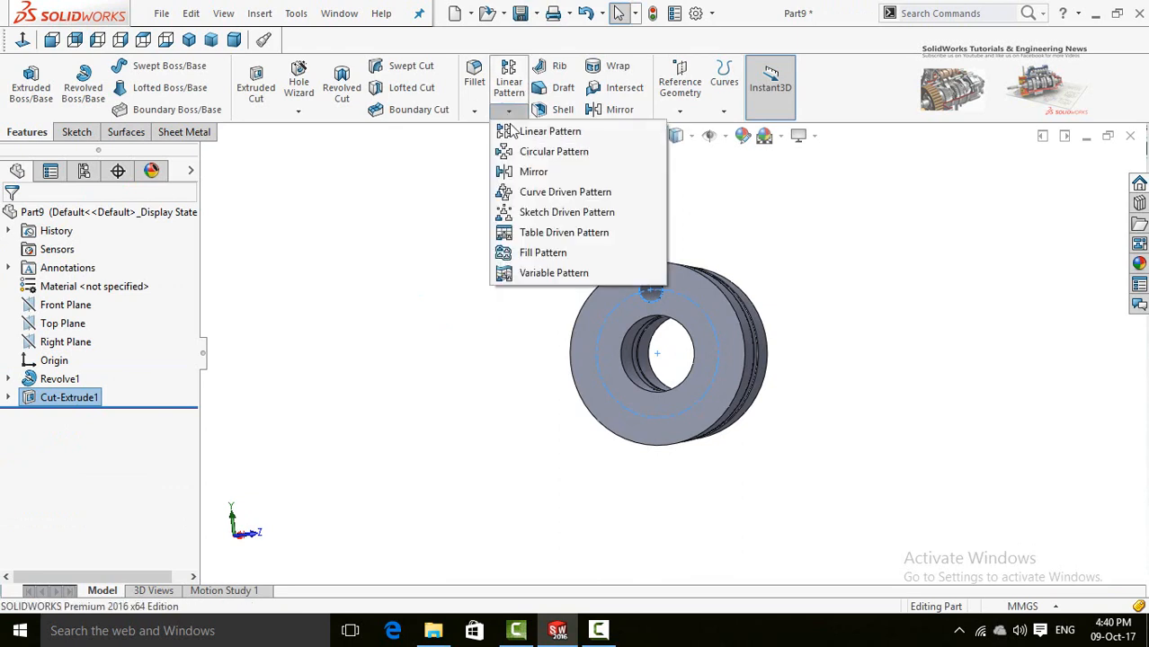
pyautogui.click(532, 153)
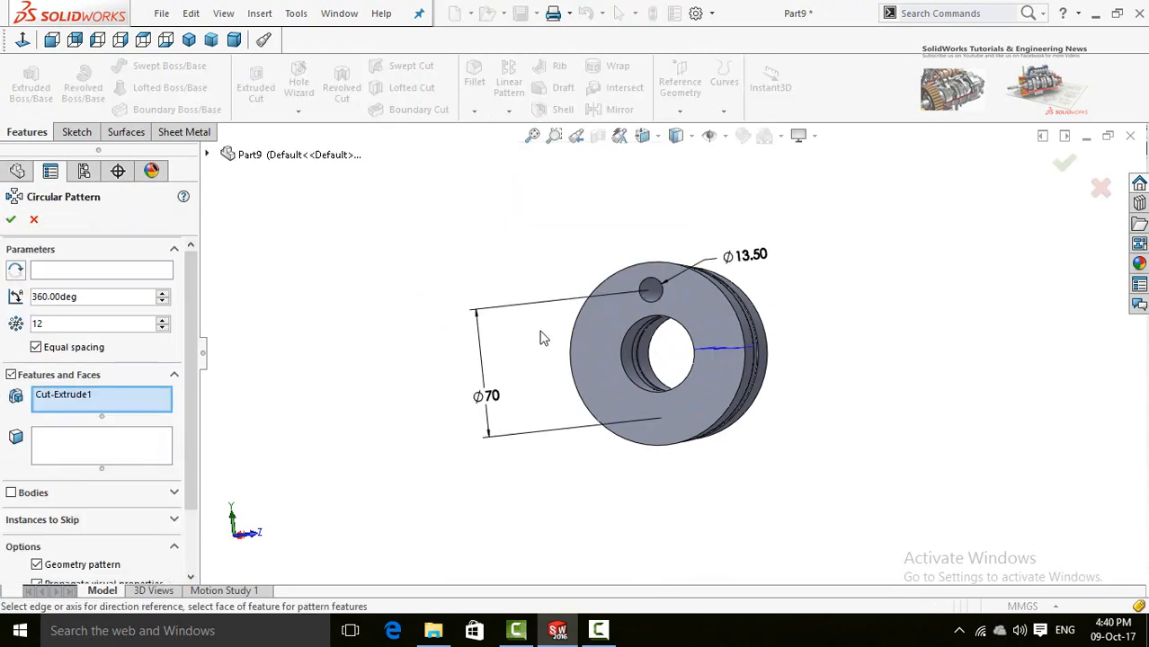
pyautogui.scroll(-4, 548, 323)
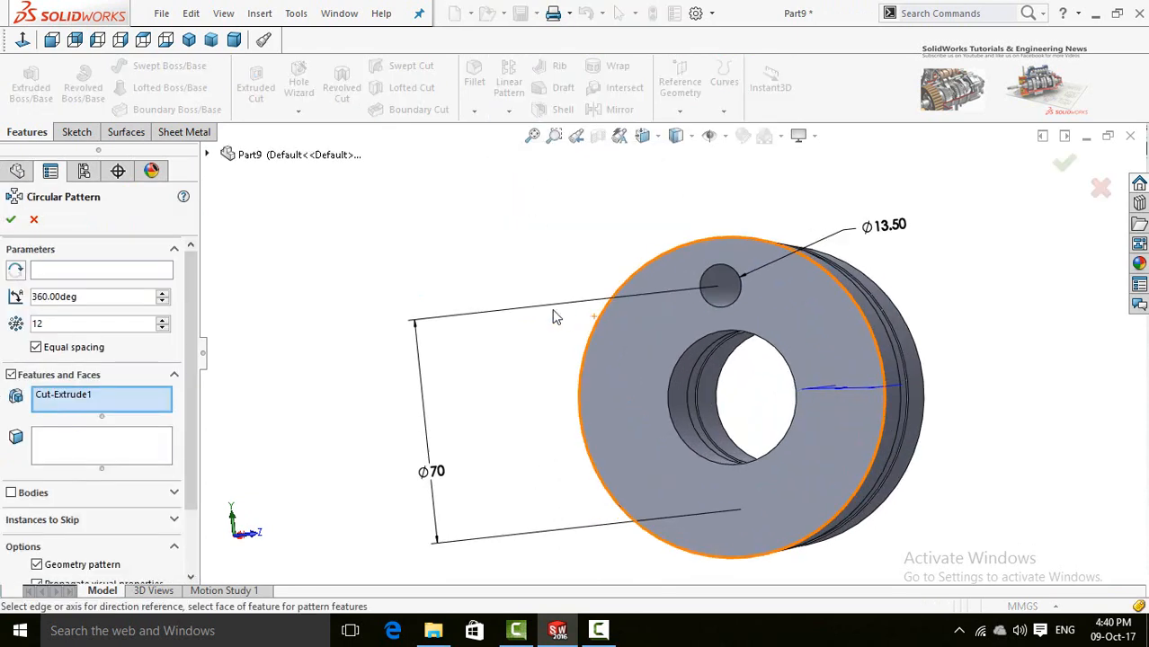
pyautogui.click(61, 275)
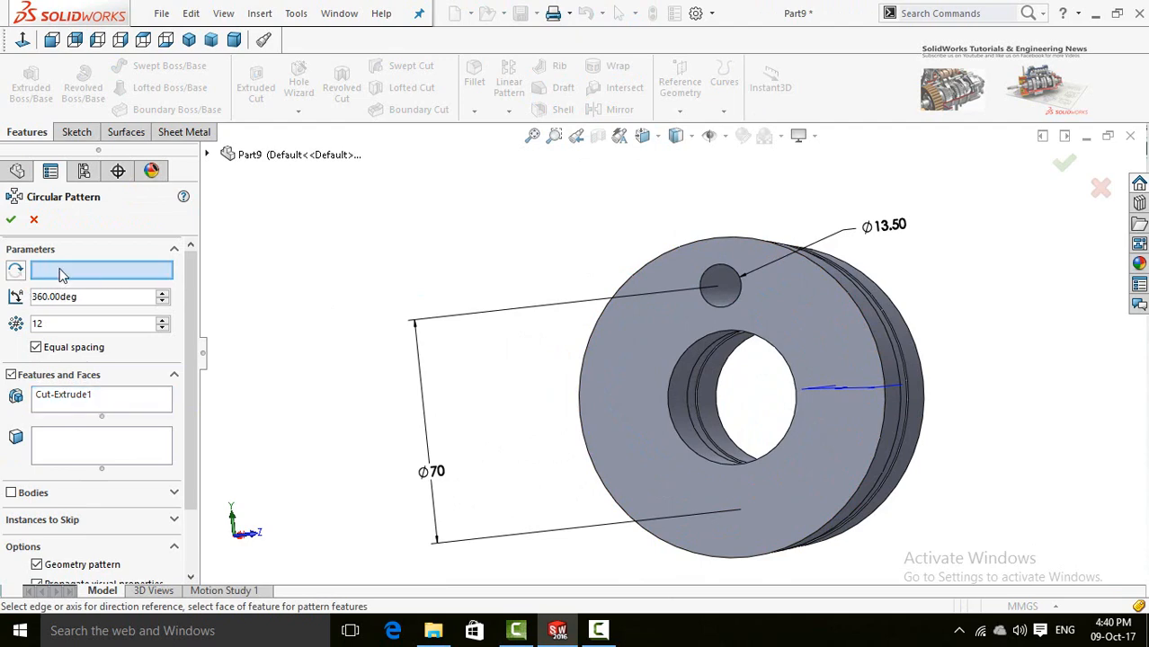
pyautogui.click(581, 363)
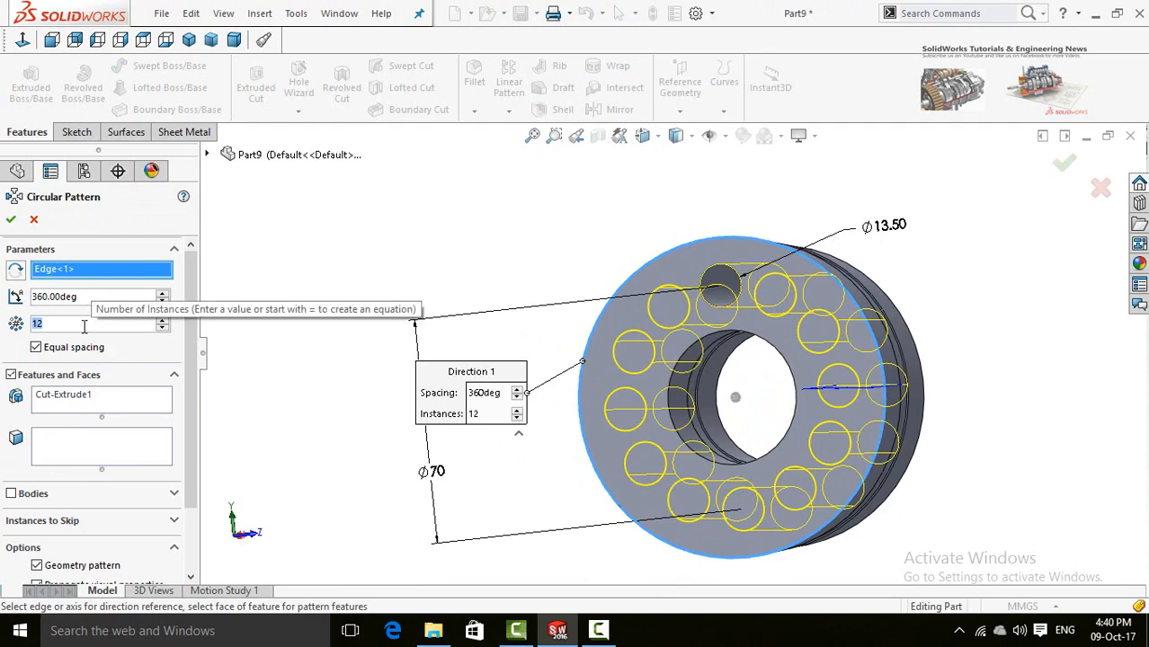
pyautogui.write('6')
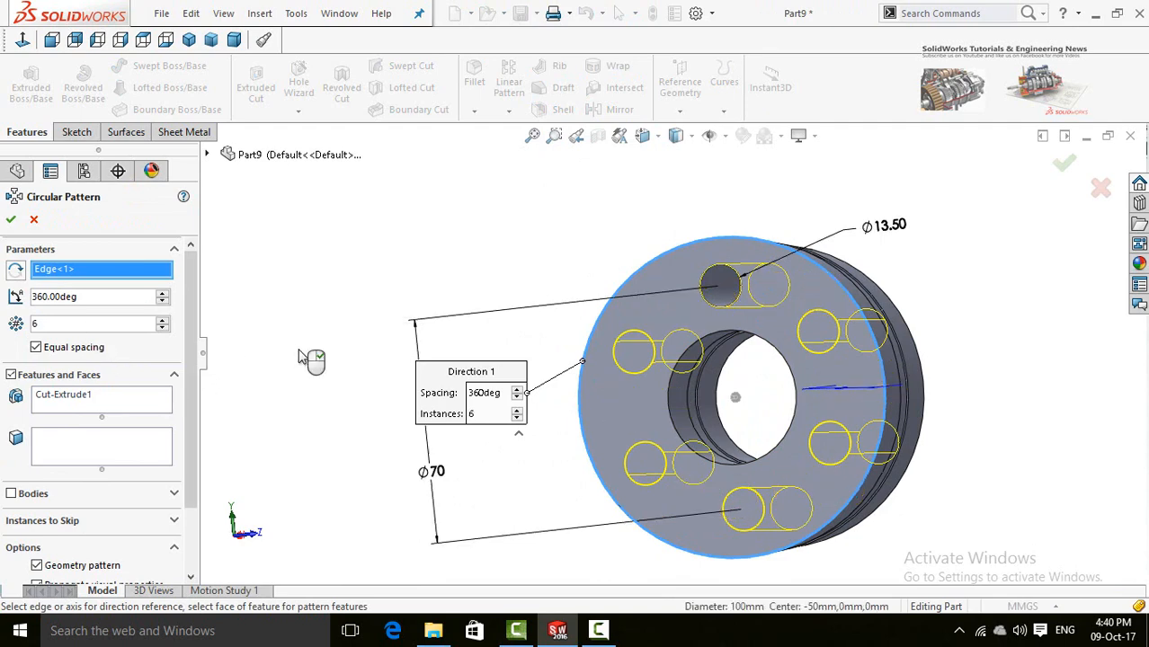
pyautogui.click(11, 219)
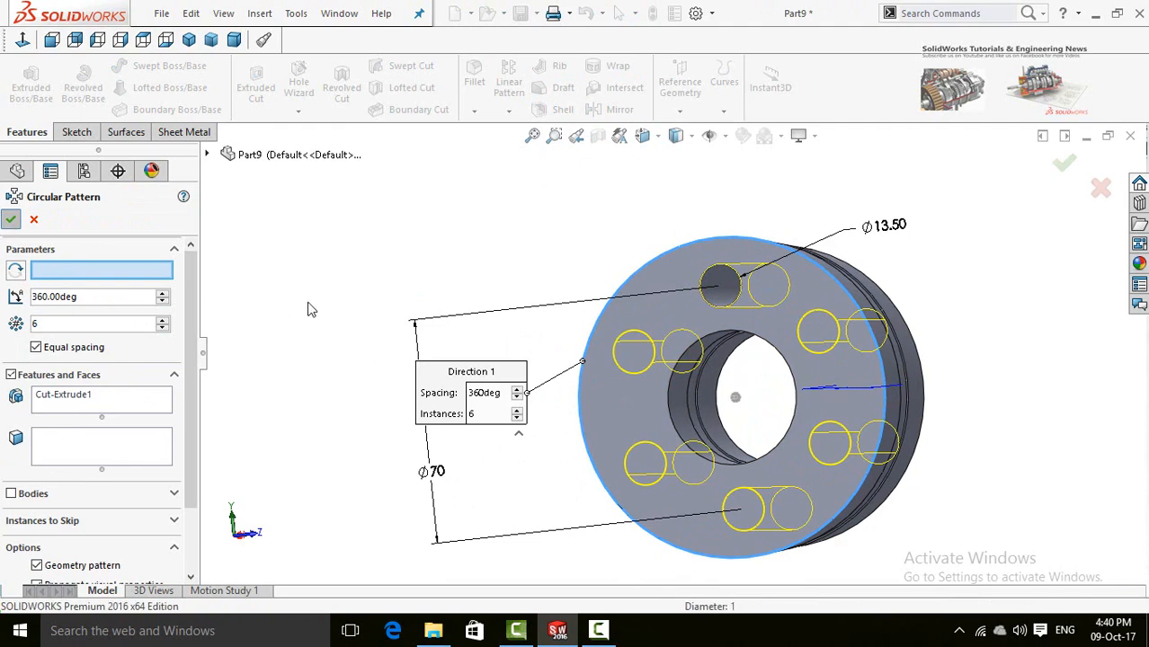
# - Start a sketch on the ring's flat face and draw a 70 mm construction circle from the origin through the hole centres
pyautogui.scroll(3, 455, 369)
pyautogui.moveTo(455, 363); pyautogui.dragTo(608, 307, button='middle')
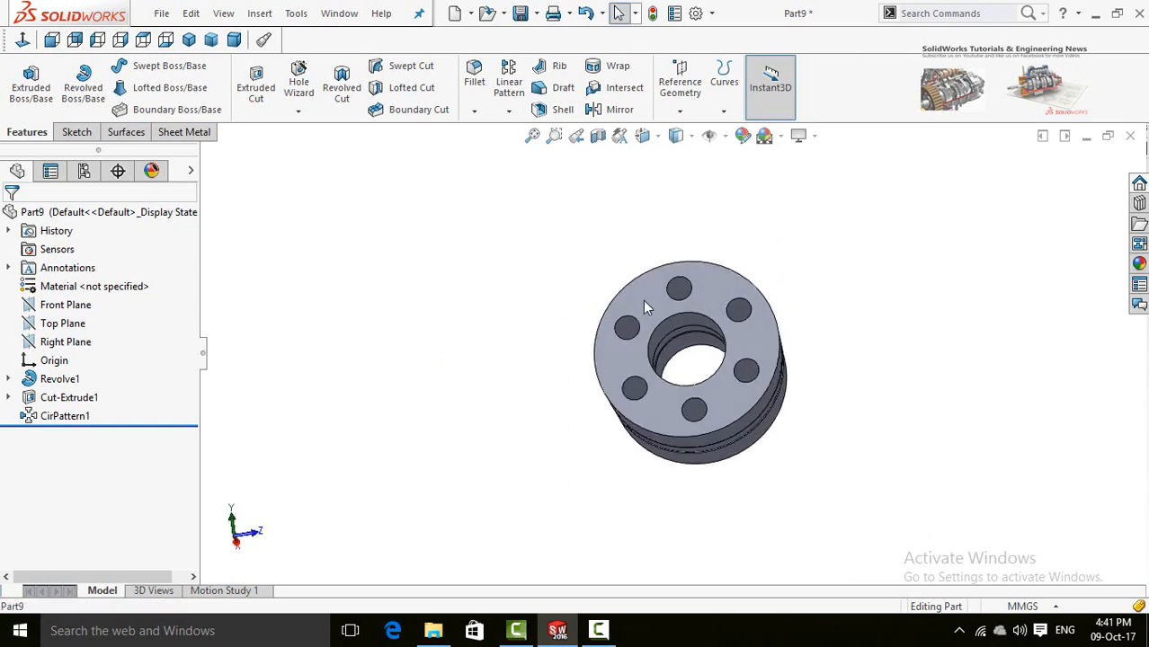
pyautogui.click(643, 299)
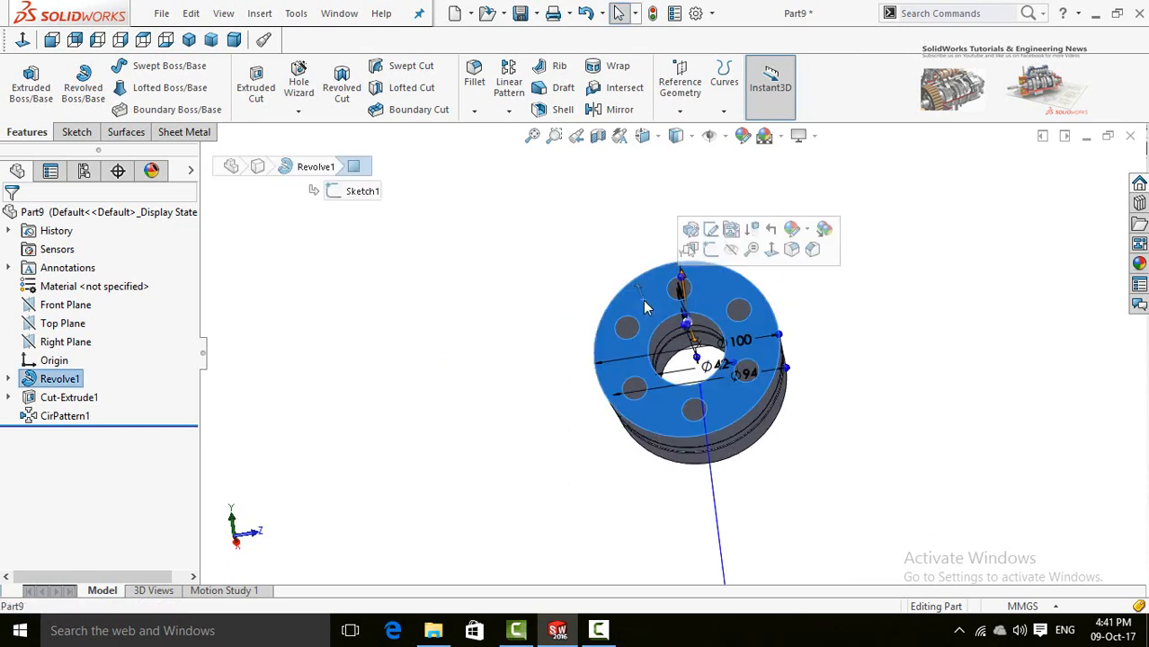
pyautogui.click(710, 255)
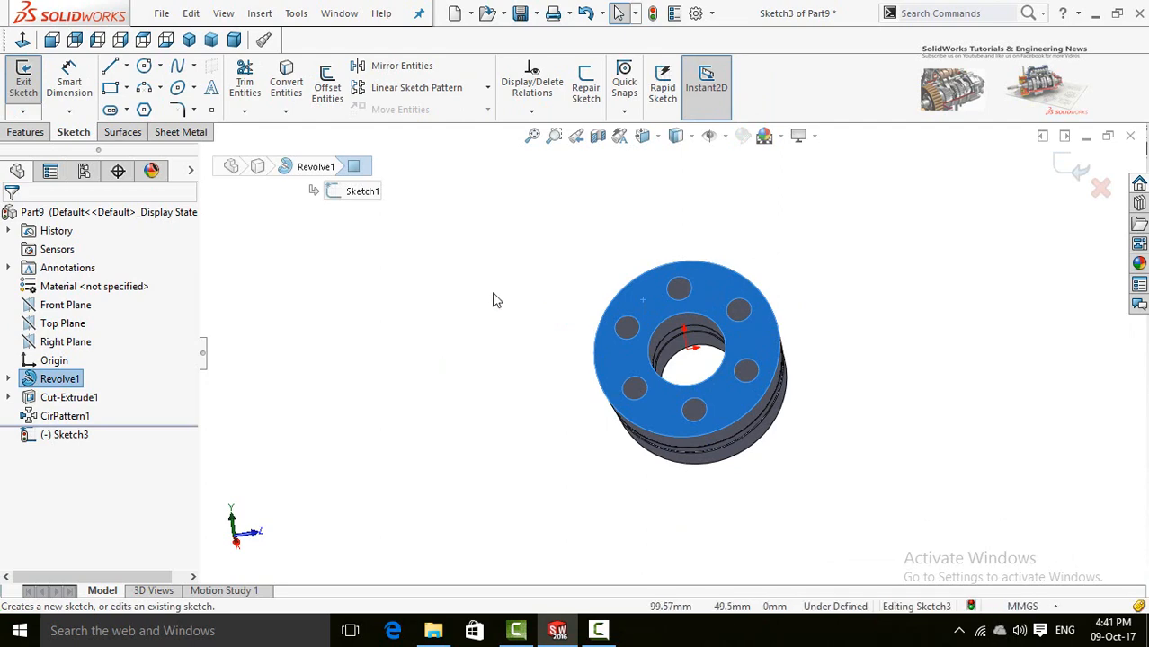
pyautogui.click(22, 41)
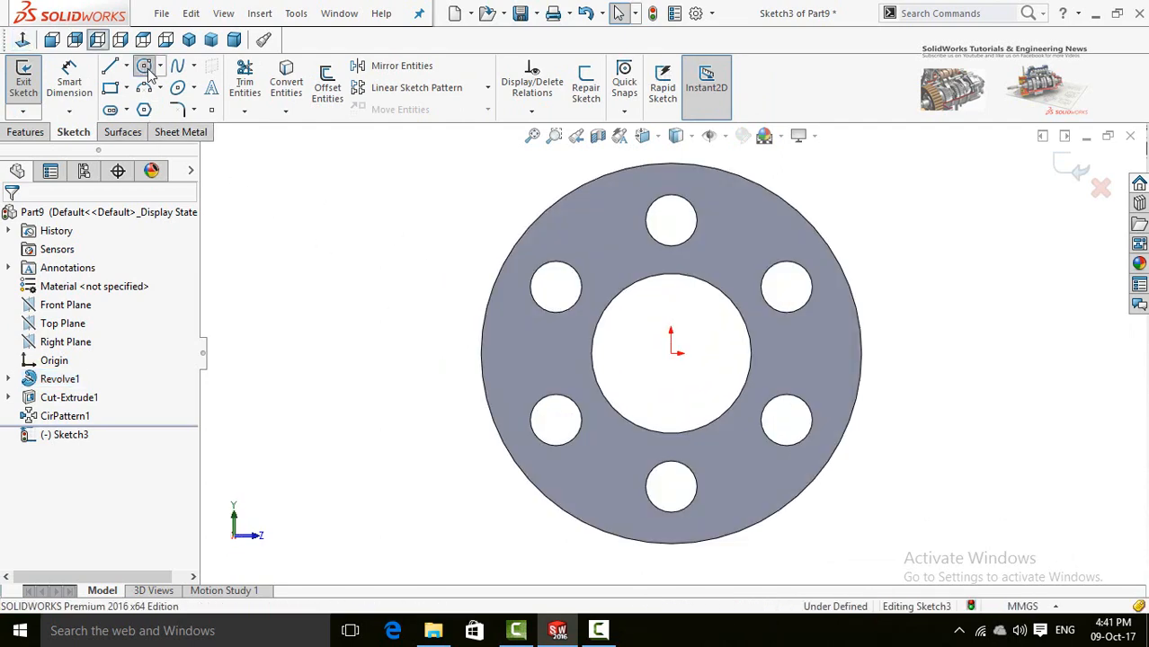
pyautogui.click(146, 69)
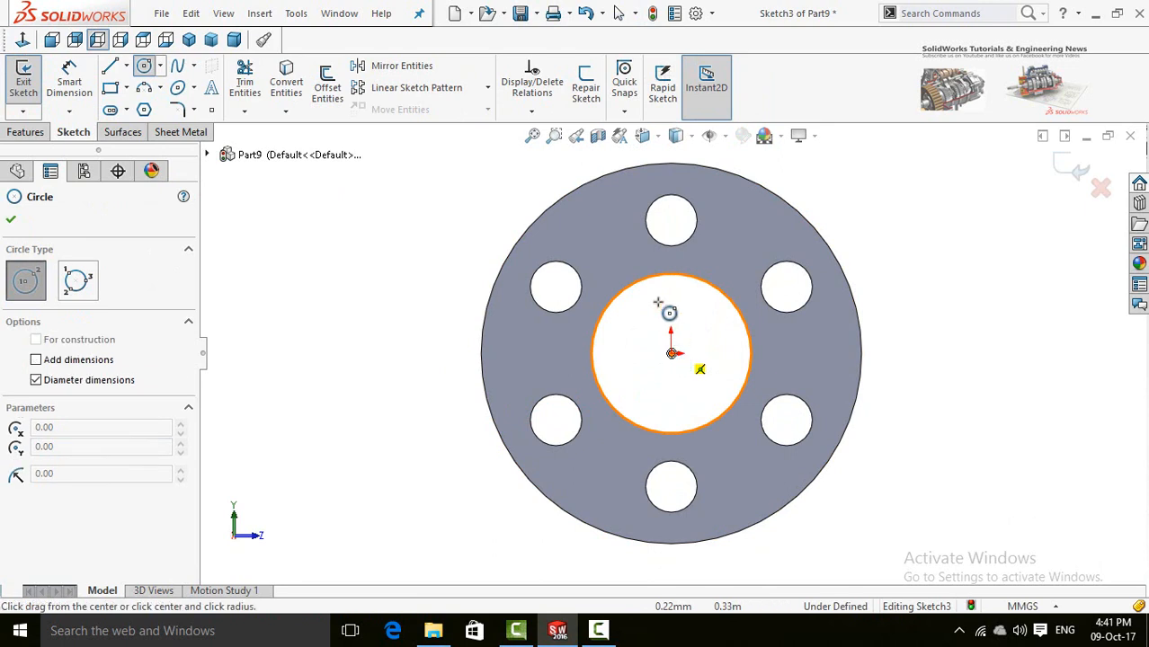
pyautogui.click(671, 352)
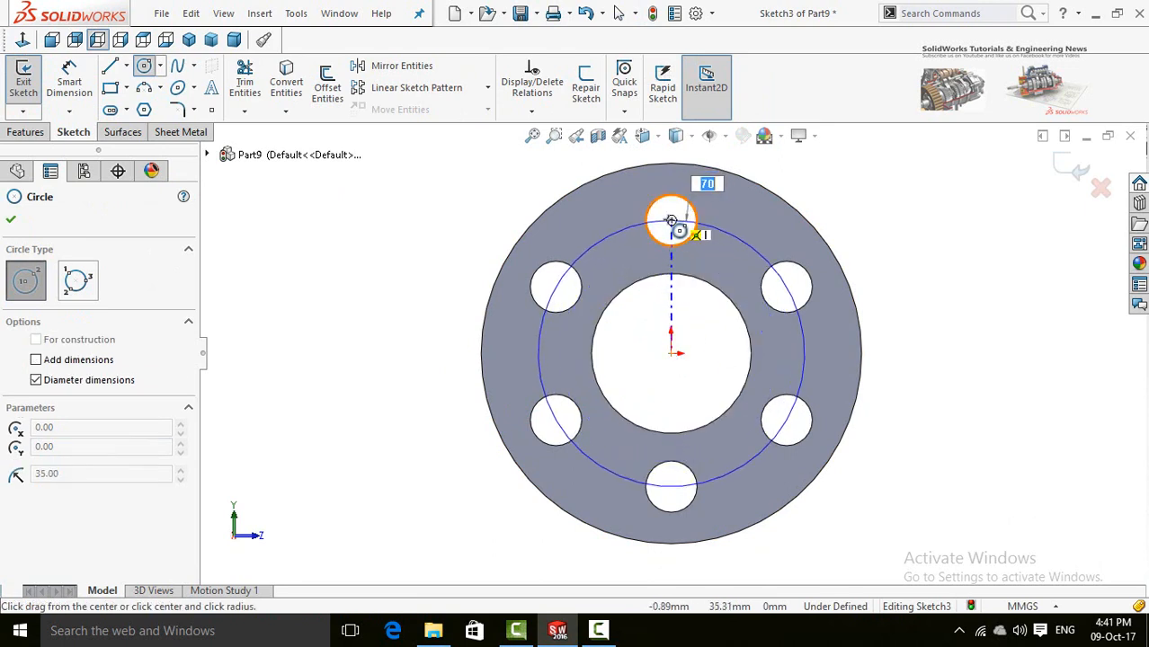
pyautogui.click(671, 220)
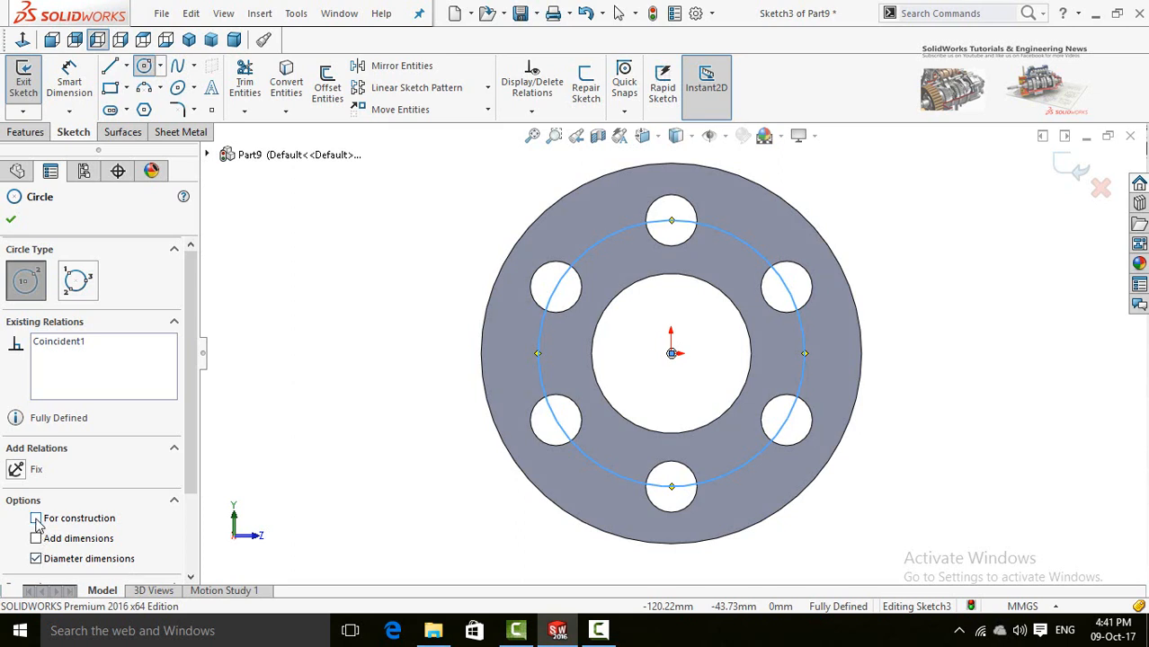
pyautogui.click(36, 519)
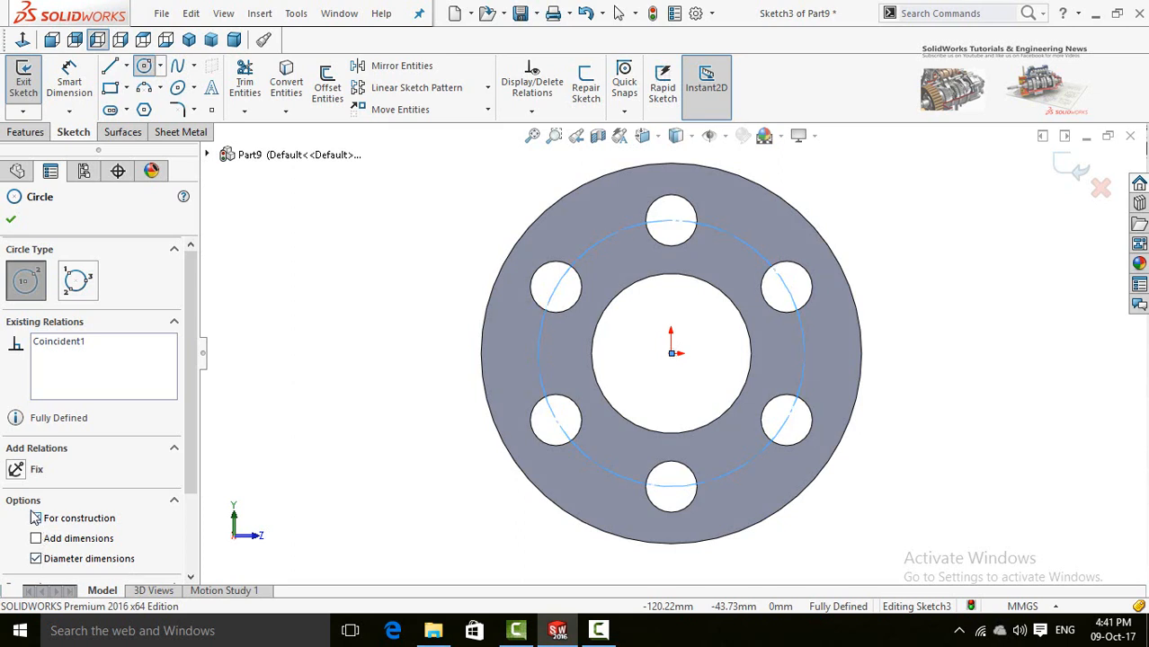
pyautogui.click(13, 220)
# - Draw centerlines from the upper-left hole's centre to the origin and from there to the top hole's centre
pyautogui.click(126, 66)
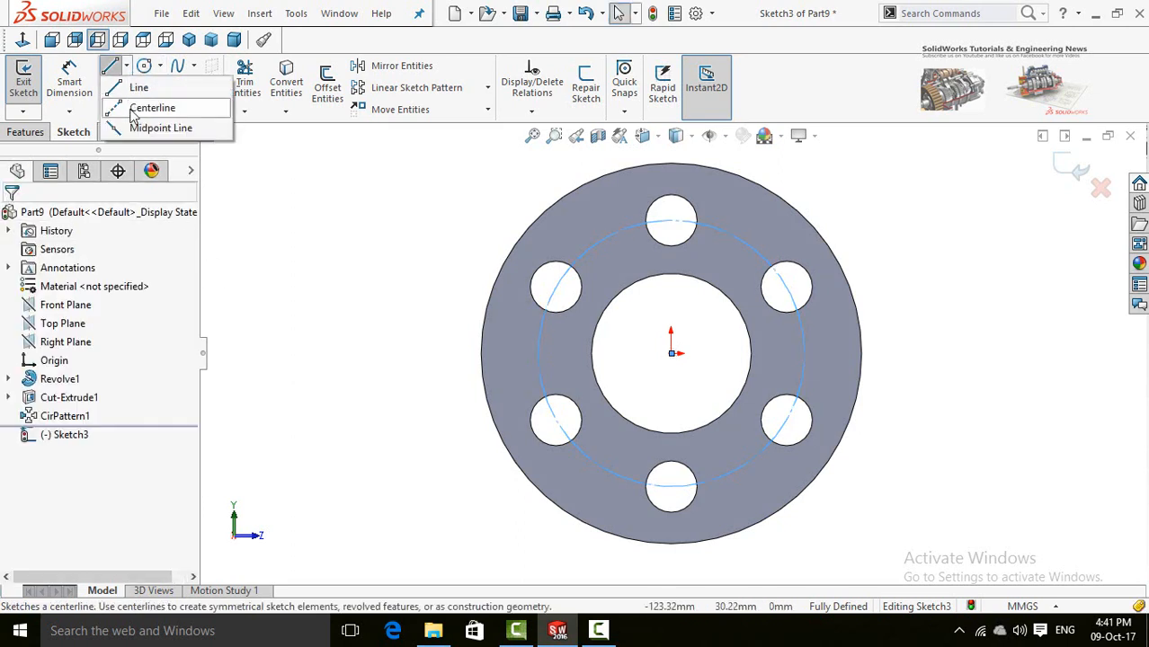
pyautogui.click(135, 108)
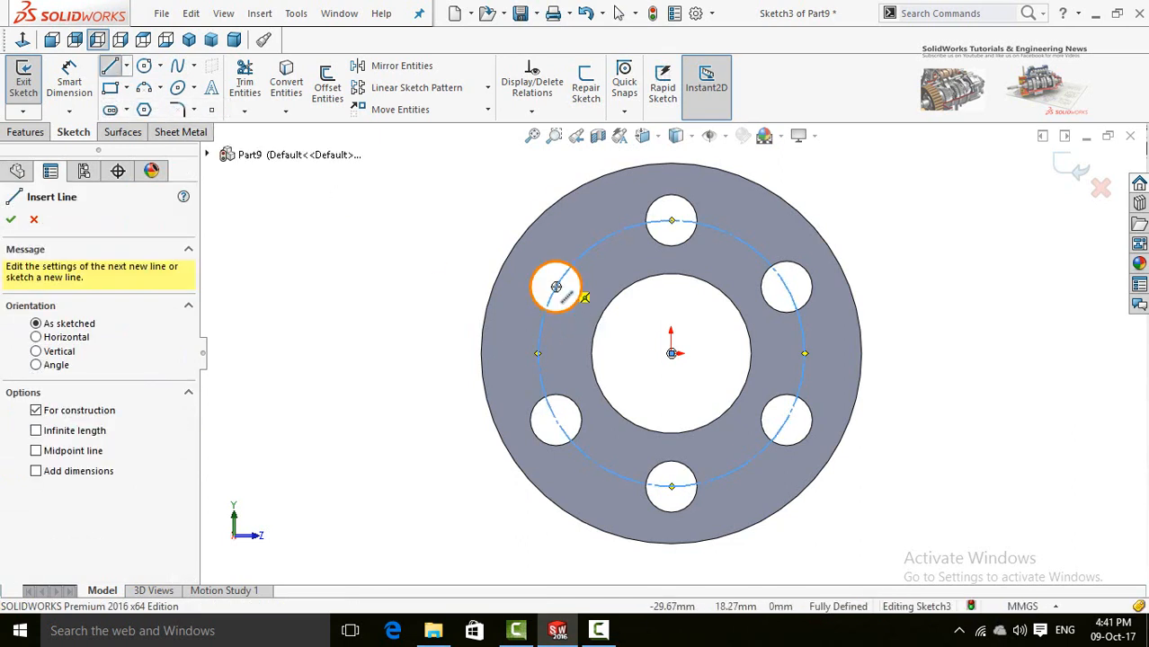
pyautogui.click(557, 290)
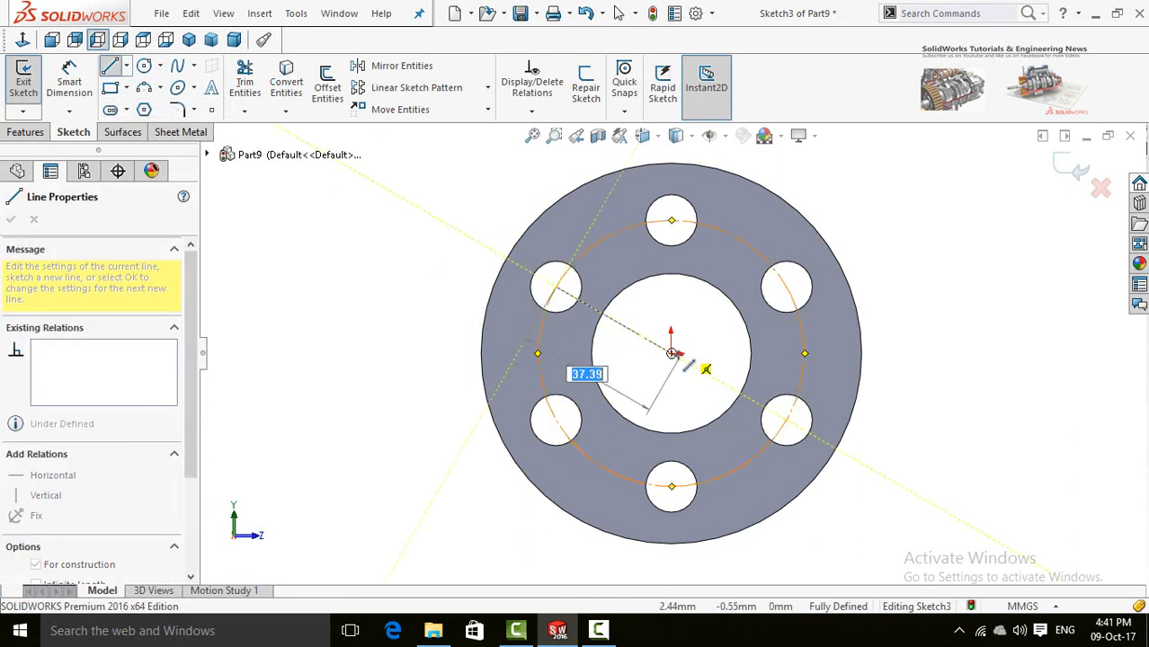
pyautogui.click(673, 353)
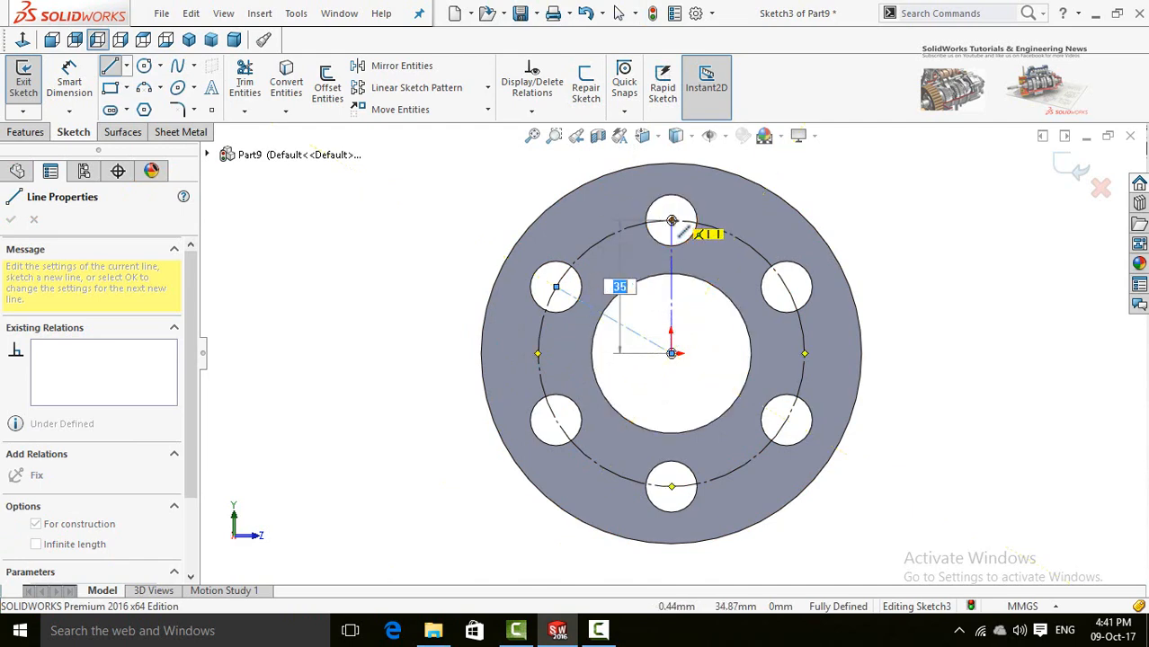
pyautogui.click(672, 220)
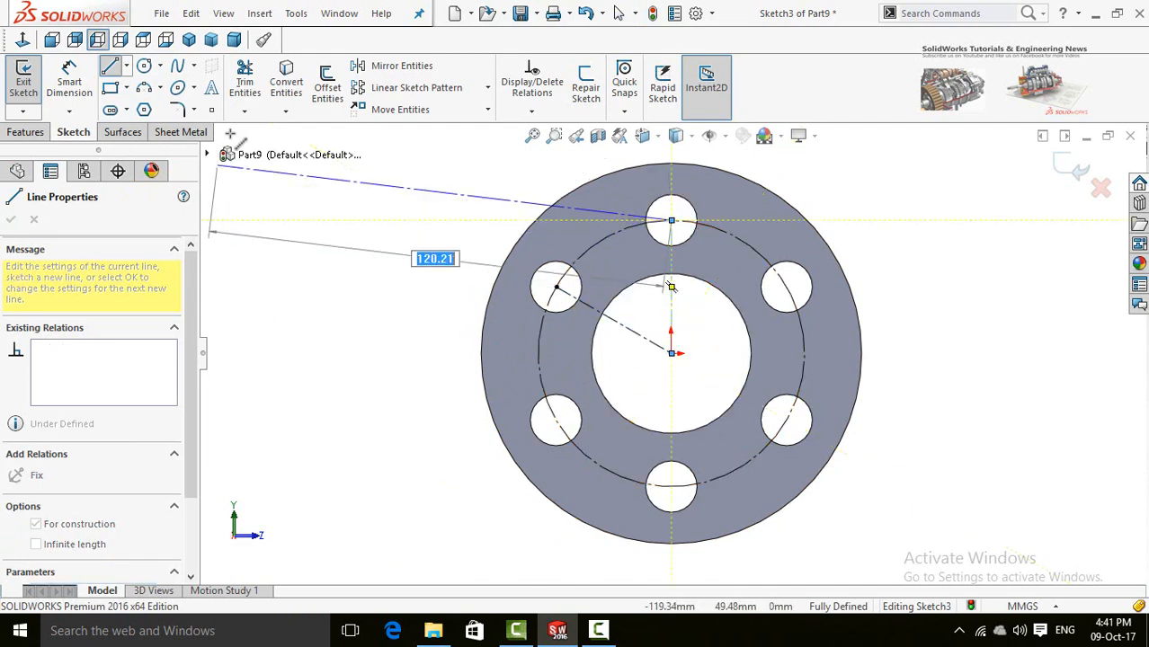
# - Trim the construction circle, keeping only the arc between the upper-left and top holes
pyautogui.click(244, 86)
pyautogui.moveTo(461, 454); pyautogui.dragTo(584, 422)
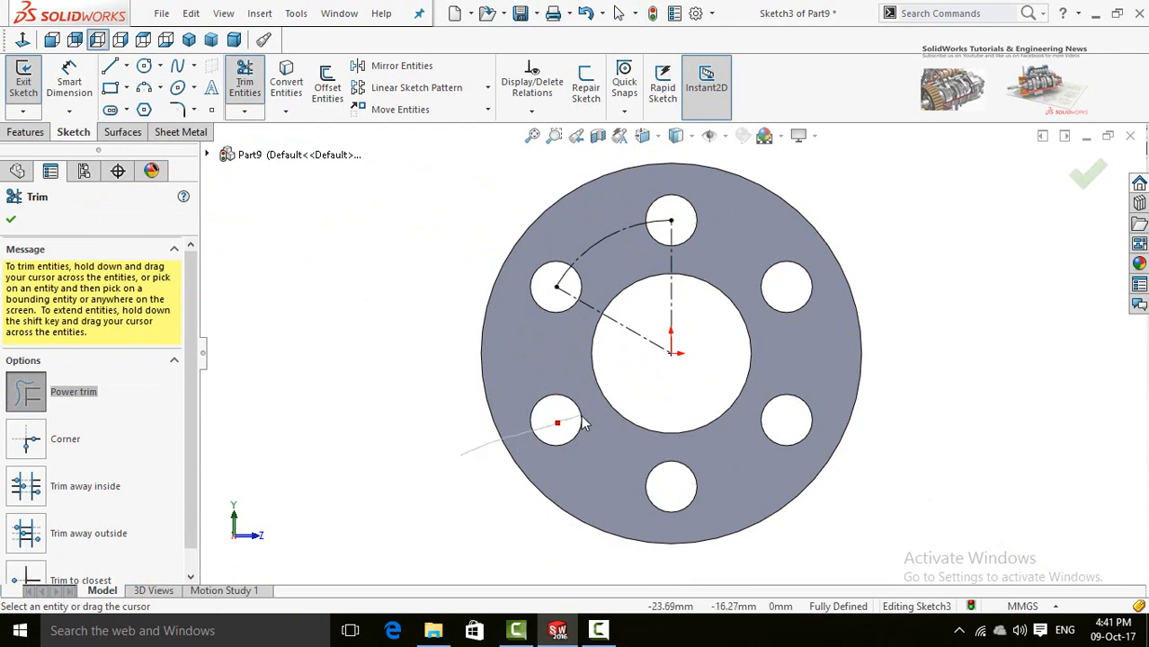
pyautogui.click(11, 219)
# - Sketch a circle about 11 mm in diameter centred on the midpoint of the construction arc
pyautogui.click(145, 69)
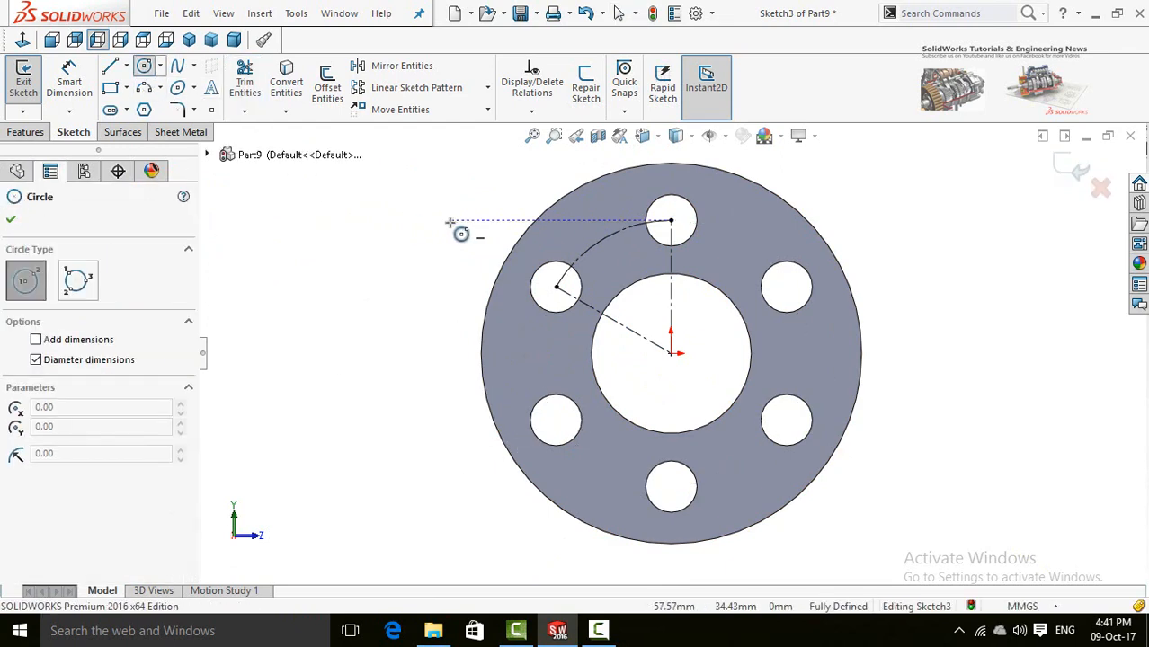
pyautogui.click(604, 238)
pyautogui.click(612, 259)
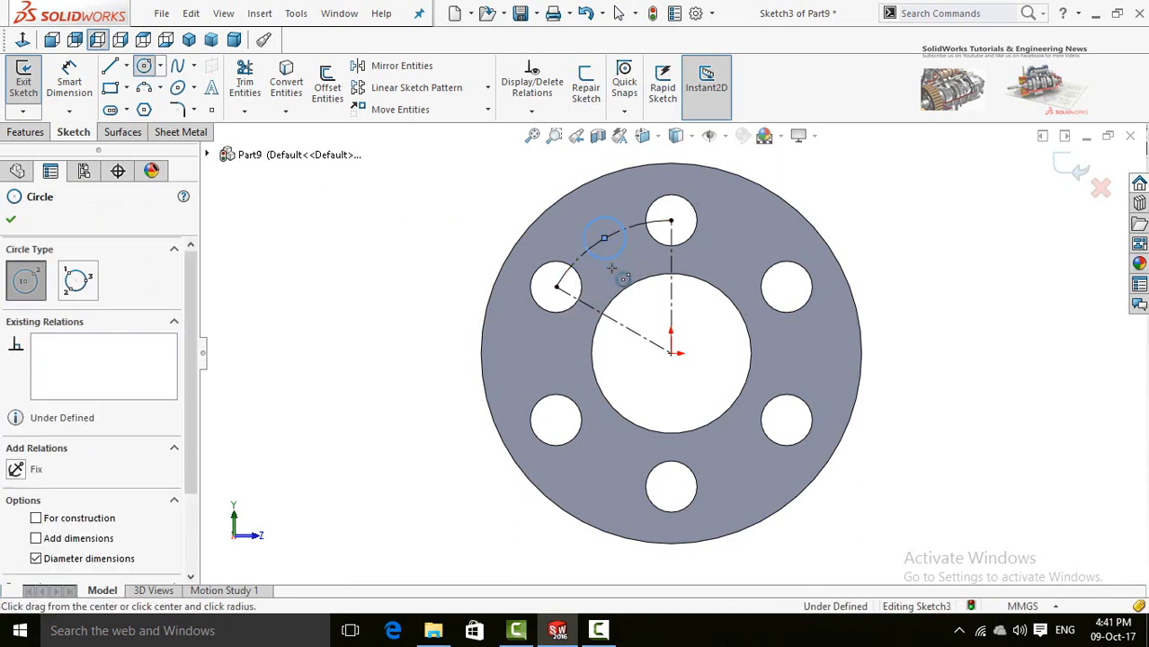
# - Dimension the new circle's diameter to 12 mm
pyautogui.moveTo(404, 396); pyautogui.dragTo(396, 257, button='right')
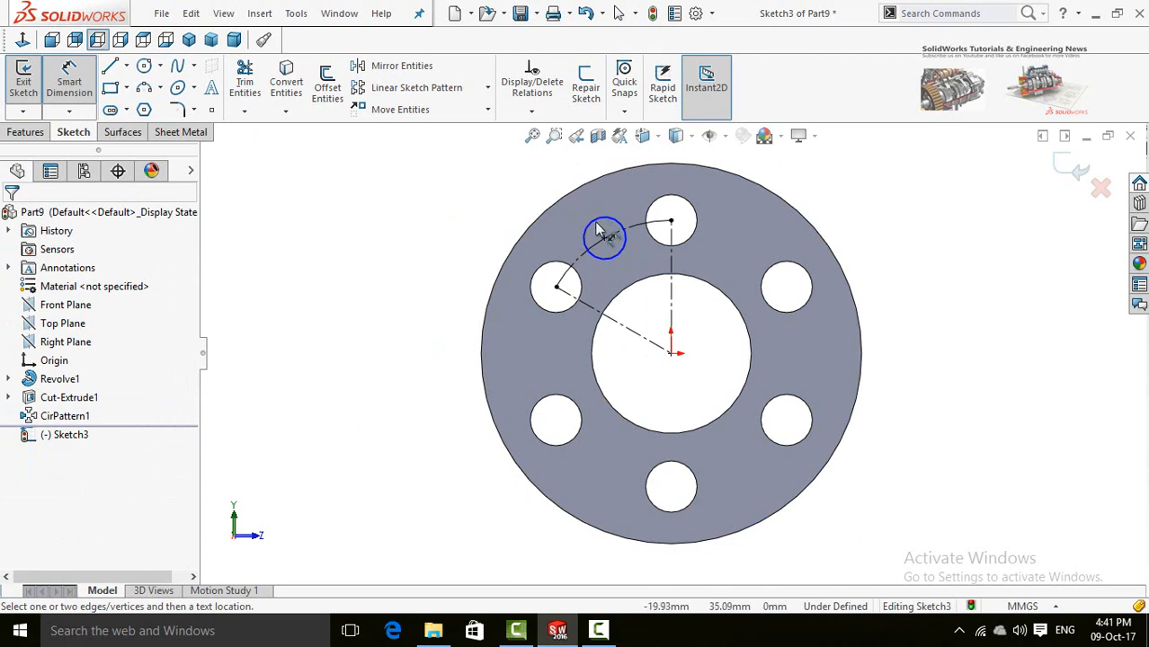
pyautogui.click(596, 225)
pyautogui.click(400, 244)
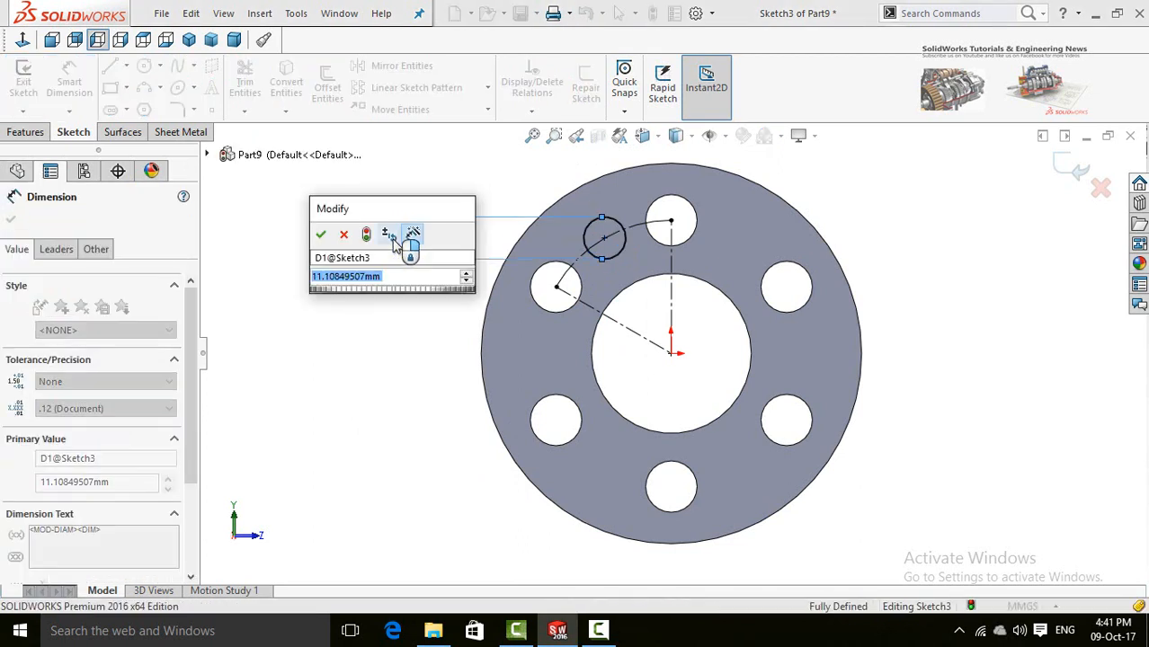
pyautogui.write('12')
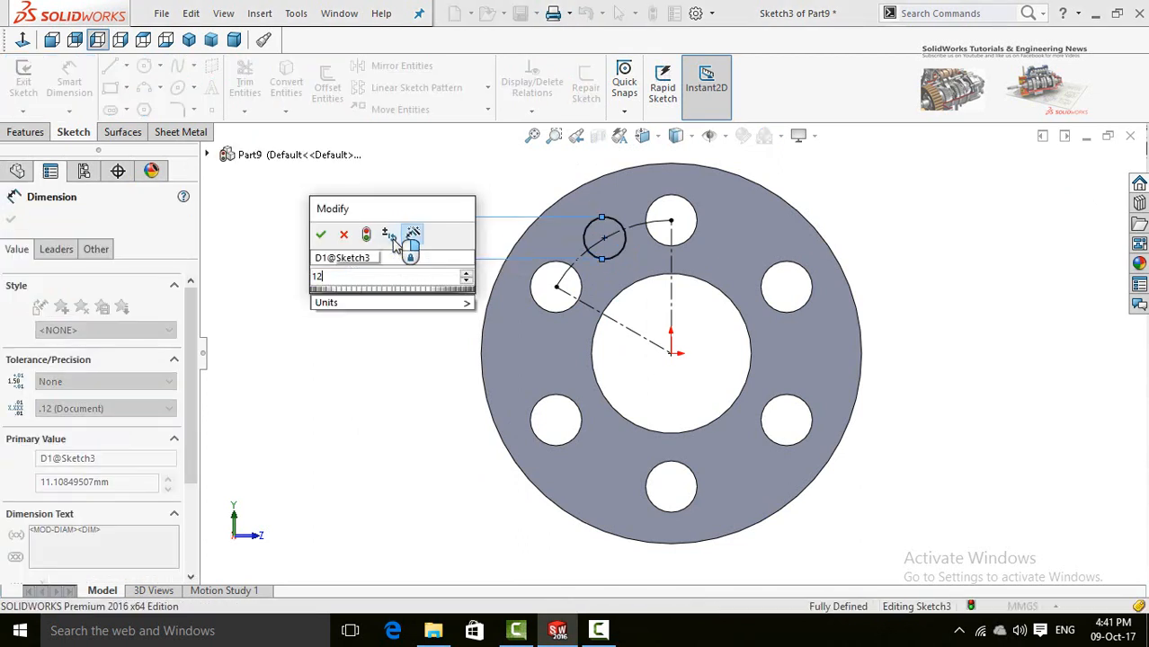
pyautogui.press('Return')
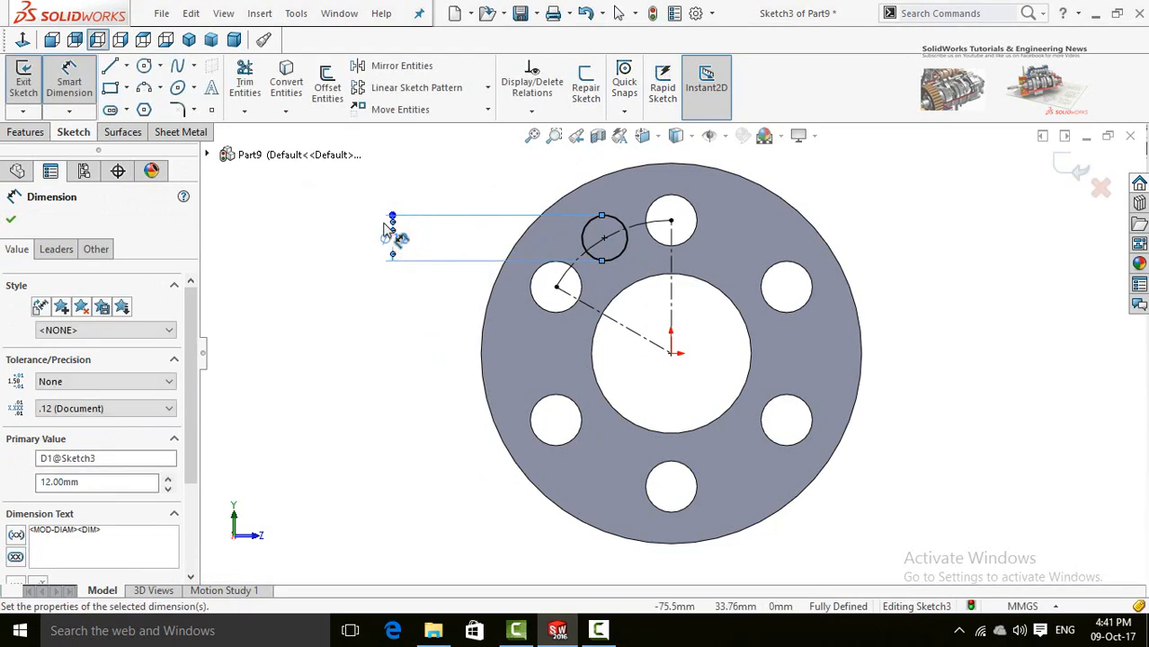
pyautogui.click(11, 221)
# - Cut the 12 mm circle through the ring as a blind extruded cut 69 mm deep
pyautogui.click(25, 134)
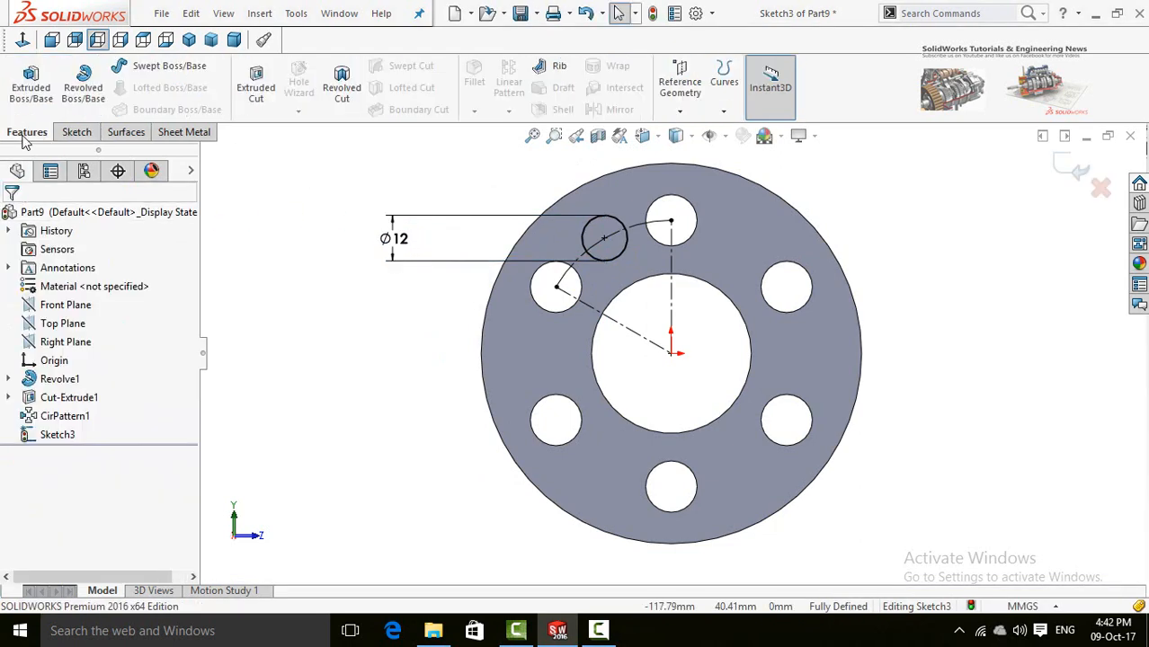
pyautogui.click(258, 106)
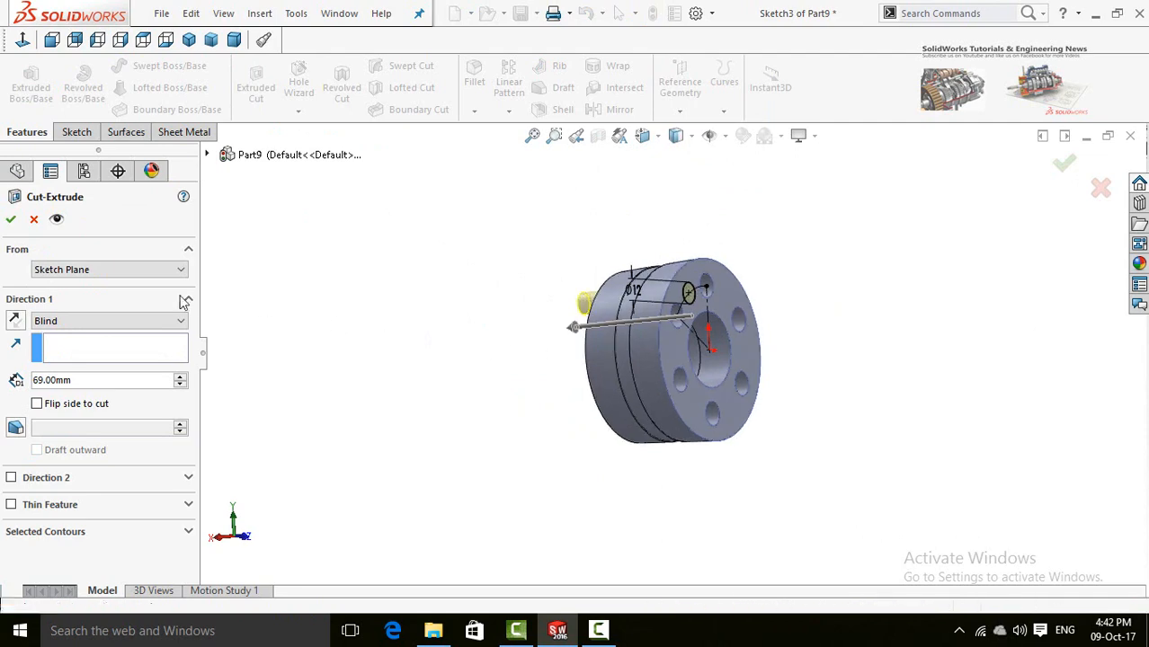
pyautogui.click(11, 220)
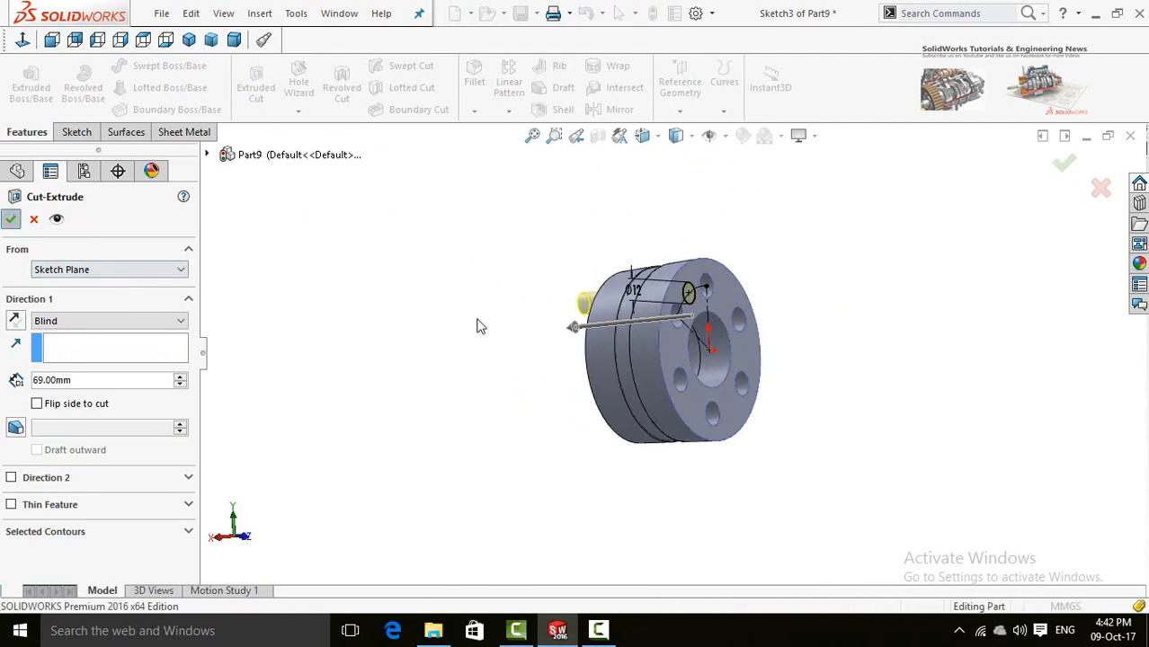
# - Start a sketch on the ring's flat face and draw a circle about 16.7 mm in diameter concentric with the 12 mm hole
pyautogui.moveTo(576, 307); pyautogui.dragTo(426, 302, button='middle')
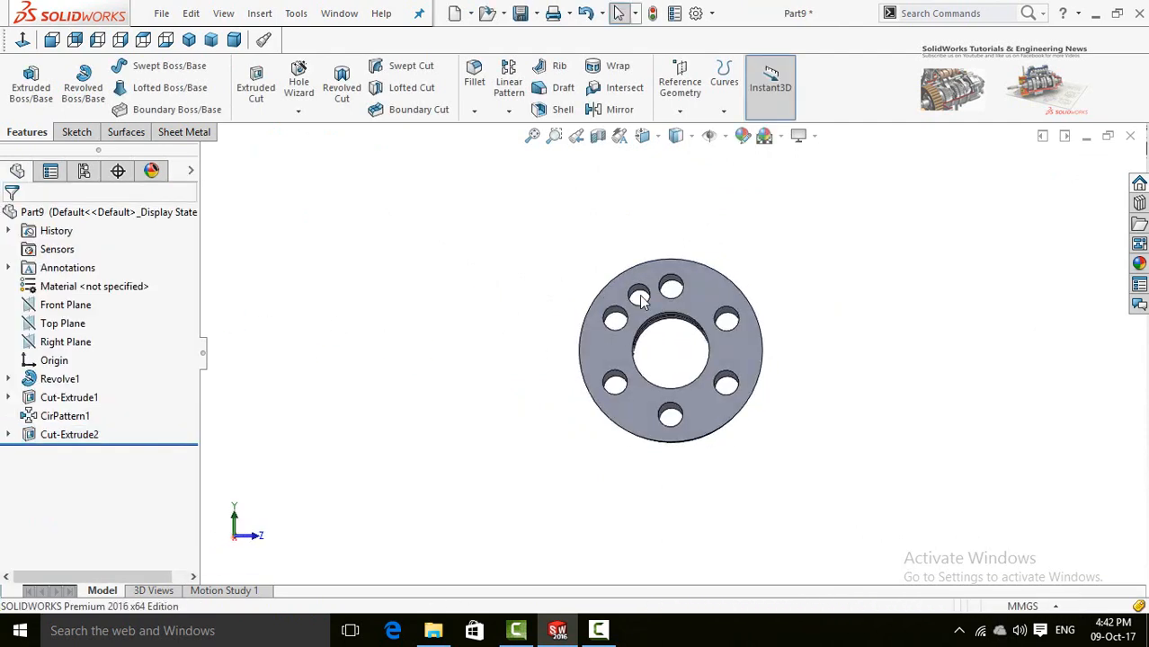
pyautogui.scroll(-4, 636, 284)
pyautogui.click(651, 268)
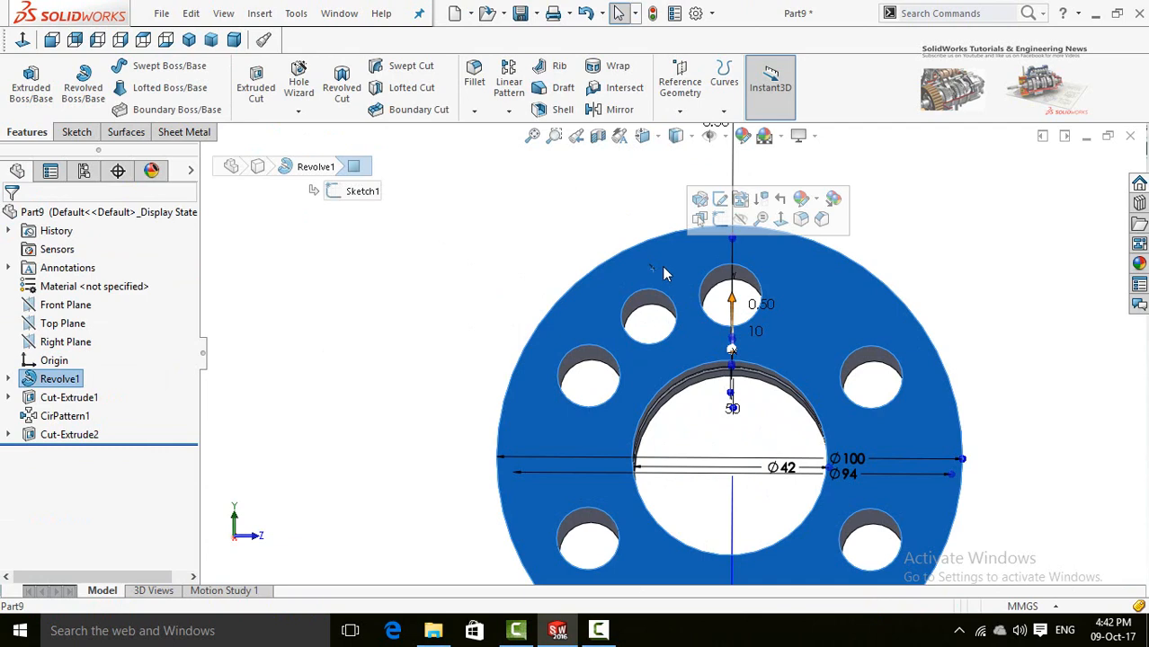
pyautogui.click(721, 222)
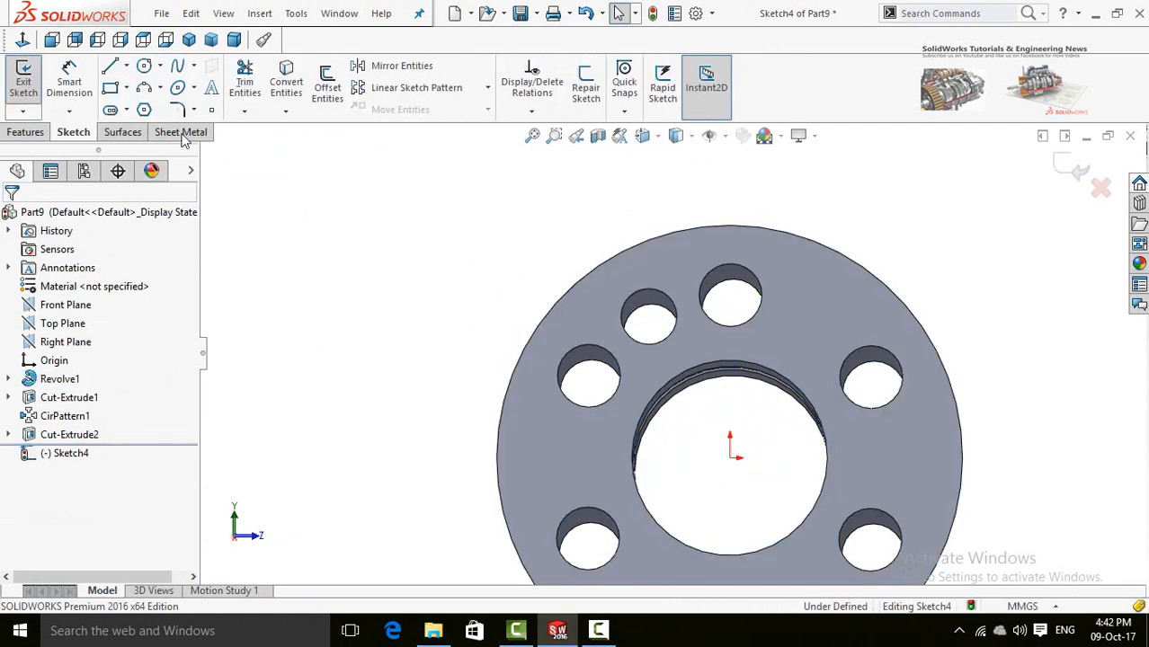
pyautogui.click(144, 66)
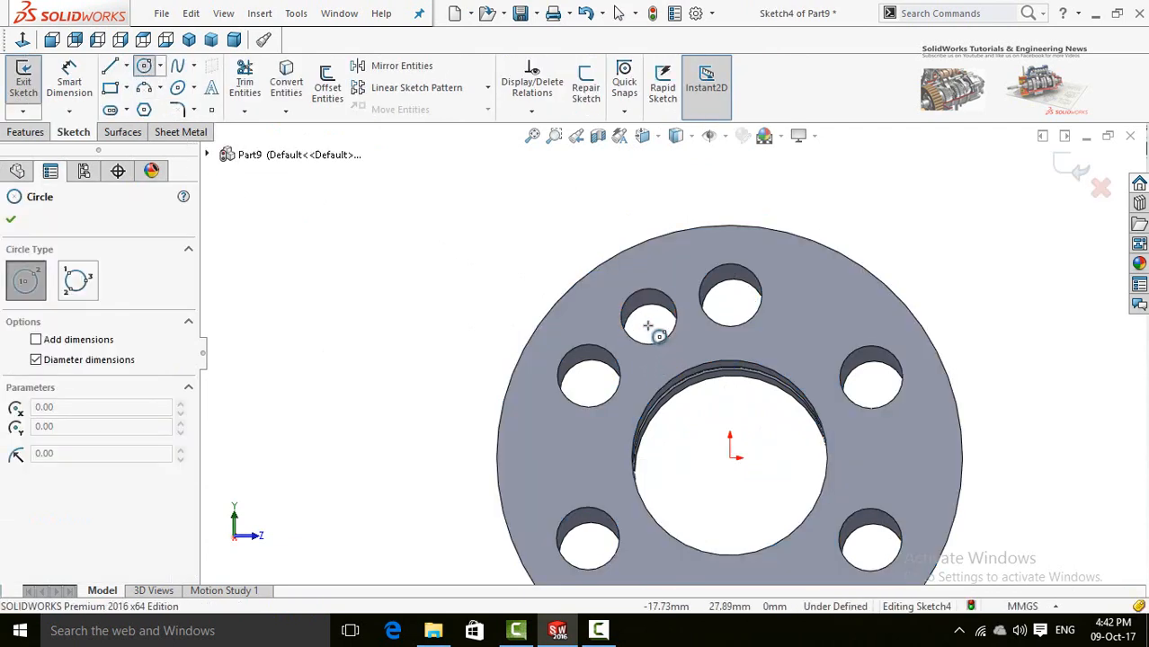
pyautogui.click(648, 319)
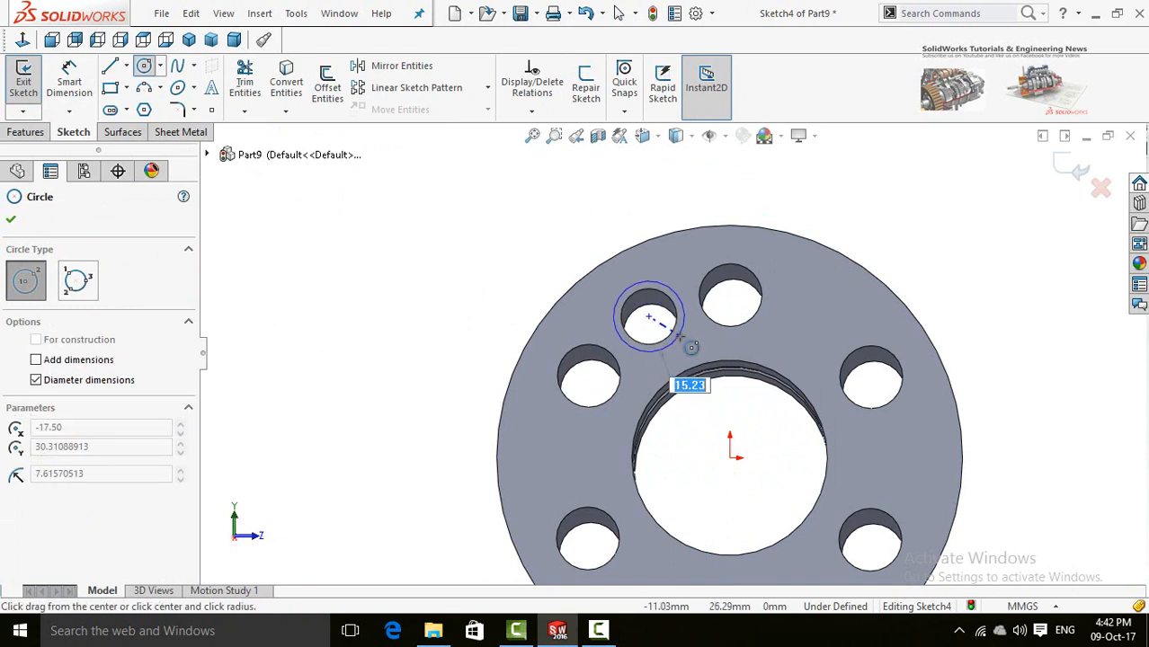
pyautogui.click(681, 338)
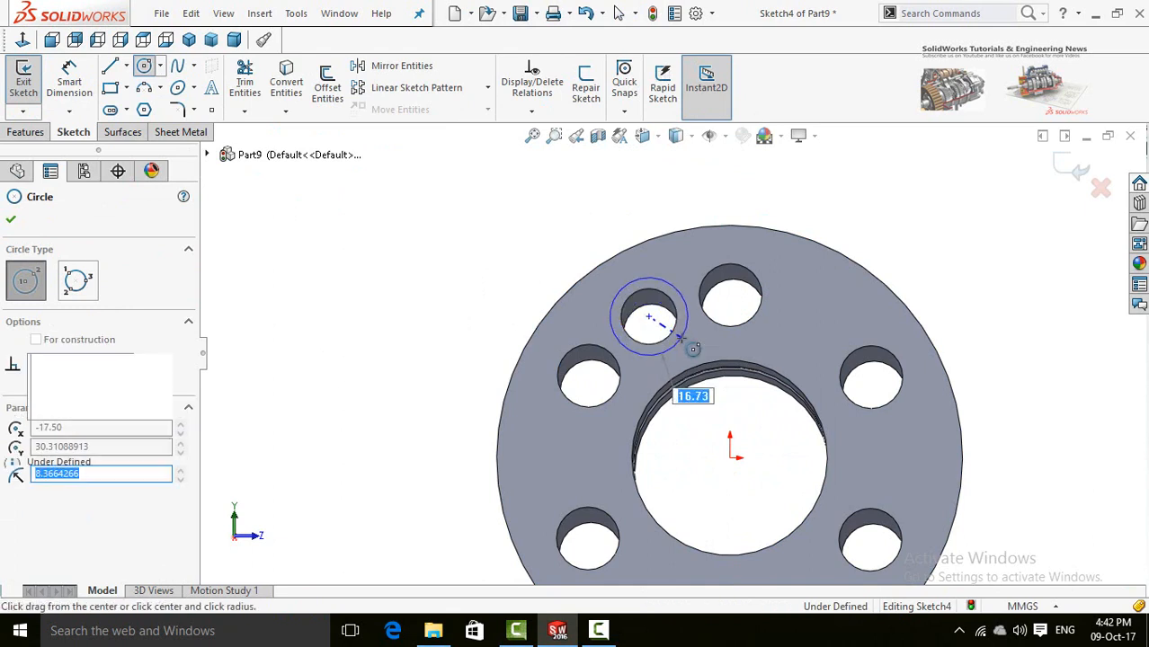
# - Dimension the concentric circle's diameter to 13.5 mm
pyautogui.moveTo(372, 369); pyautogui.dragTo(435, 282, button='right')
pyautogui.click(614, 335)
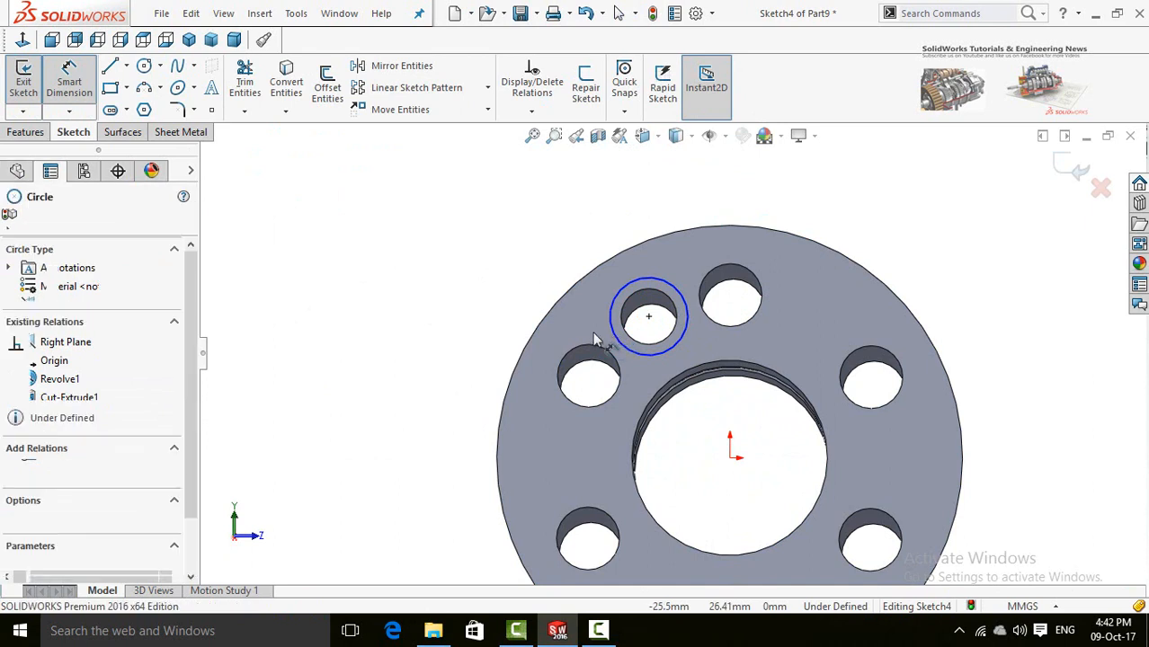
pyautogui.click(364, 344)
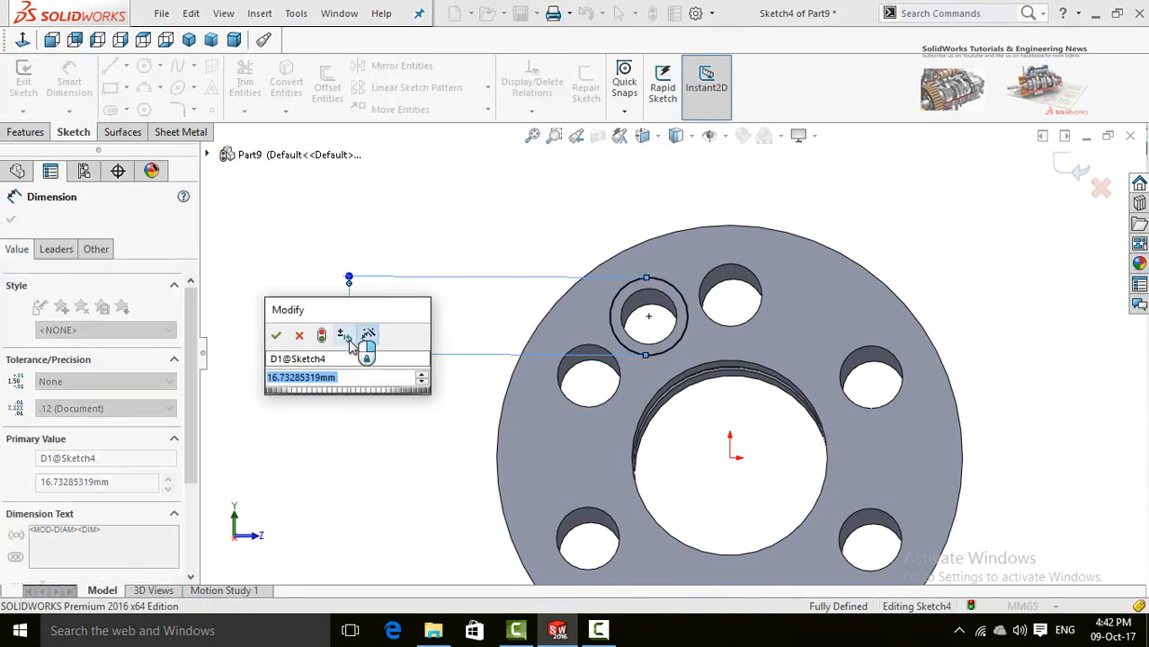
pyautogui.write('1')
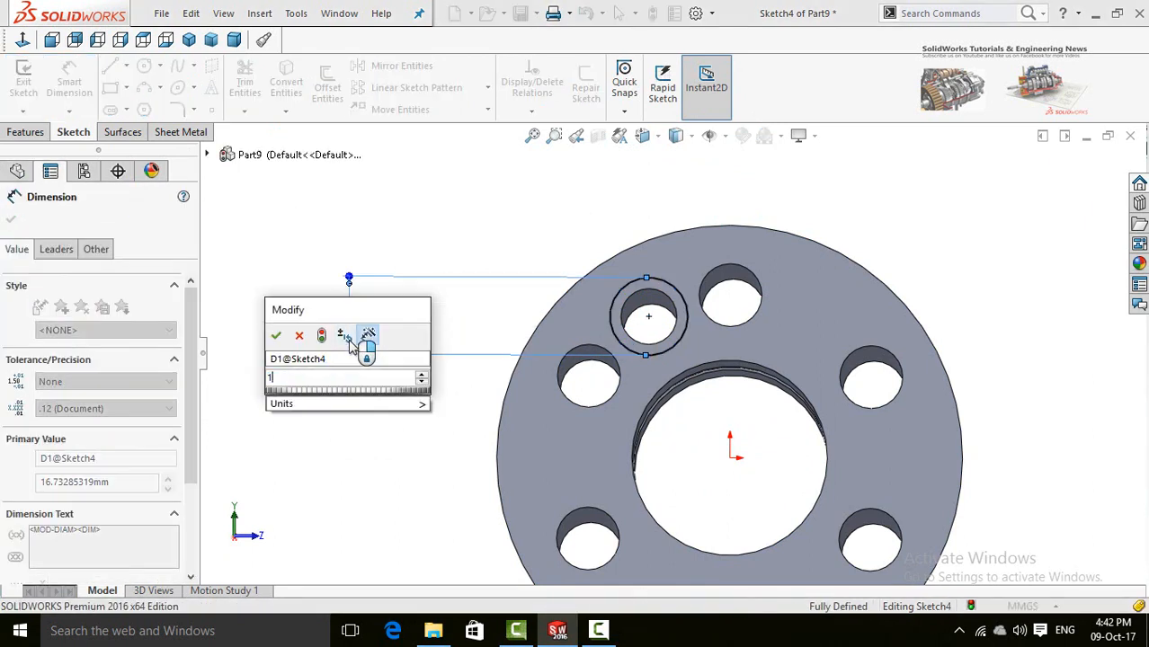
pyautogui.write('3.5')
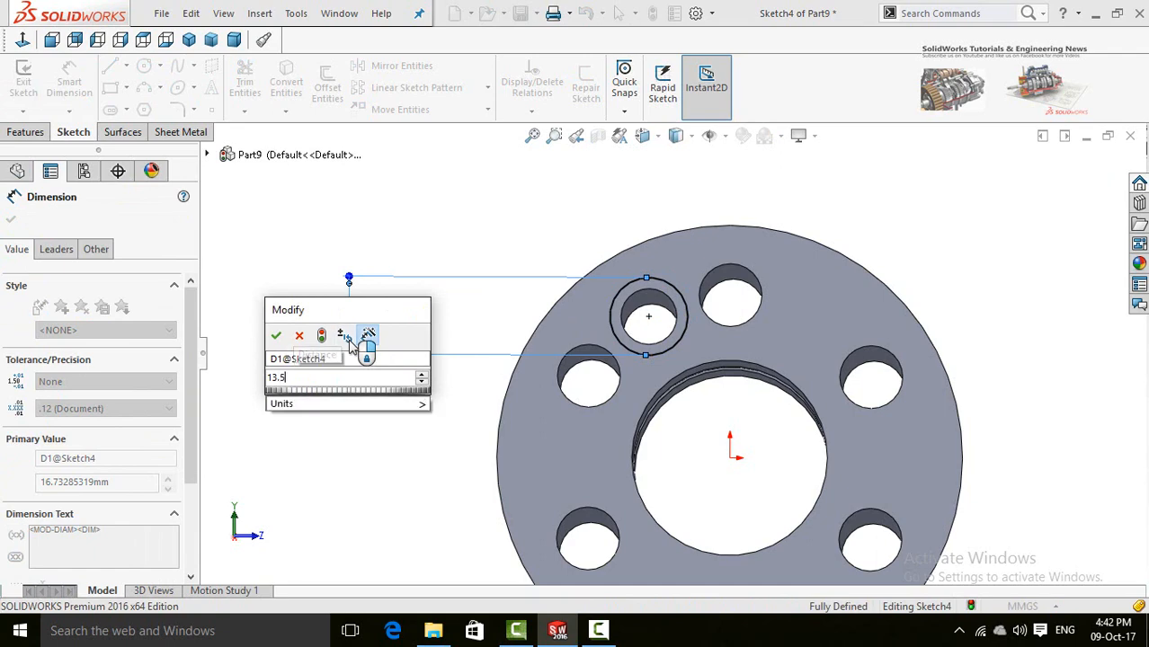
pyautogui.press('Return')
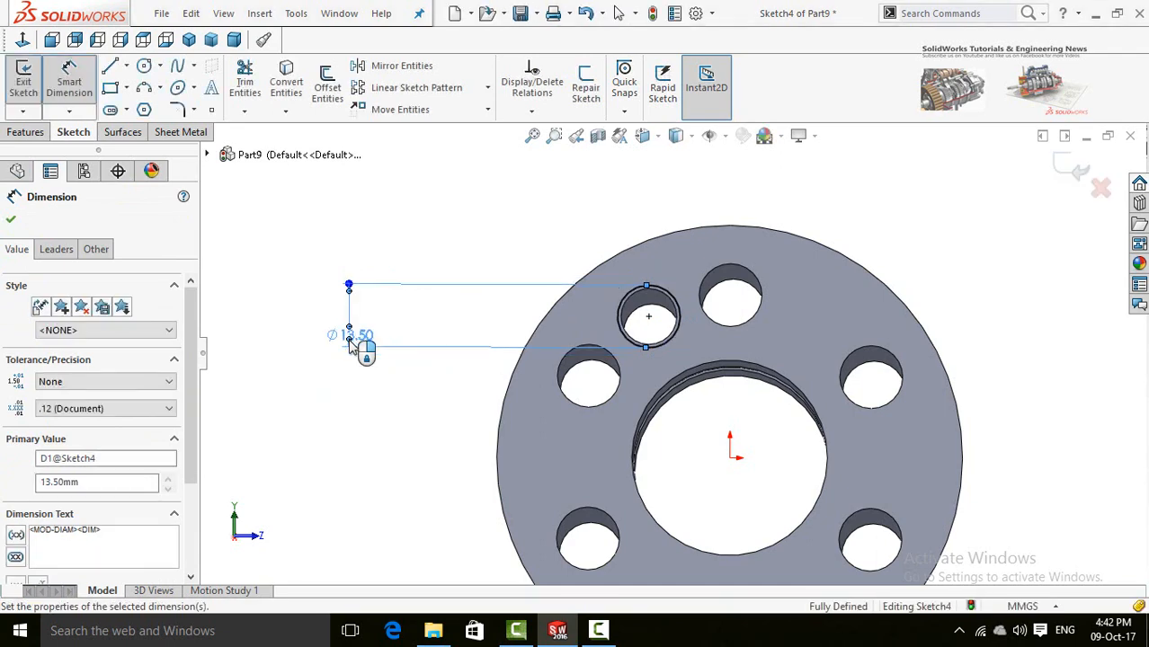
# - Cut the 13.5 mm concentric circle into the ring as a blind extruded cut 25 mm deep
pyautogui.click(14, 135)
pyautogui.click(258, 95)
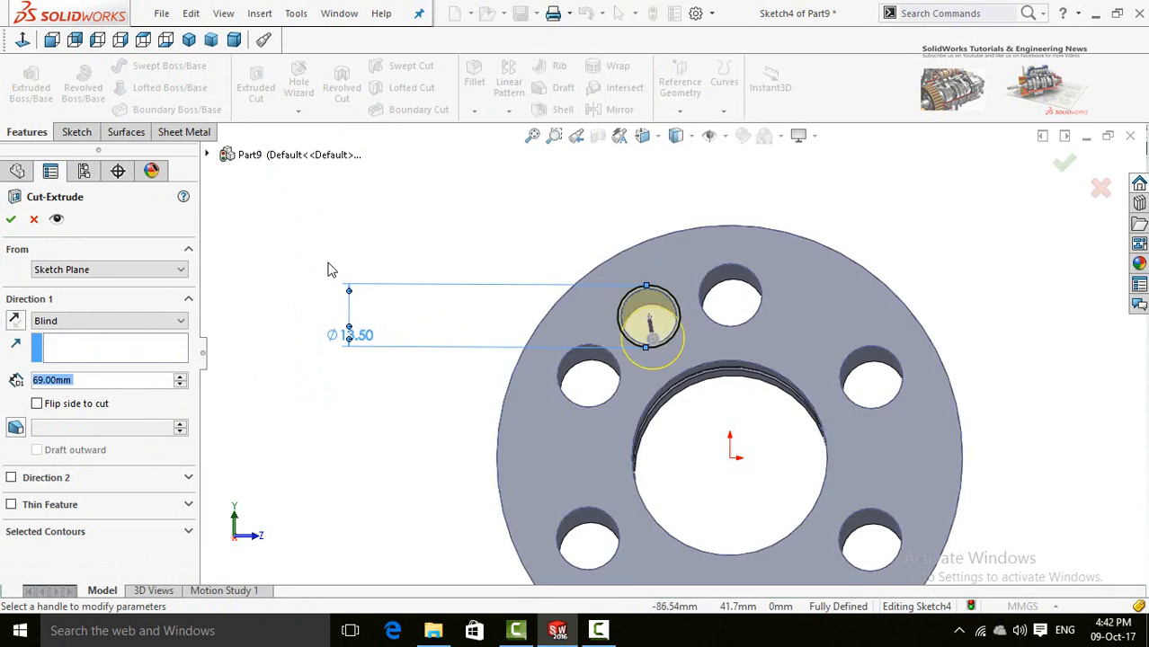
pyautogui.write('25')
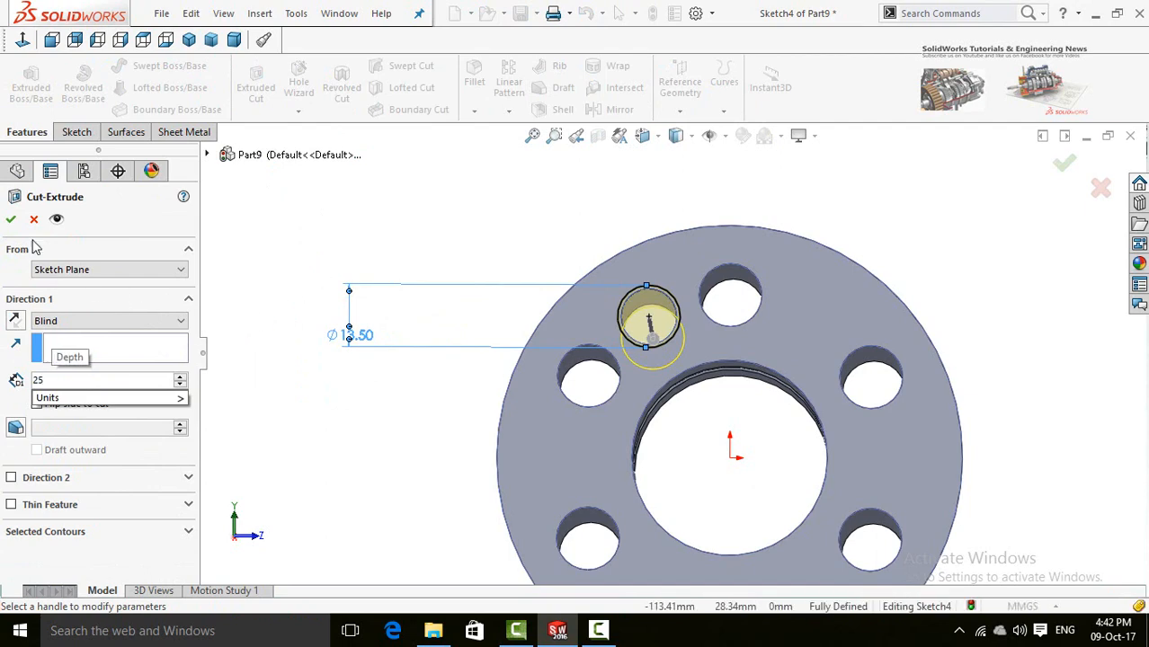
pyautogui.press('Return')
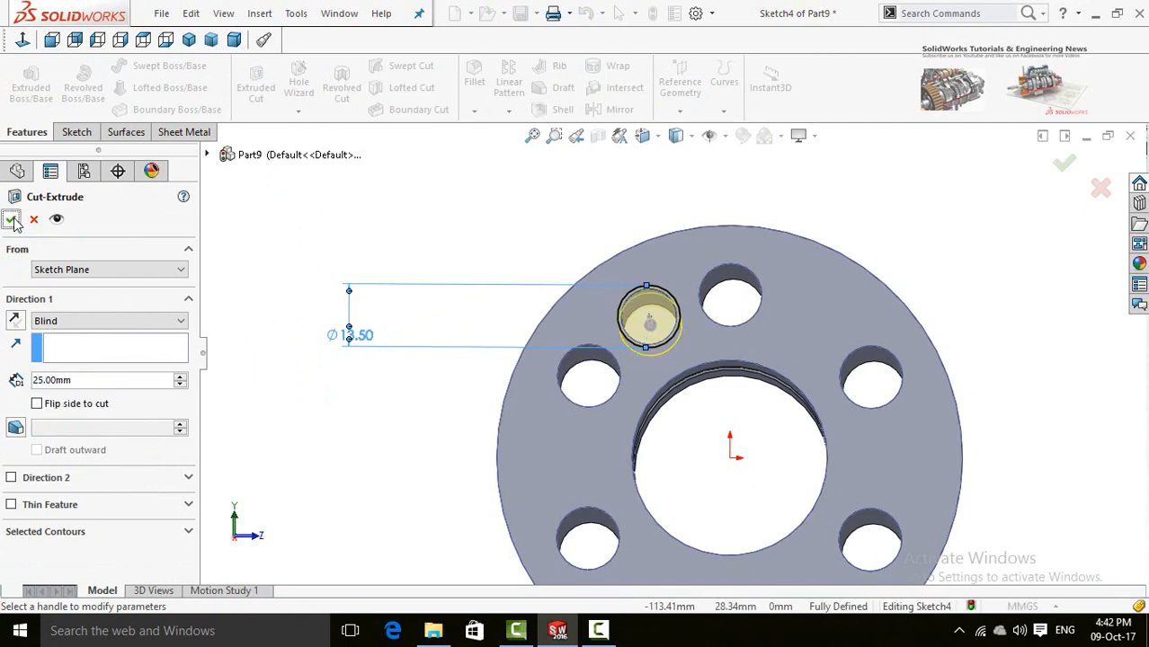
pyautogui.click(12, 220)
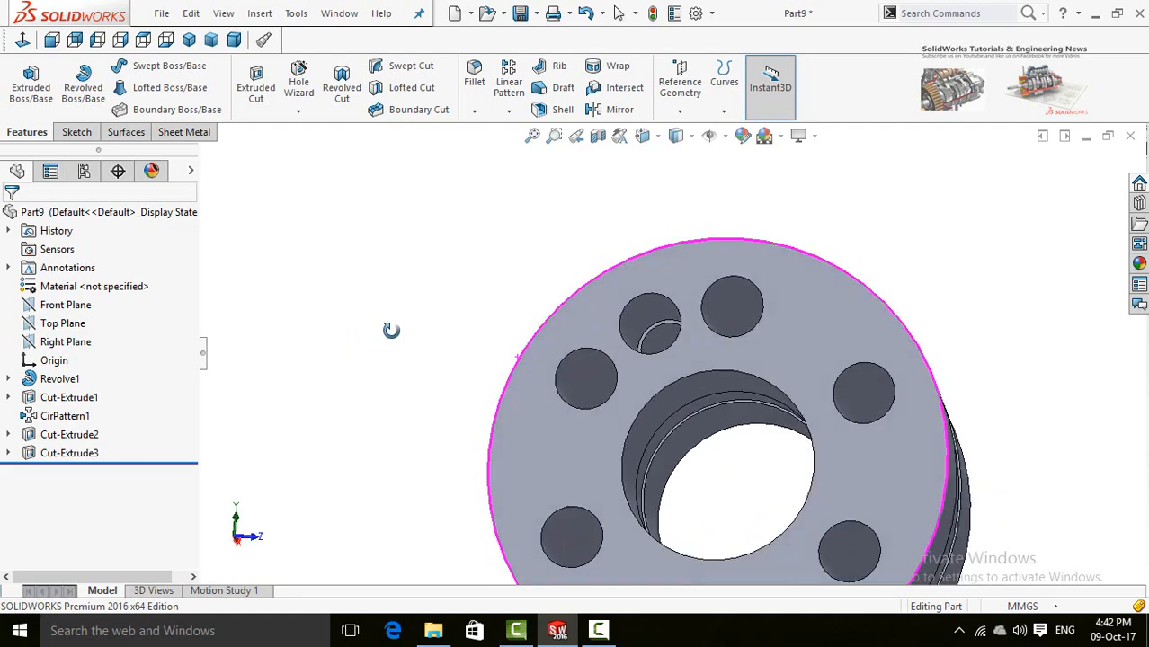
# - Start a circular pattern of the 12 mm hole and its counterbore, using the ring's outer circular edge as the pattern axis
pyautogui.click(510, 112)
pyautogui.click(526, 147)
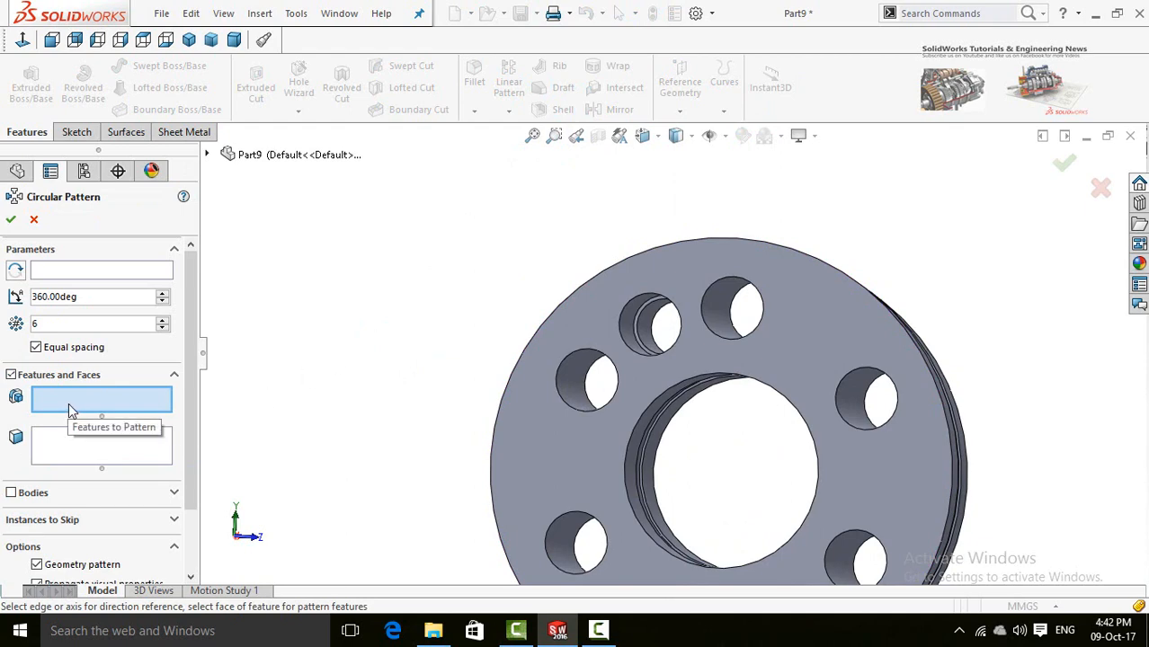
pyautogui.scroll(-2, 643, 330)
pyautogui.click(643, 331)
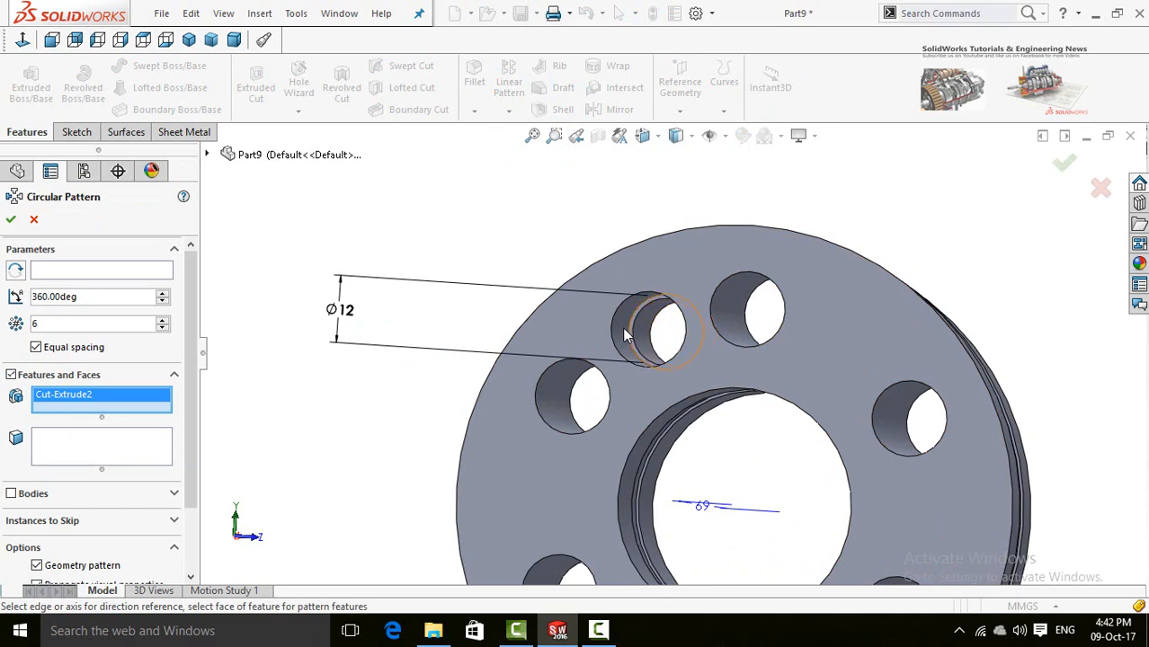
pyautogui.click(624, 333)
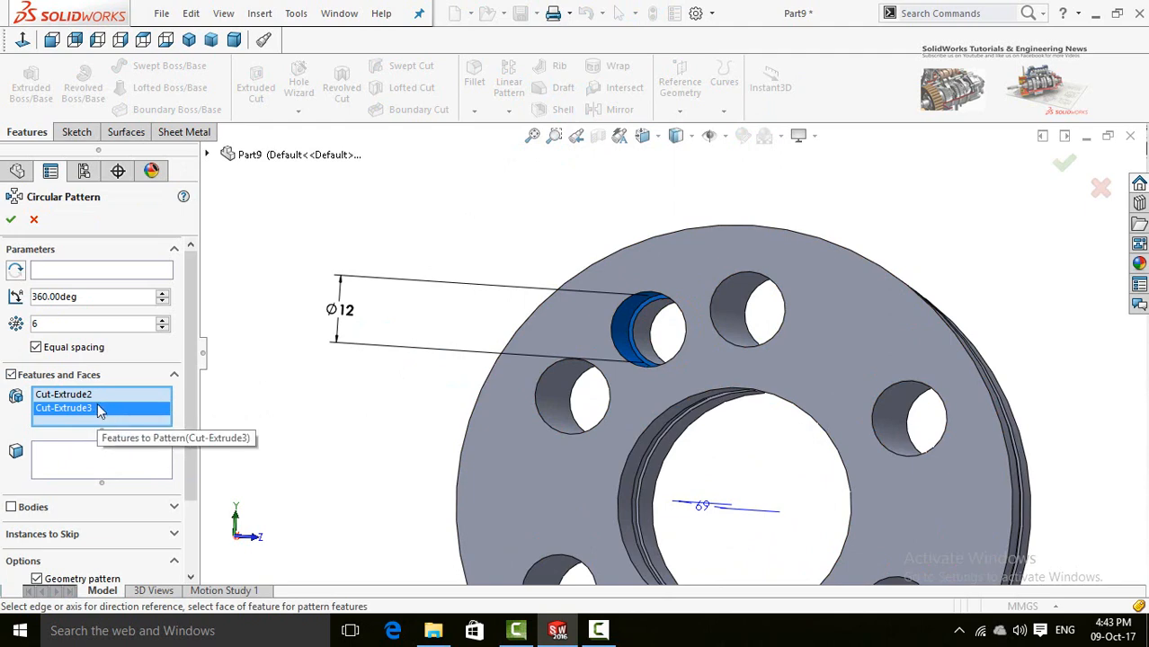
pyautogui.click(75, 274)
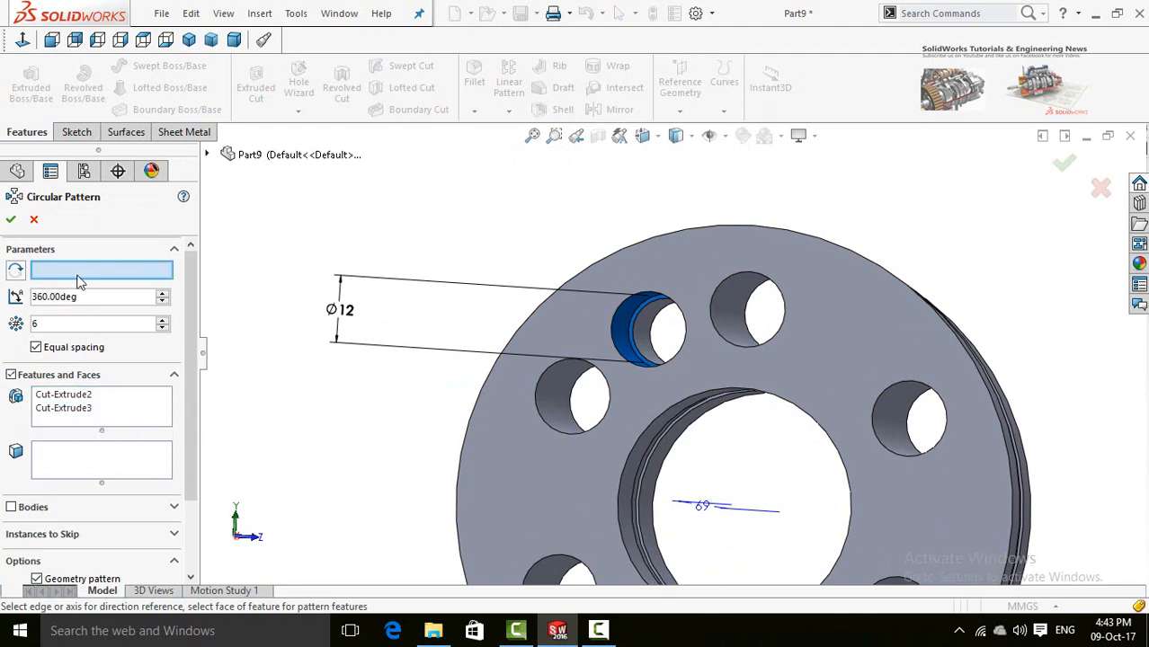
pyautogui.click(614, 253)
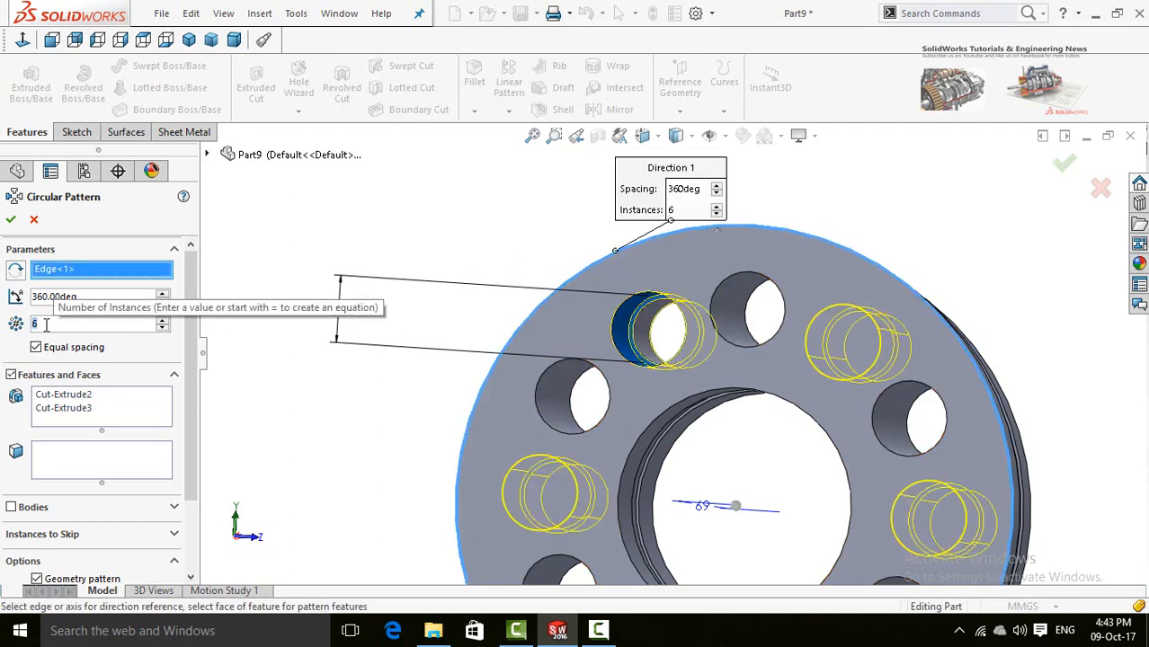
# - Set the circular pattern to 3 equally spaced instances and create it
pyautogui.write('4')
pyautogui.press('BackSpace')
pyautogui.write('3')
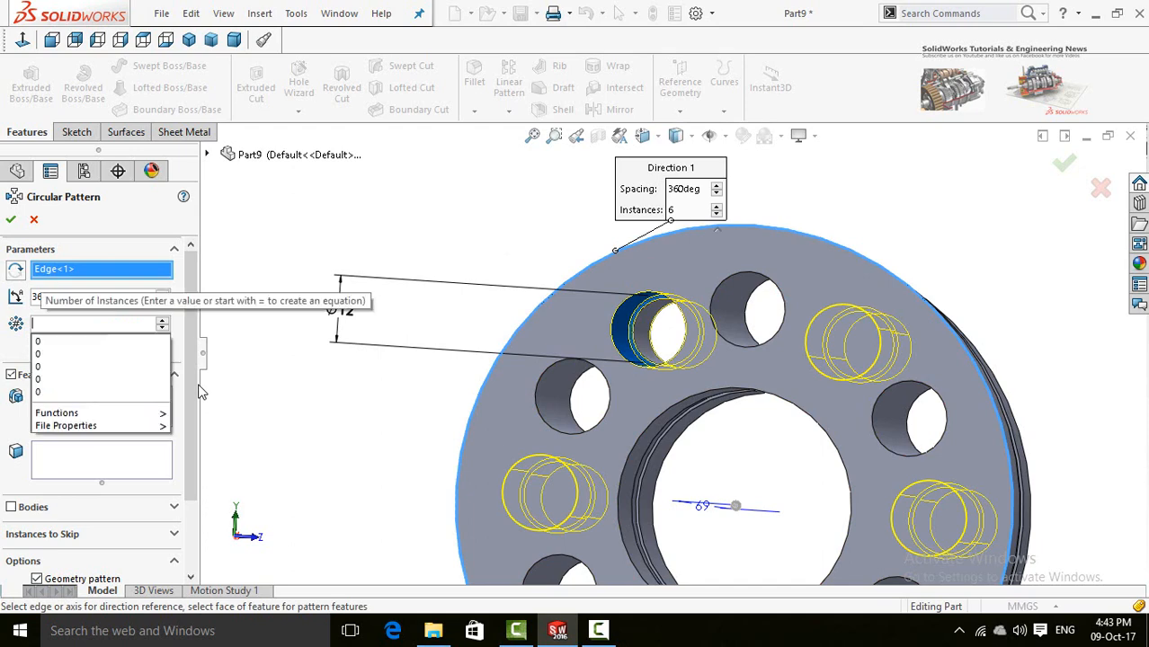
pyautogui.press('Return')
pyautogui.scroll(3, 317, 417)
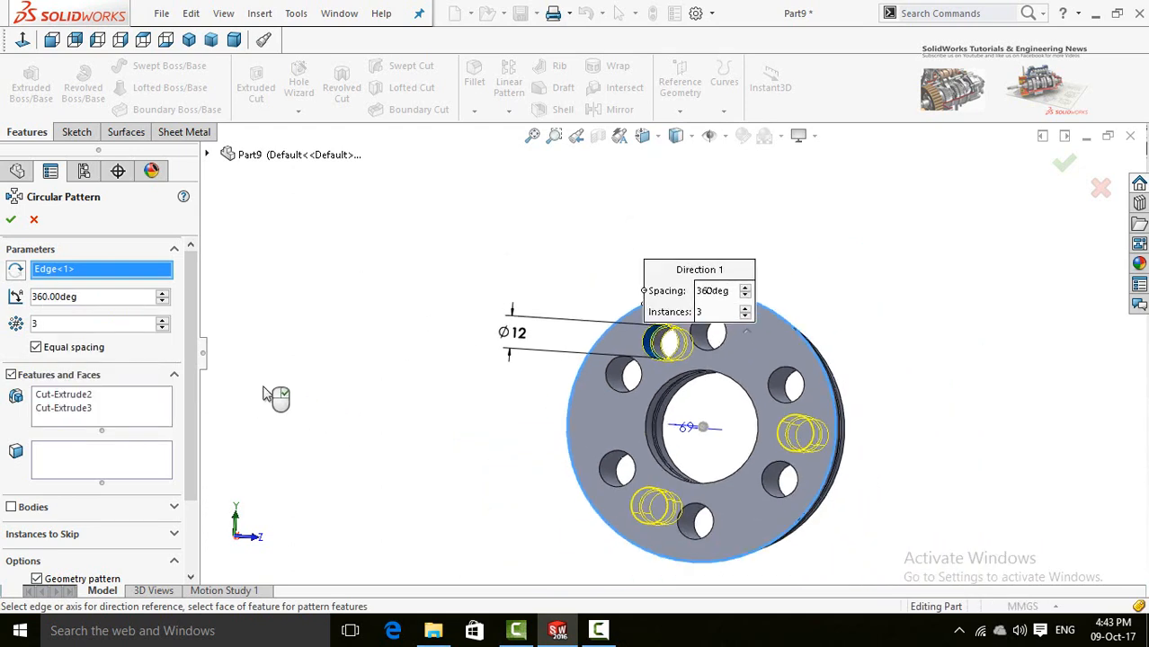
pyautogui.click(12, 221)
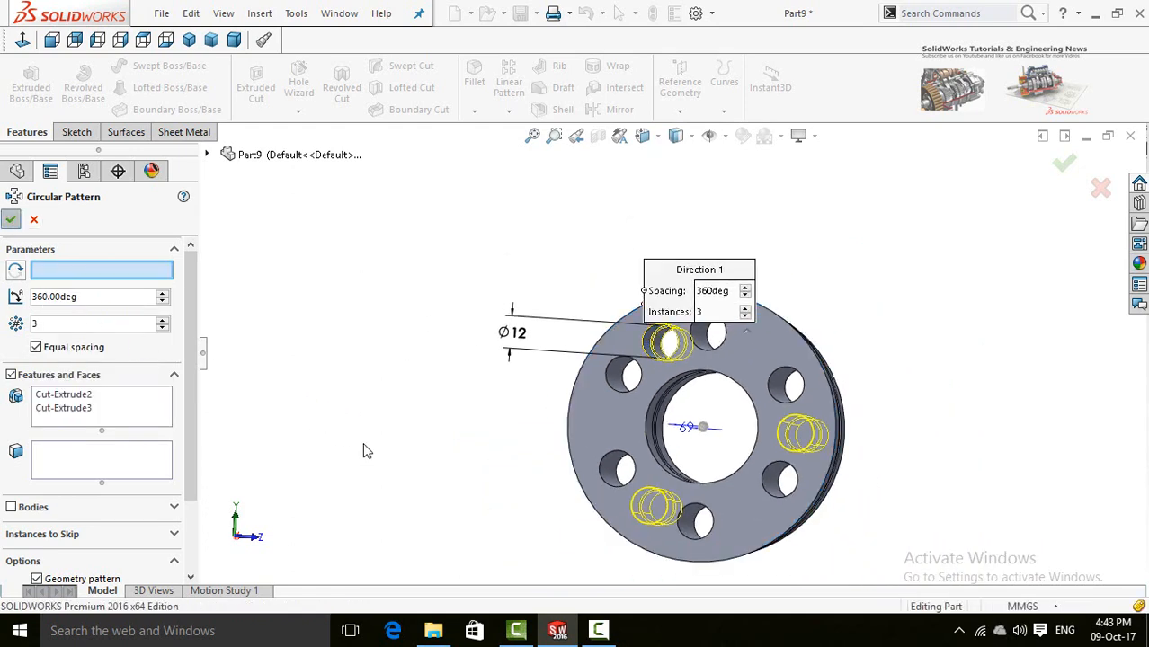
# - Start a sketch on the ring's opposite flat face and view it face-on
pyautogui.scroll(2, 377, 461)
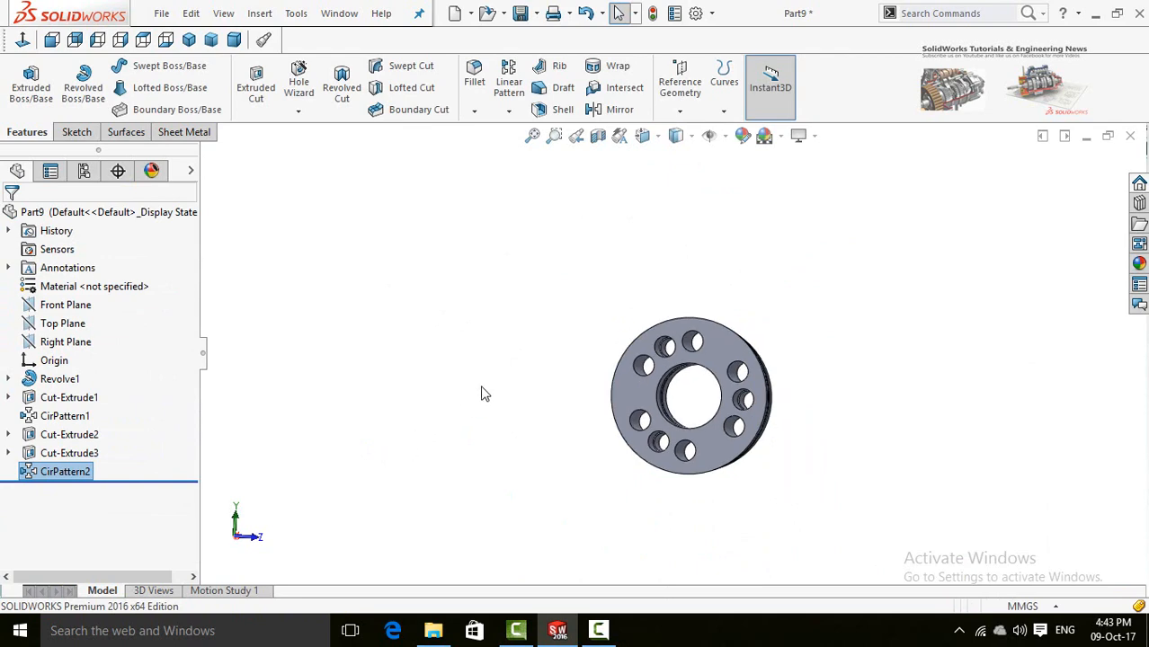
pyautogui.moveTo(481, 394); pyautogui.dragTo(689, 326, button='middle')
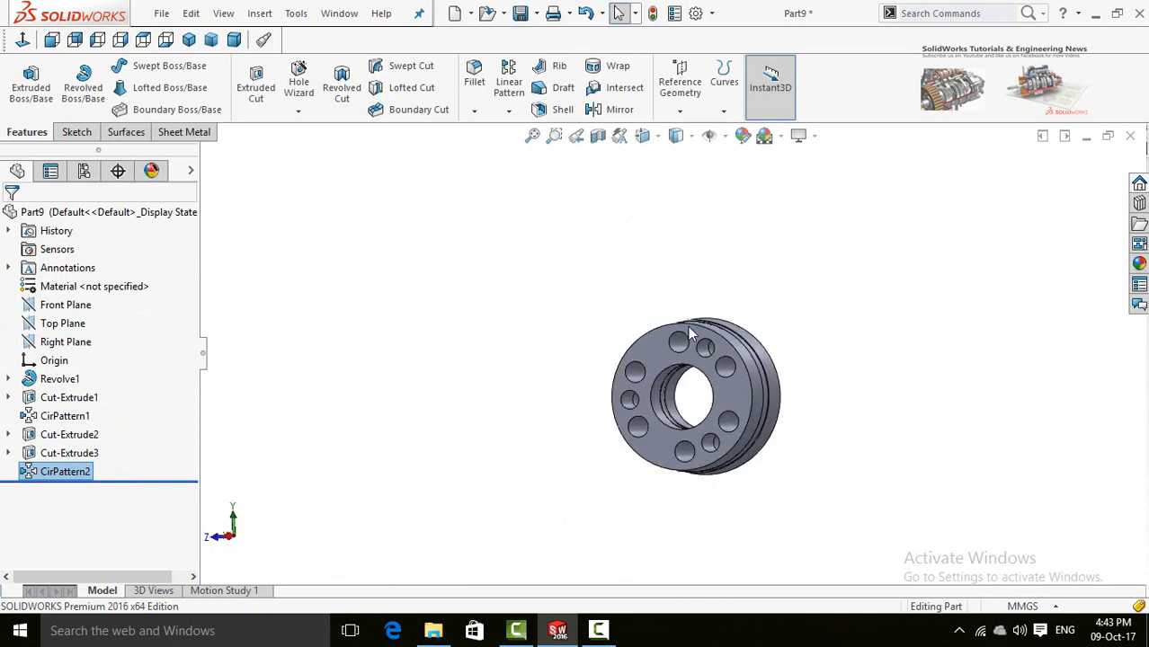
pyautogui.scroll(-4, 618, 358)
pyautogui.moveTo(526, 361); pyautogui.dragTo(545, 354, button='middle')
pyautogui.click(694, 337)
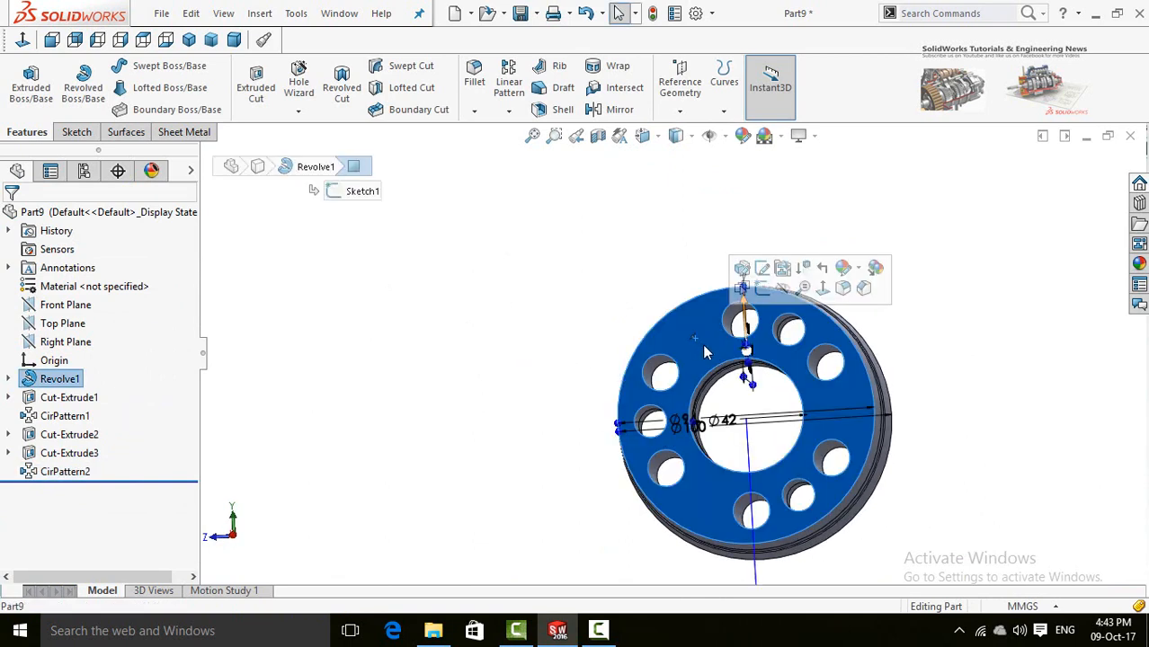
pyautogui.click(762, 288)
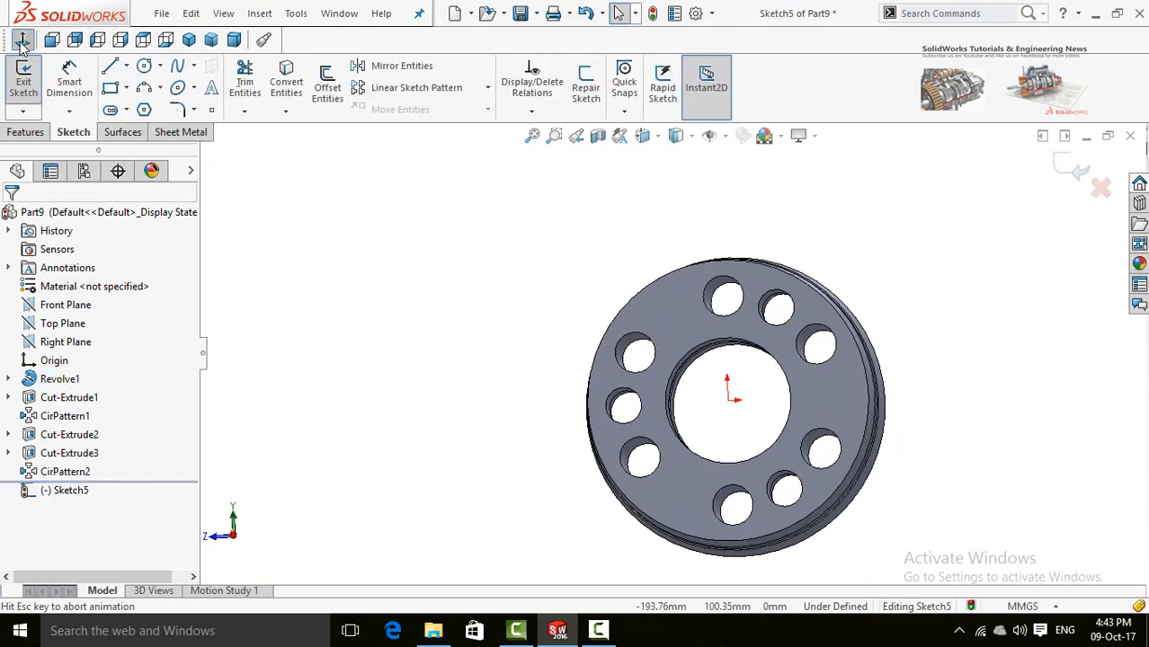
pyautogui.scroll(-2, 462, 257)
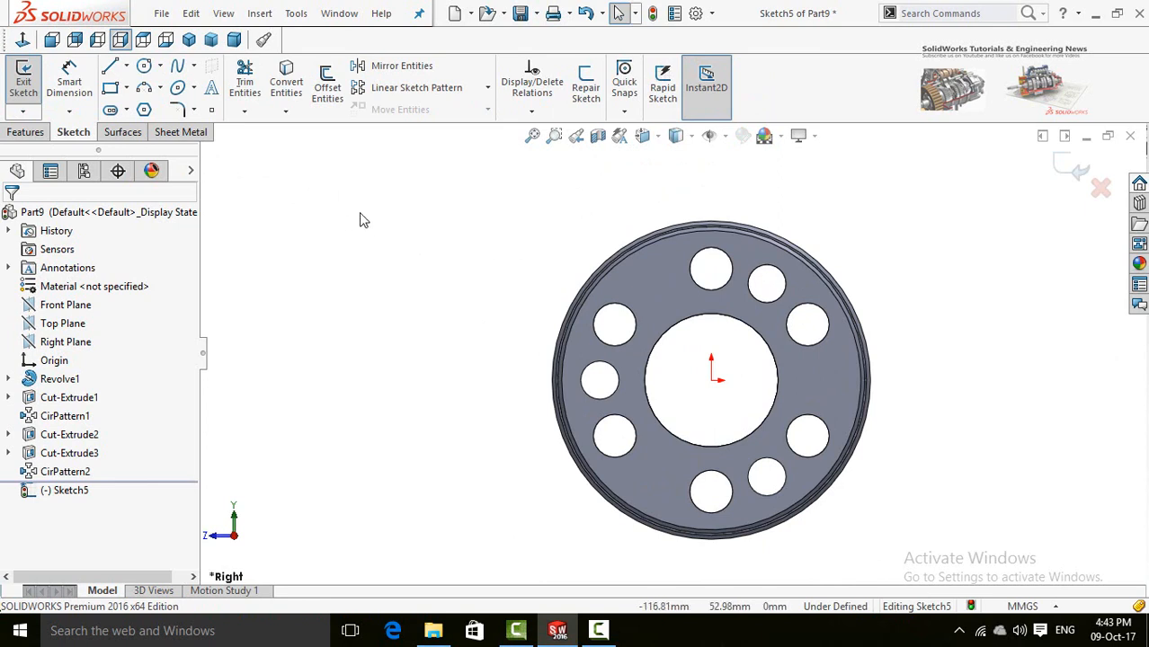
# - Draw a circle centred on the origin through the centre of the hole directly above it, and make it construction geometry
pyautogui.click(143, 68)
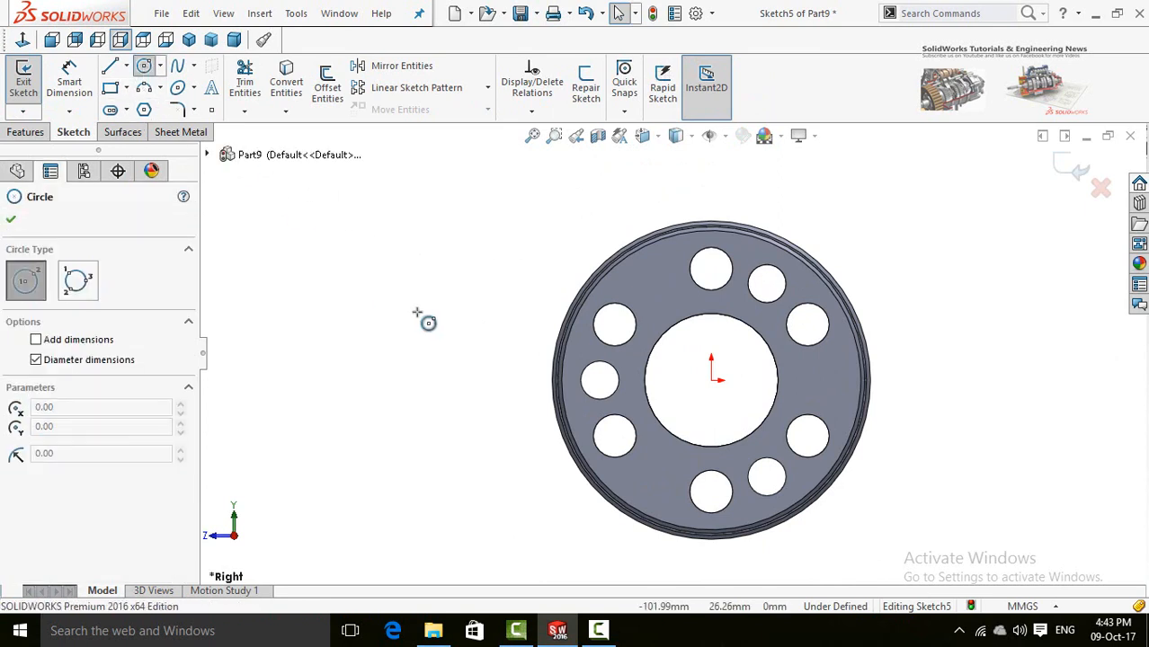
pyautogui.click(711, 380)
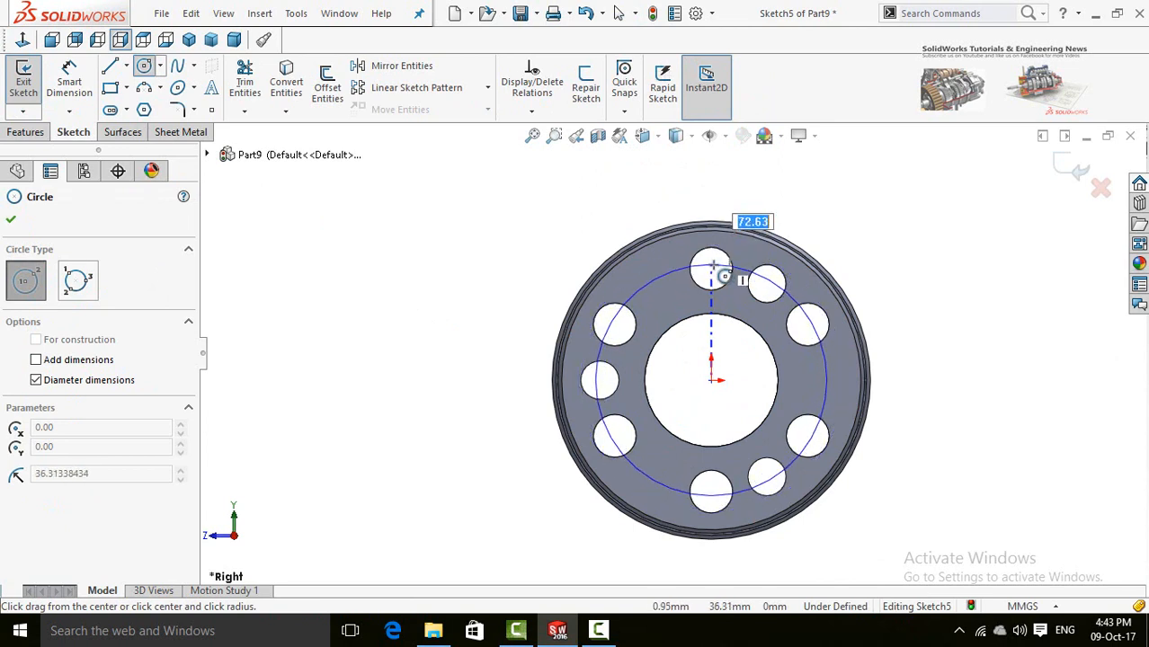
pyautogui.click(711, 270)
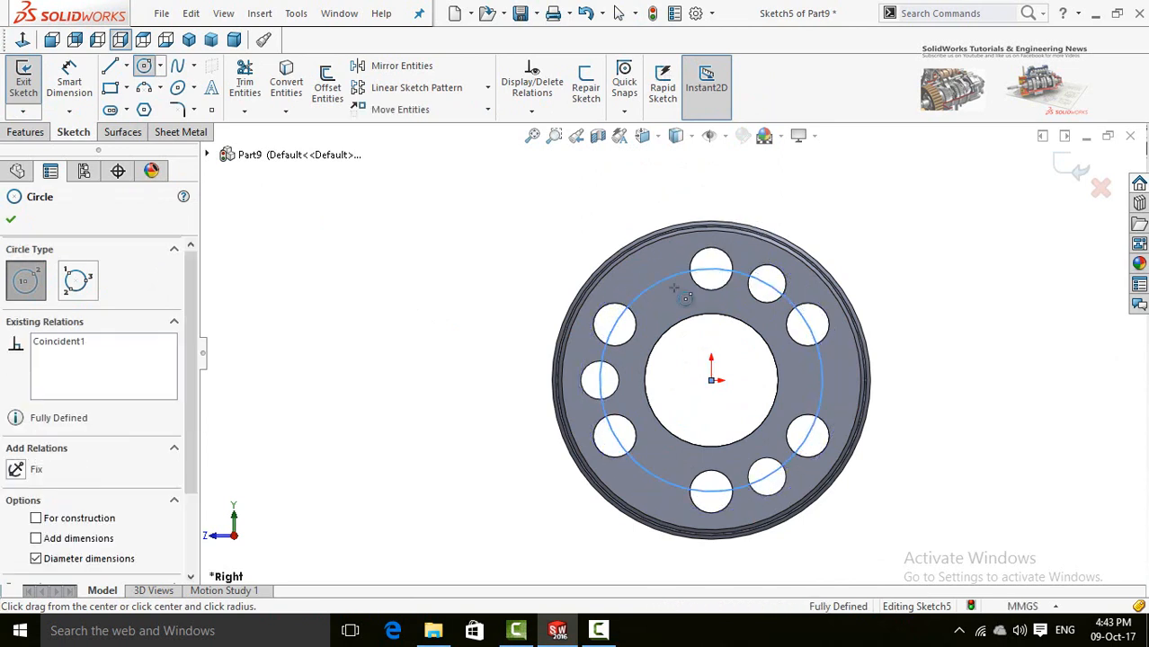
pyautogui.click(36, 519)
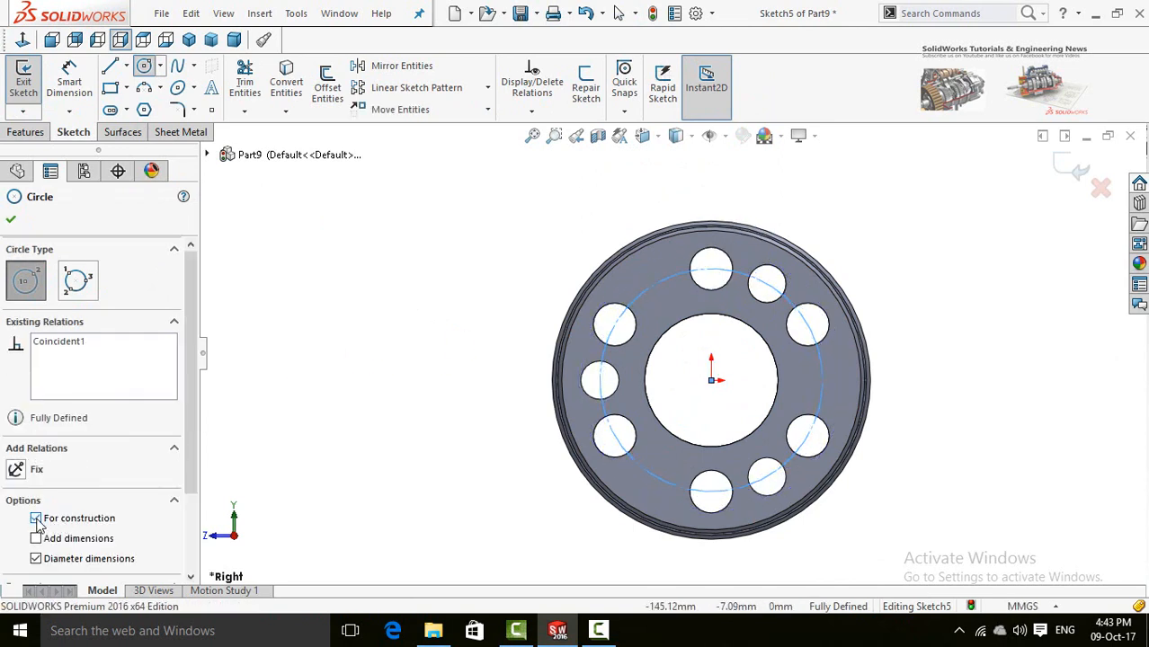
pyautogui.click(11, 221)
# - Draw centerlines from the origin to the centres of the upper-left 13.5 mm hole and the topmost hole
pyautogui.click(127, 66)
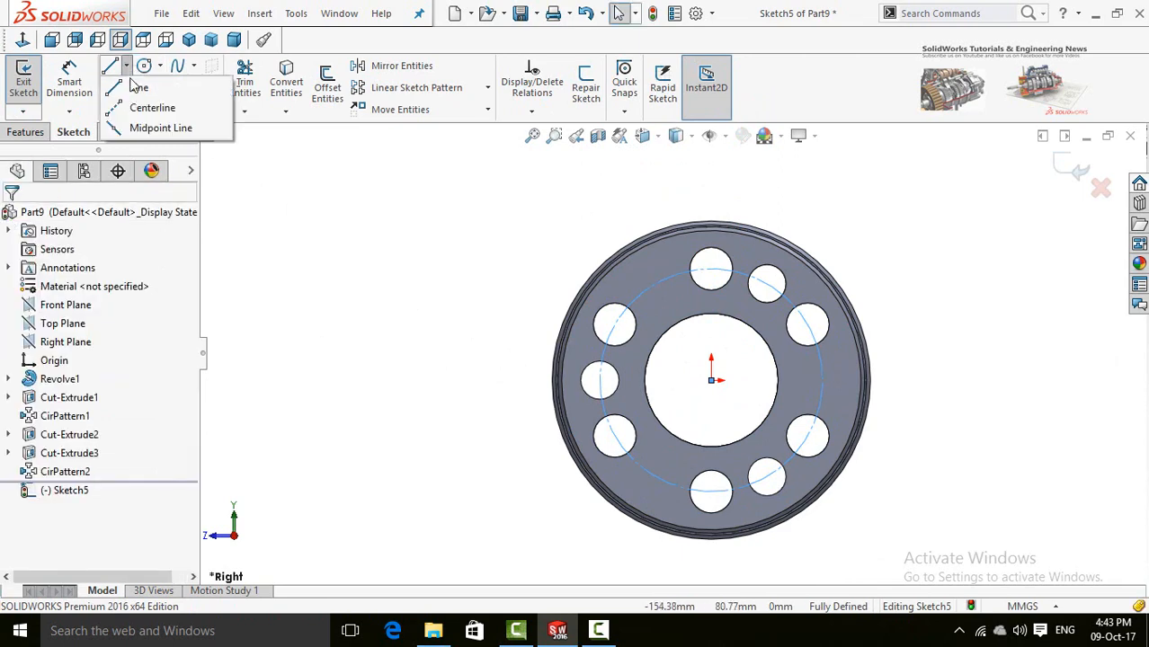
pyautogui.click(148, 106)
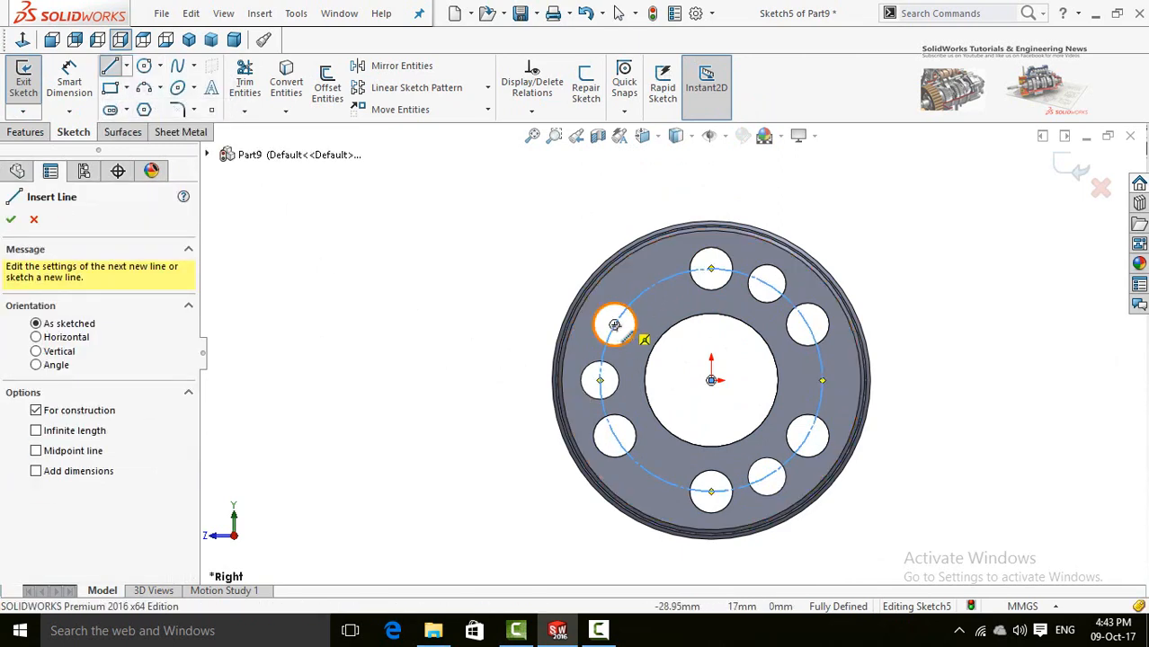
pyautogui.click(614, 325)
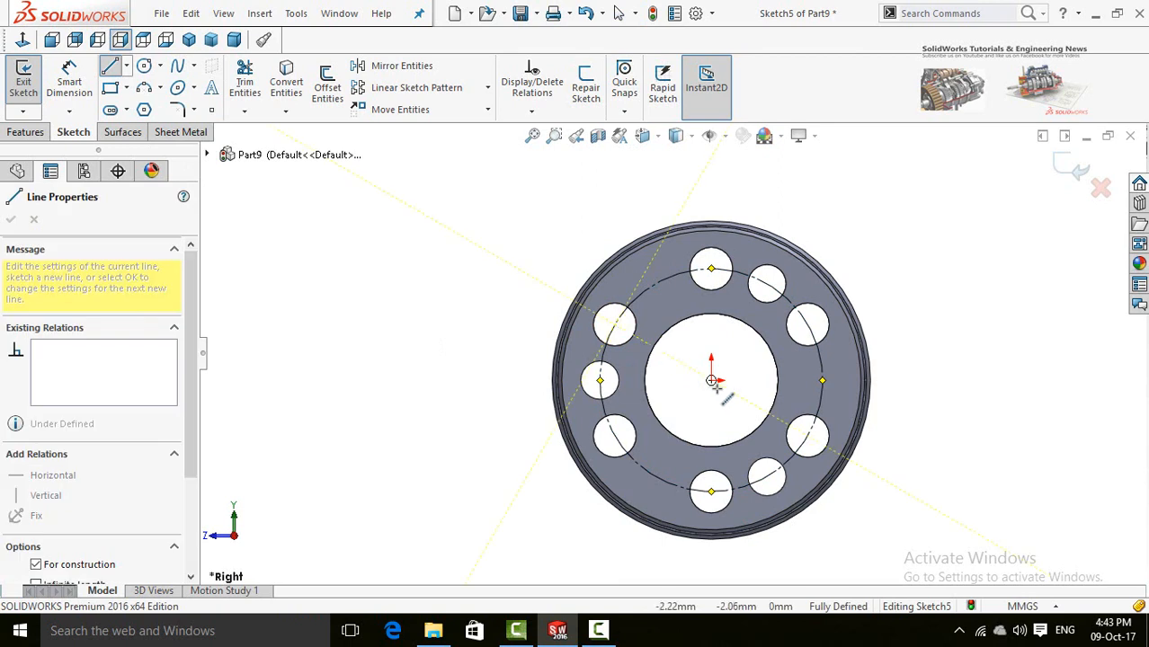
pyautogui.click(710, 269)
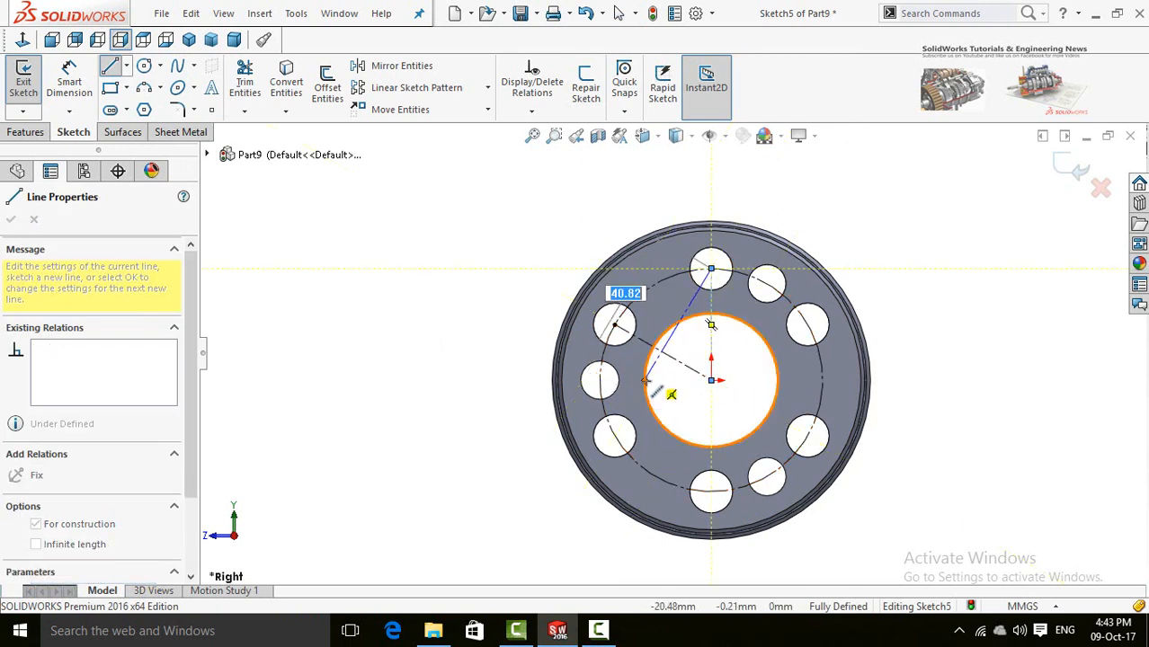
pyautogui.press('Escape')
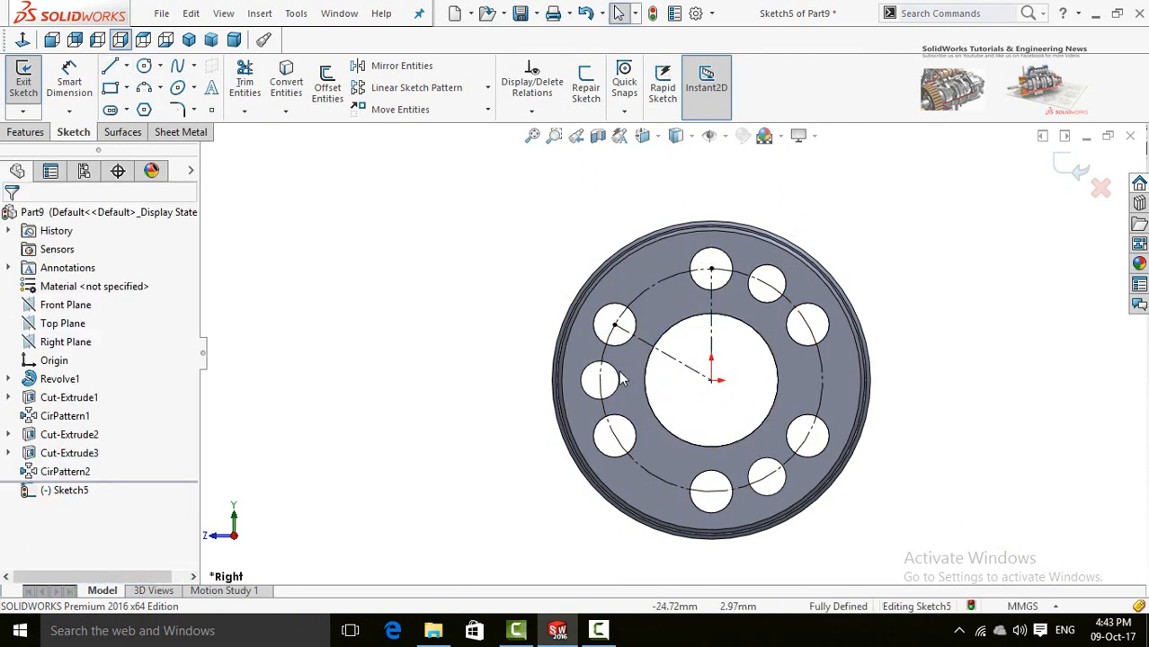
# - Trim the construction circle down to the arc between the two centerlines
pyautogui.click(236, 87)
pyautogui.moveTo(593, 447); pyautogui.dragTo(616, 452)
pyautogui.press('Escape')
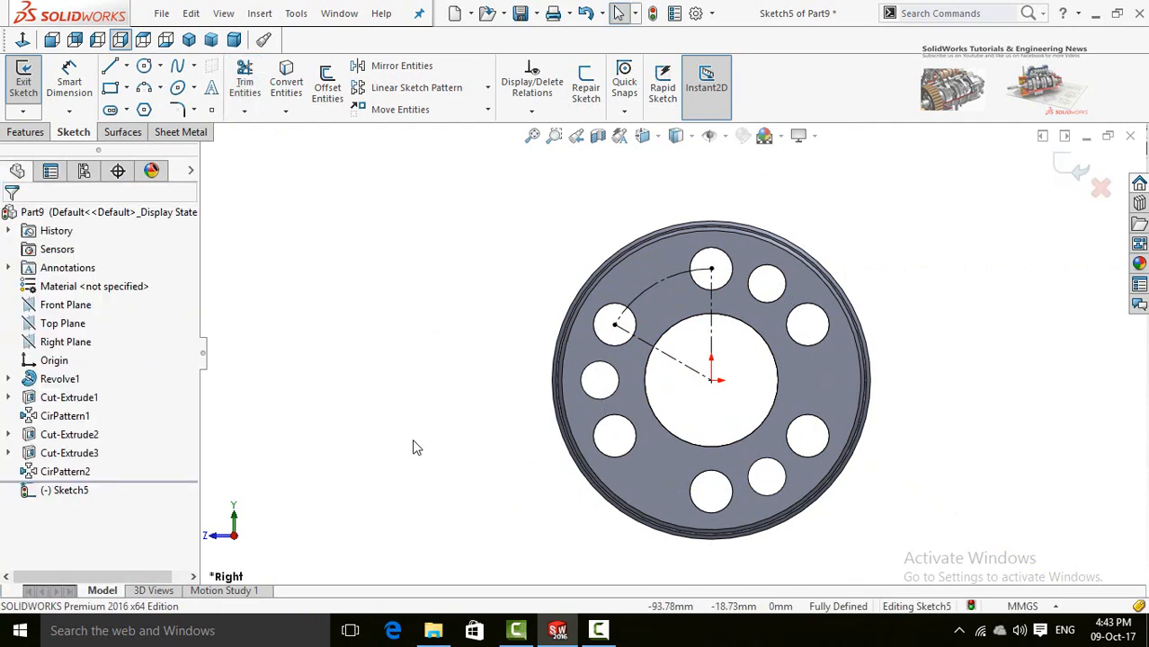
# - Draw a centerline from the origin to the arc's midpoint and continue it collinearly about 27.5 mm past the ring's outer edge
pyautogui.click(127, 66)
pyautogui.click(140, 104)
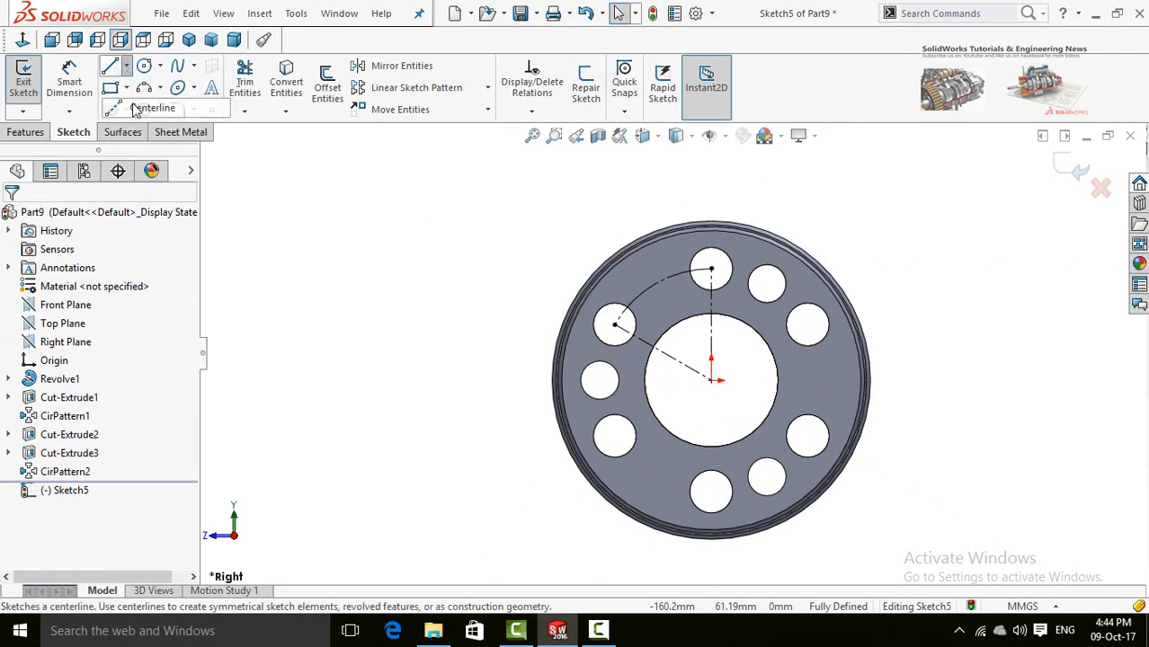
pyautogui.scroll(-1, 657, 267)
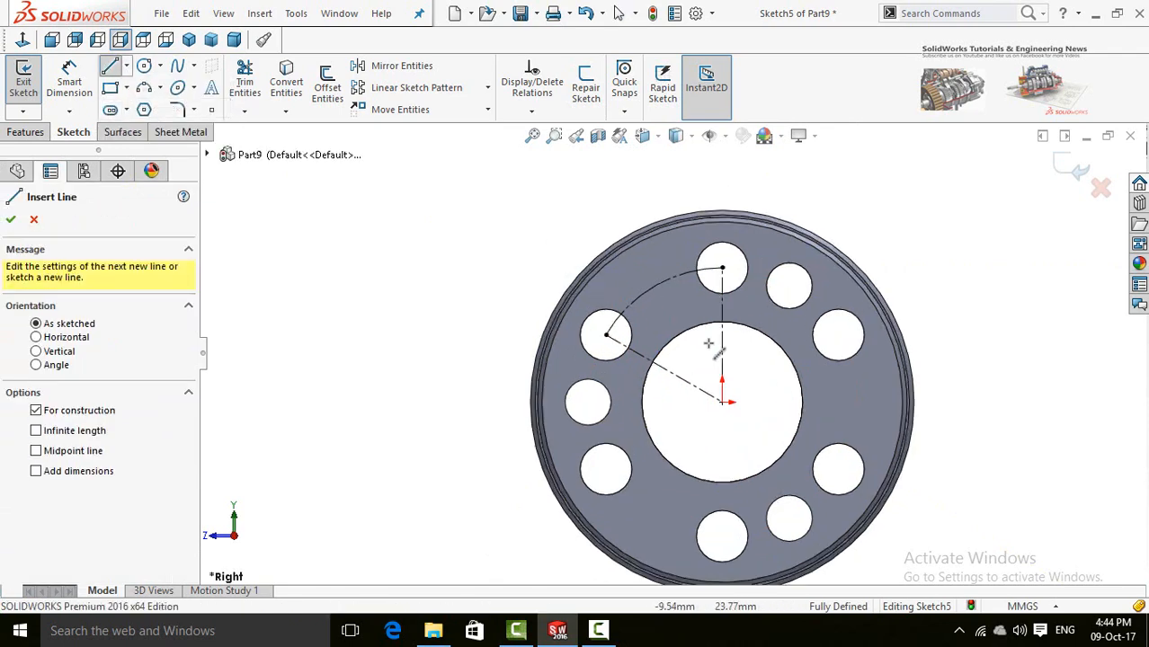
pyautogui.click(722, 402)
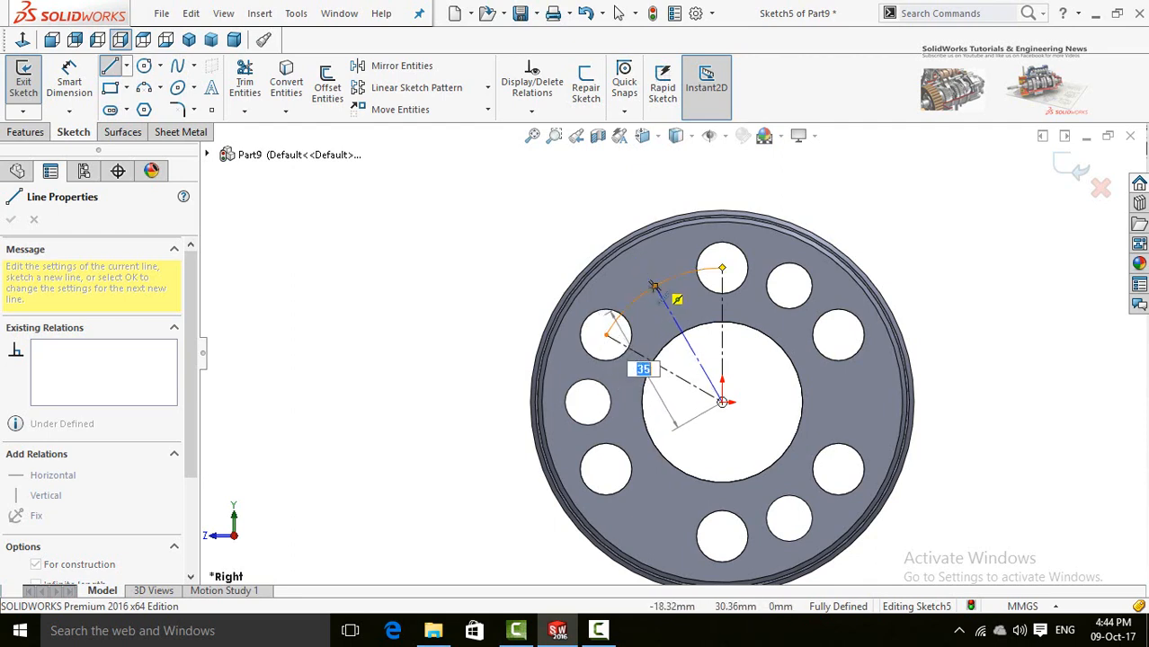
pyautogui.click(654, 286)
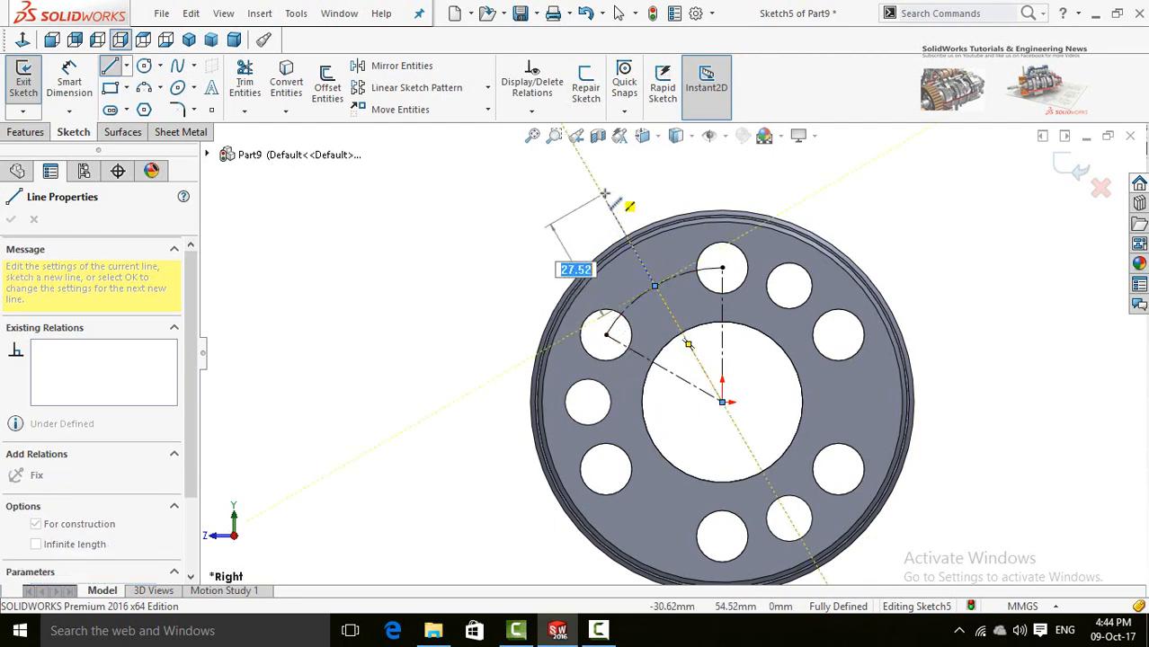
pyautogui.click(602, 195)
pyautogui.press('Escape')
pyautogui.click(609, 207)
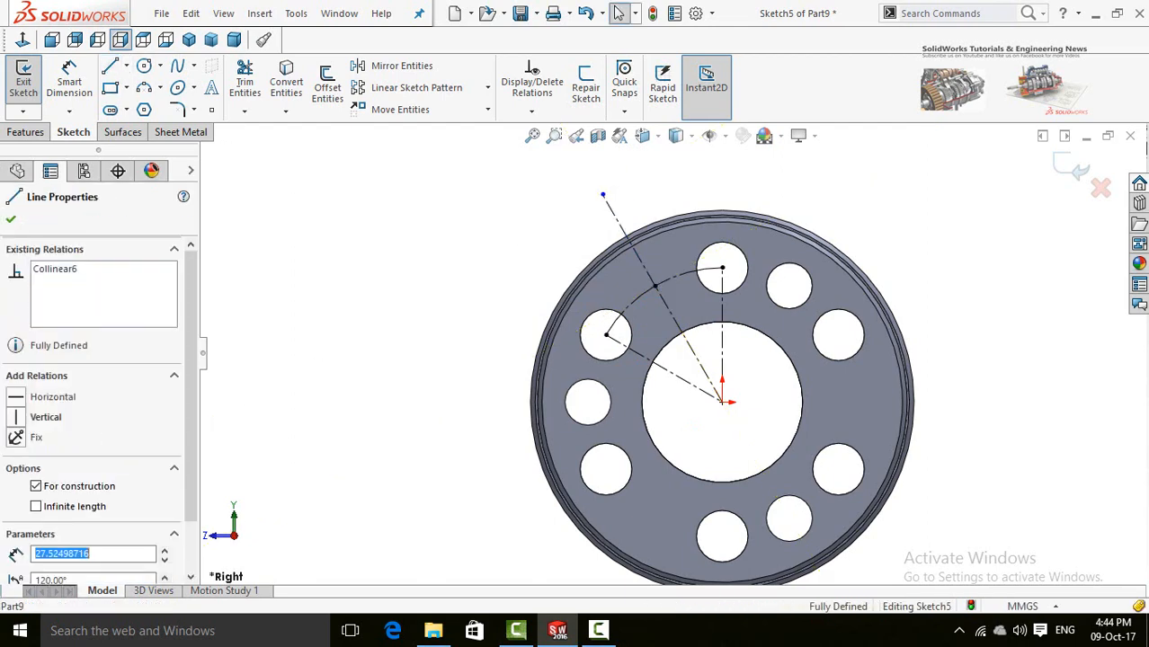
pyautogui.keyDown('ctrl'); pyautogui.click(701, 367); pyautogui.keyUp('ctrl')
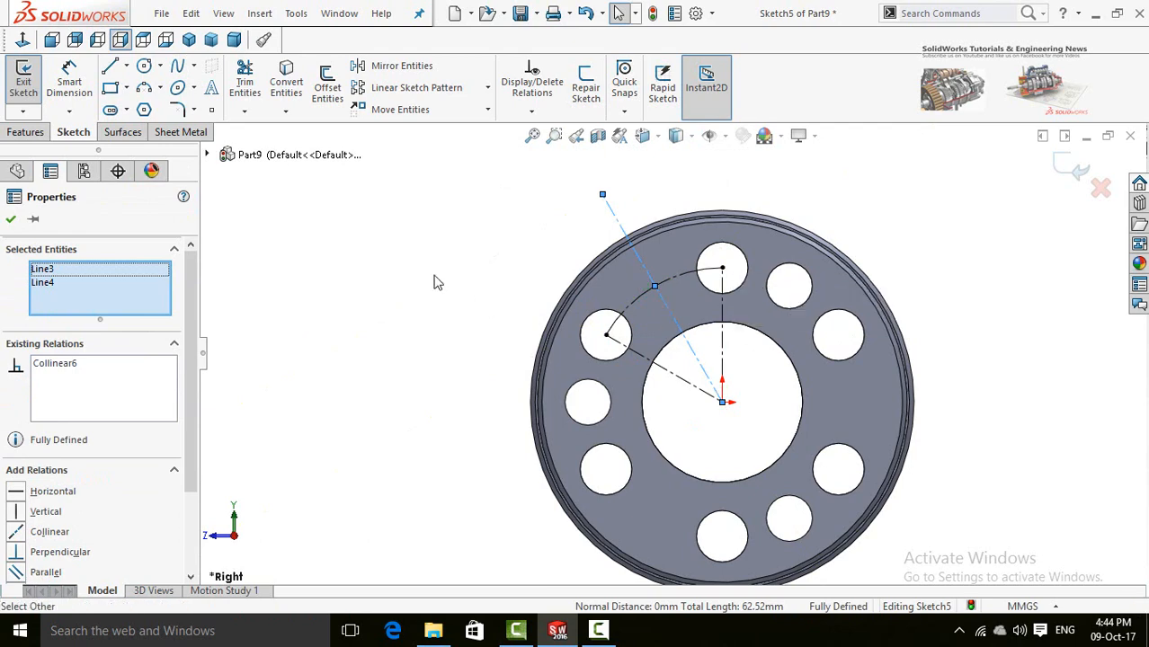
pyautogui.click(454, 256)
pyautogui.press('z')
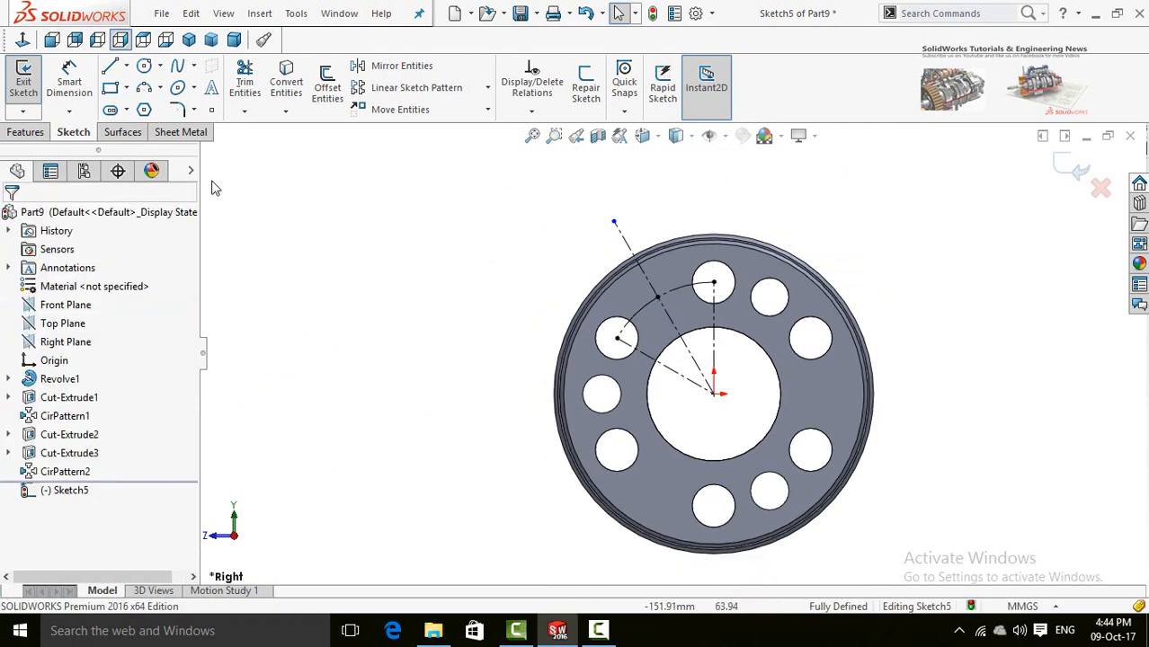
# - Draw a short slanted midpoint line centred on the outer end of the centerline, roughly square to it
pyautogui.click(127, 66)
pyautogui.click(131, 132)
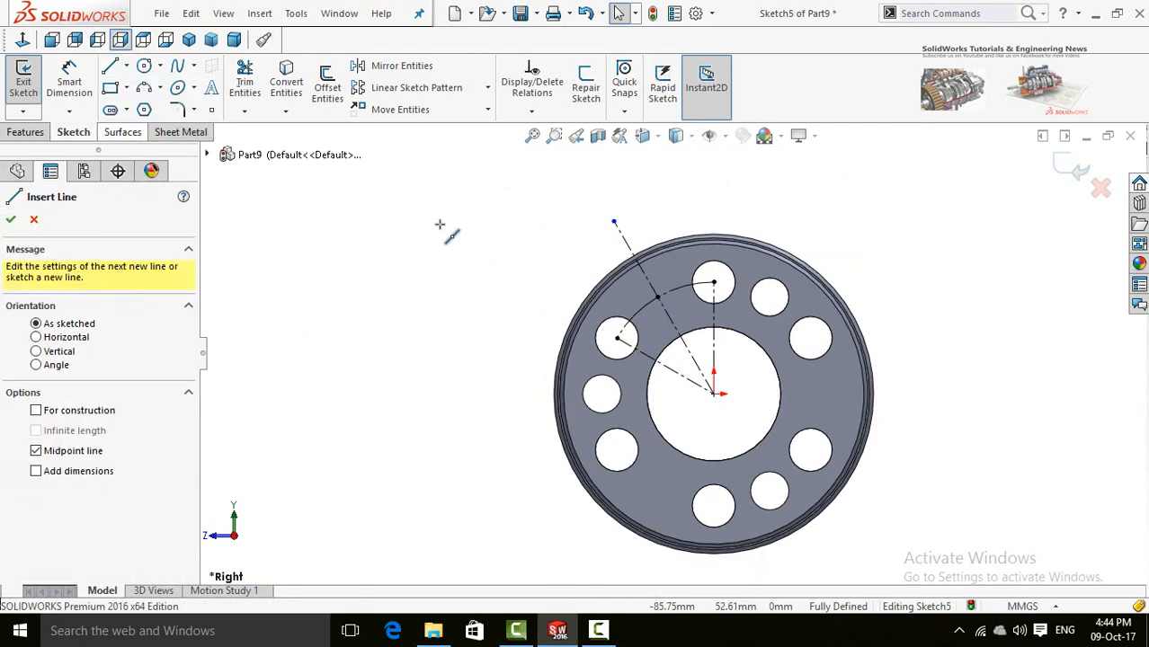
pyautogui.scroll(2, 602, 229)
pyautogui.click(605, 227)
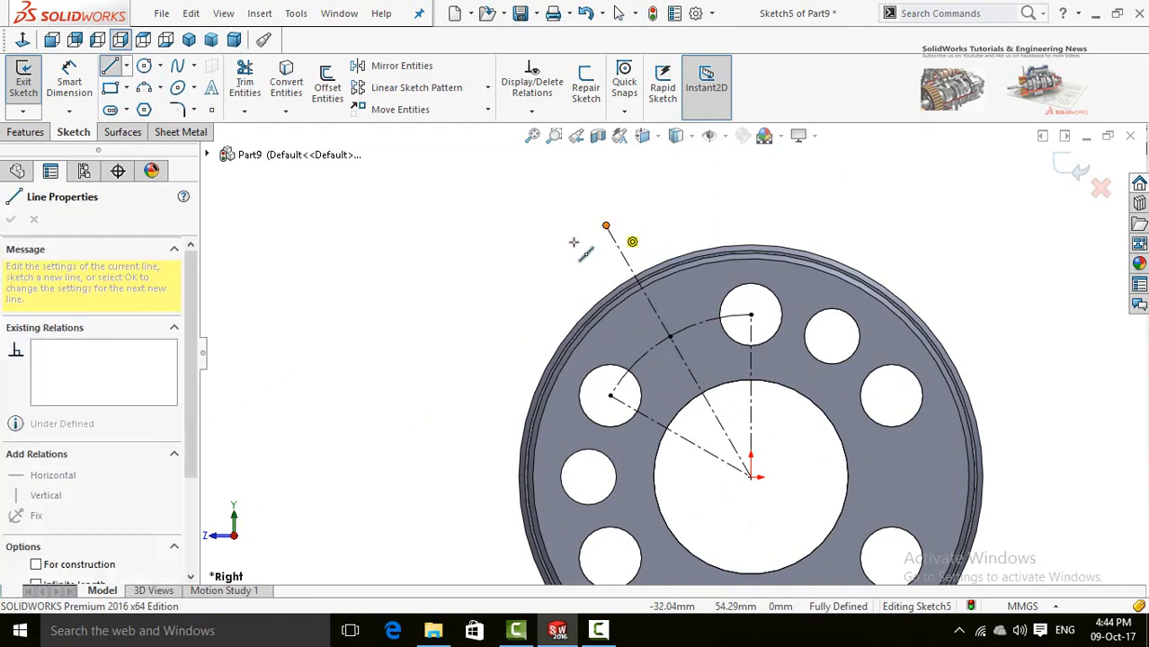
pyautogui.click(570, 243)
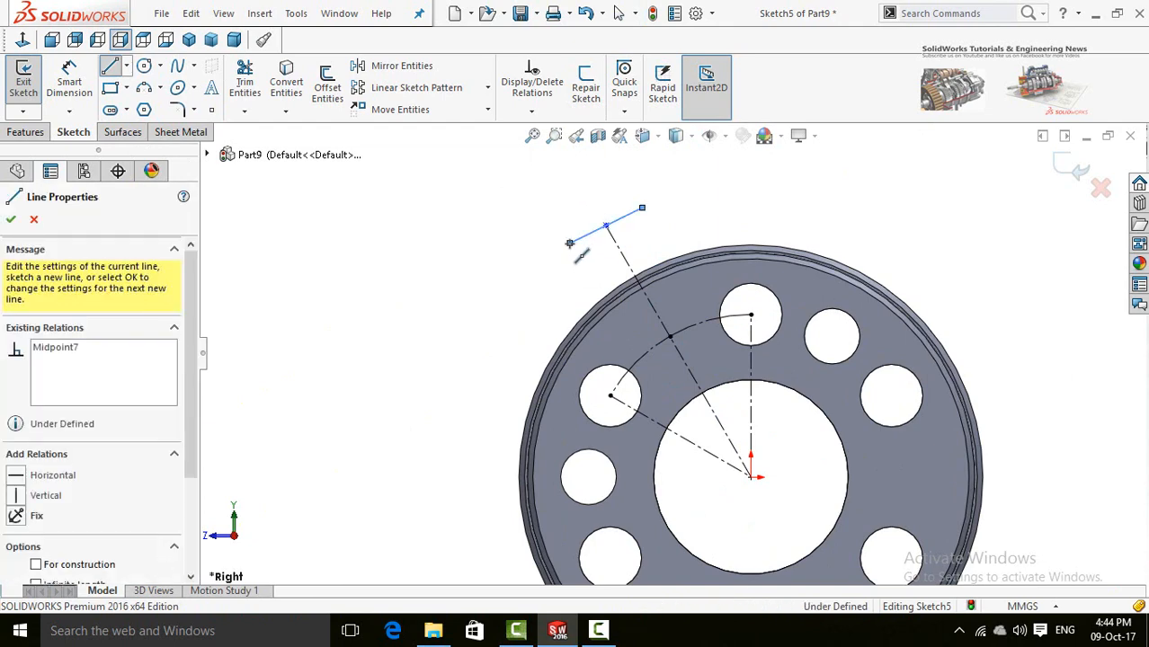
pyautogui.press('Escape')
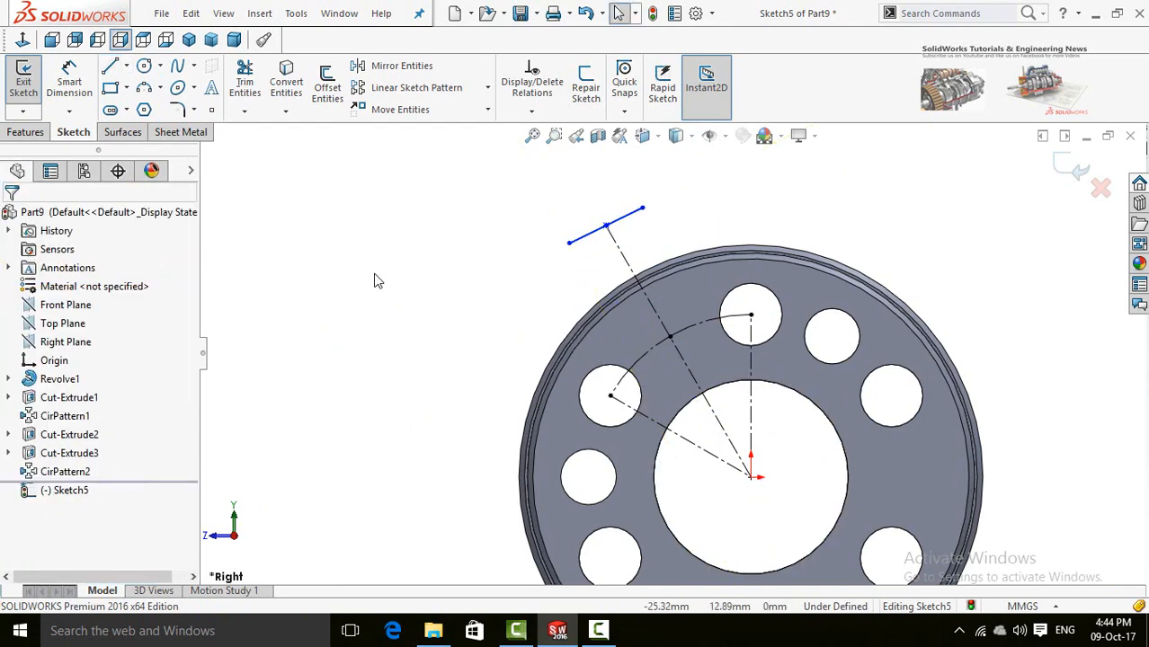
# - Draw a second midpoint line about 18.6 mm long, centred on the origin
pyautogui.click(109, 66)
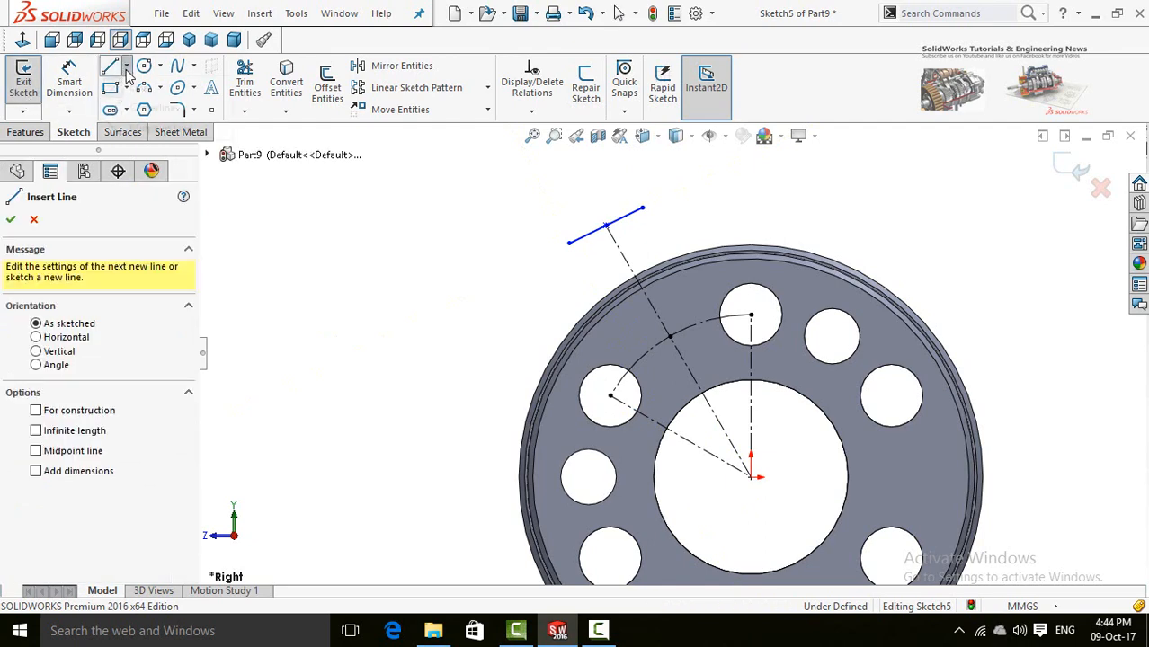
pyautogui.click(127, 68)
pyautogui.click(166, 121)
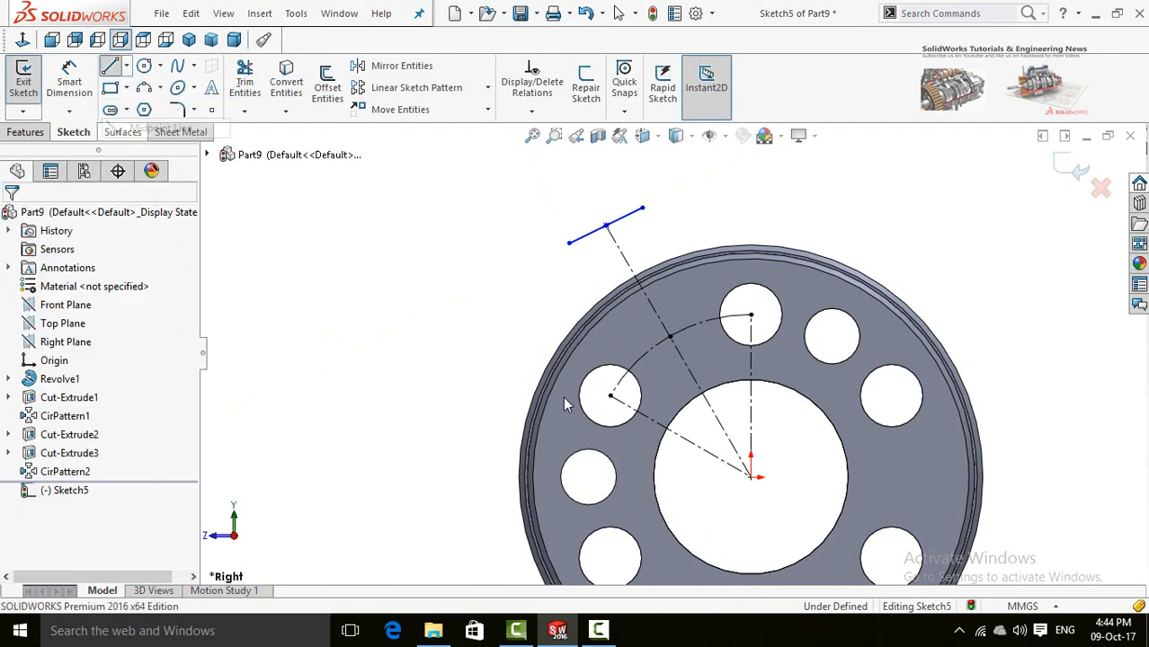
pyautogui.click(750, 477)
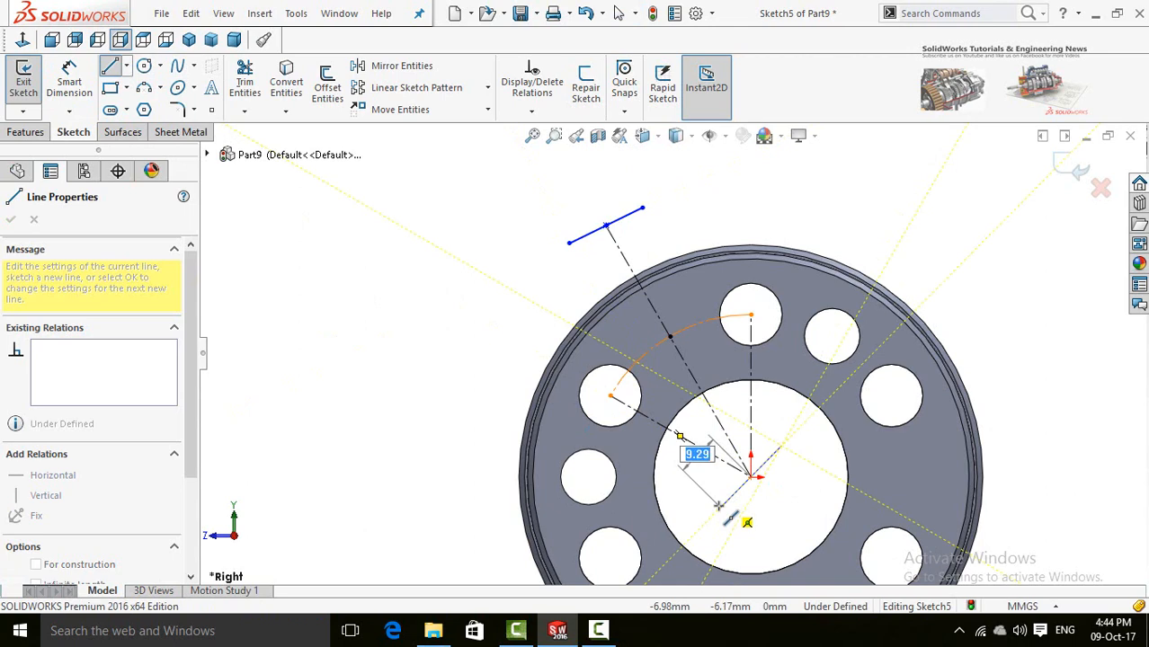
pyautogui.click(719, 506)
pyautogui.press('Escape')
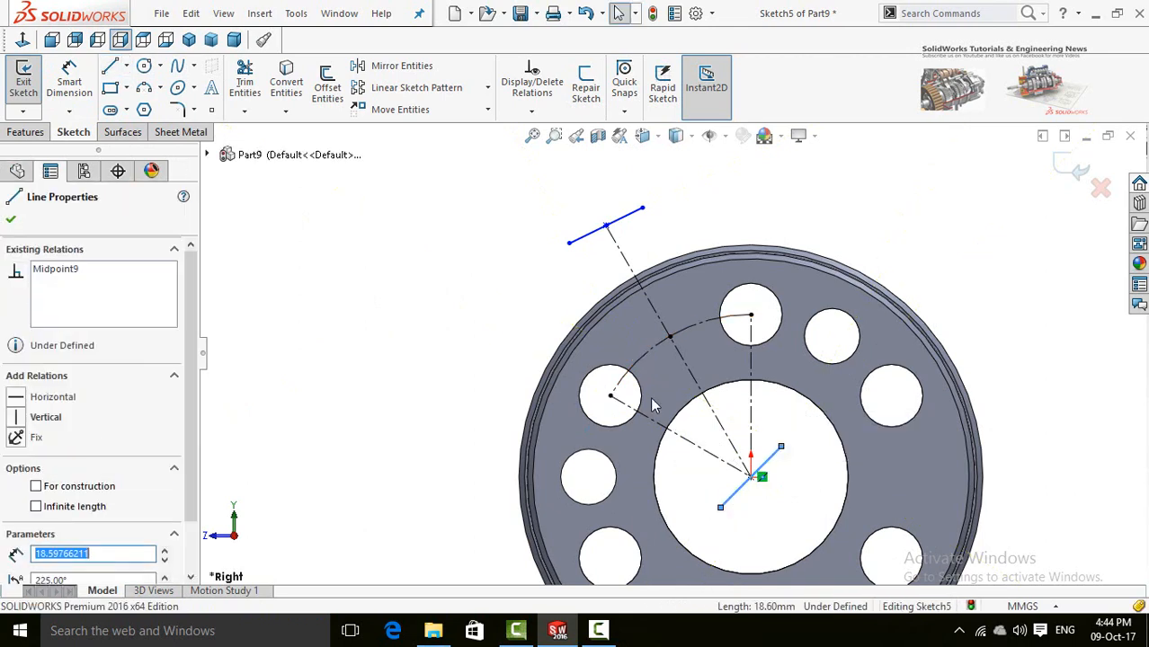
# - Make the two midpoint lines parallel and set the outer one perpendicular to the centerline
pyautogui.keyDown('ctrl'); pyautogui.click(584, 237); pyautogui.keyUp('ctrl')
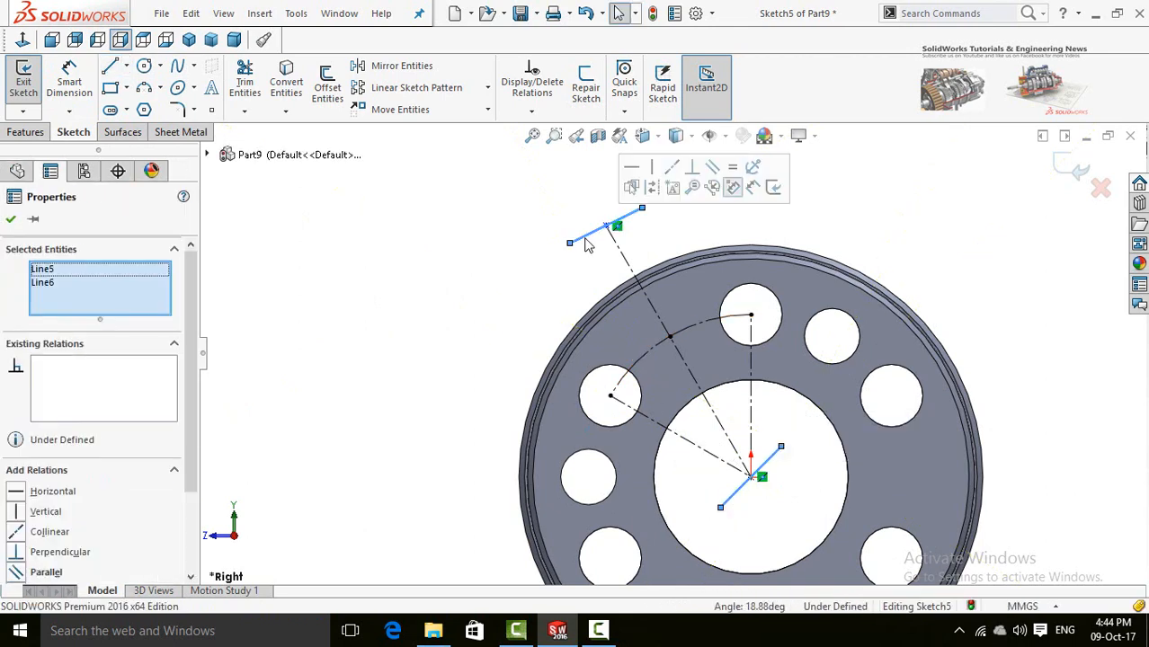
pyautogui.click(713, 168)
pyautogui.click(562, 255)
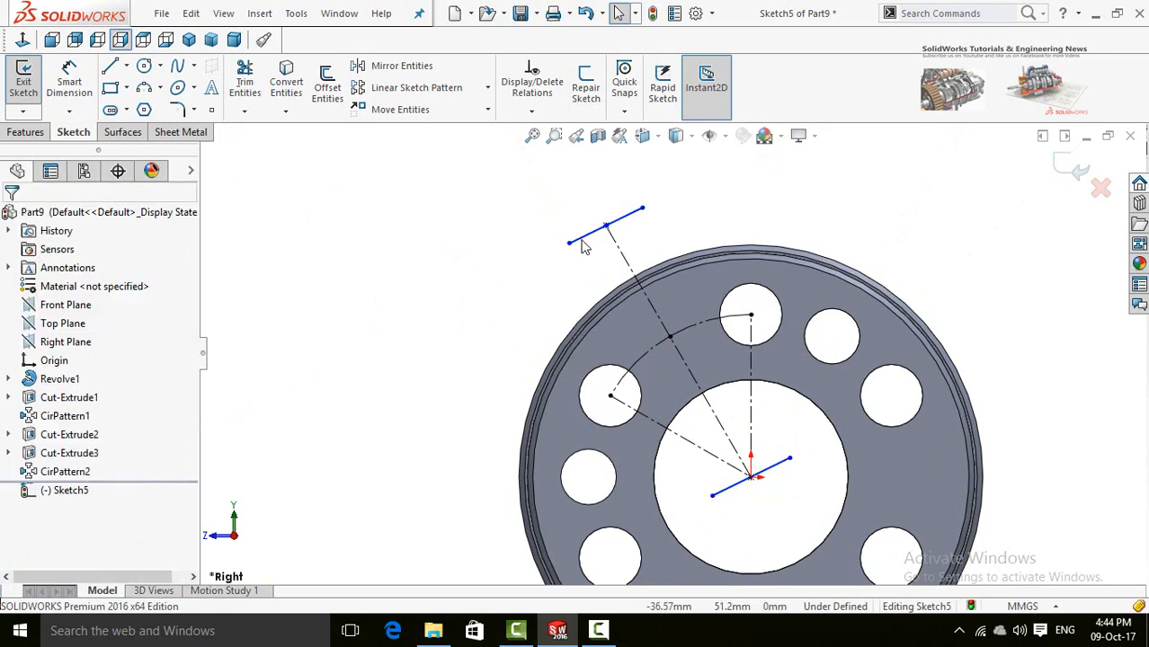
pyautogui.click(586, 236)
pyautogui.keyDown('ctrl'); pyautogui.click(627, 260); pyautogui.keyUp('ctrl')
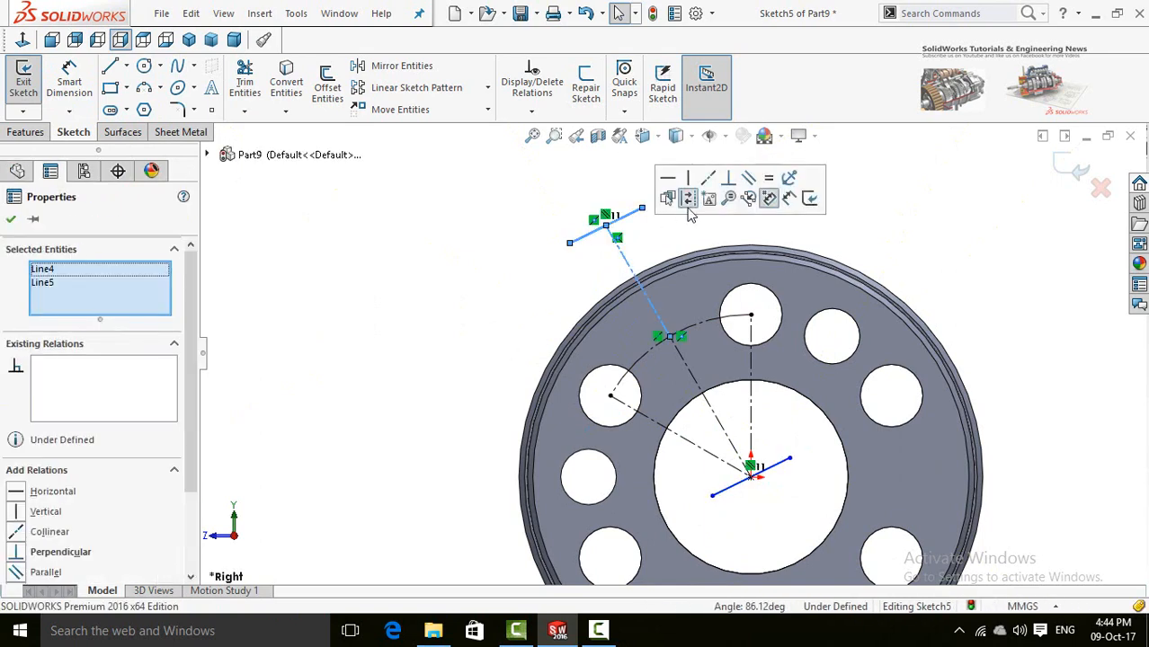
pyautogui.click(742, 178)
pyautogui.click(486, 294)
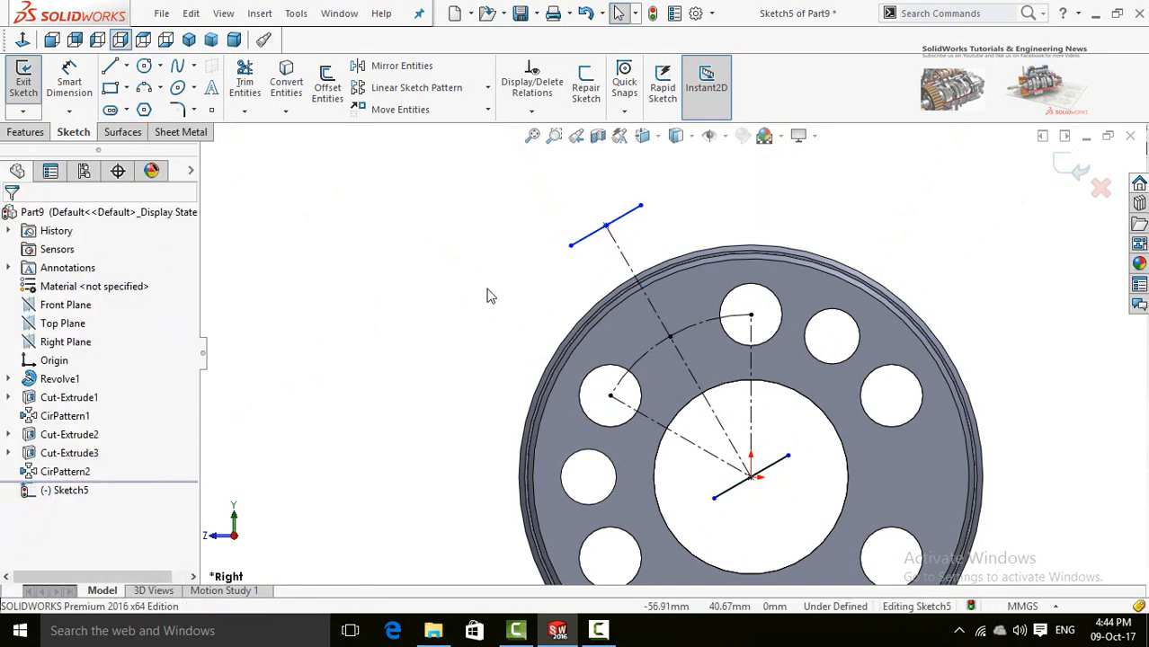
# - Close the slot profile with two side lines joining the matching ends of the outer and inner midpoint lines
pyautogui.press('f')
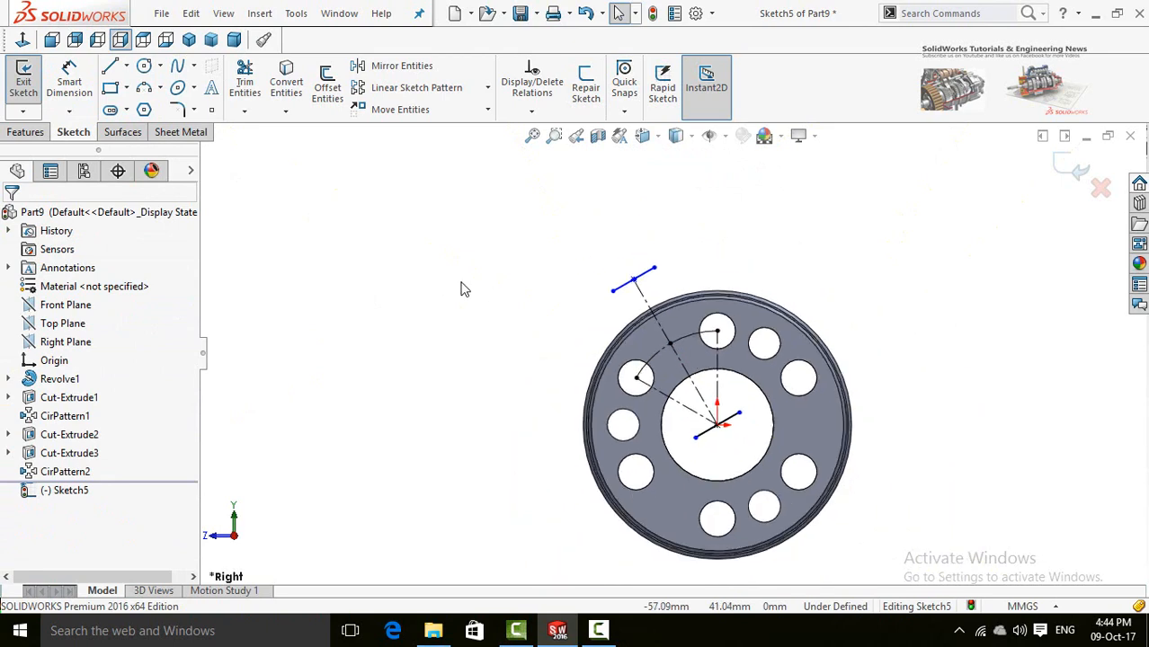
pyautogui.click(111, 68)
pyautogui.click(613, 291)
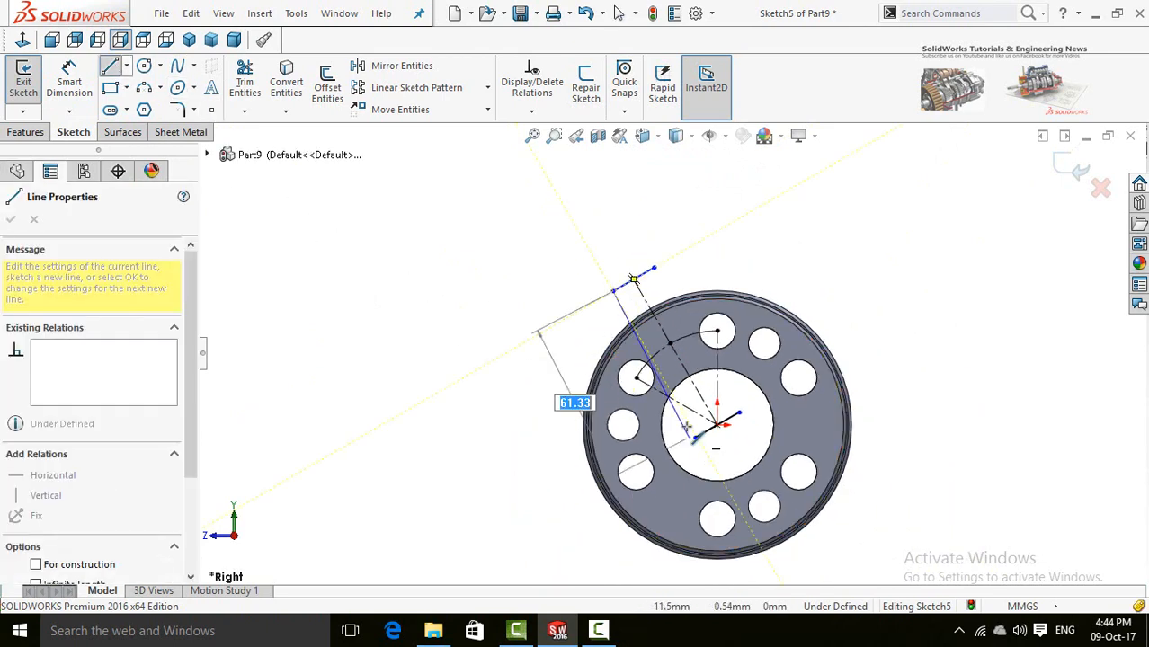
pyautogui.click(694, 437)
pyautogui.press('Escape')
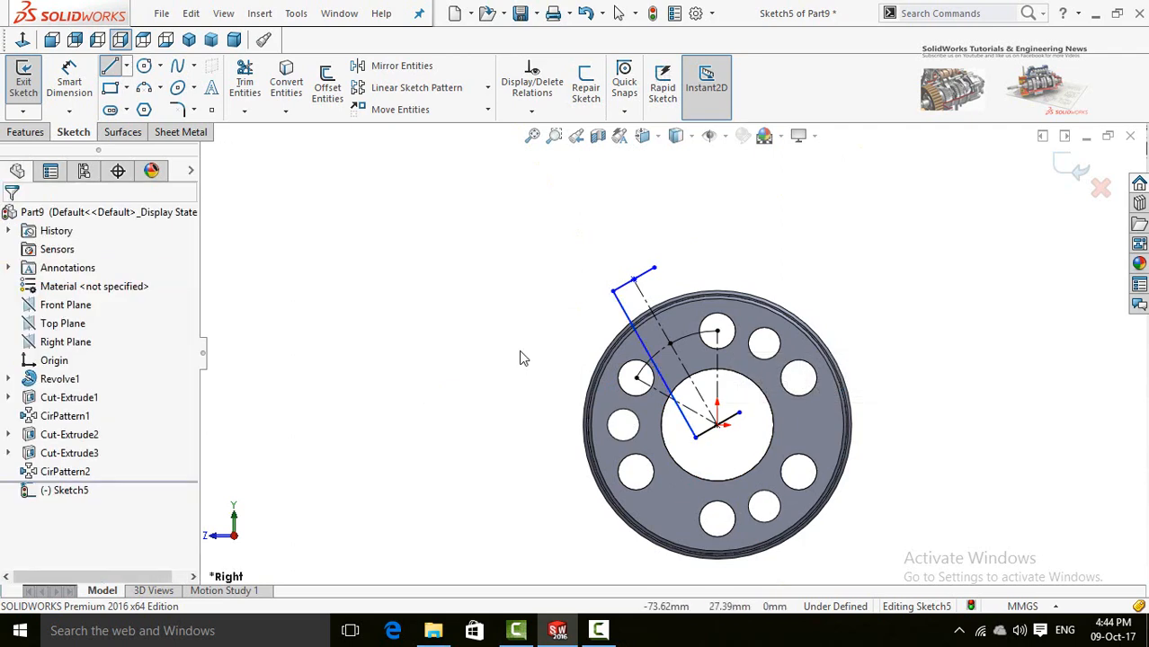
pyautogui.press('Return')
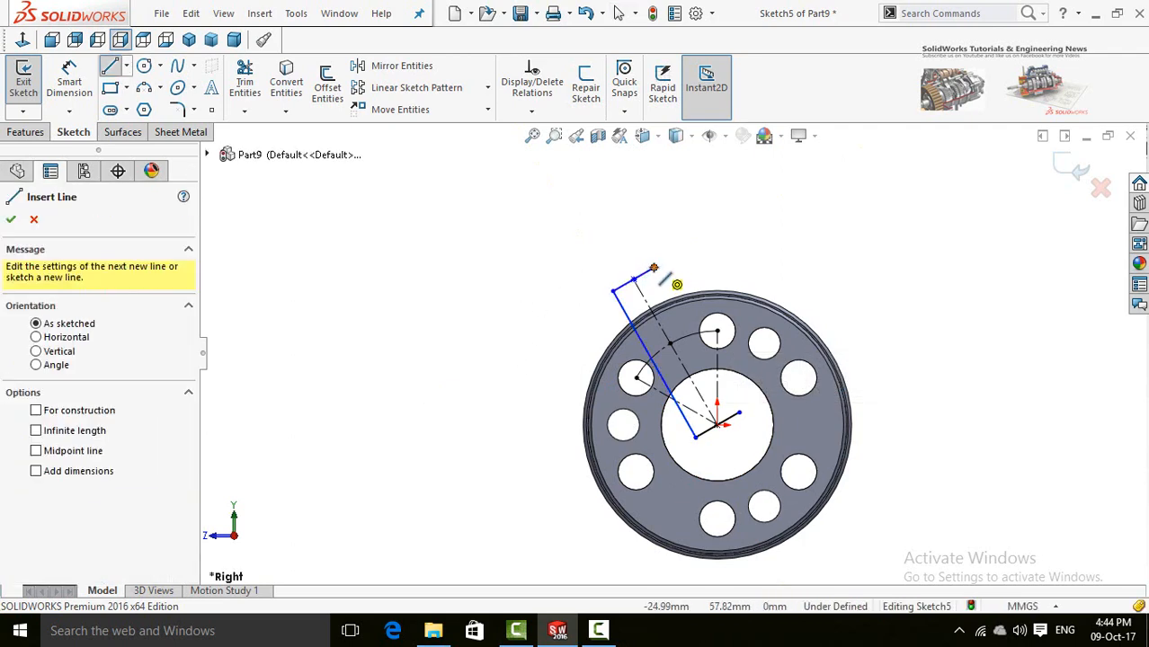
pyautogui.click(655, 269)
pyautogui.click(739, 414)
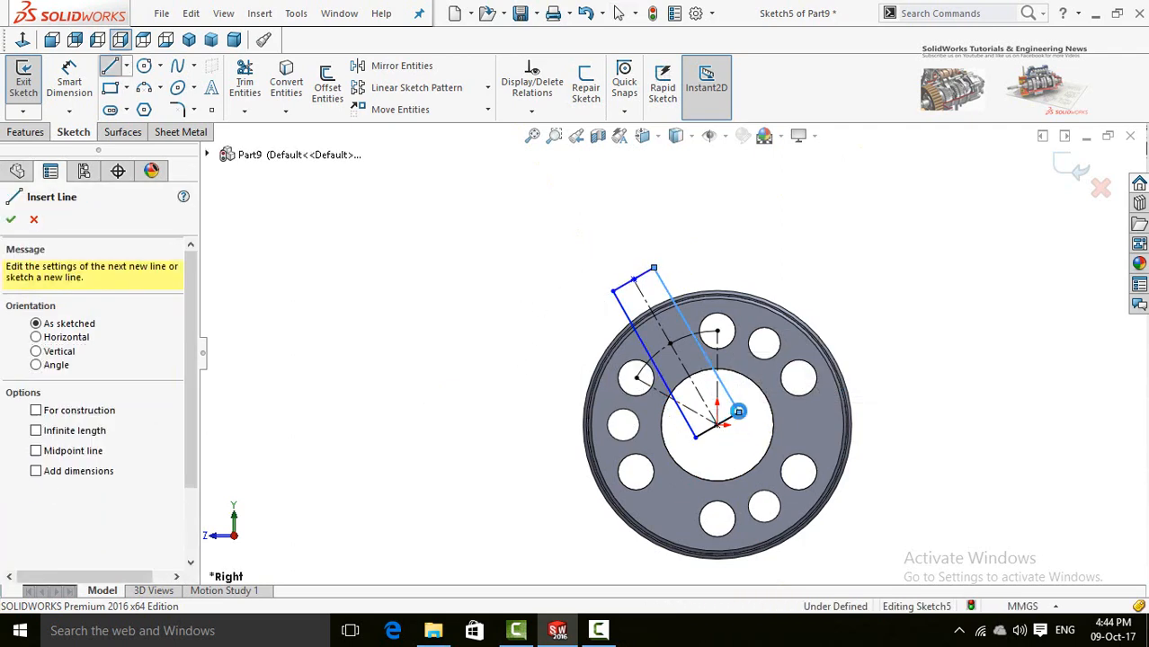
pyautogui.press('Escape')
# - Make the slot profile's upper-right side line perpendicular to the short line through the origin
pyautogui.scroll(-3, 737, 405)
pyautogui.click(723, 414)
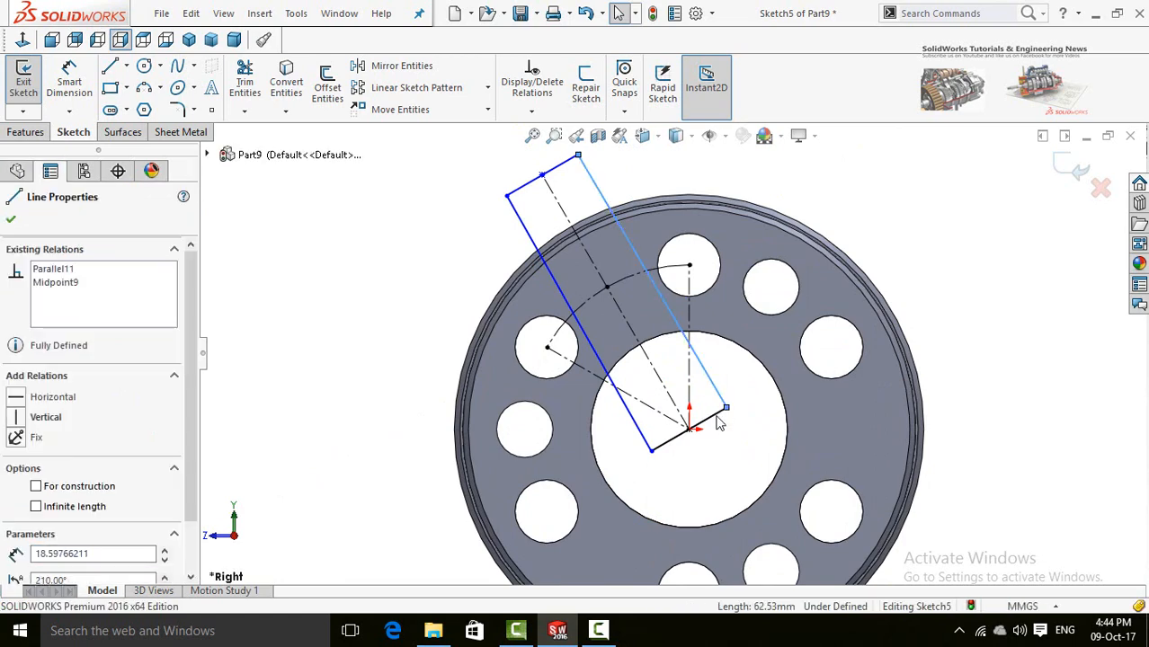
pyautogui.keyDown('ctrl'); pyautogui.click(719, 421); pyautogui.keyUp('ctrl')
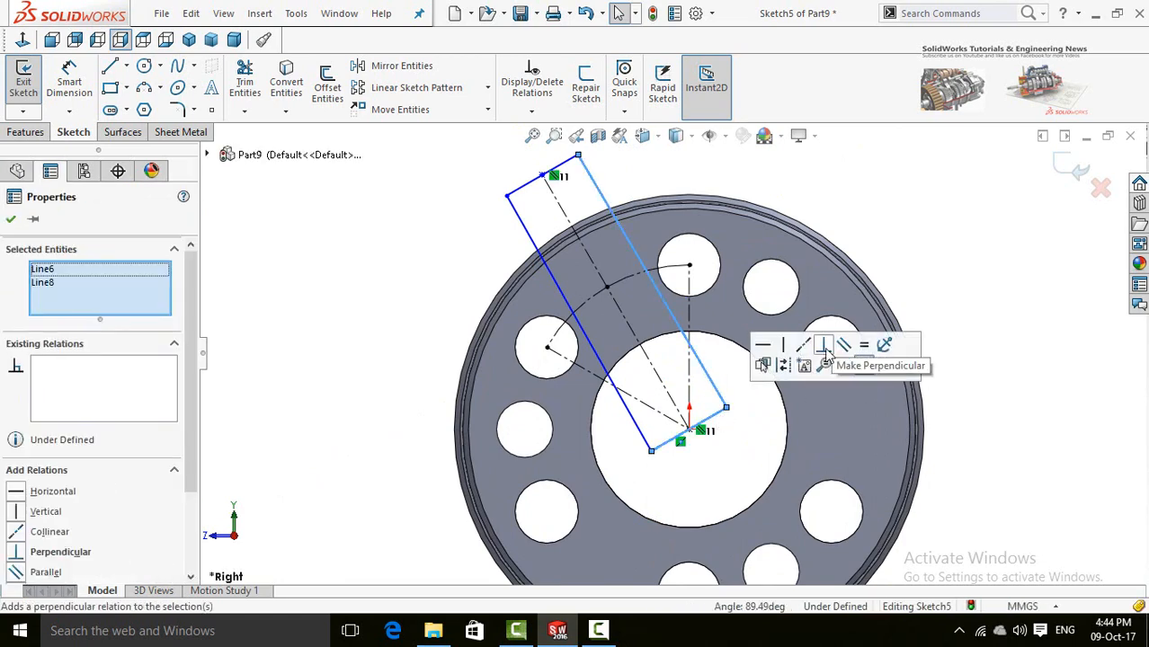
pyautogui.click(825, 351)
pyautogui.click(708, 454)
# - Dimension the distance between the slot profile's two long sides as 5 mm
pyautogui.scroll(2, 644, 445)
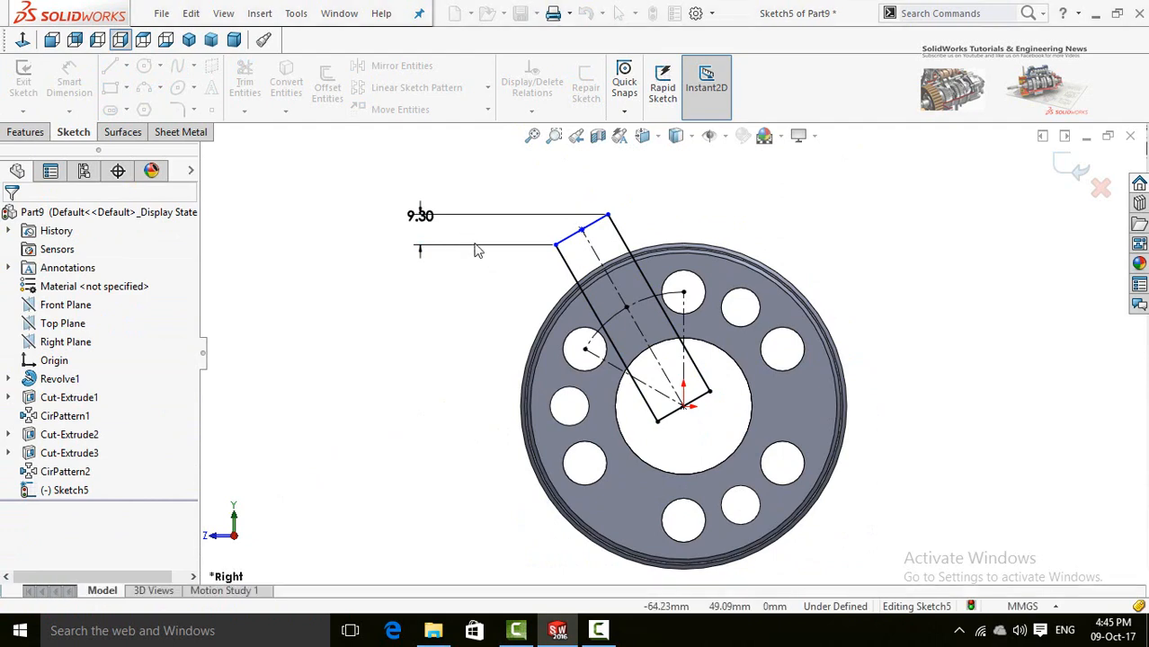
pyautogui.click(474, 245)
pyautogui.press('Delete')
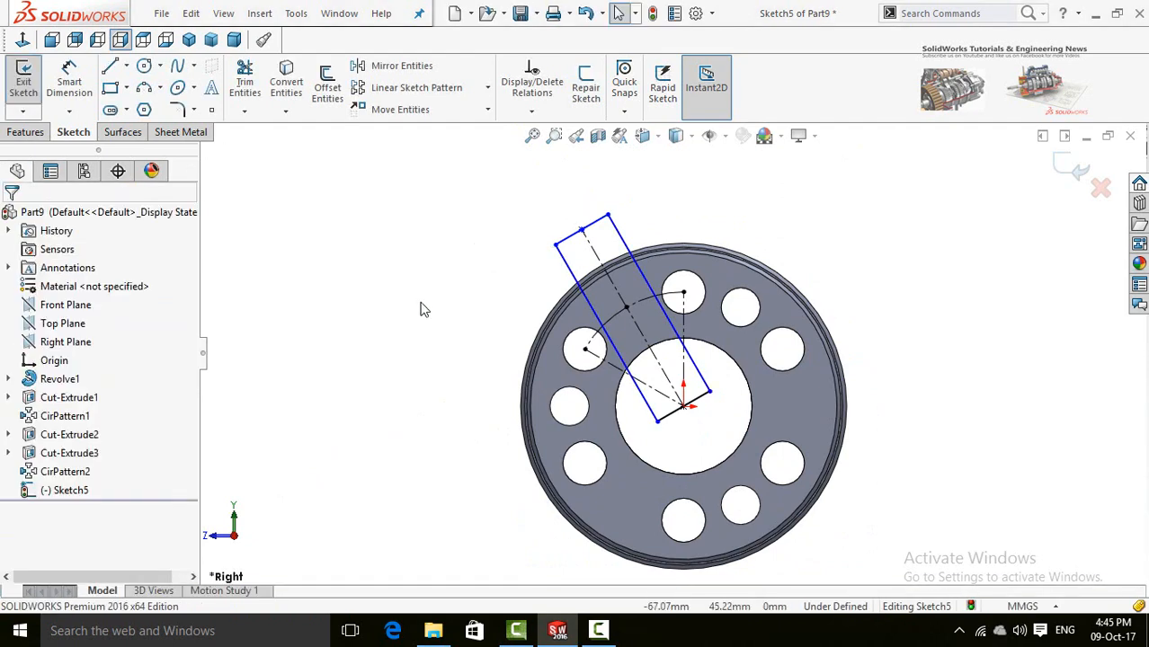
pyautogui.moveTo(401, 324); pyautogui.dragTo(401, 165, button='right')
pyautogui.click(628, 248)
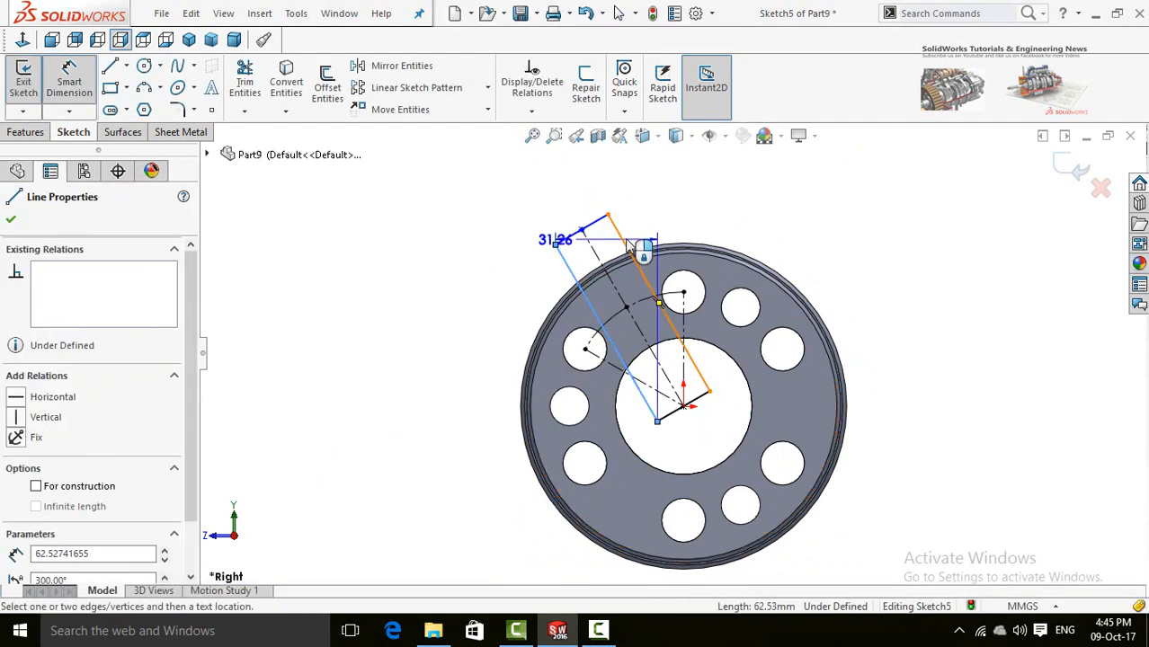
pyautogui.click(570, 273)
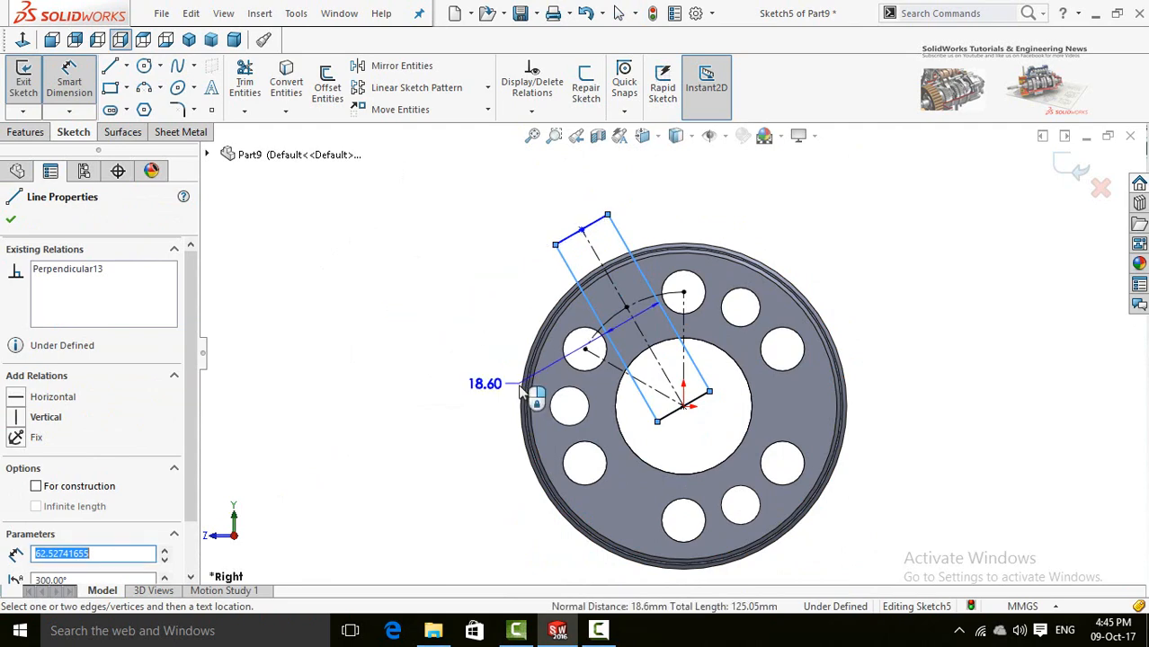
pyautogui.click(401, 371)
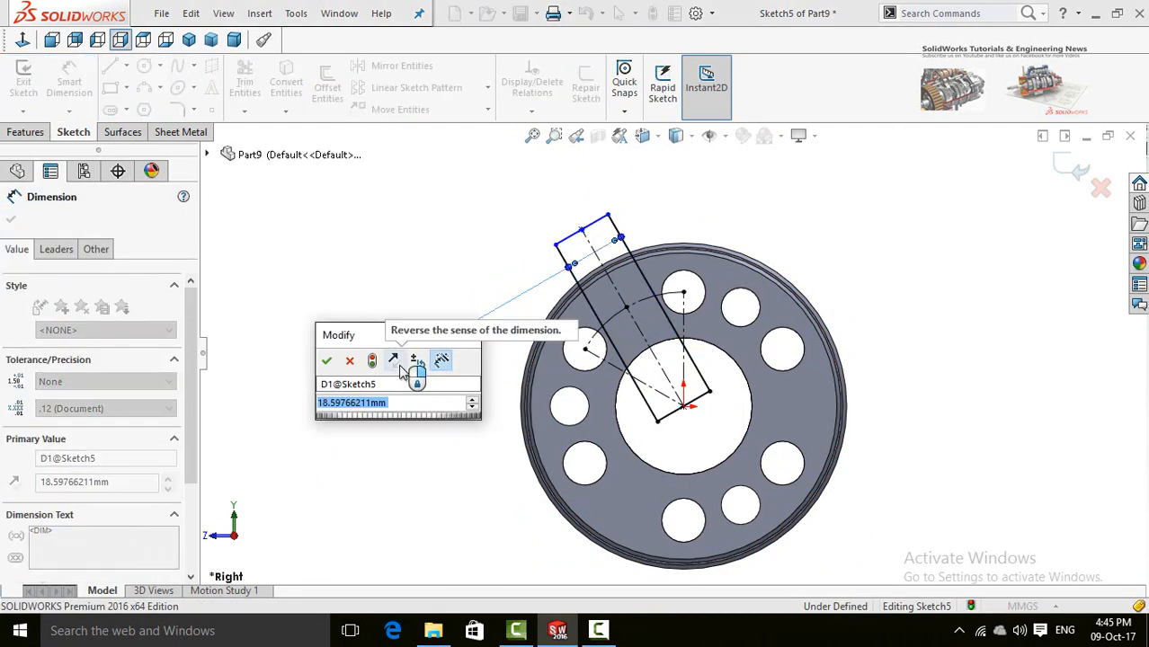
pyautogui.write('5')
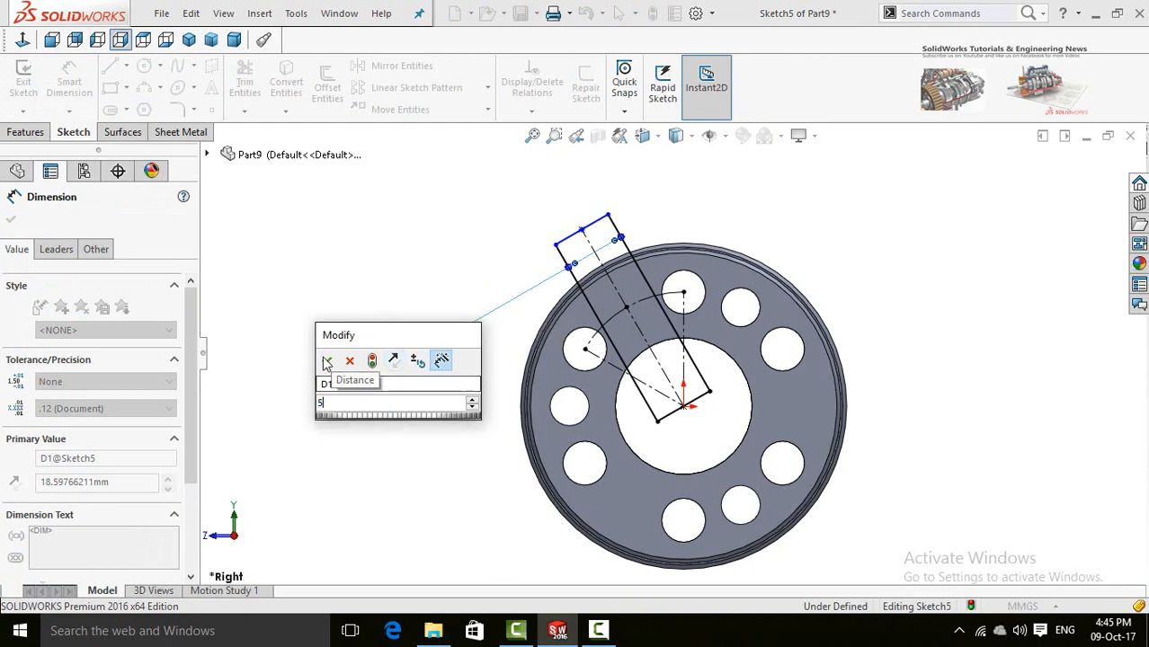
pyautogui.press('Return')
pyautogui.press('Escape')
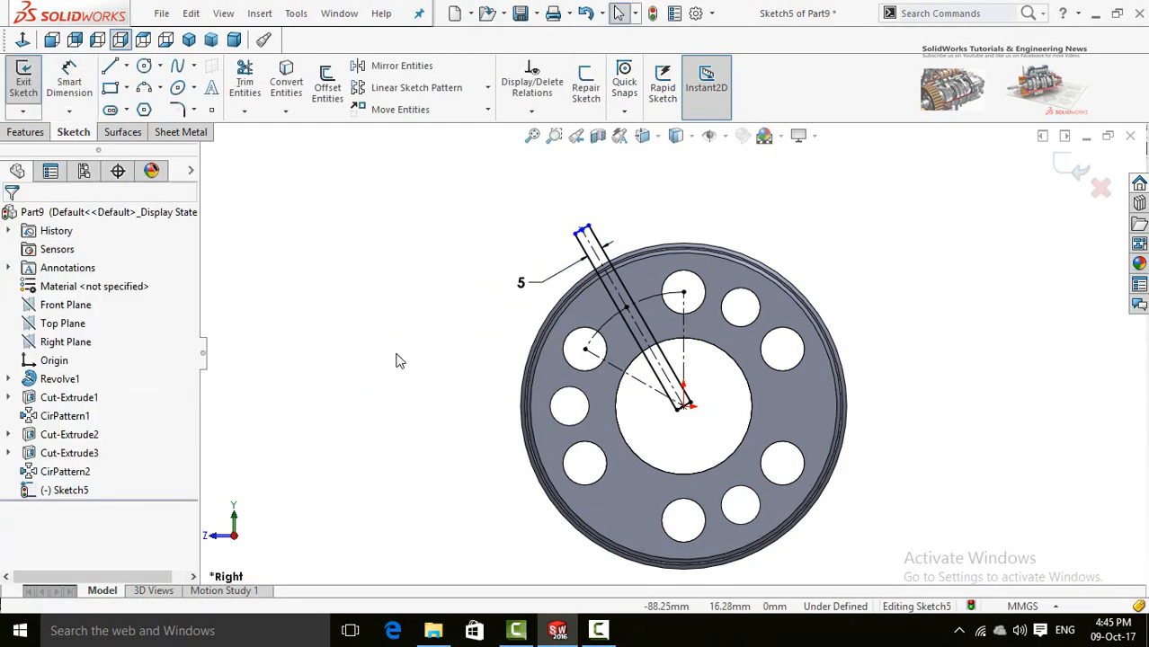
# - Cut-extrude the slot profile through the ring with a blind depth of 150 mm
pyautogui.moveTo(362, 340); pyautogui.dragTo(397, 285, button='middle')
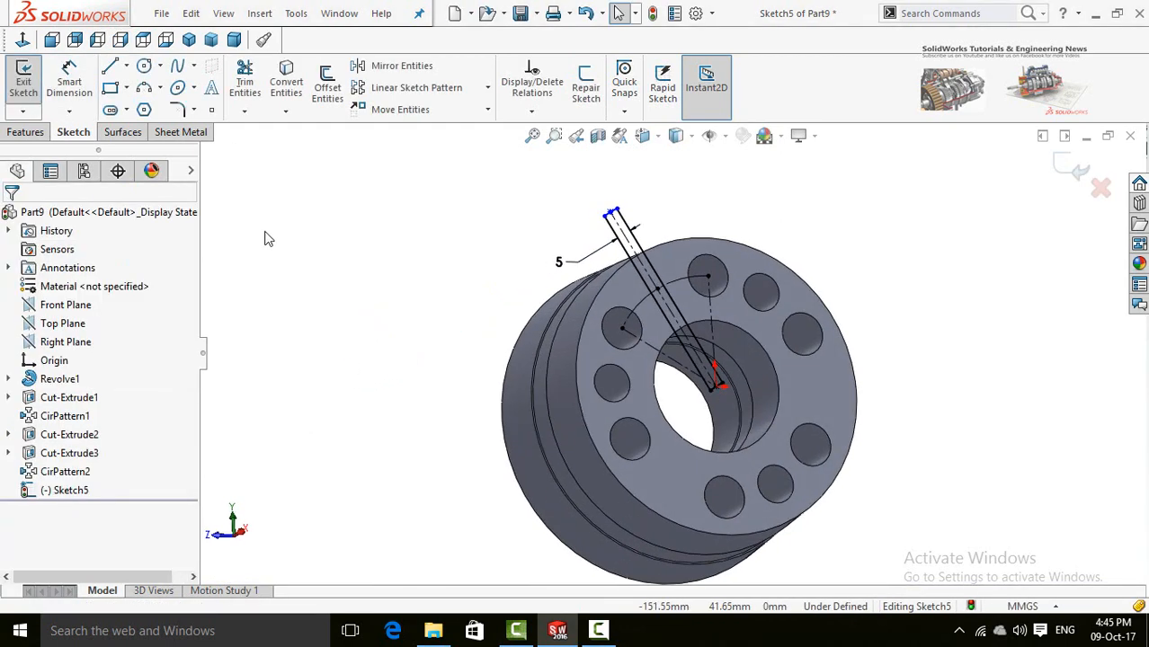
pyautogui.click(27, 133)
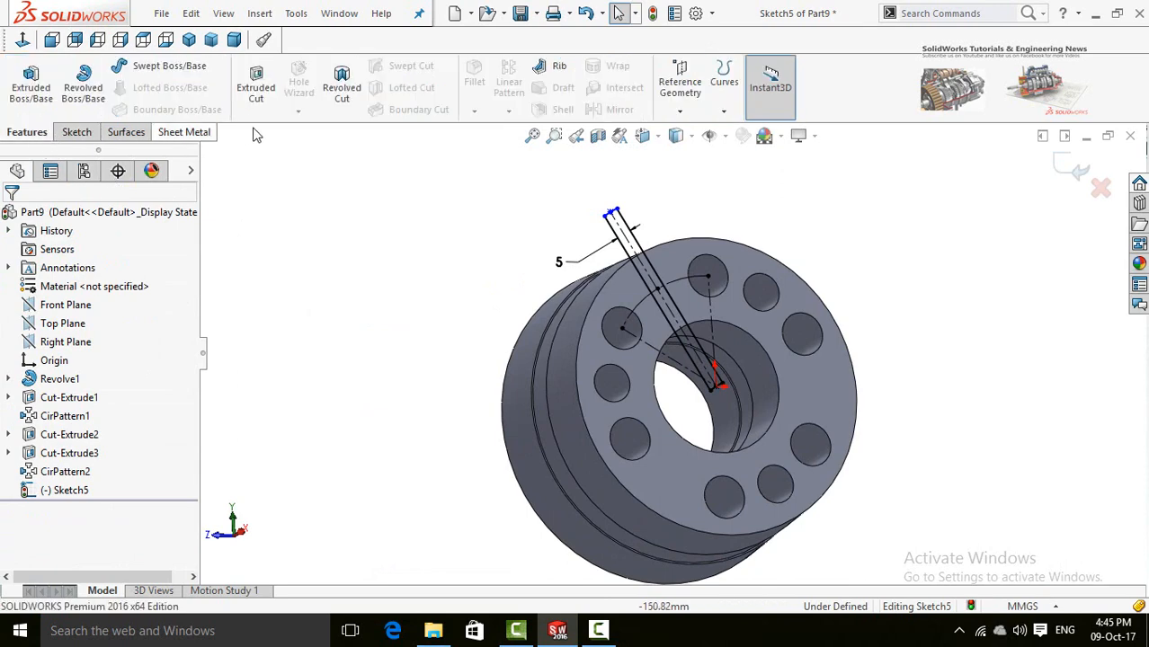
pyautogui.click(256, 87)
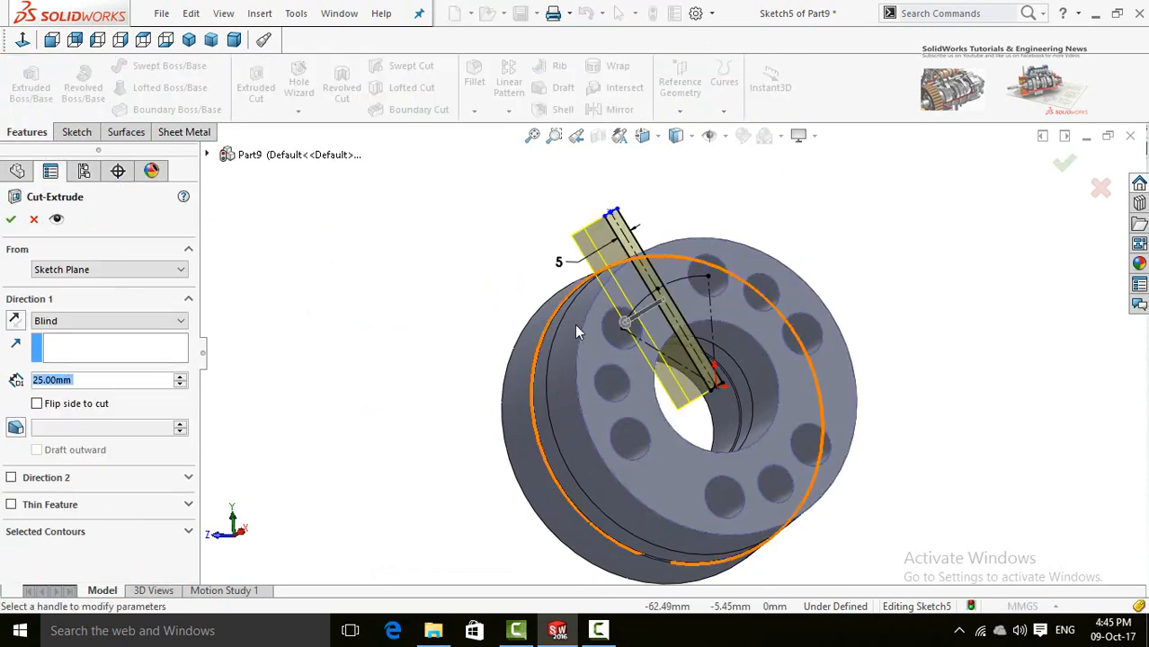
pyautogui.click(620, 322)
pyautogui.moveTo(458, 409); pyautogui.dragTo(236, 340, button='middle')
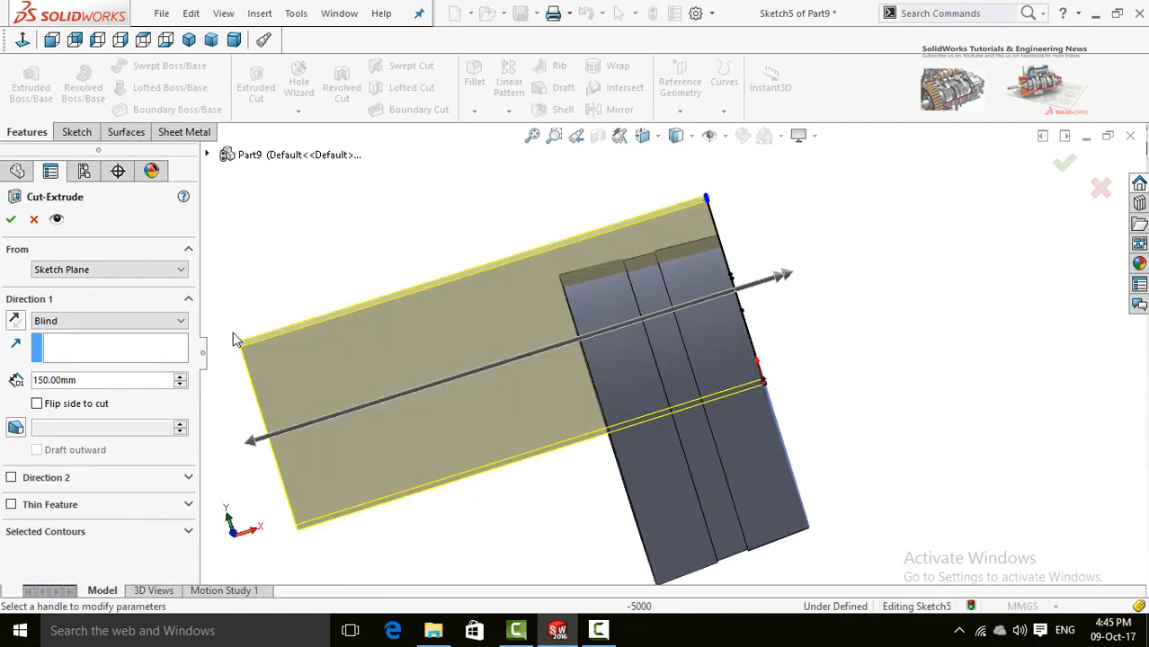
pyautogui.click(11, 220)
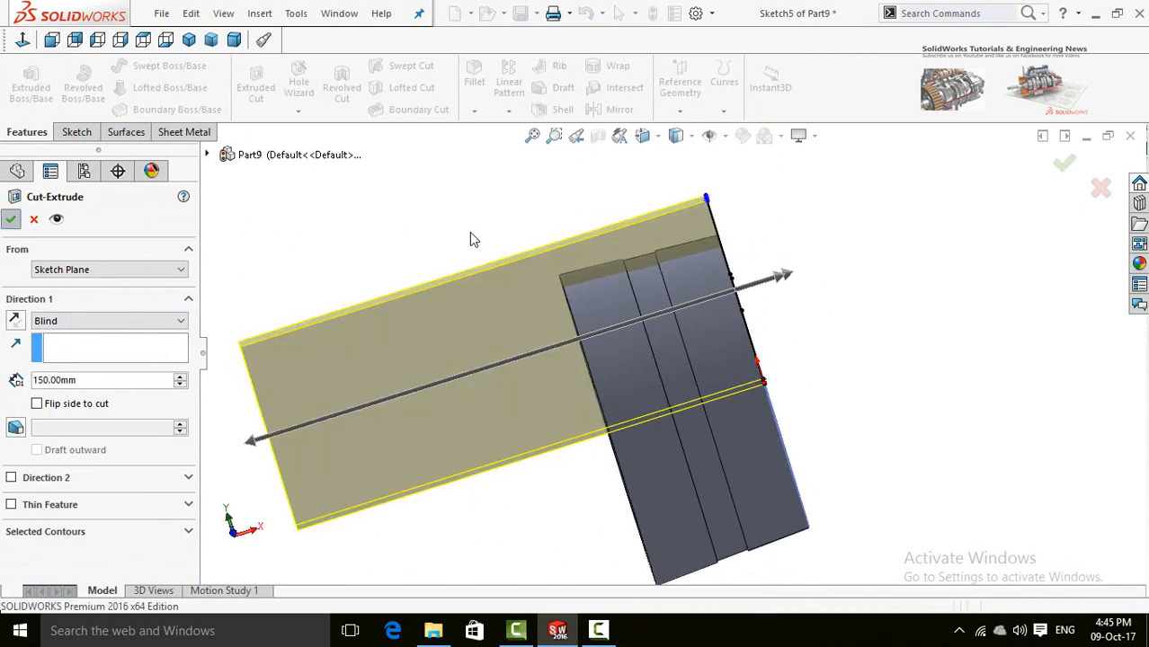
pyautogui.click(471, 290)
pyautogui.scroll(3, 479, 303)
pyautogui.moveTo(528, 290); pyautogui.dragTo(464, 354, button='middle')
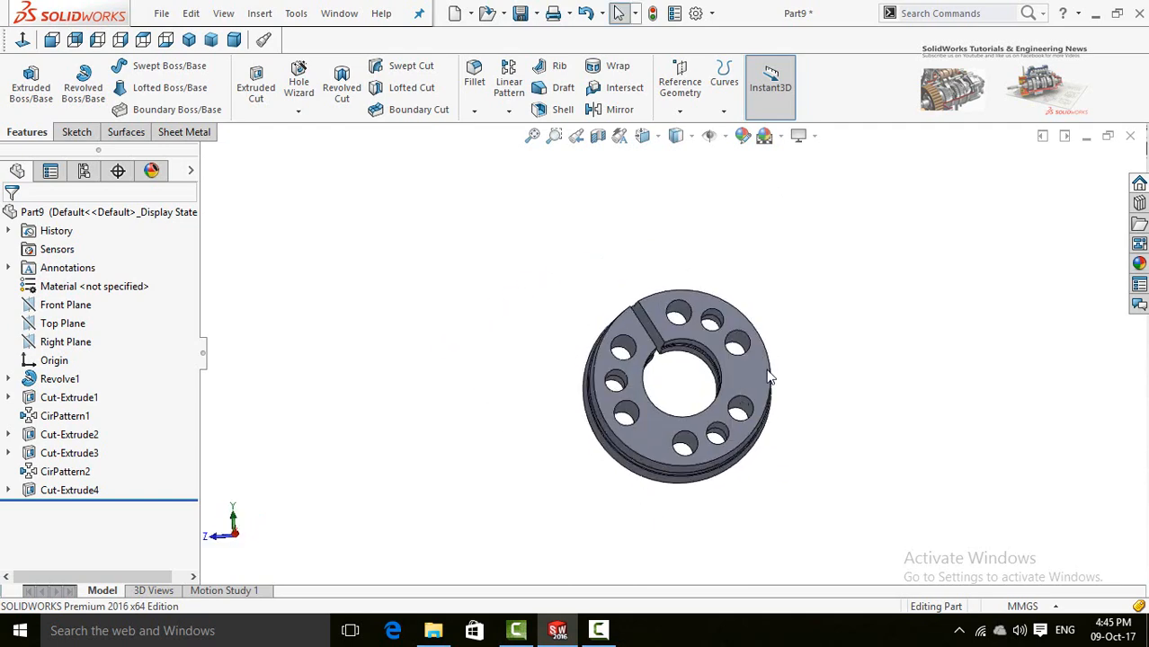
# - Start a new sketch on the ring's flat face with the holes and view it face-on
pyautogui.click(652, 423)
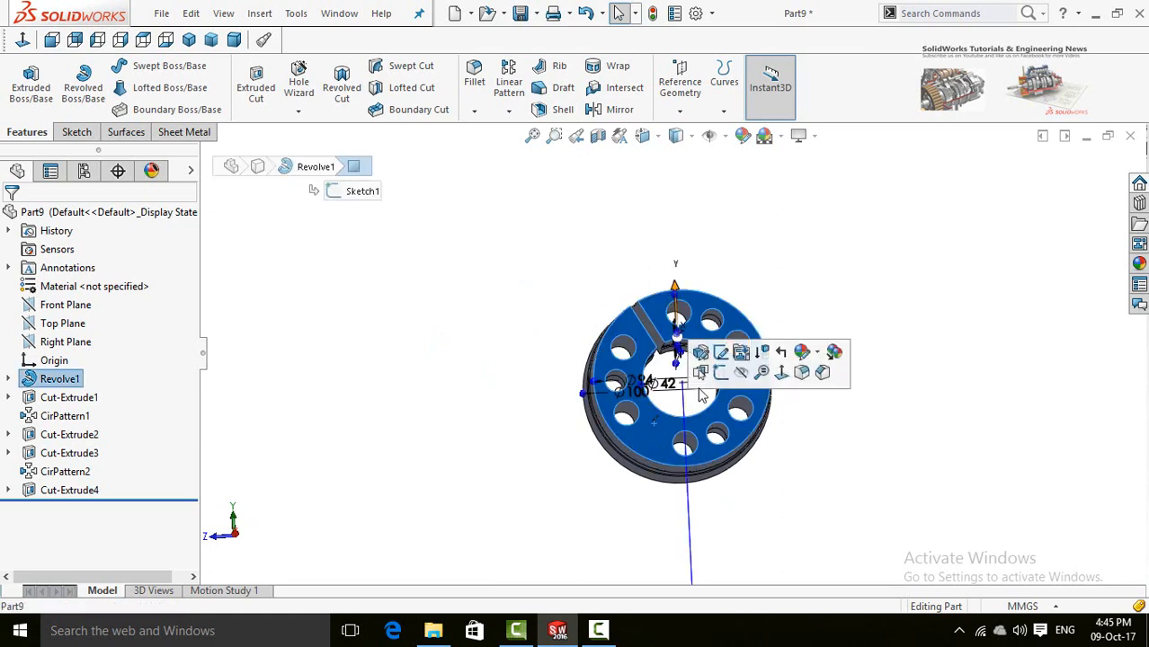
pyautogui.click(722, 374)
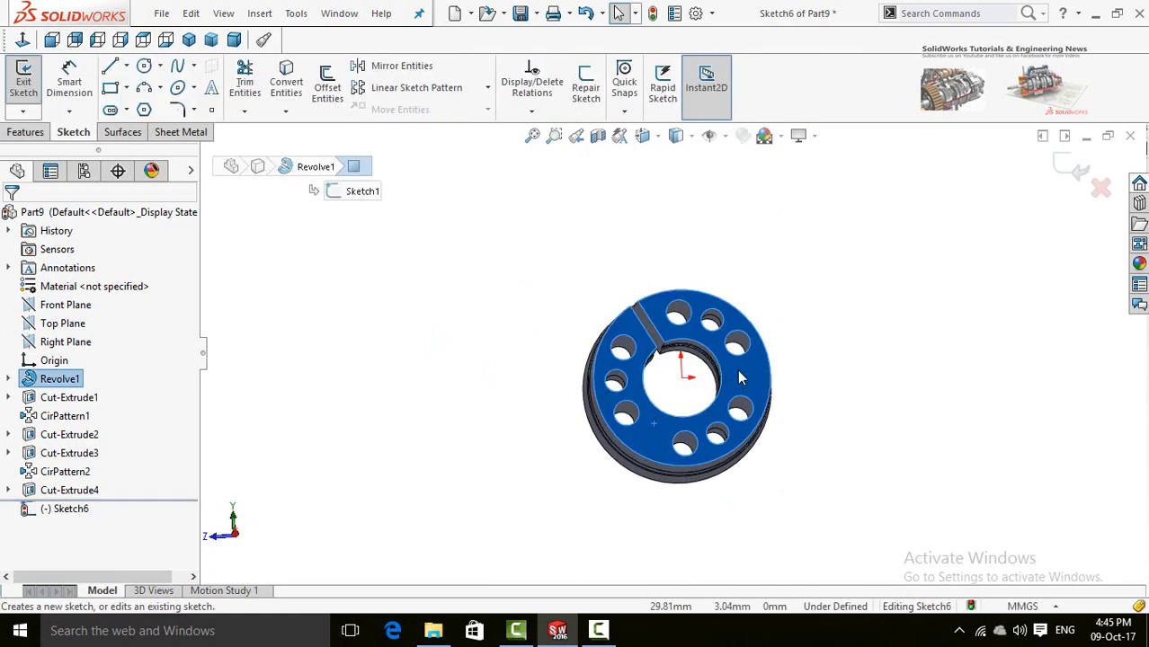
pyautogui.click(22, 39)
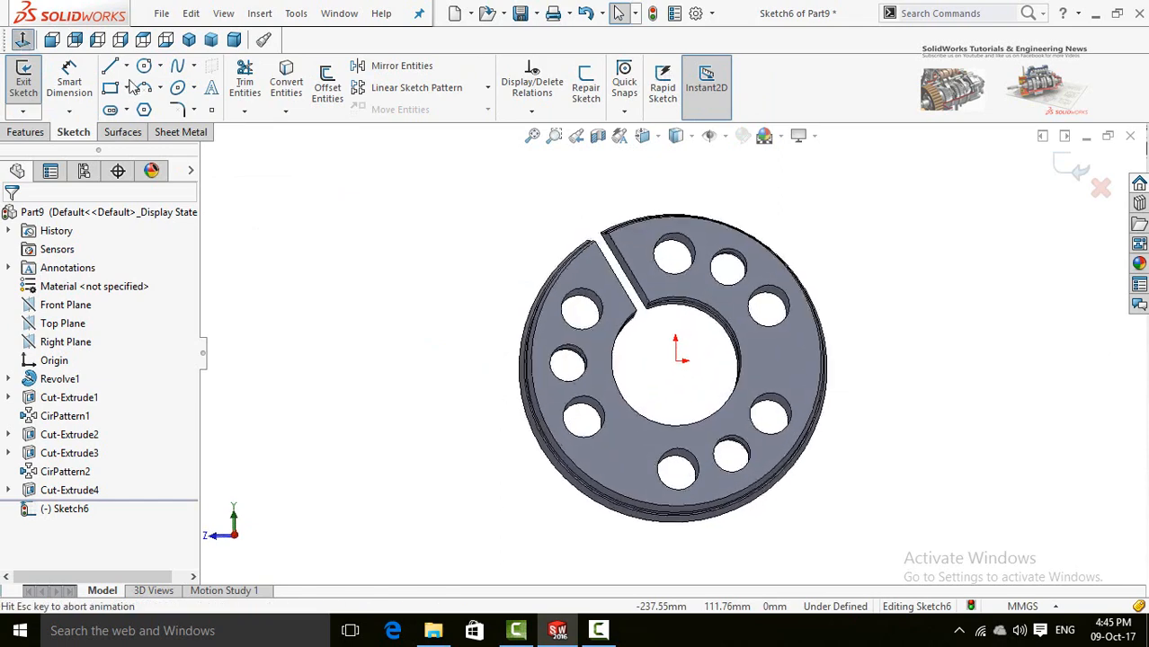
# - Draw a construction circle centred on the origin and passing through the centres of the ring's holes
pyautogui.click(144, 66)
pyautogui.scroll(2, 646, 388)
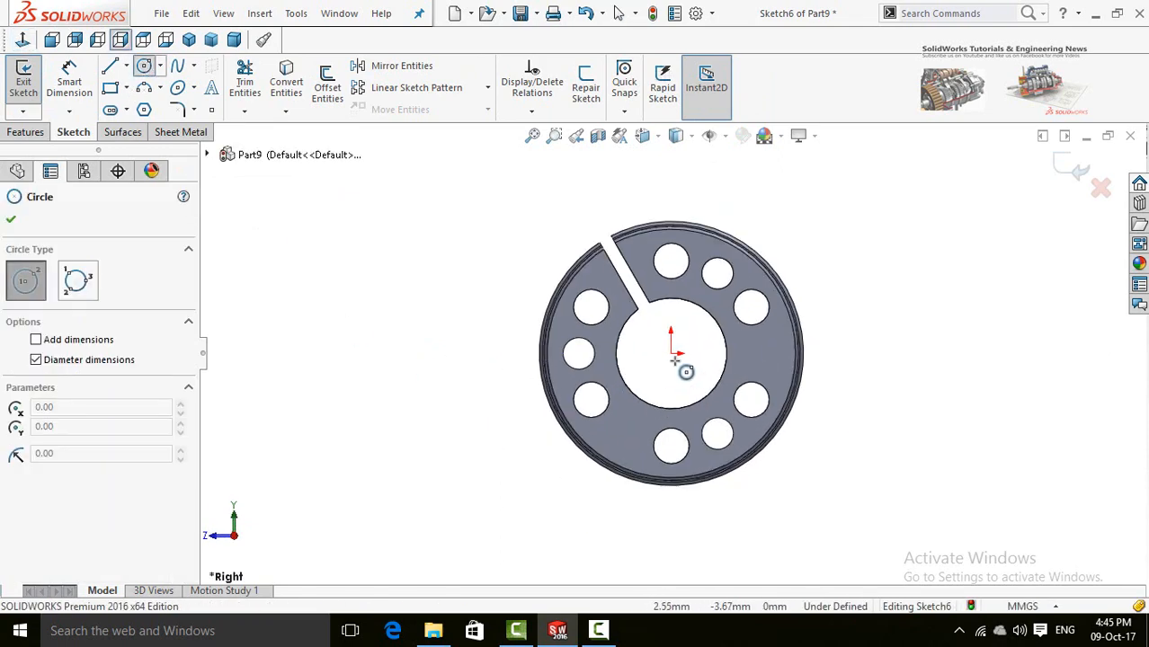
pyautogui.click(671, 353)
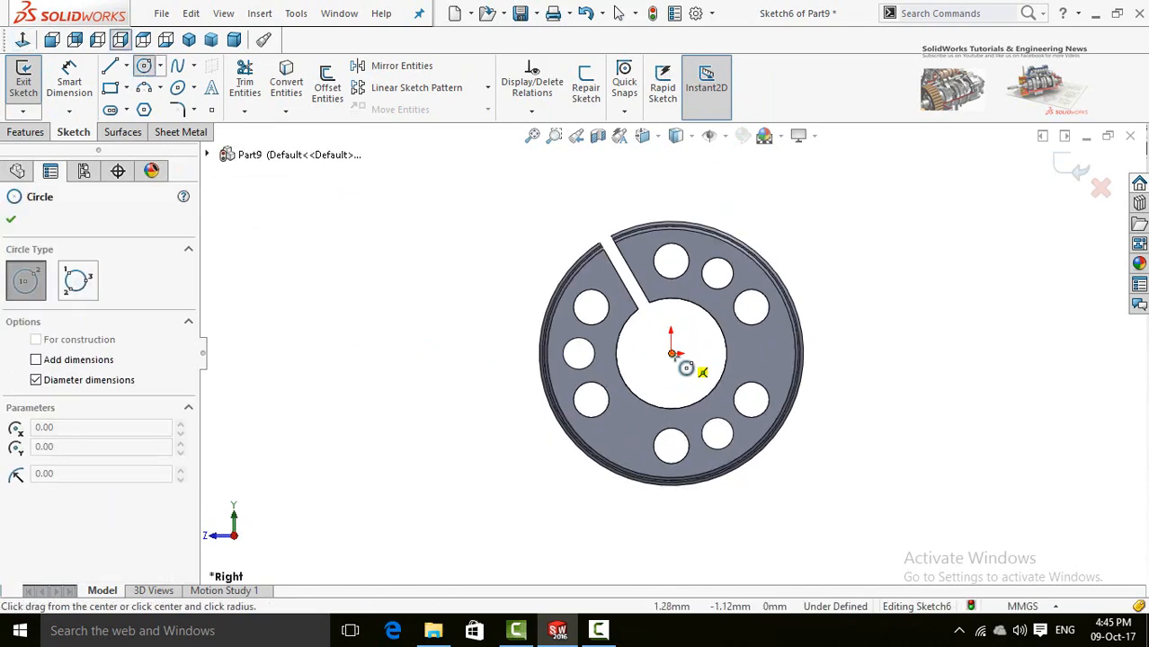
pyautogui.click(672, 445)
pyautogui.click(36, 518)
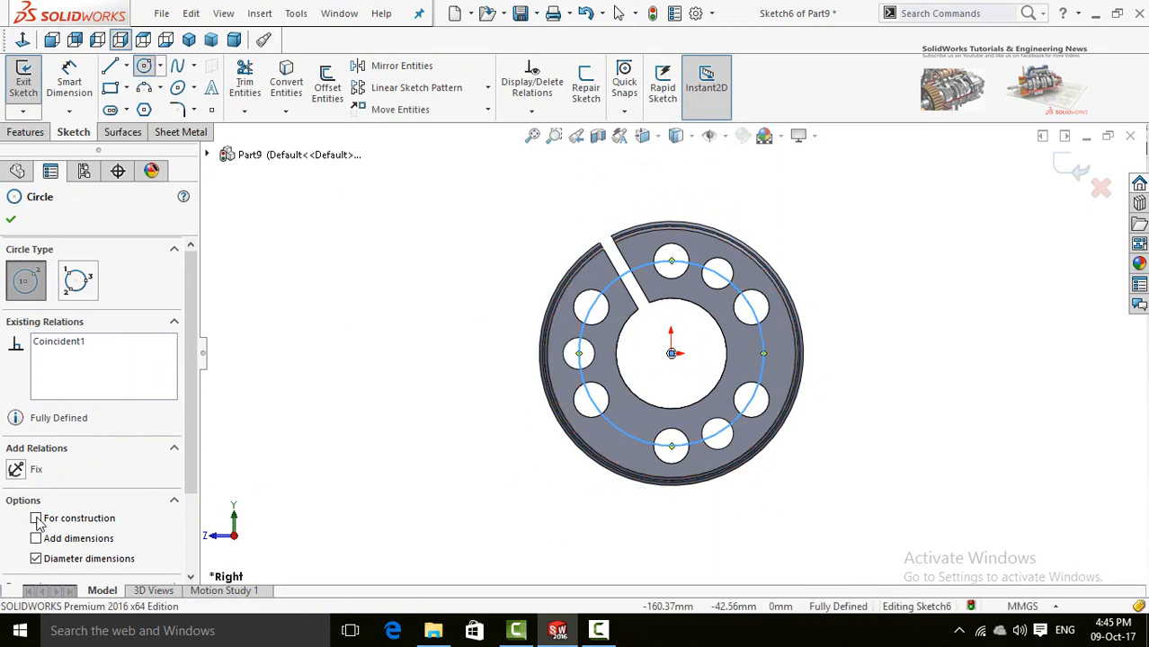
pyautogui.click(11, 219)
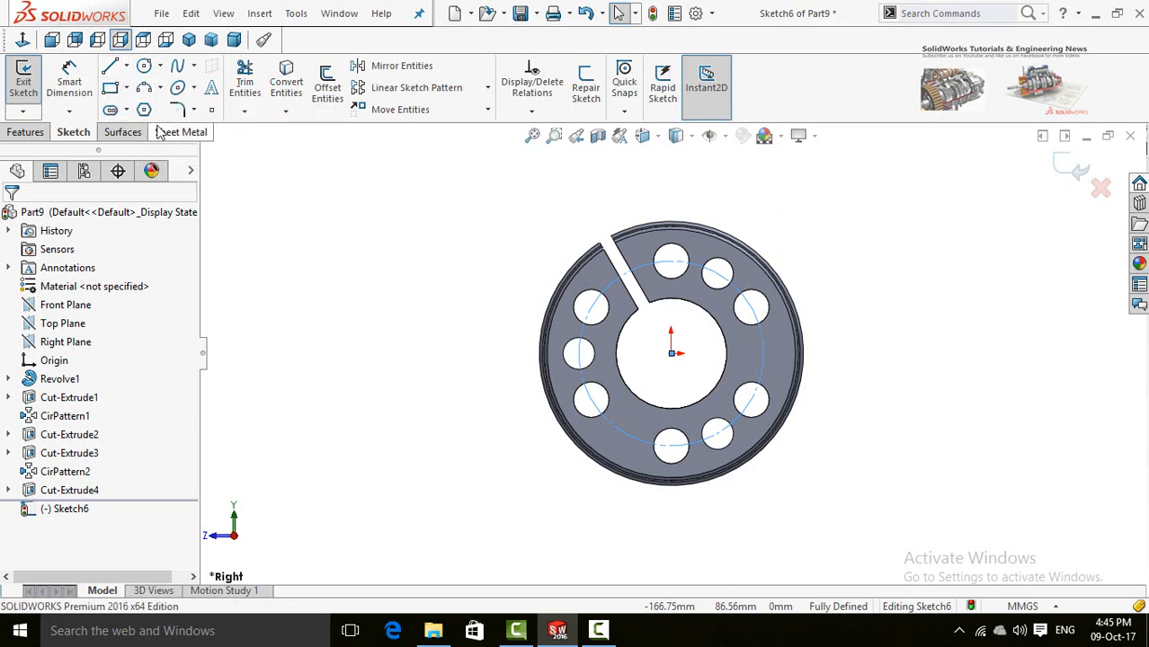
# - Draw centerlines from the origin to the bottom and lower-left larger holes' centres, and trim the construction circle to the arc between them
pyautogui.click(126, 66)
pyautogui.click(153, 108)
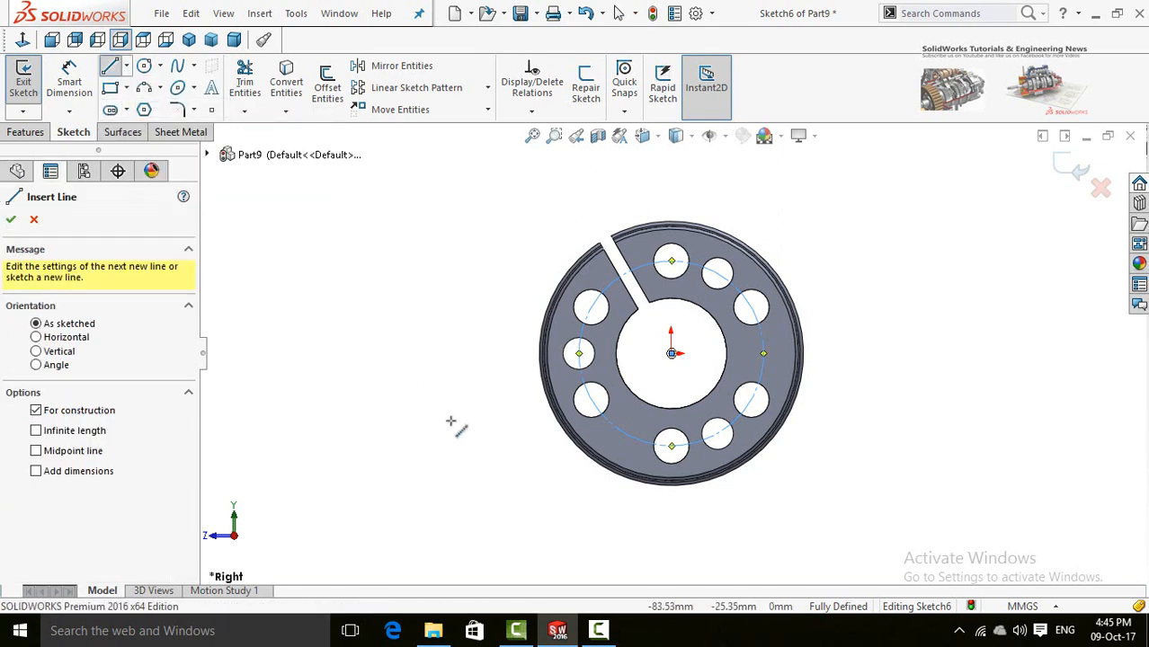
pyautogui.scroll(-2, 664, 358)
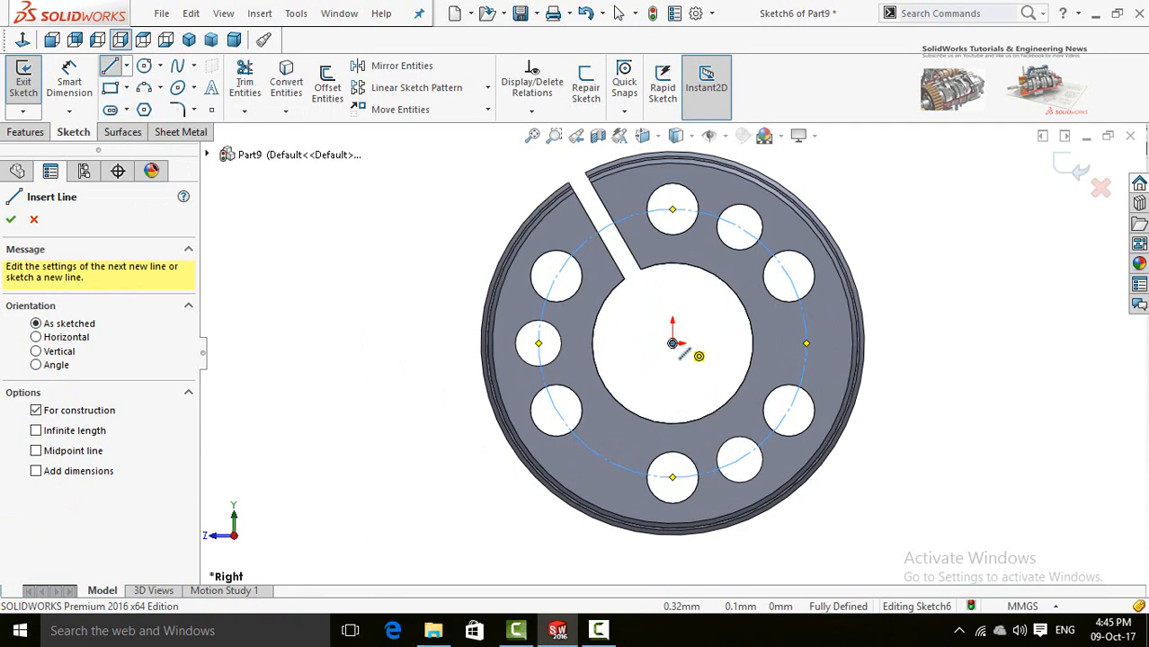
pyautogui.click(672, 476)
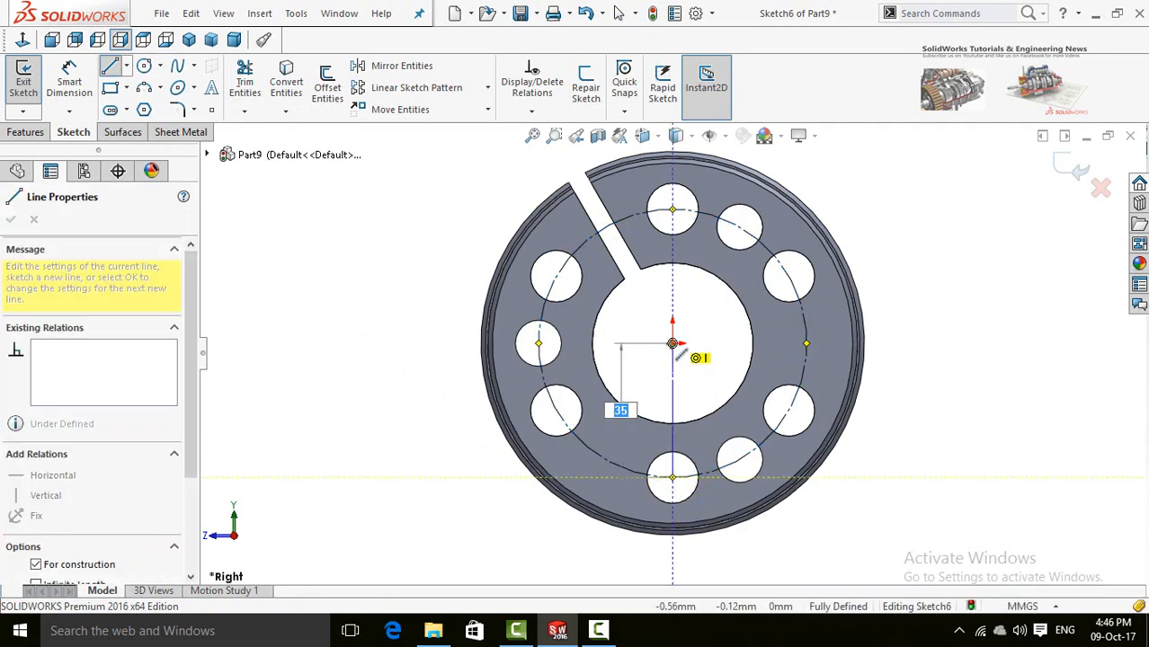
pyautogui.click(673, 343)
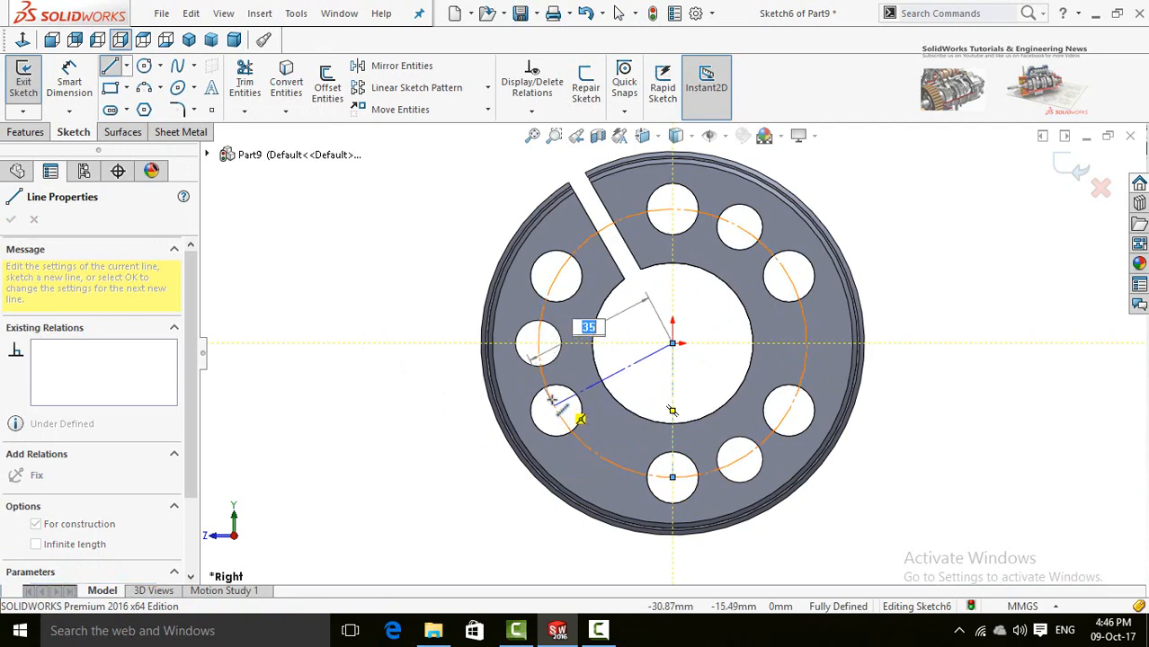
pyautogui.scroll(-4, 555, 409)
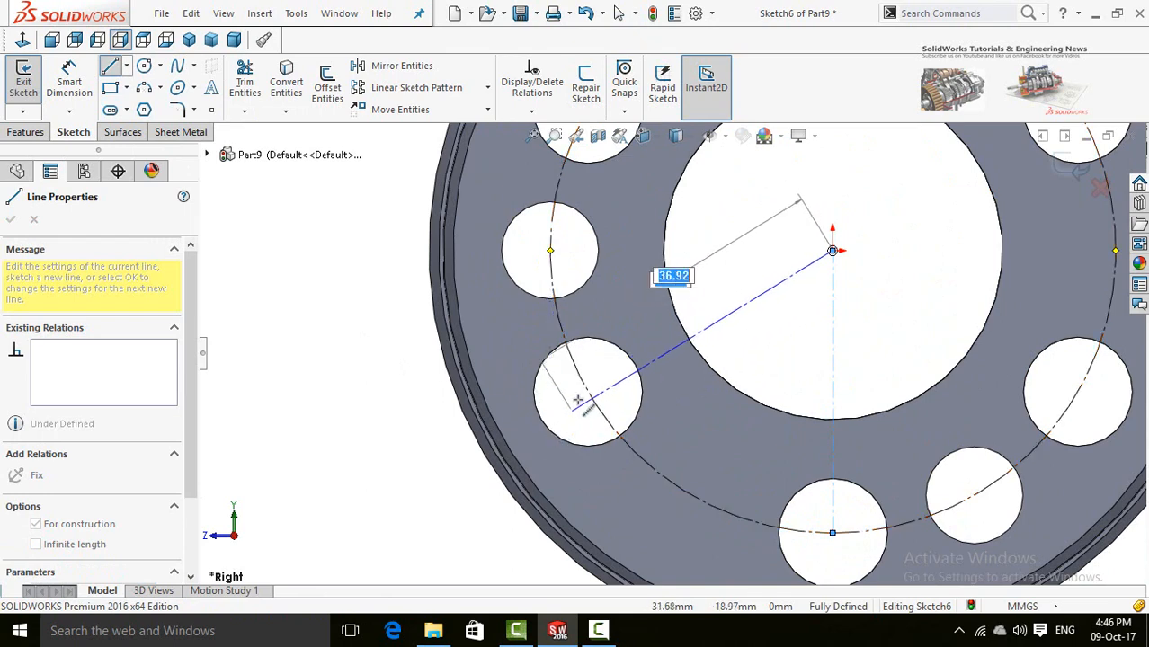
pyautogui.click(588, 392)
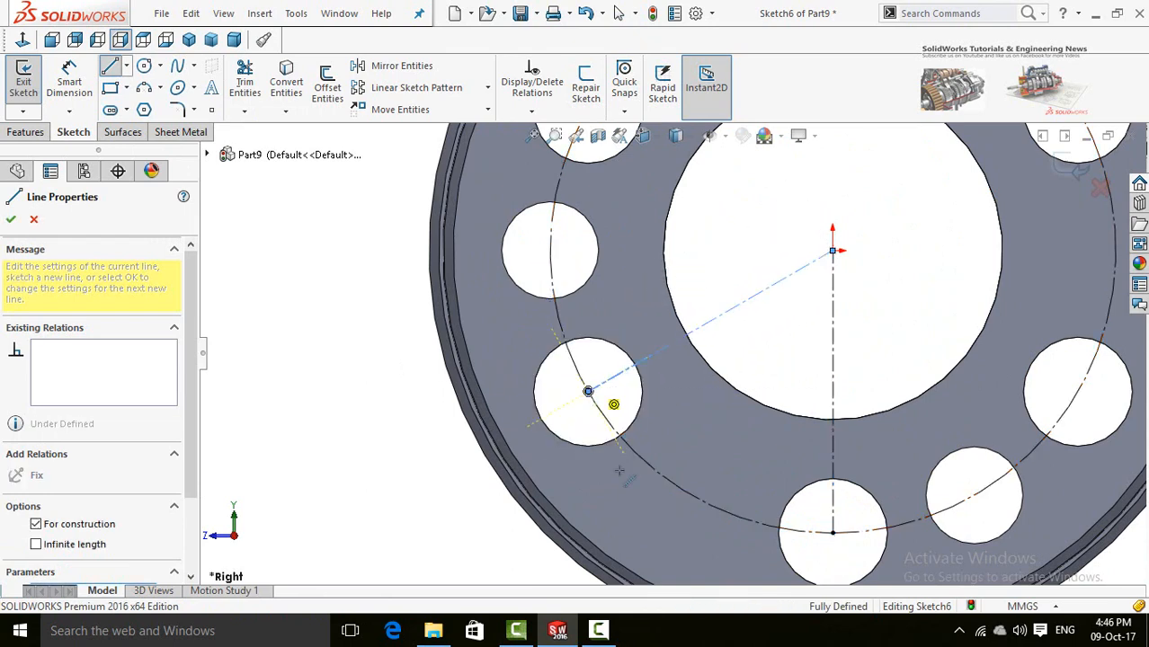
pyautogui.press('Escape')
pyautogui.scroll(1, 611, 447)
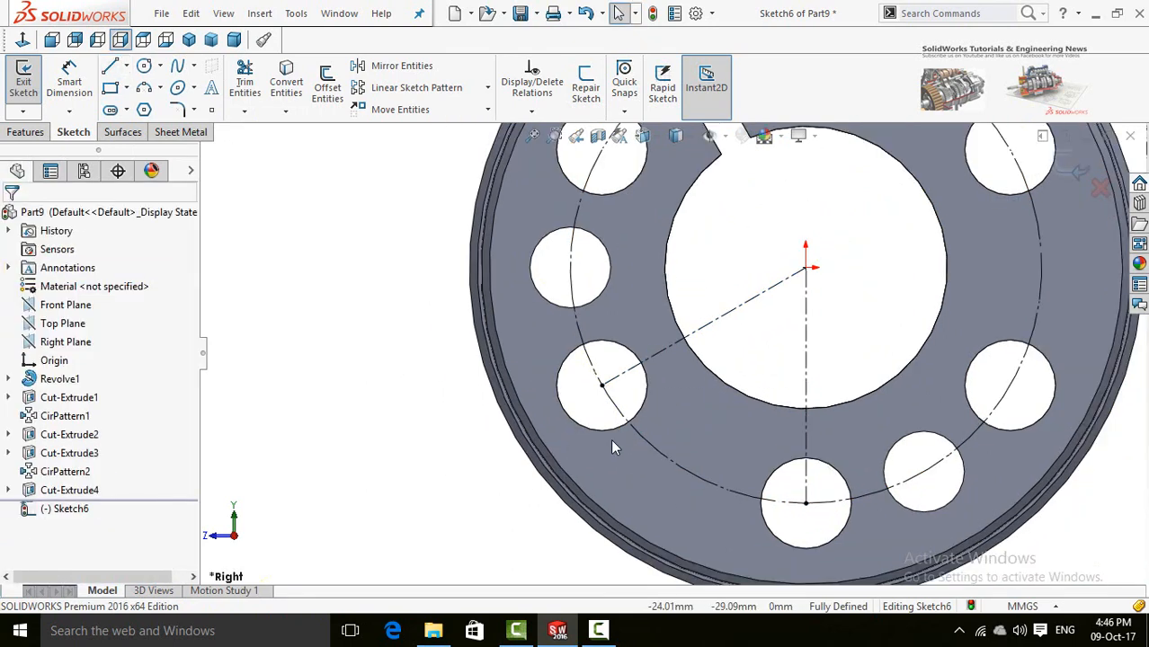
pyautogui.click(244, 87)
pyautogui.scroll(3, 431, 386)
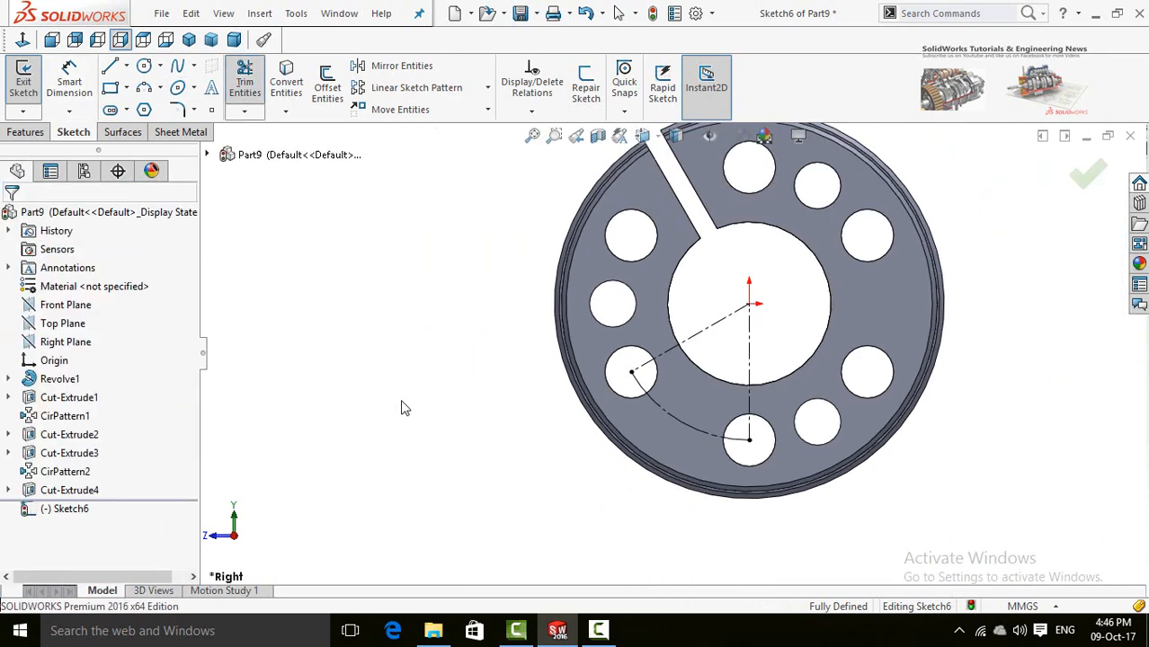
# - Draw a centerline from the origin to the construction arc's midpoint, then a second one continuing about 35 mm outward beyond the ring
pyautogui.click(122, 65)
pyautogui.click(134, 109)
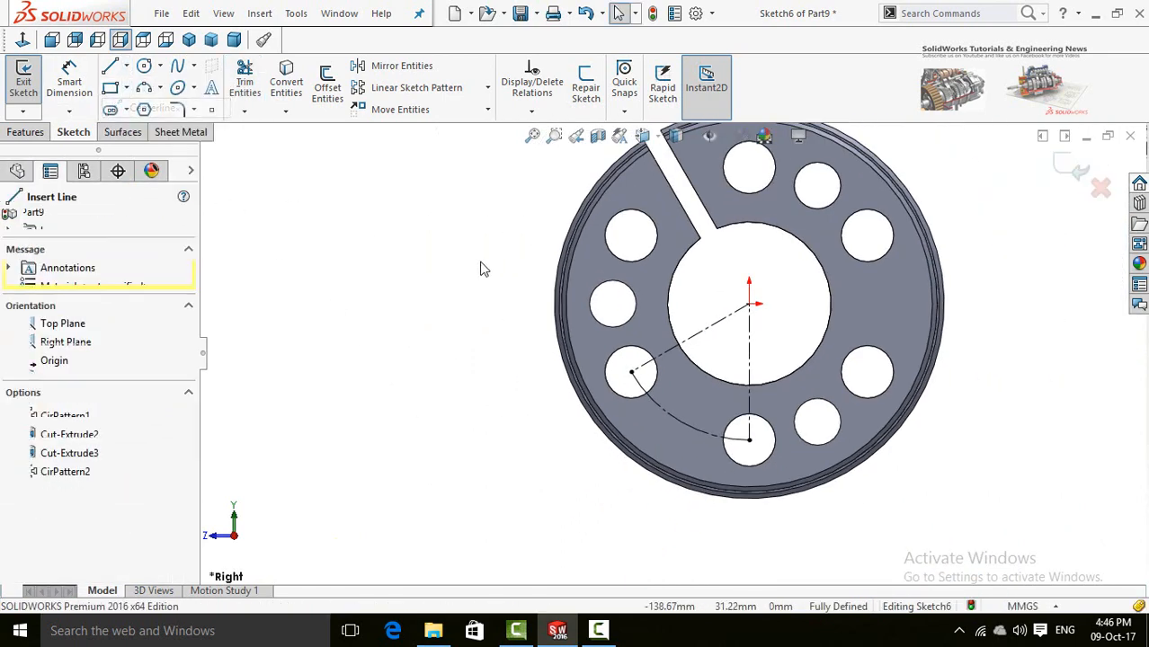
pyautogui.click(749, 304)
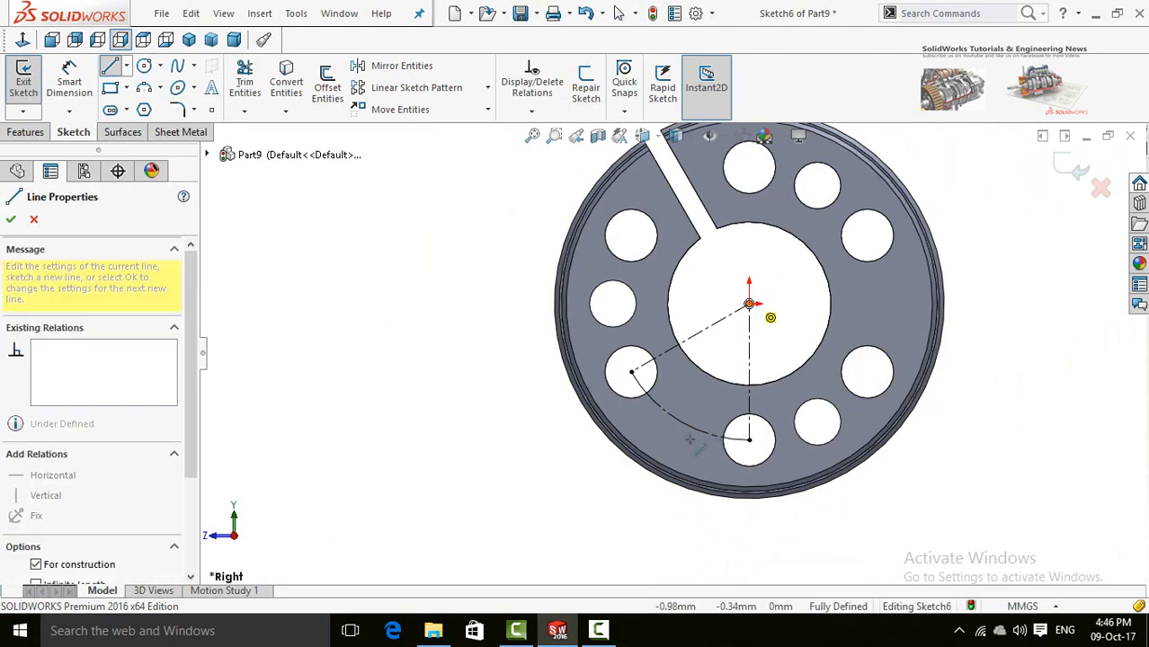
pyautogui.click(682, 421)
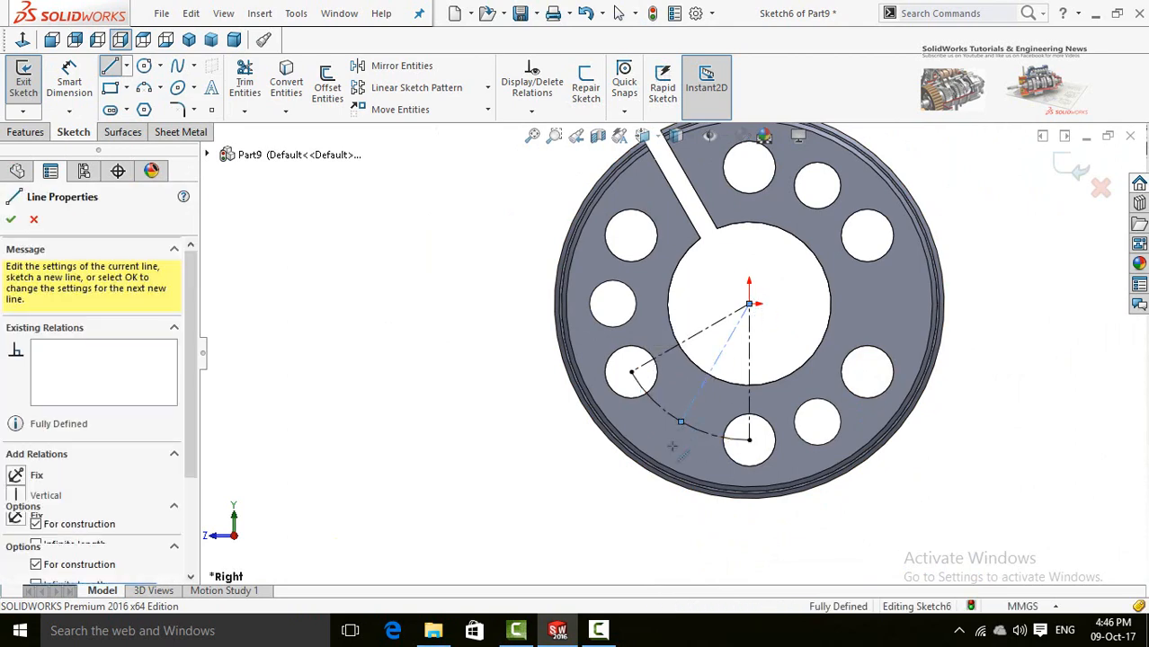
pyautogui.scroll(1, 620, 507)
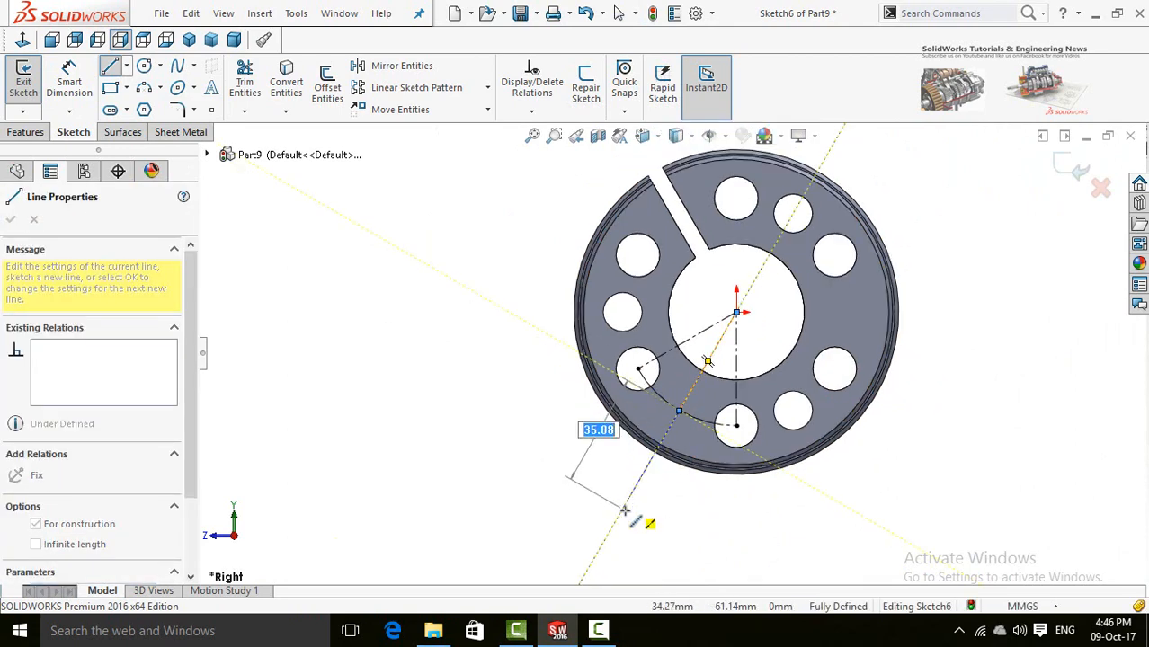
pyautogui.click(621, 510)
pyautogui.press('Escape')
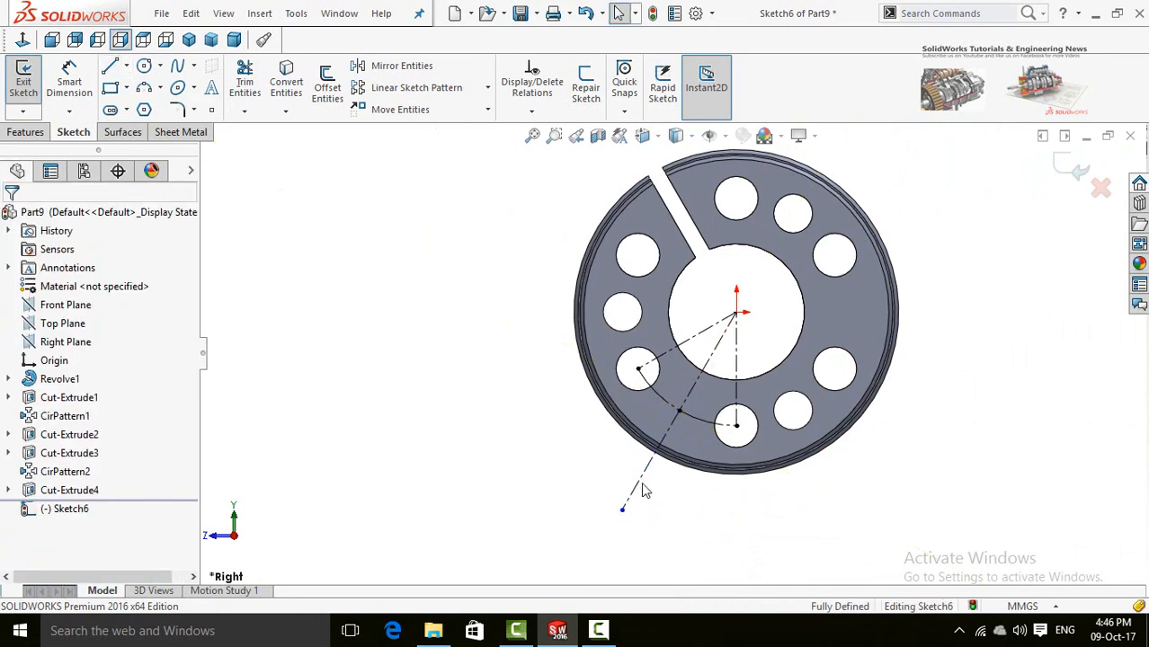
# - Make the outward centerline collinear with the centerline between the origin and the arc's midpoint
pyautogui.click(636, 483)
pyautogui.keyDown('ctrl'); pyautogui.click(710, 355); pyautogui.keyUp('ctrl')
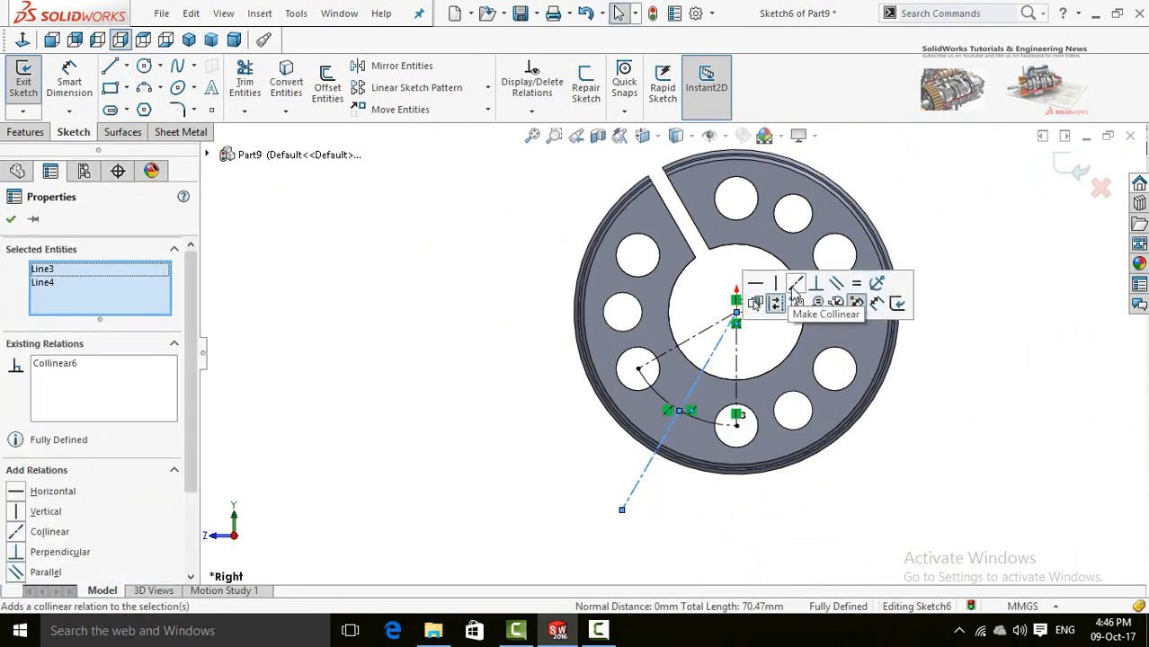
pyautogui.click(533, 423)
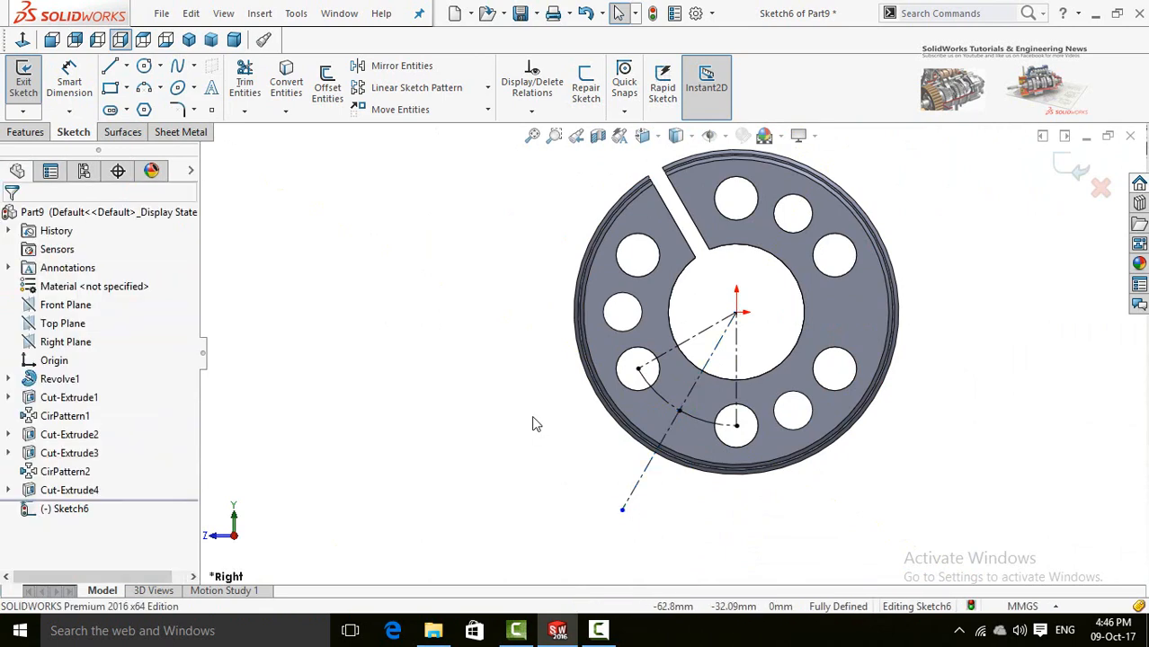
# - Sketch a short midpoint line centred on the outward centerline's free end and perpendicular to that centerline
pyautogui.click(127, 67)
pyautogui.click(144, 127)
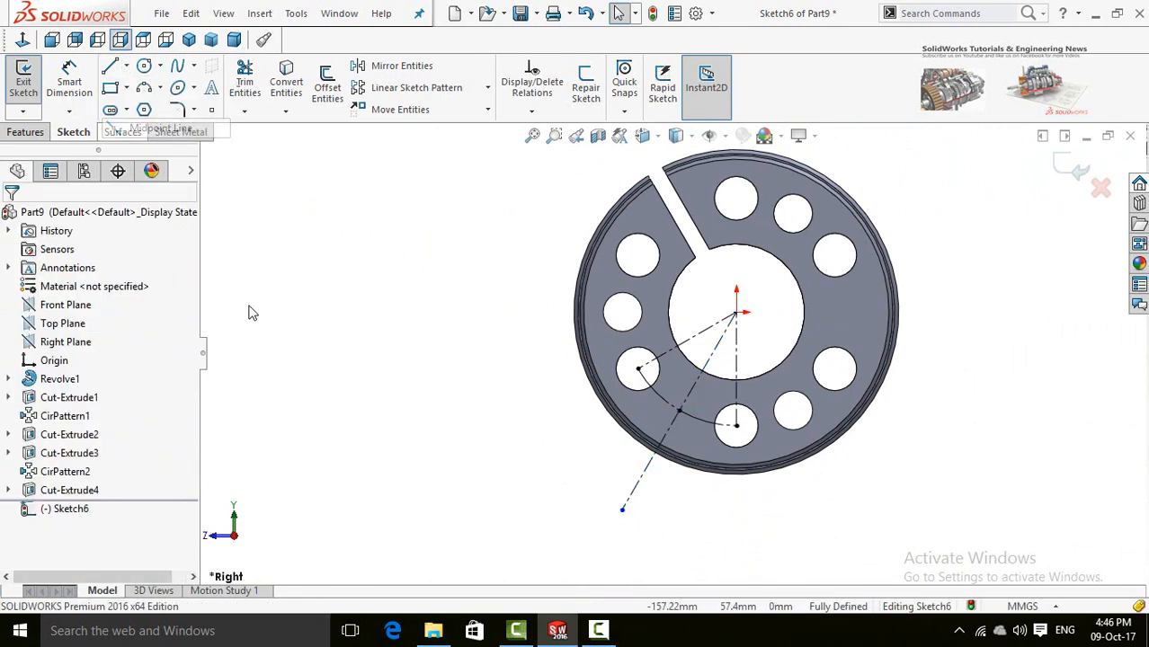
pyautogui.click(620, 509)
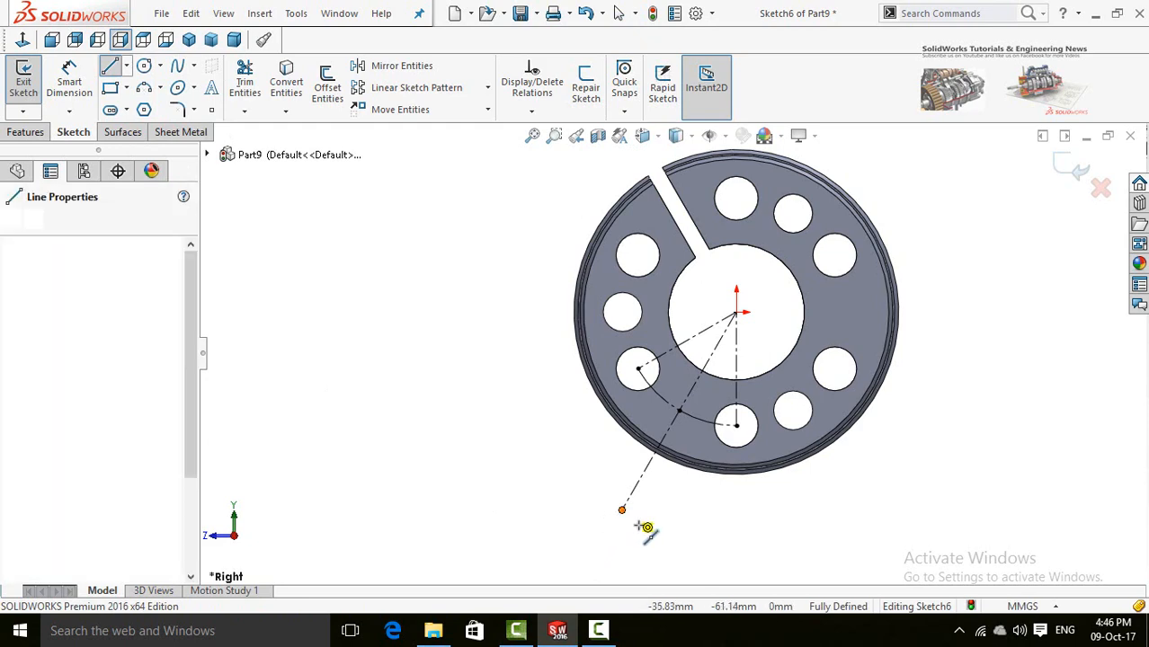
pyautogui.click(644, 523)
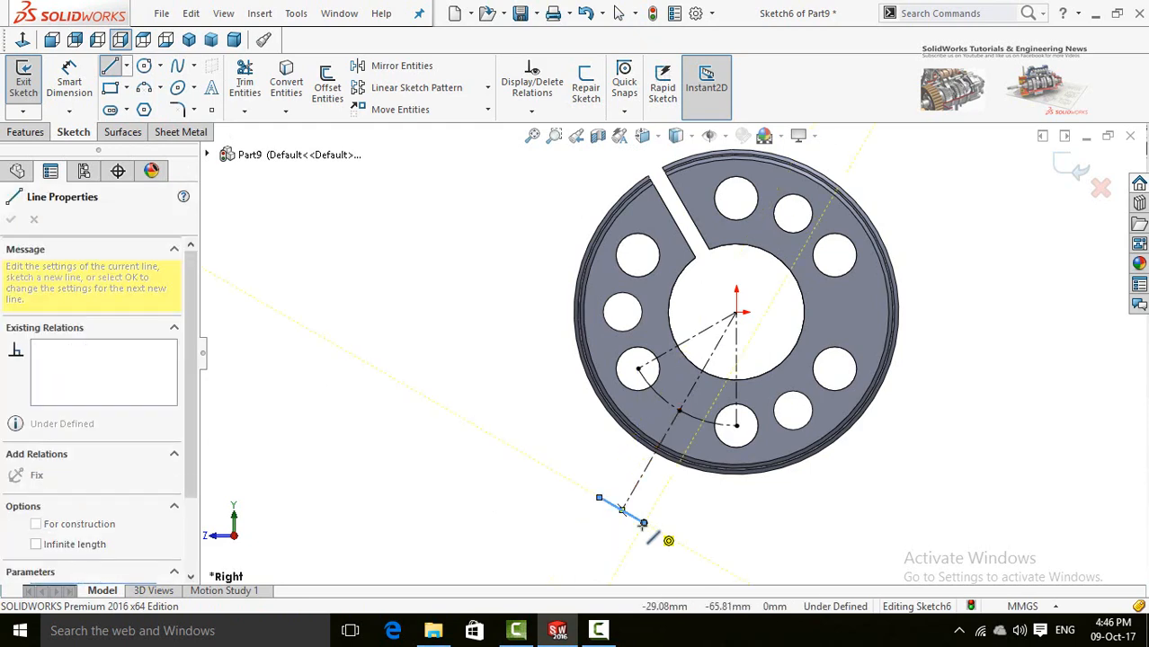
pyautogui.press('Escape')
# - Sketch a second midpoint line about 9 mm long, centred on the construction arc's midpoint
pyautogui.click(127, 68)
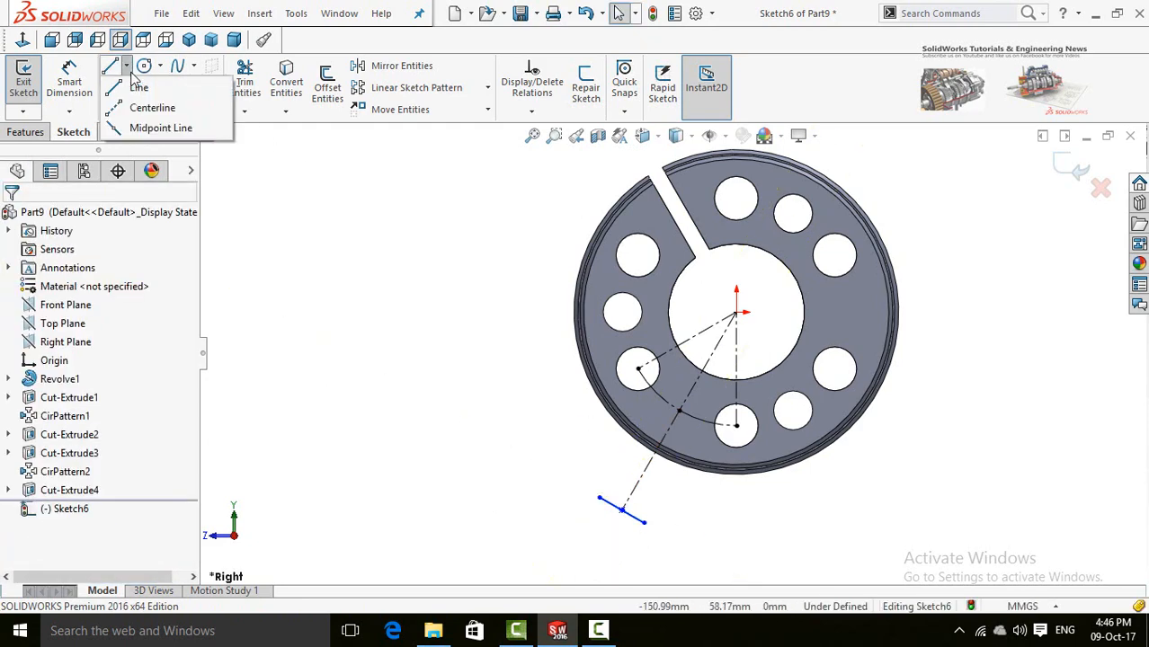
pyautogui.click(144, 128)
pyautogui.scroll(-2, 681, 421)
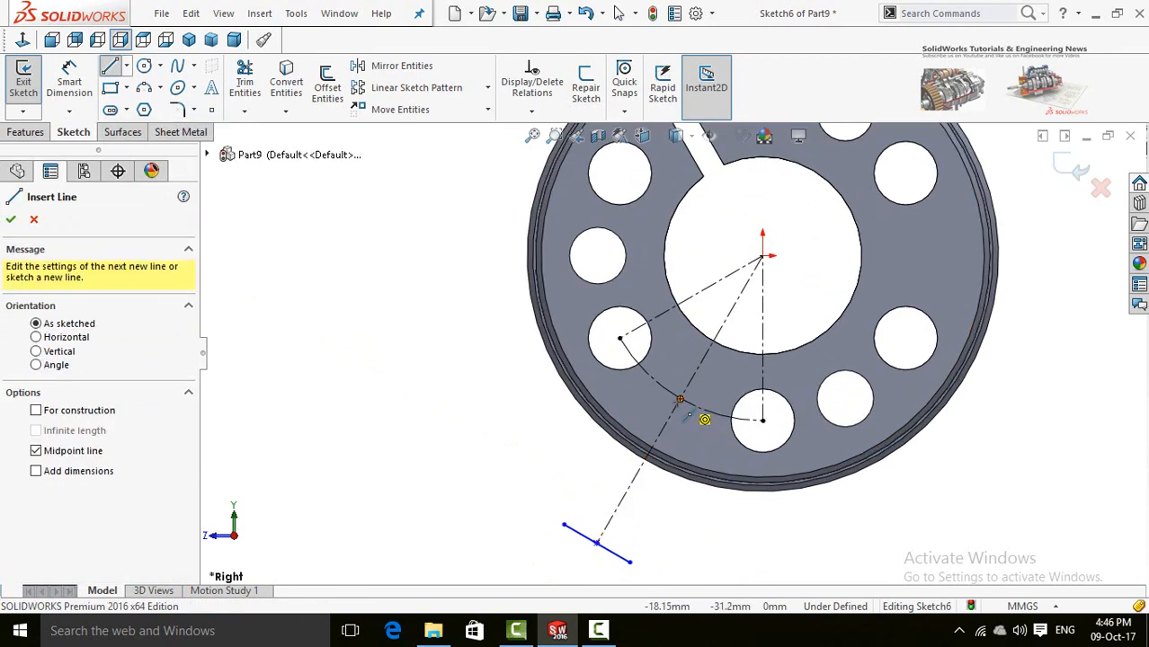
pyautogui.click(679, 399)
pyautogui.scroll(-3, 685, 404)
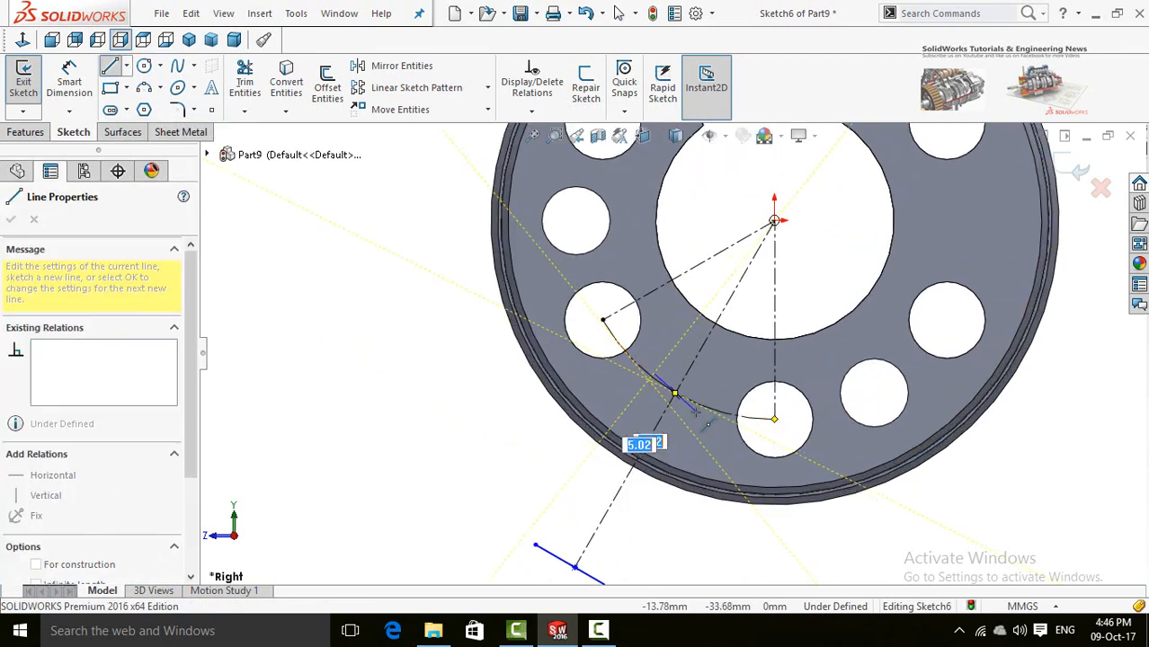
pyautogui.click(689, 397)
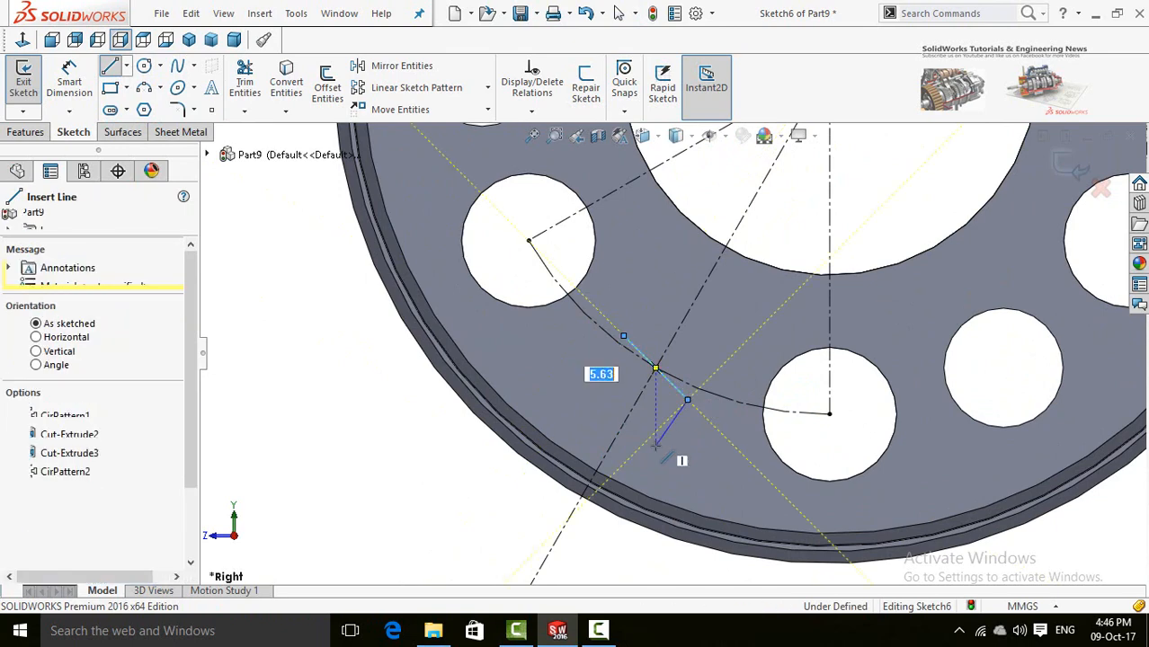
pyautogui.press('Escape')
pyautogui.scroll(2, 662, 434)
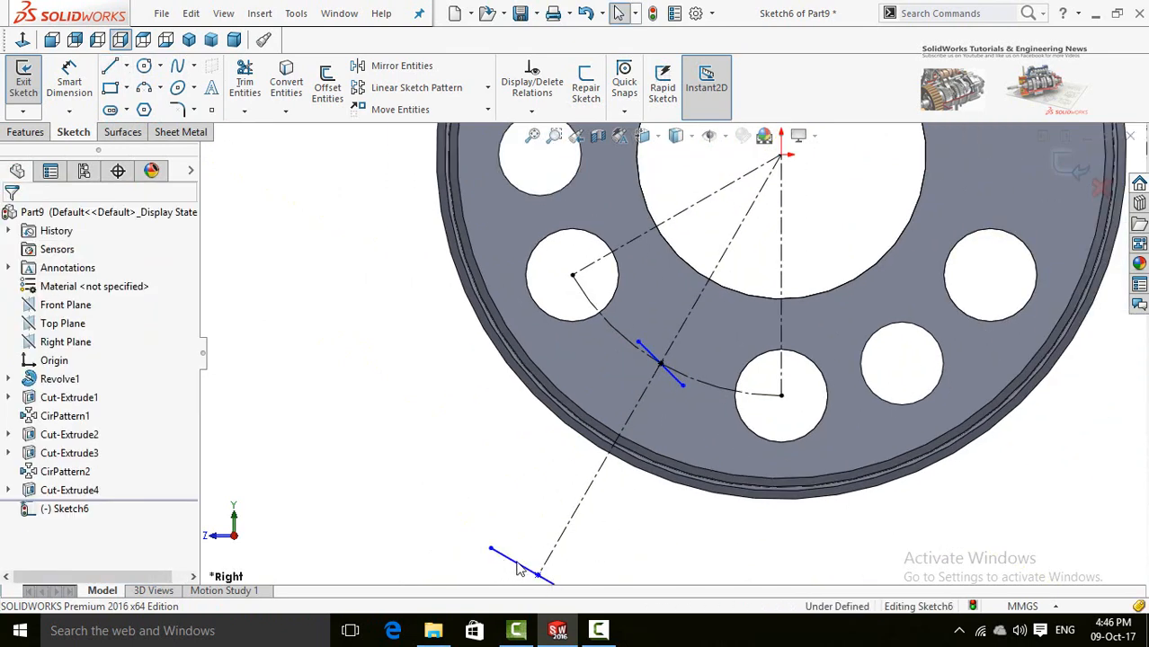
# - Make the short line on the construction arc parallel to the short line outside the ring
pyautogui.click(678, 390)
pyautogui.keyDown('ctrl'); pyautogui.click(671, 378); pyautogui.keyUp('ctrl')
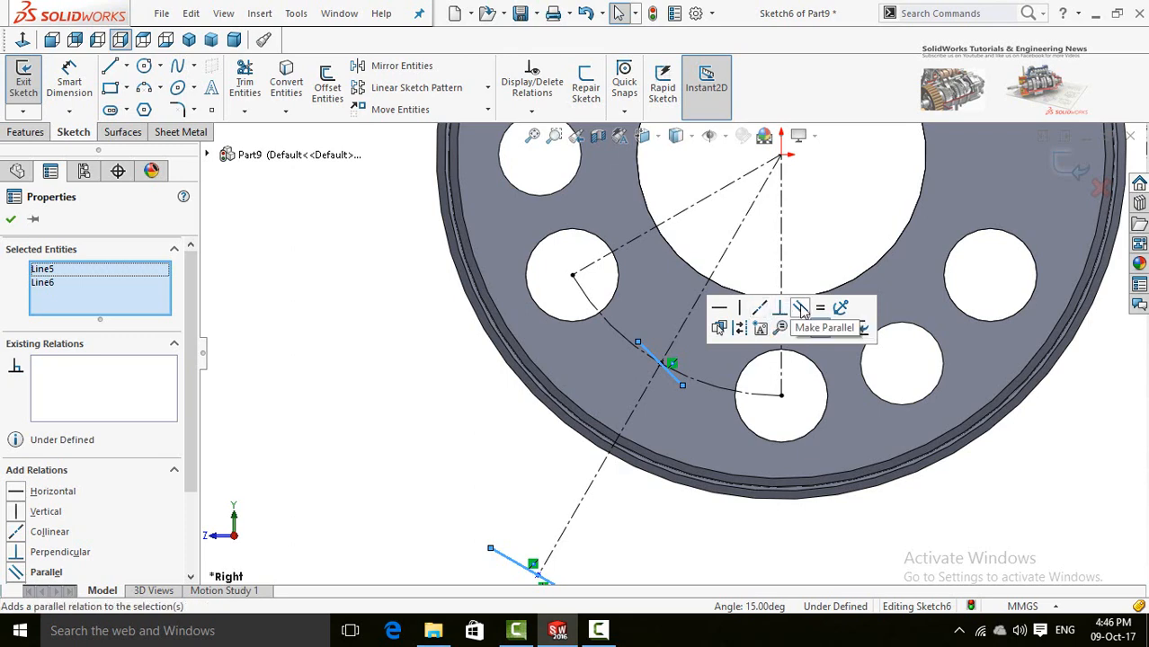
pyautogui.click(801, 310)
pyautogui.click(478, 508)
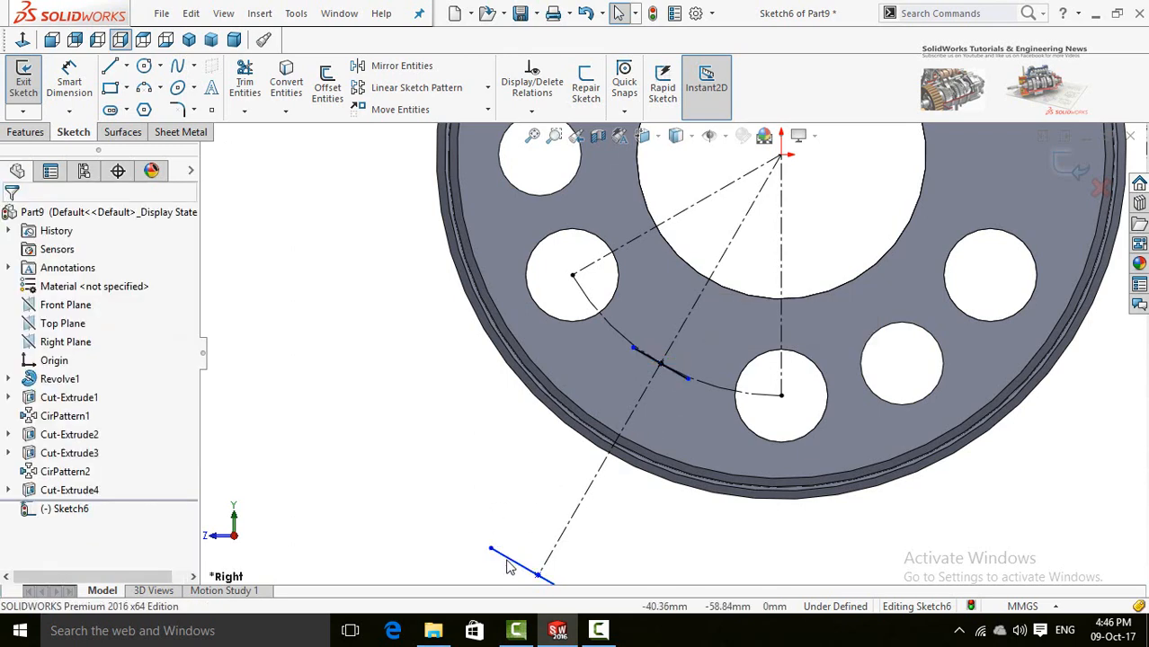
# - Make the short line outside the ring perpendicular to the outward centerline
pyautogui.click(514, 562)
pyautogui.keyDown('ctrl'); pyautogui.click(555, 552); pyautogui.keyUp('ctrl')
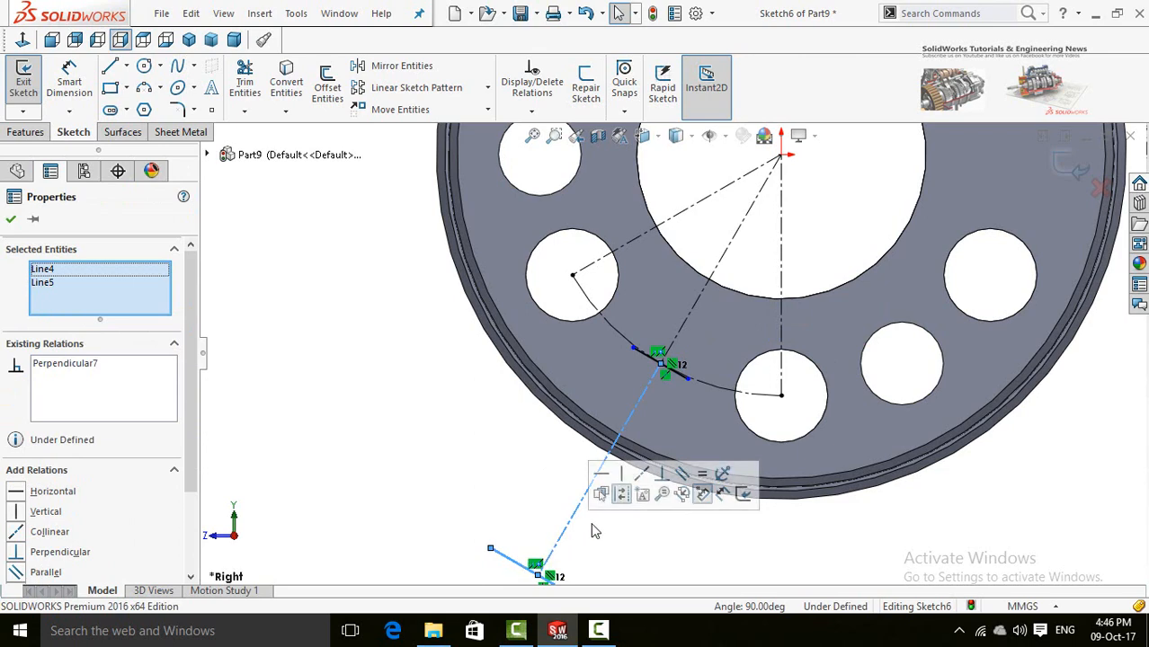
pyautogui.click(664, 483)
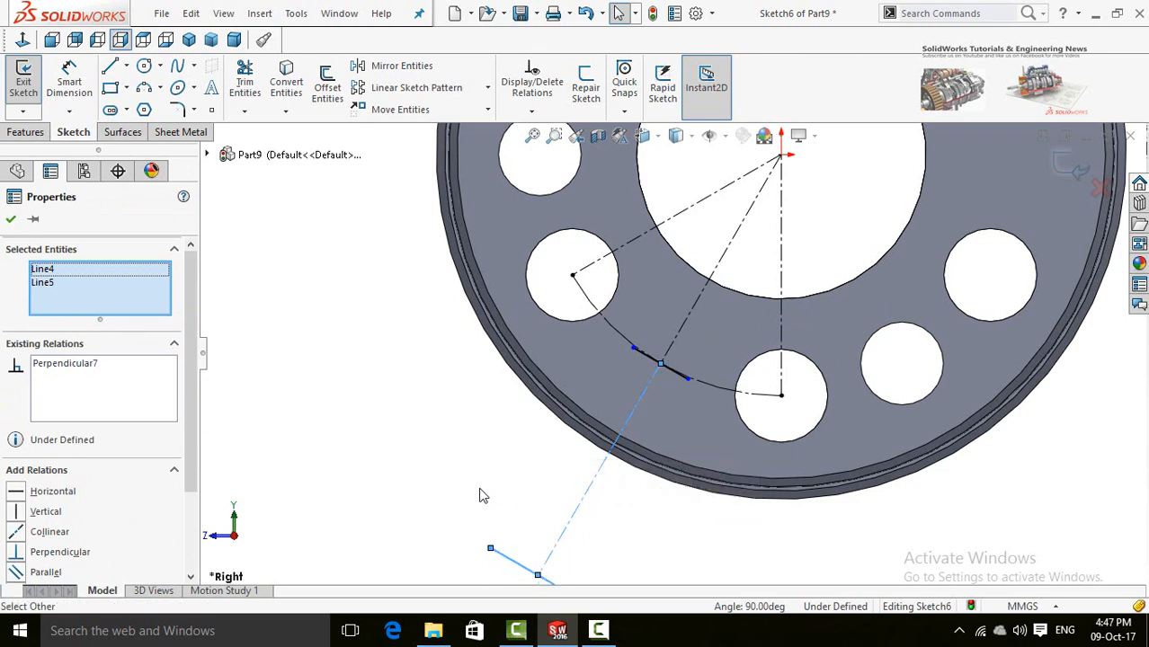
pyautogui.click(518, 489)
# - Make the short line on the construction arc equal in length to the short line outside the ring
pyautogui.scroll(-3, 667, 403)
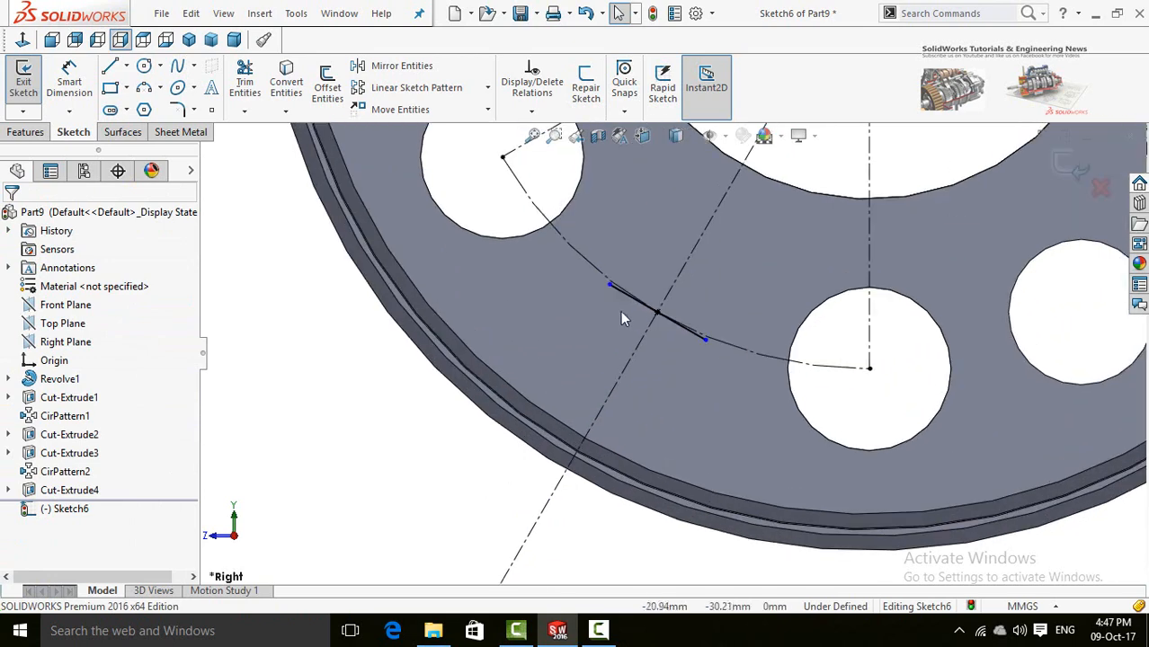
pyautogui.click(626, 297)
pyautogui.scroll(3, 454, 572)
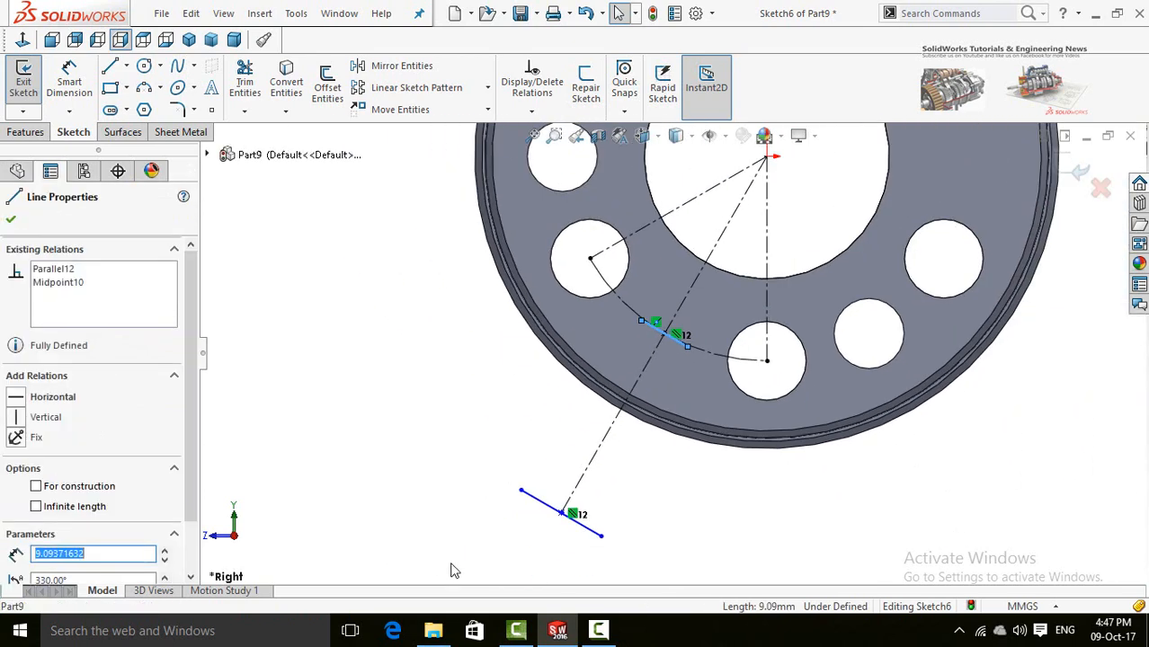
pyautogui.keyDown('ctrl'); pyautogui.click(538, 500); pyautogui.keyUp('ctrl')
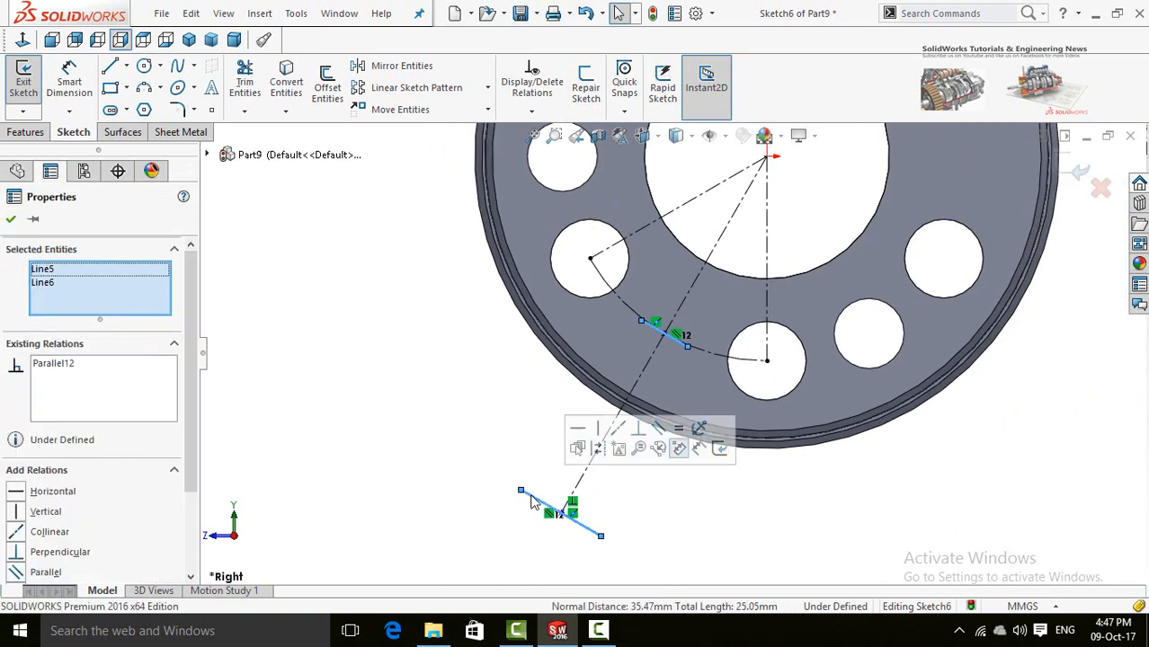
pyautogui.click(680, 431)
pyautogui.click(408, 376)
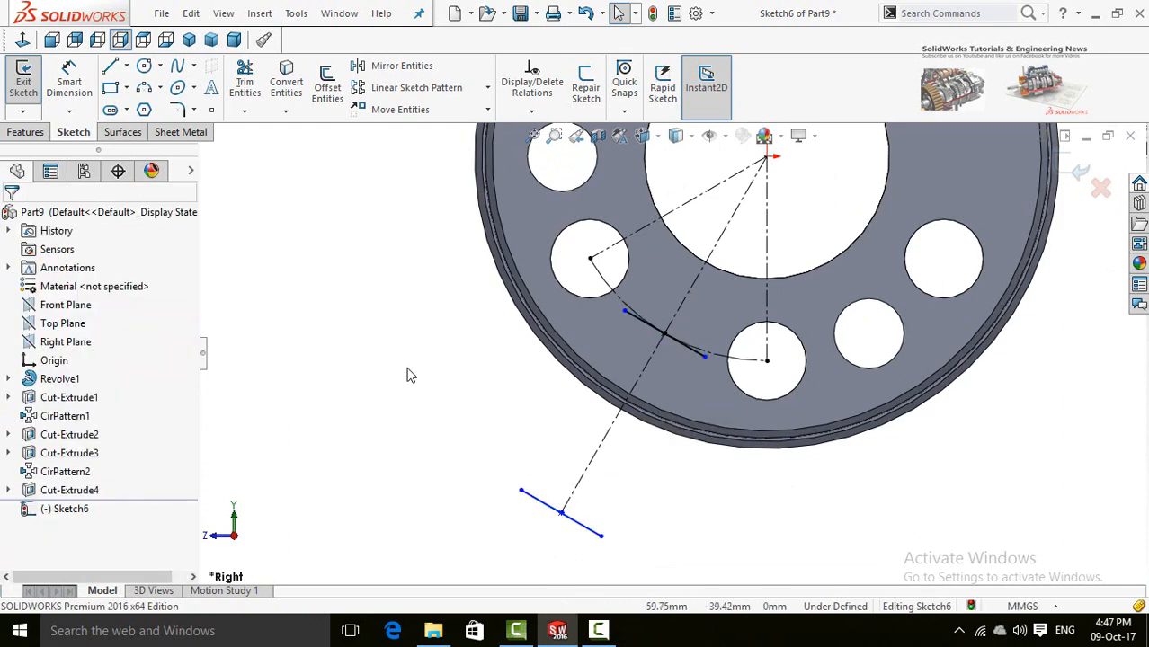
# - Join the matching ends of the two short lines with two parallel lines about 35.5 mm long, closing the slot rectangle
pyautogui.scroll(2, 290, 257)
pyautogui.click(112, 69)
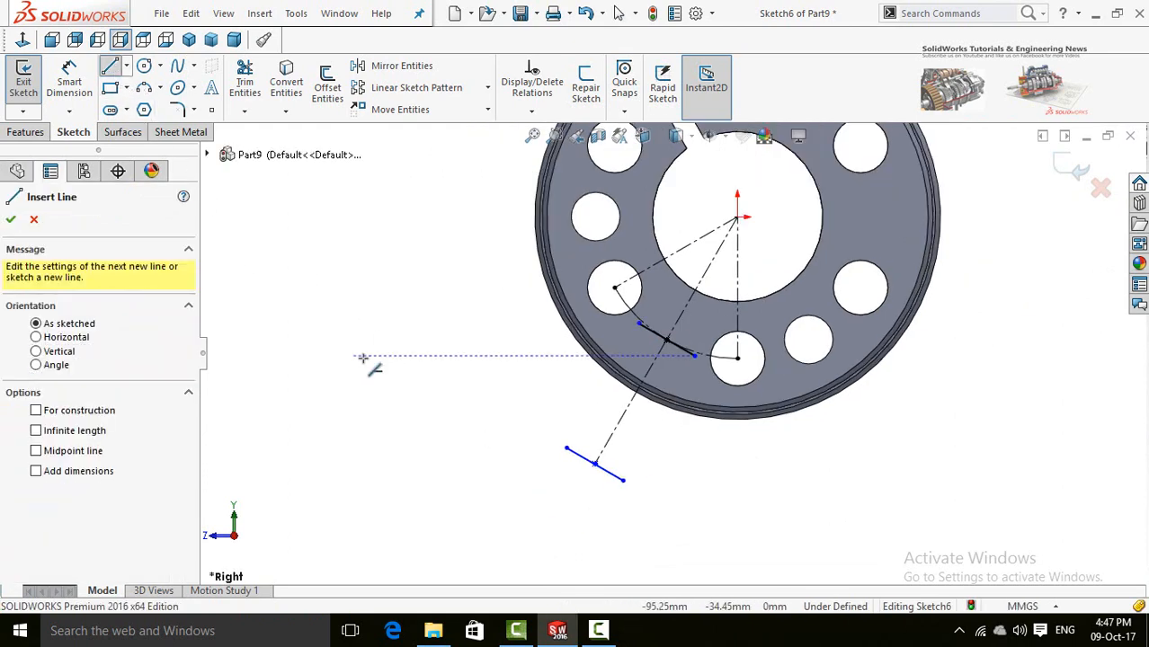
pyautogui.click(566, 447)
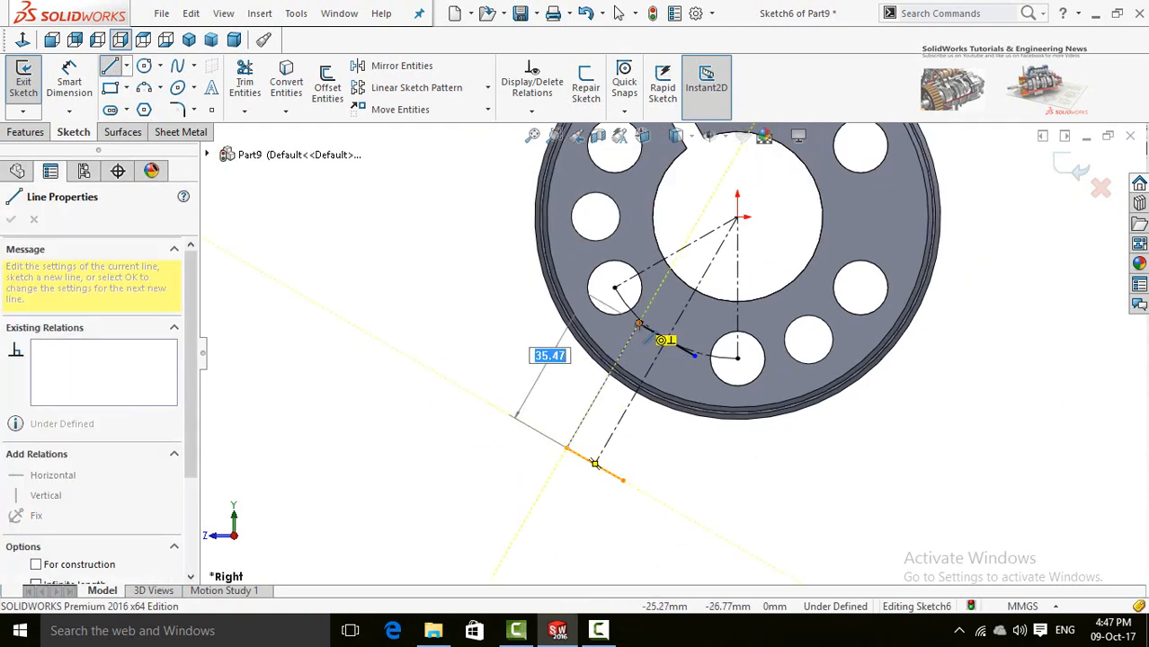
pyautogui.click(638, 323)
pyautogui.click(623, 480)
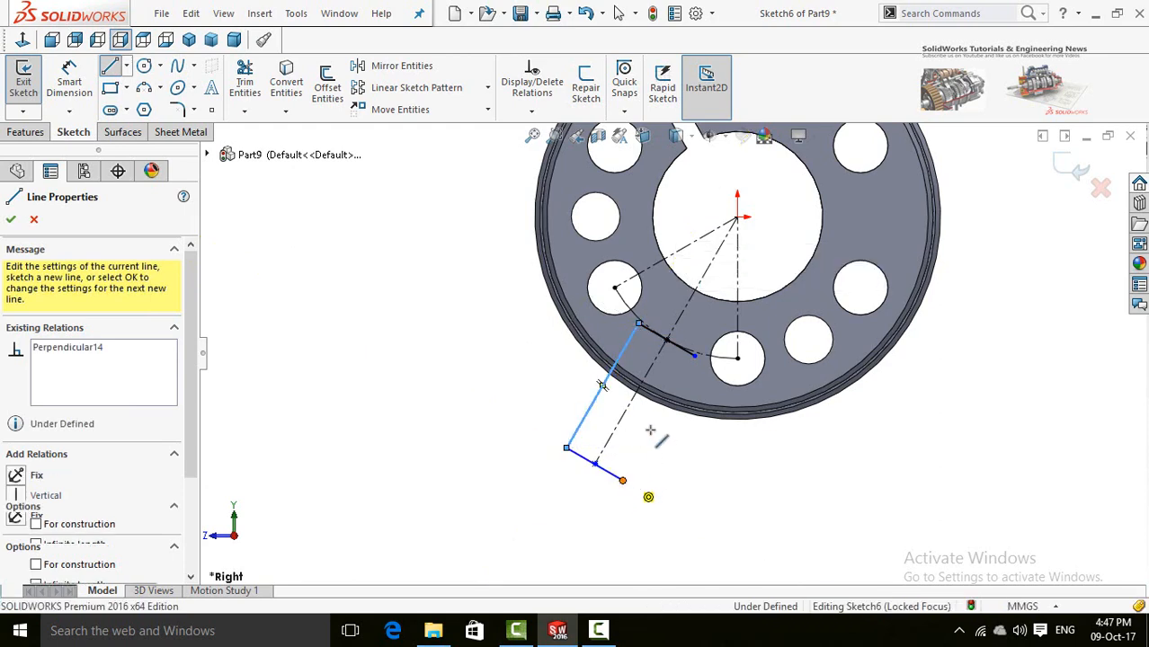
pyautogui.click(695, 356)
pyautogui.press('Escape')
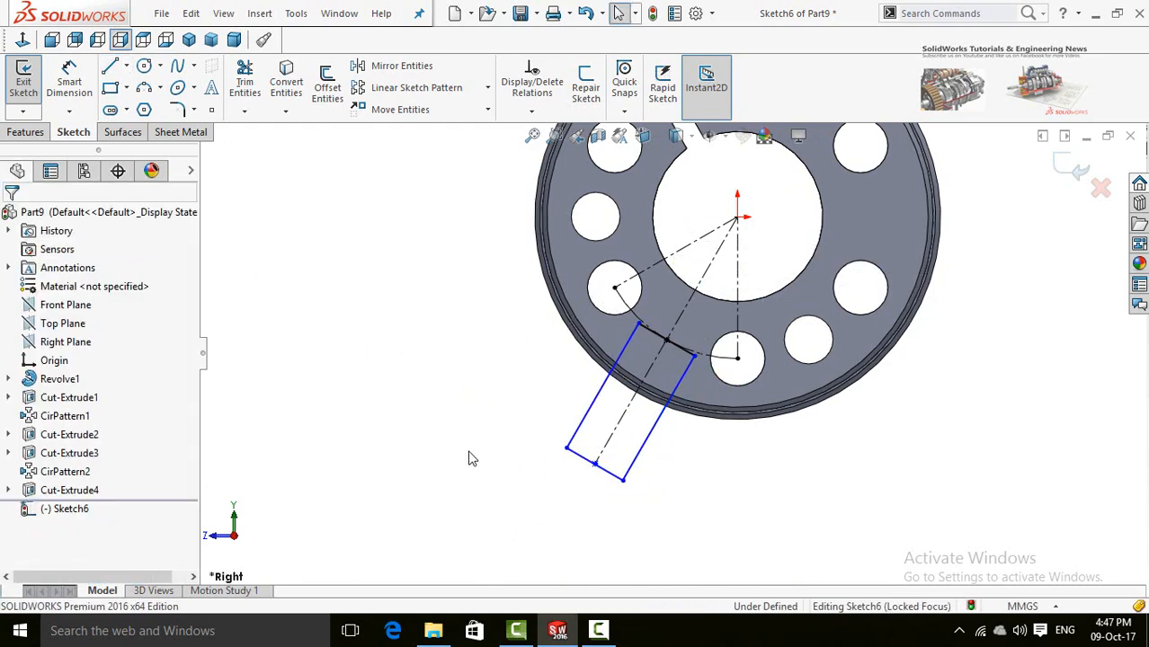
# - Dimension the distance between the slot rectangle's two long sides and set it to 5 mm
pyautogui.press('d')
pyautogui.click(584, 430)
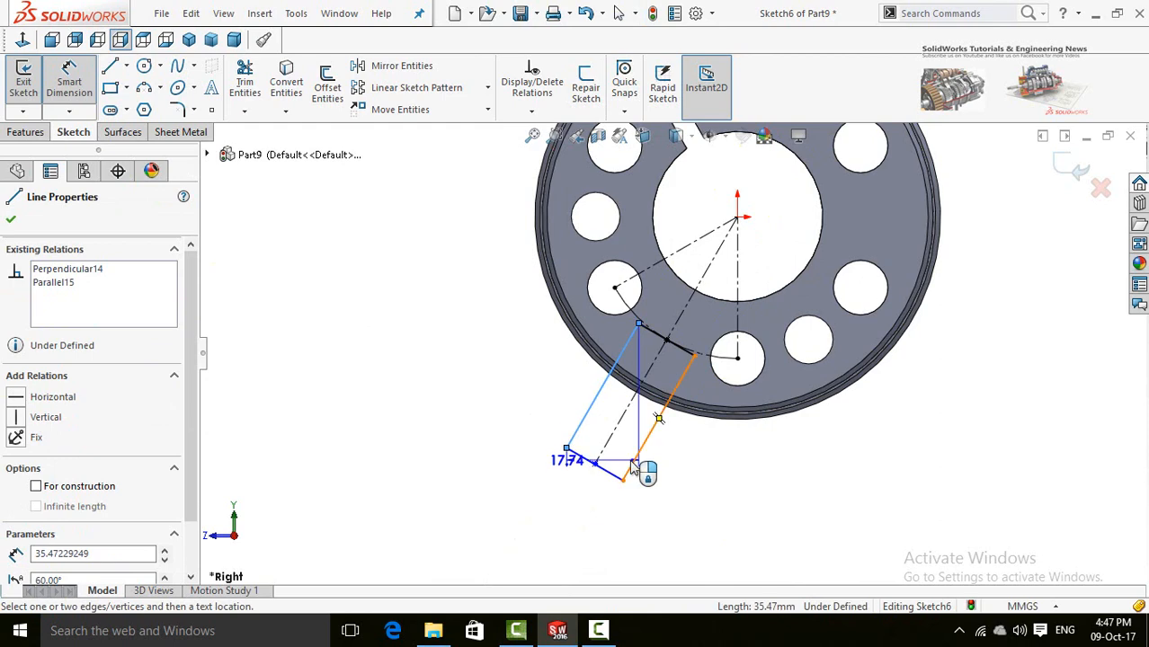
pyautogui.click(632, 464)
pyautogui.click(396, 433)
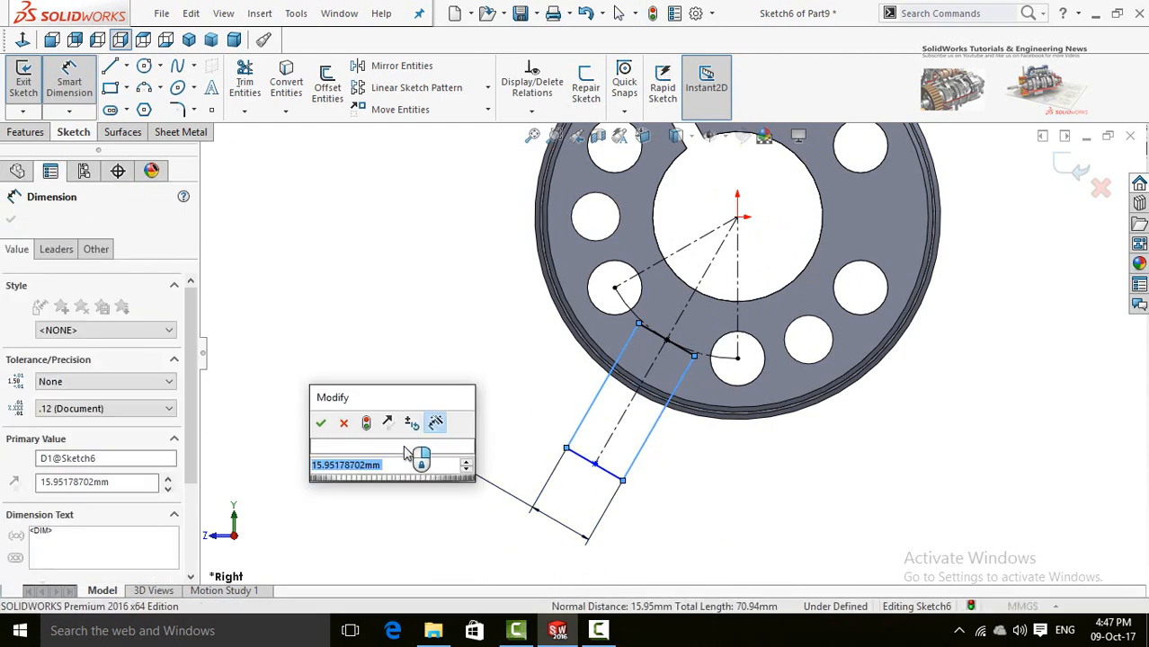
pyautogui.write('5')
pyautogui.click(323, 425)
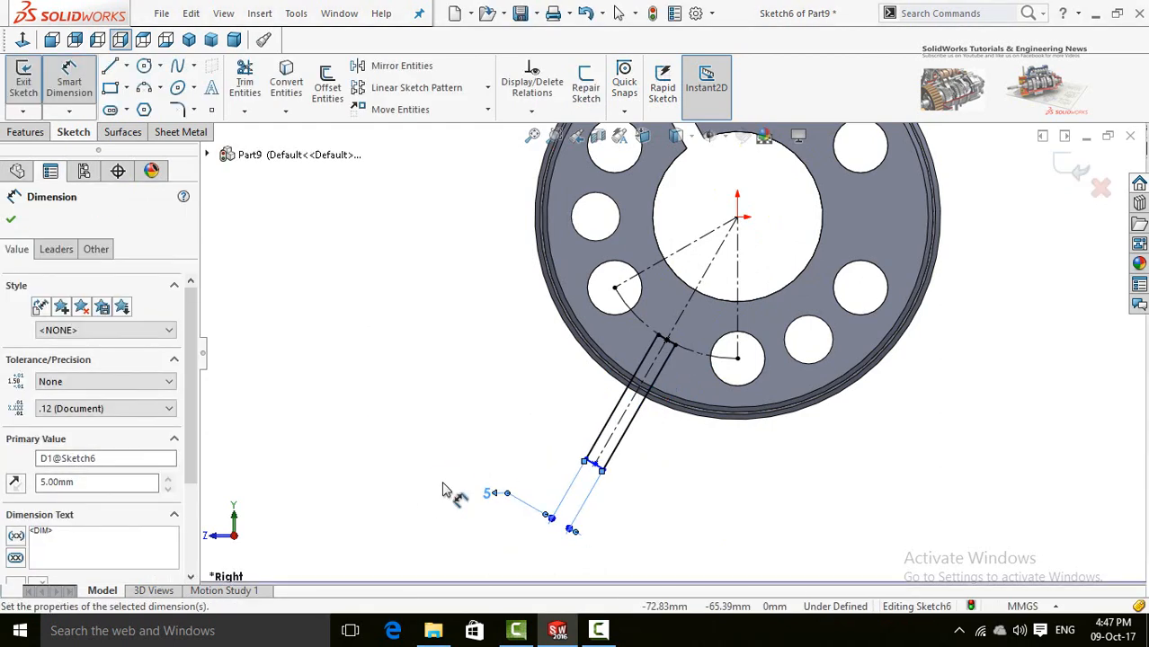
pyautogui.click(9, 219)
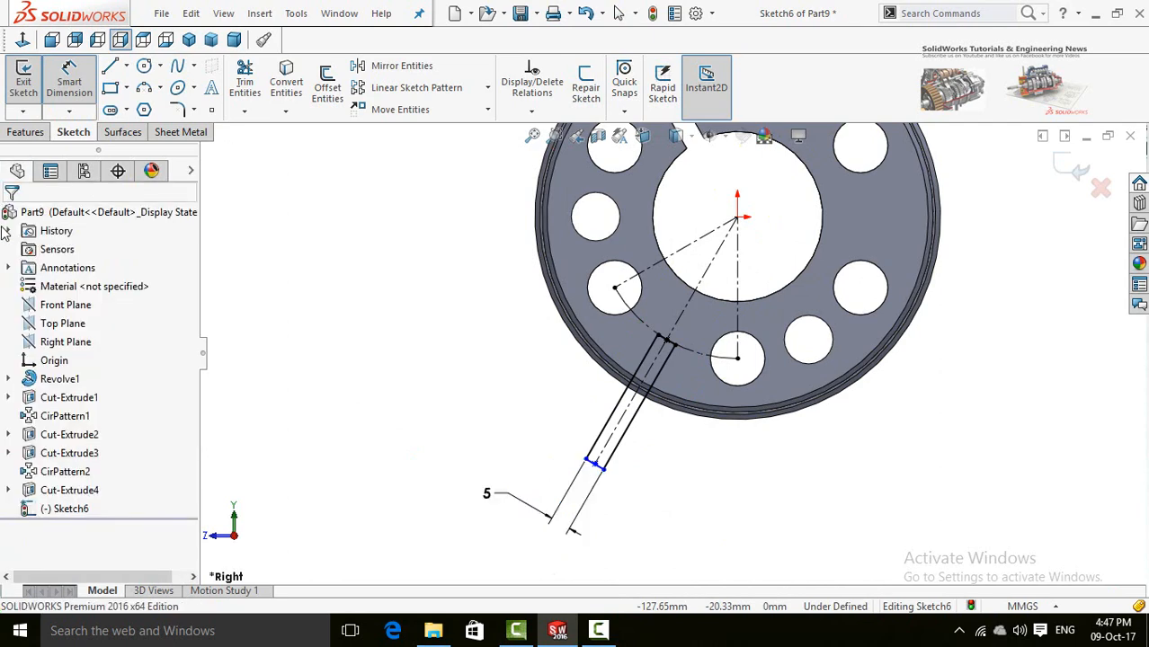
# - Cut-extrude the slot rectangle through the ring with a blind depth of 150 mm
pyautogui.click(25, 132)
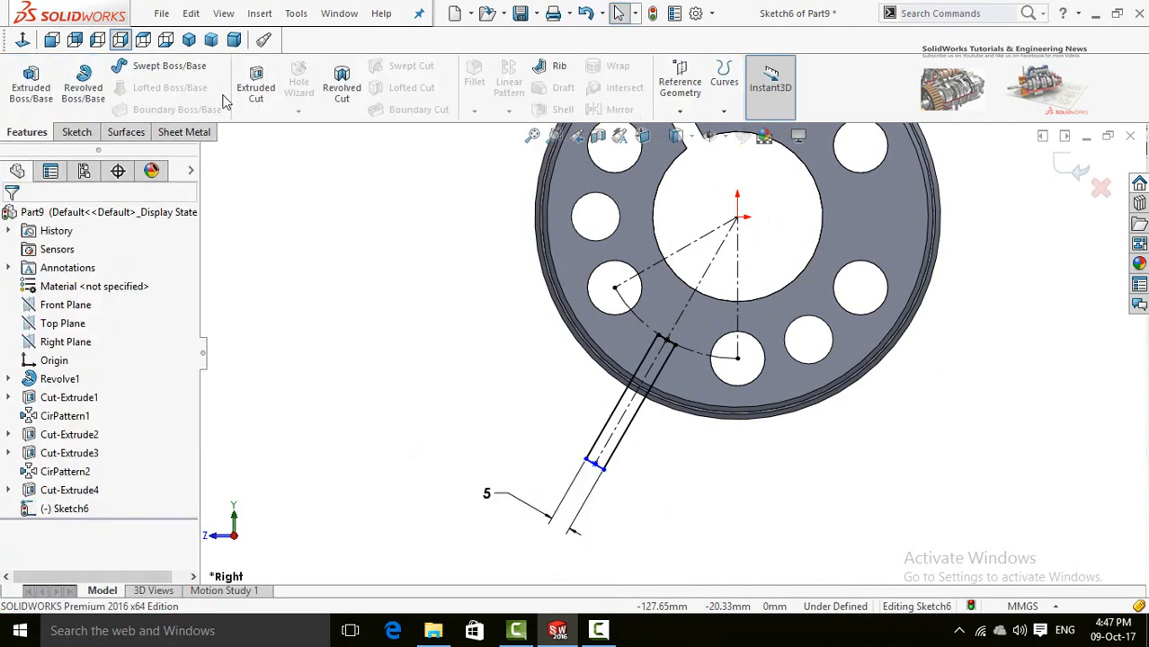
pyautogui.click(255, 87)
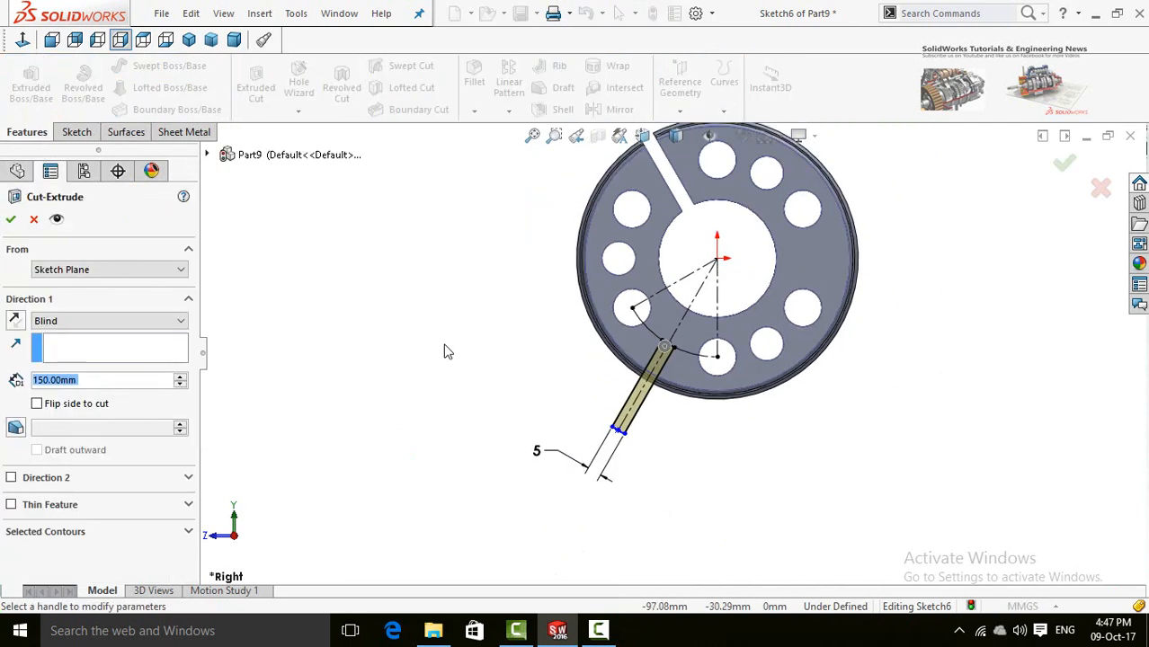
pyautogui.click(10, 220)
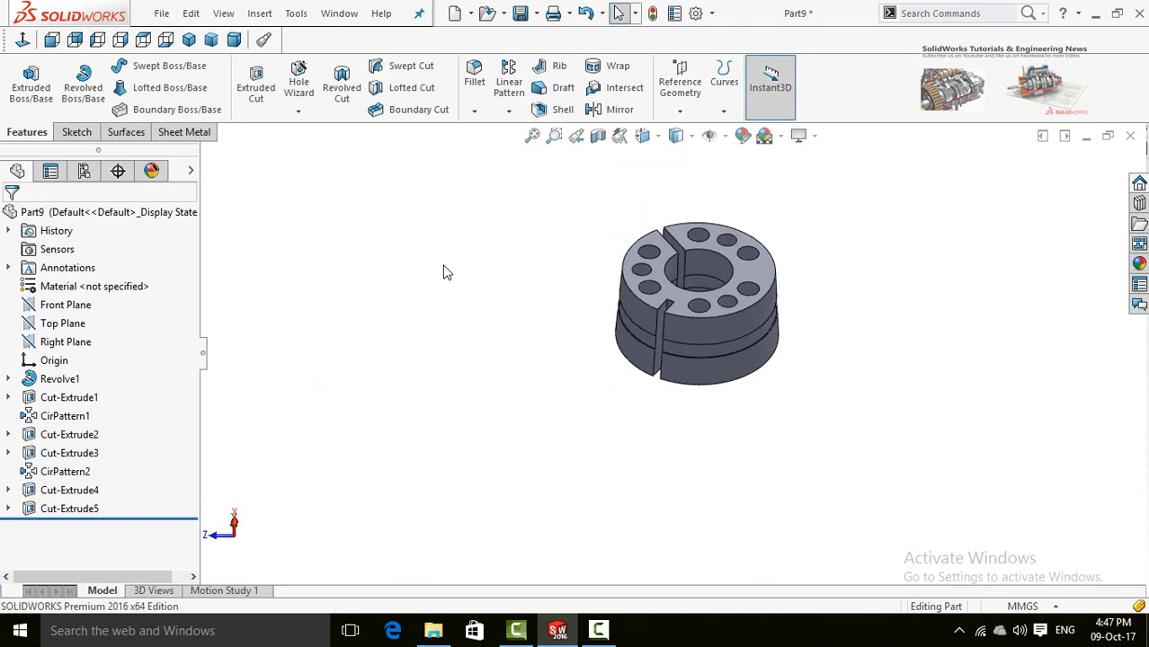
# - Set up a circular pattern of the new slot cut about the bore's circular edge, with 3 equally spaced instances over 360 degrees
pyautogui.click(508, 112)
pyautogui.click(517, 151)
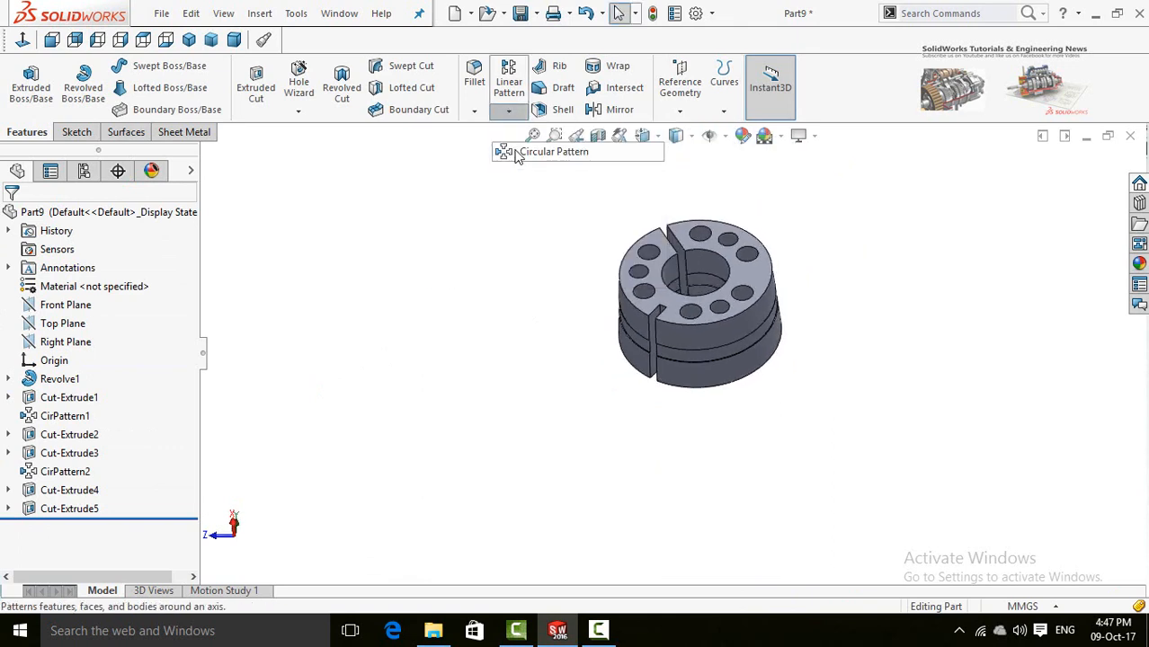
pyautogui.scroll(-5, 619, 359)
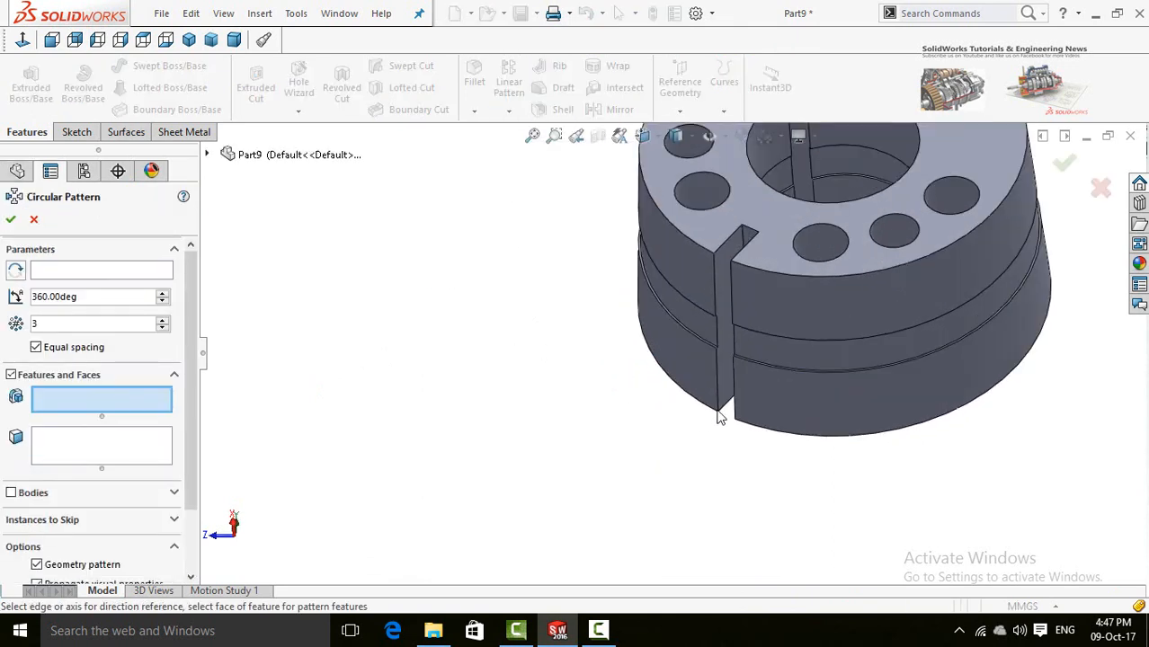
pyautogui.click(728, 392)
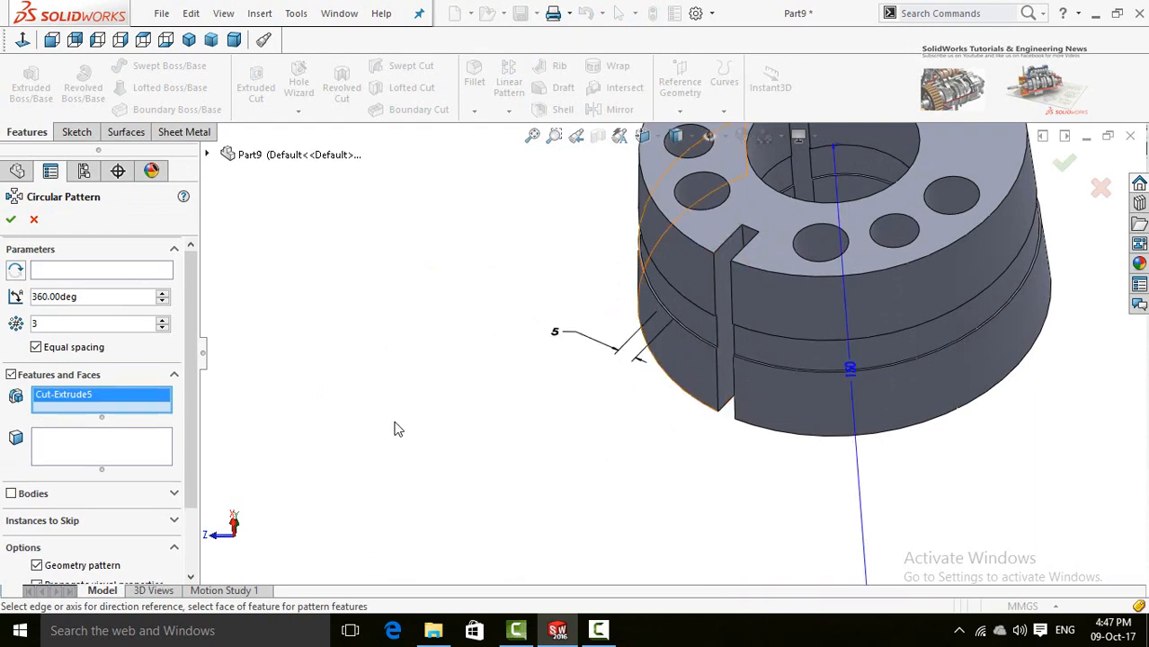
pyautogui.scroll(5, 398, 427)
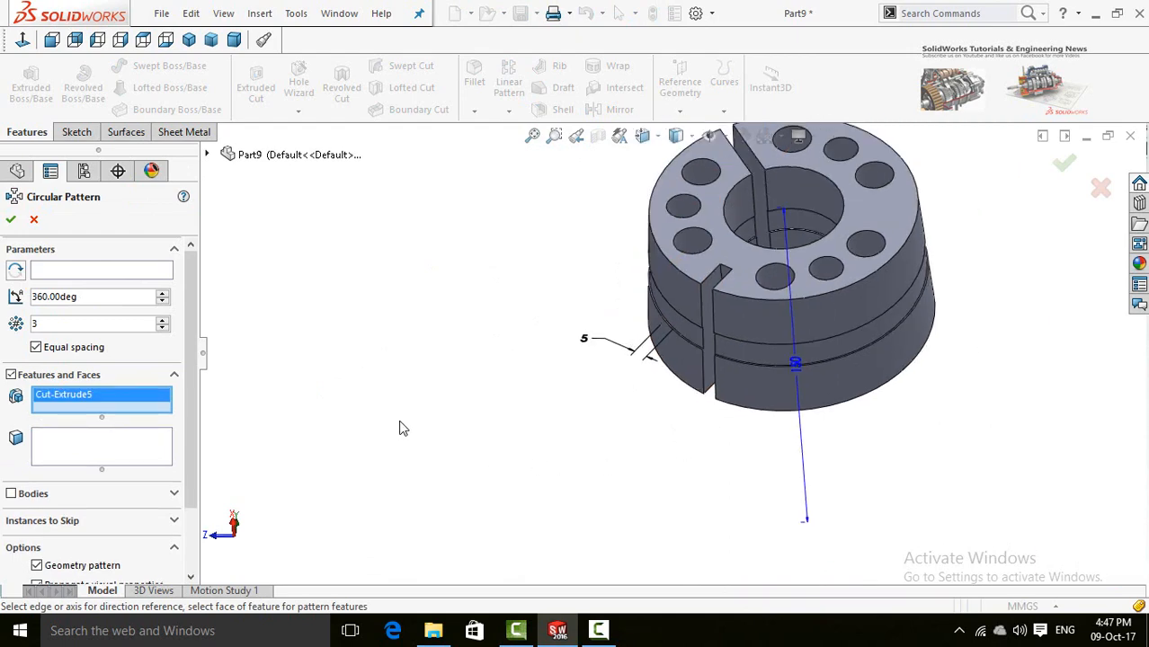
pyautogui.click(77, 272)
pyautogui.moveTo(496, 408); pyautogui.dragTo(481, 511, button='middle')
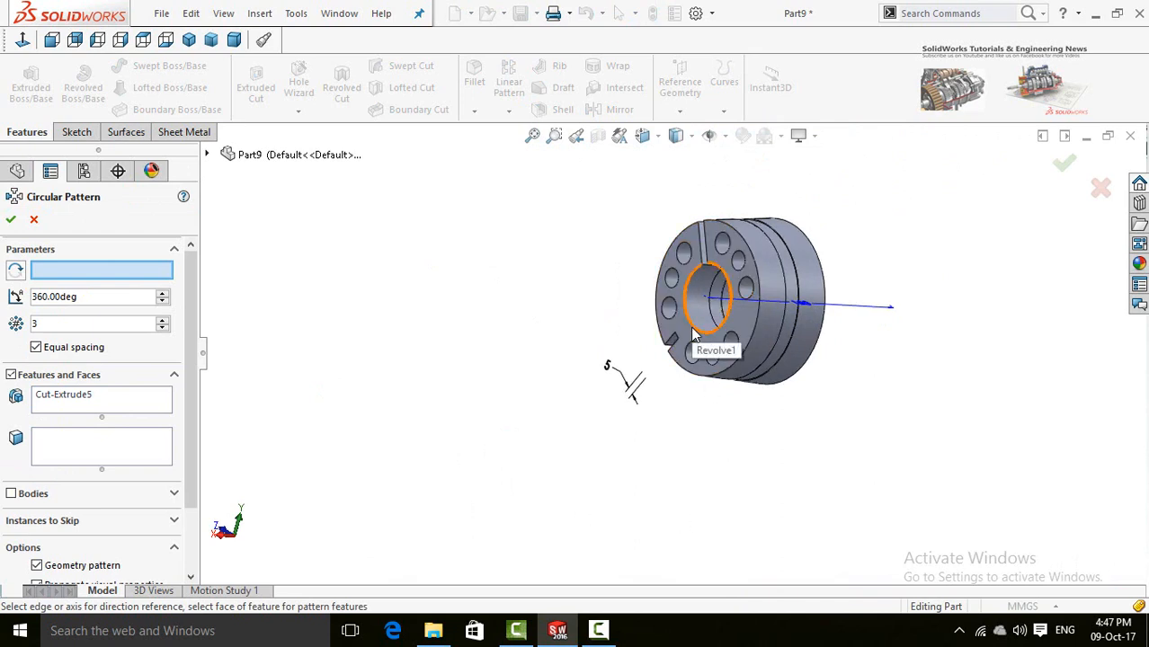
pyautogui.click(685, 263)
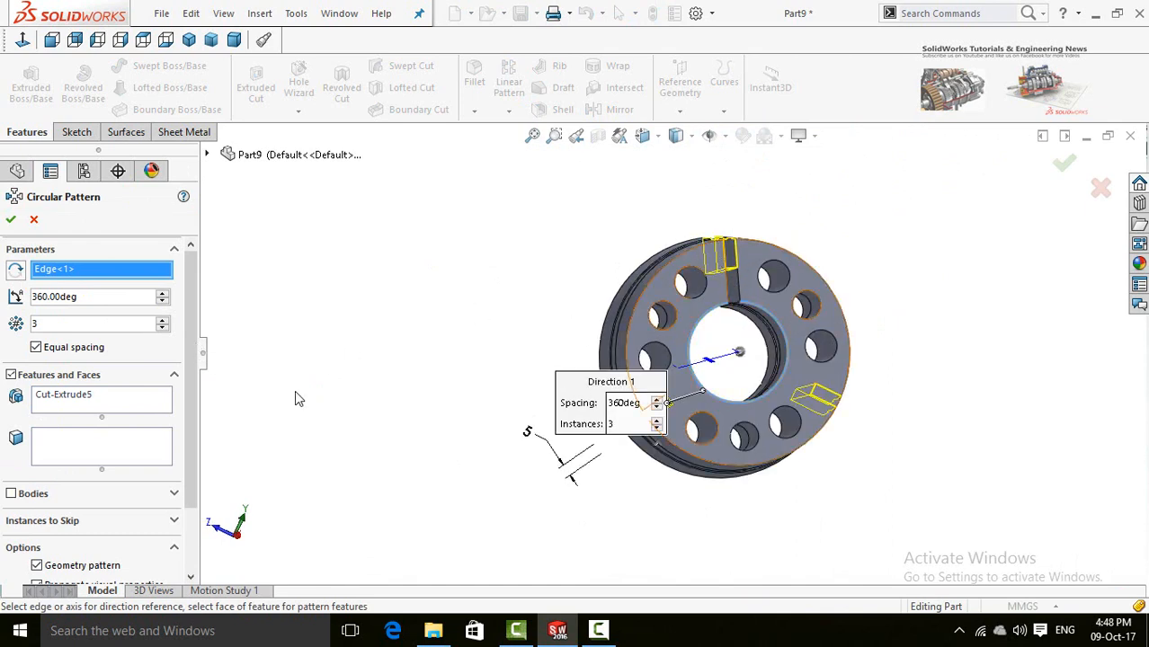
# - Skip the pattern instance beside the existing full-depth radial slot and create the circular pattern
pyautogui.moveTo(188, 315); pyautogui.dragTo(187, 400)
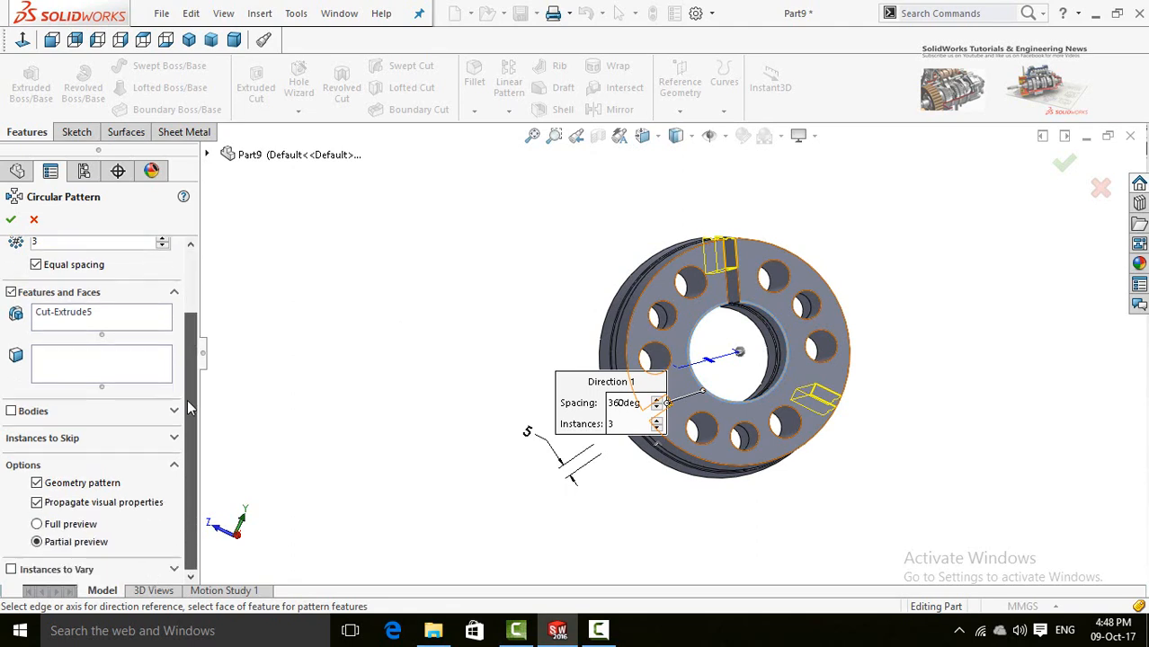
pyautogui.click(44, 439)
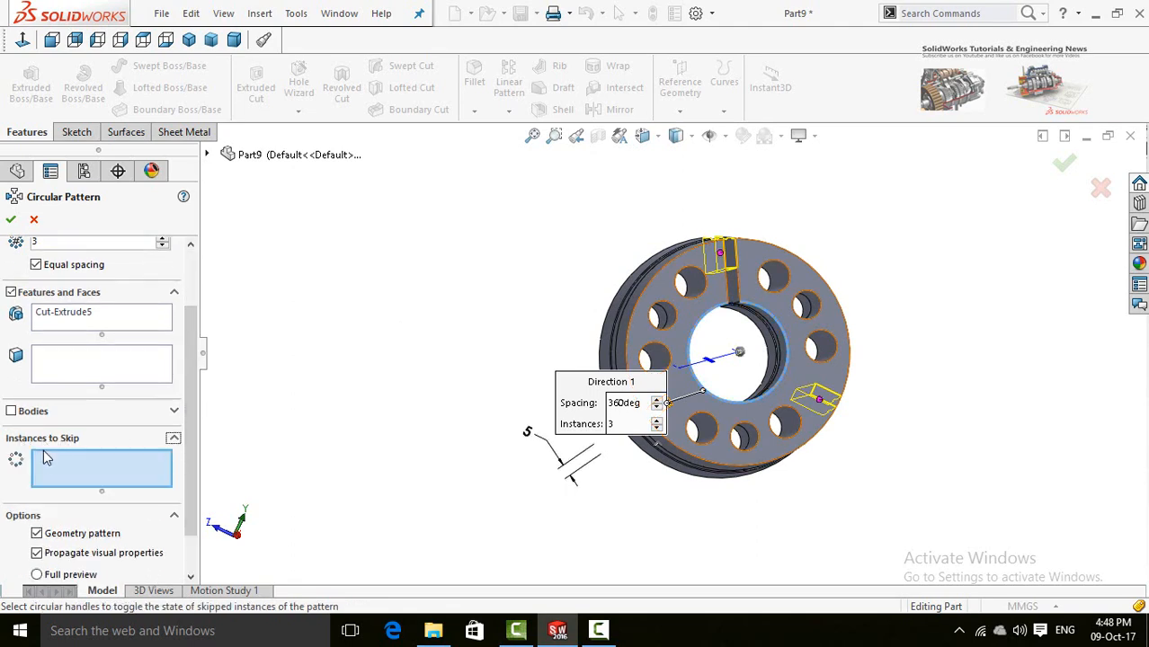
pyautogui.scroll(-2, 759, 250)
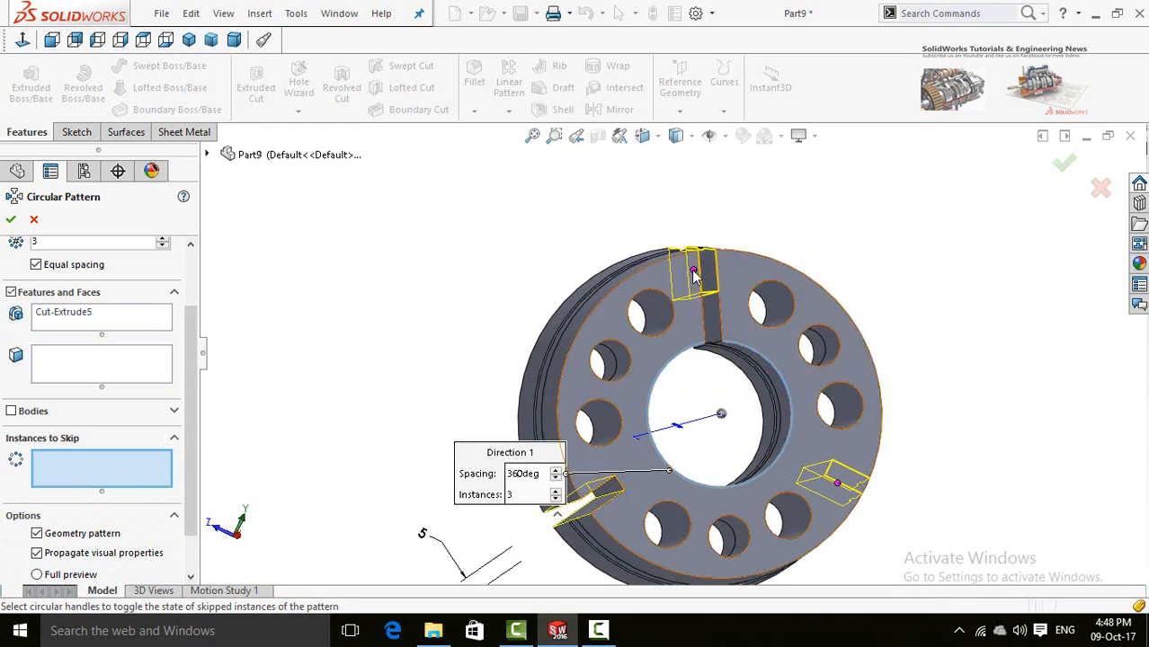
pyautogui.click(693, 271)
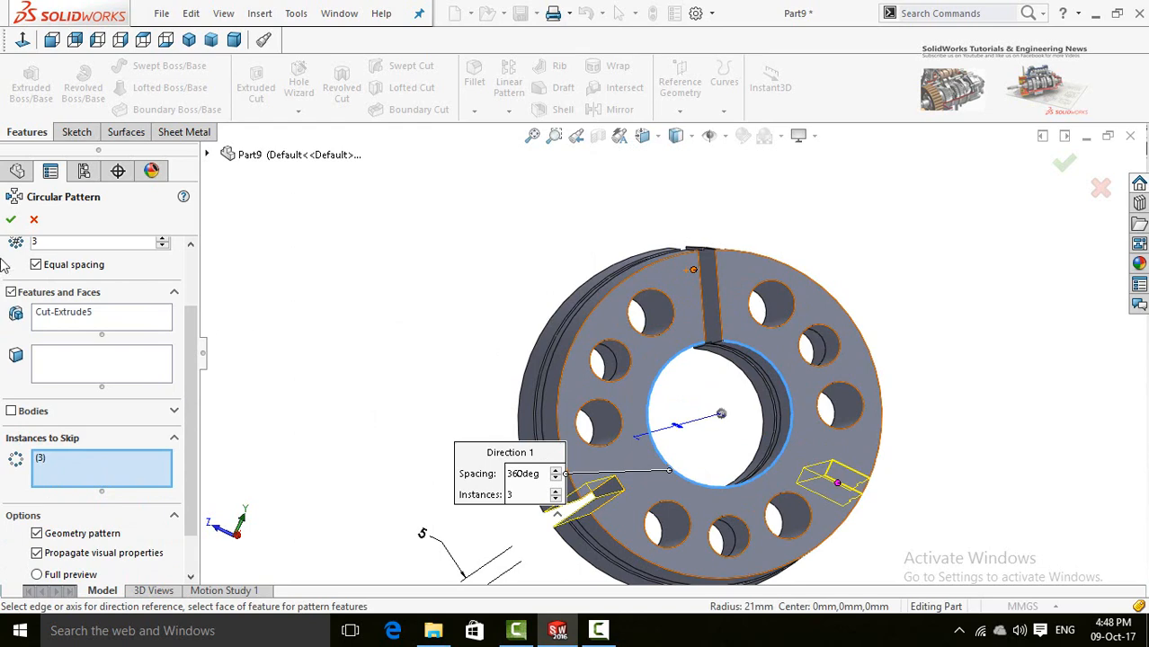
pyautogui.click(10, 221)
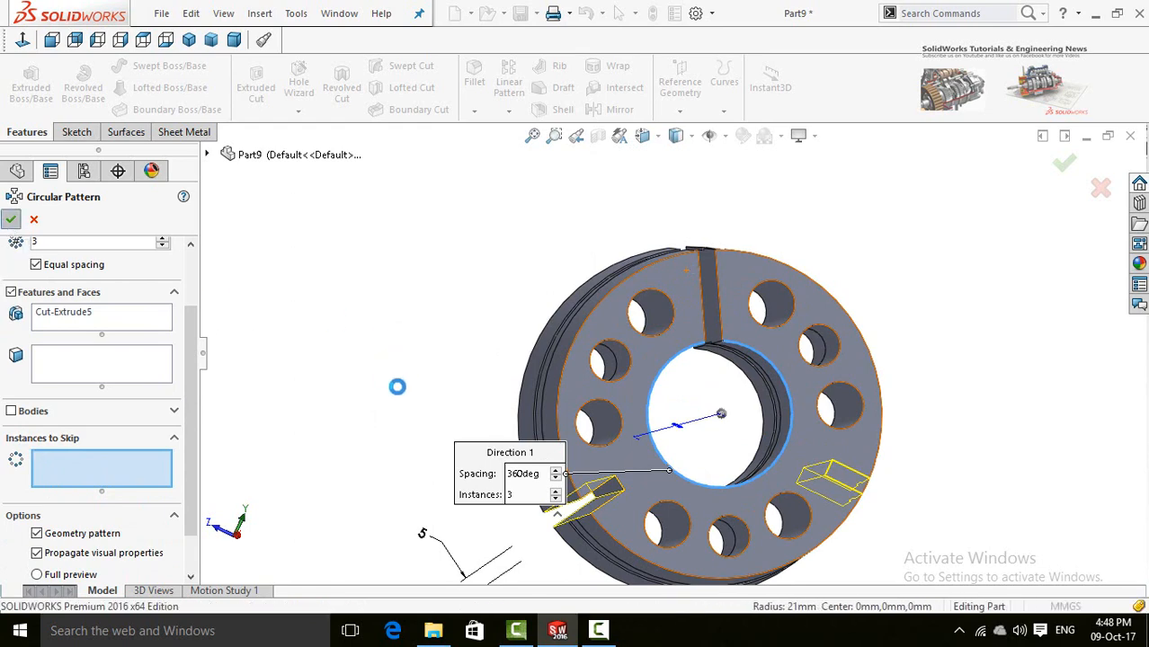
pyautogui.scroll(5, 440, 395)
pyautogui.moveTo(469, 378); pyautogui.dragTo(745, 460, button='middle')
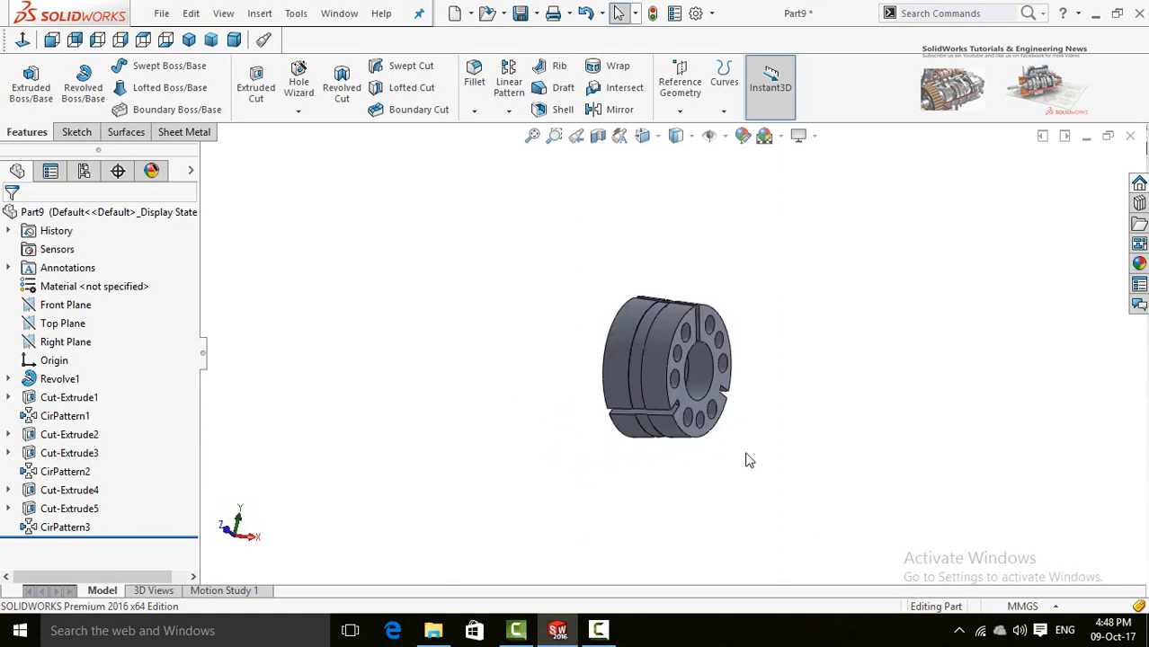